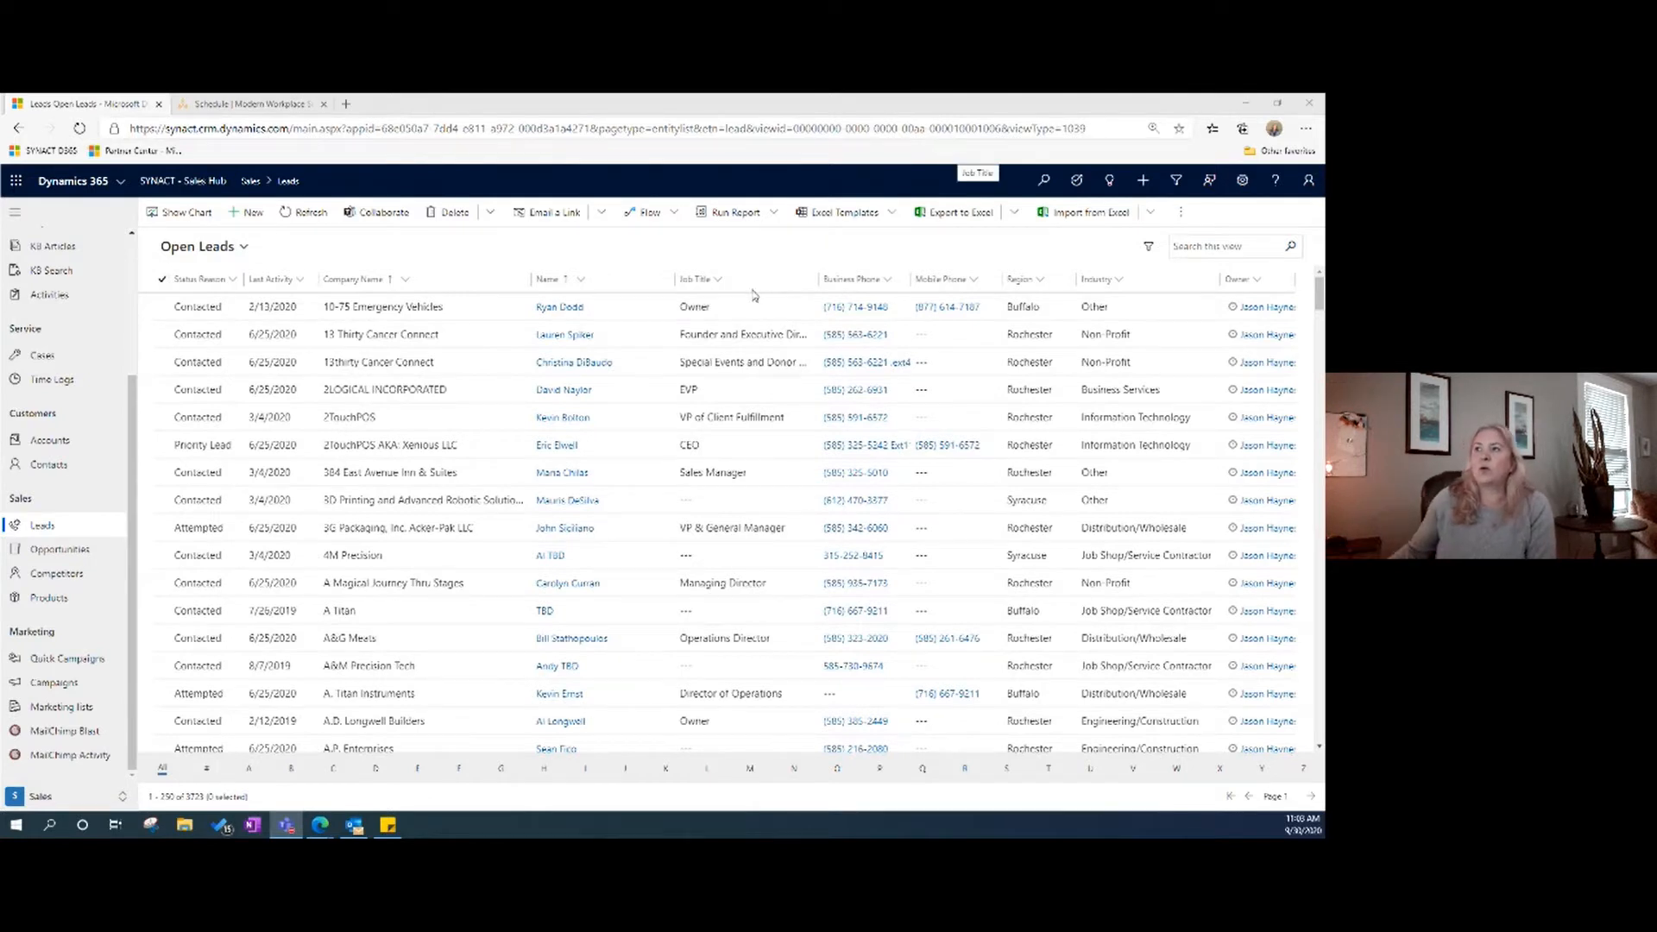
# Review the list of system views available for the leads.
pyautogui.click(244, 250)
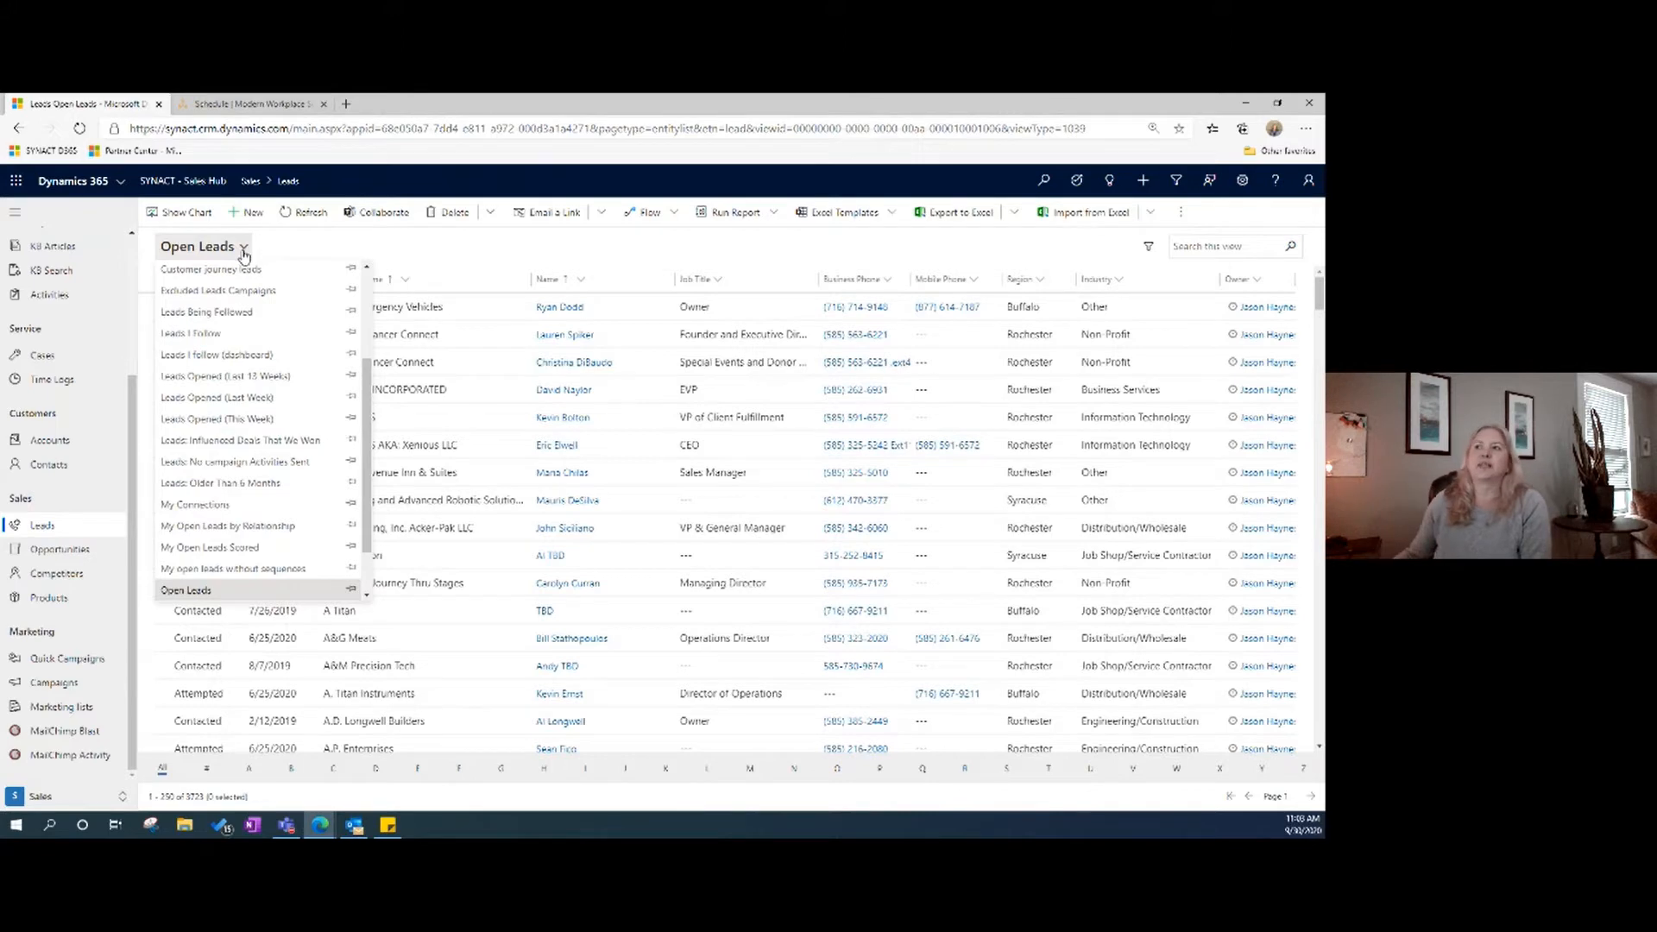
pyautogui.scroll(3, 249, 377)
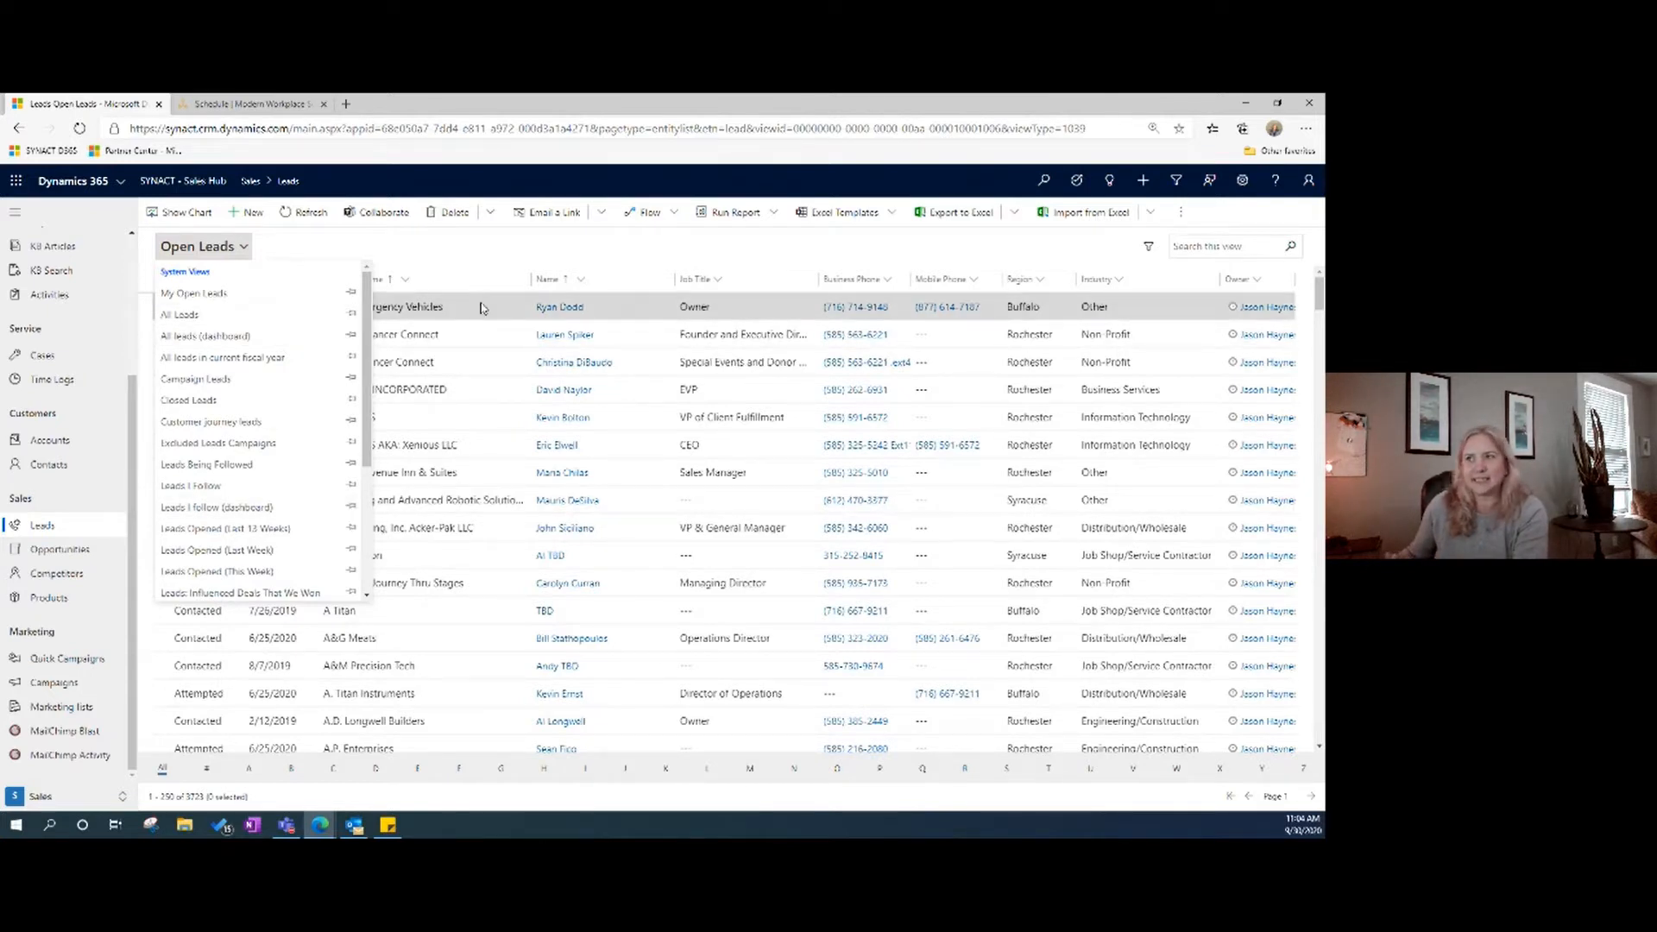
pyautogui.click(497, 255)
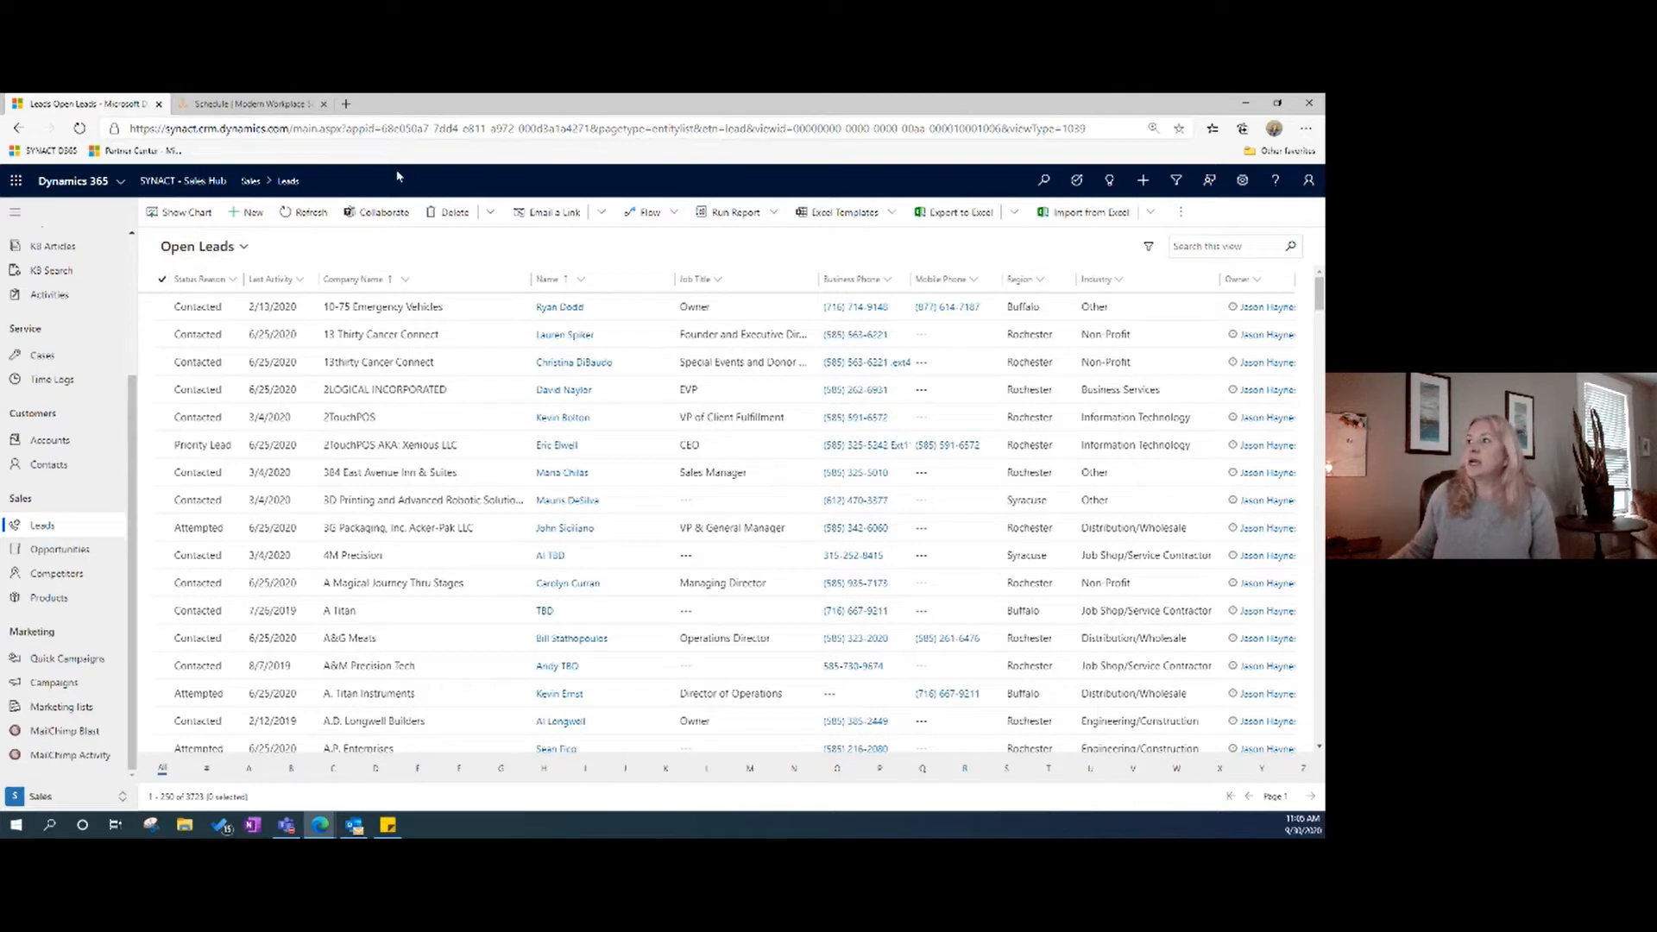
# Open Advanced Find for the Open Leads view and inspect its Status criterion.
pyautogui.click(1177, 183)
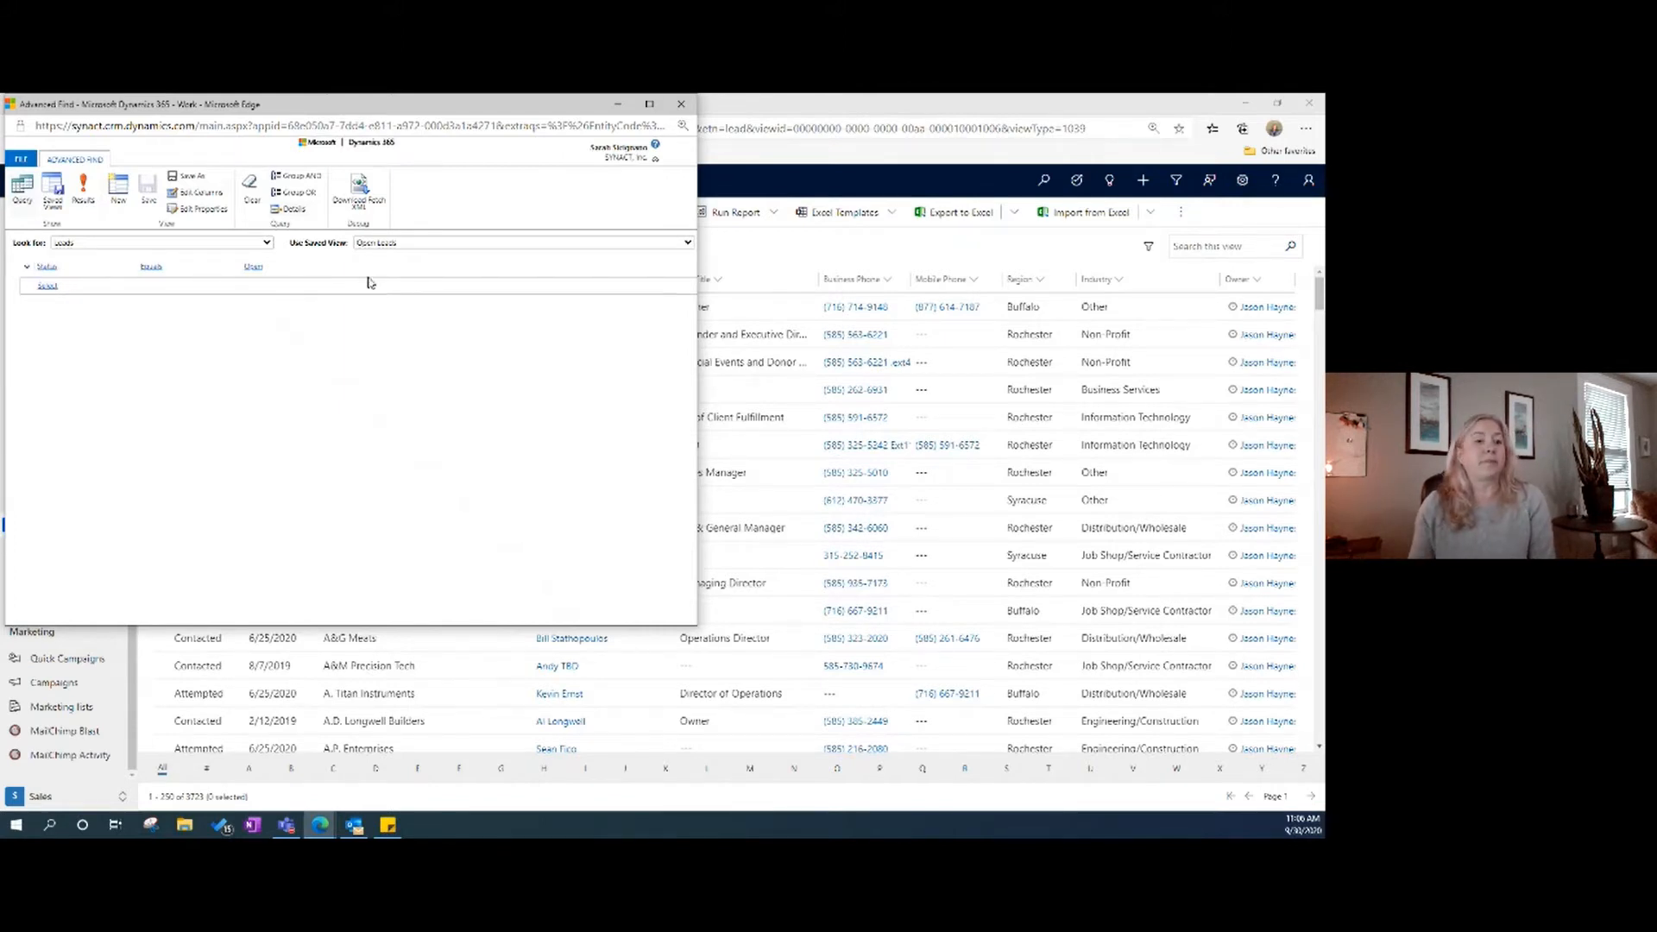
pyautogui.click(125, 266)
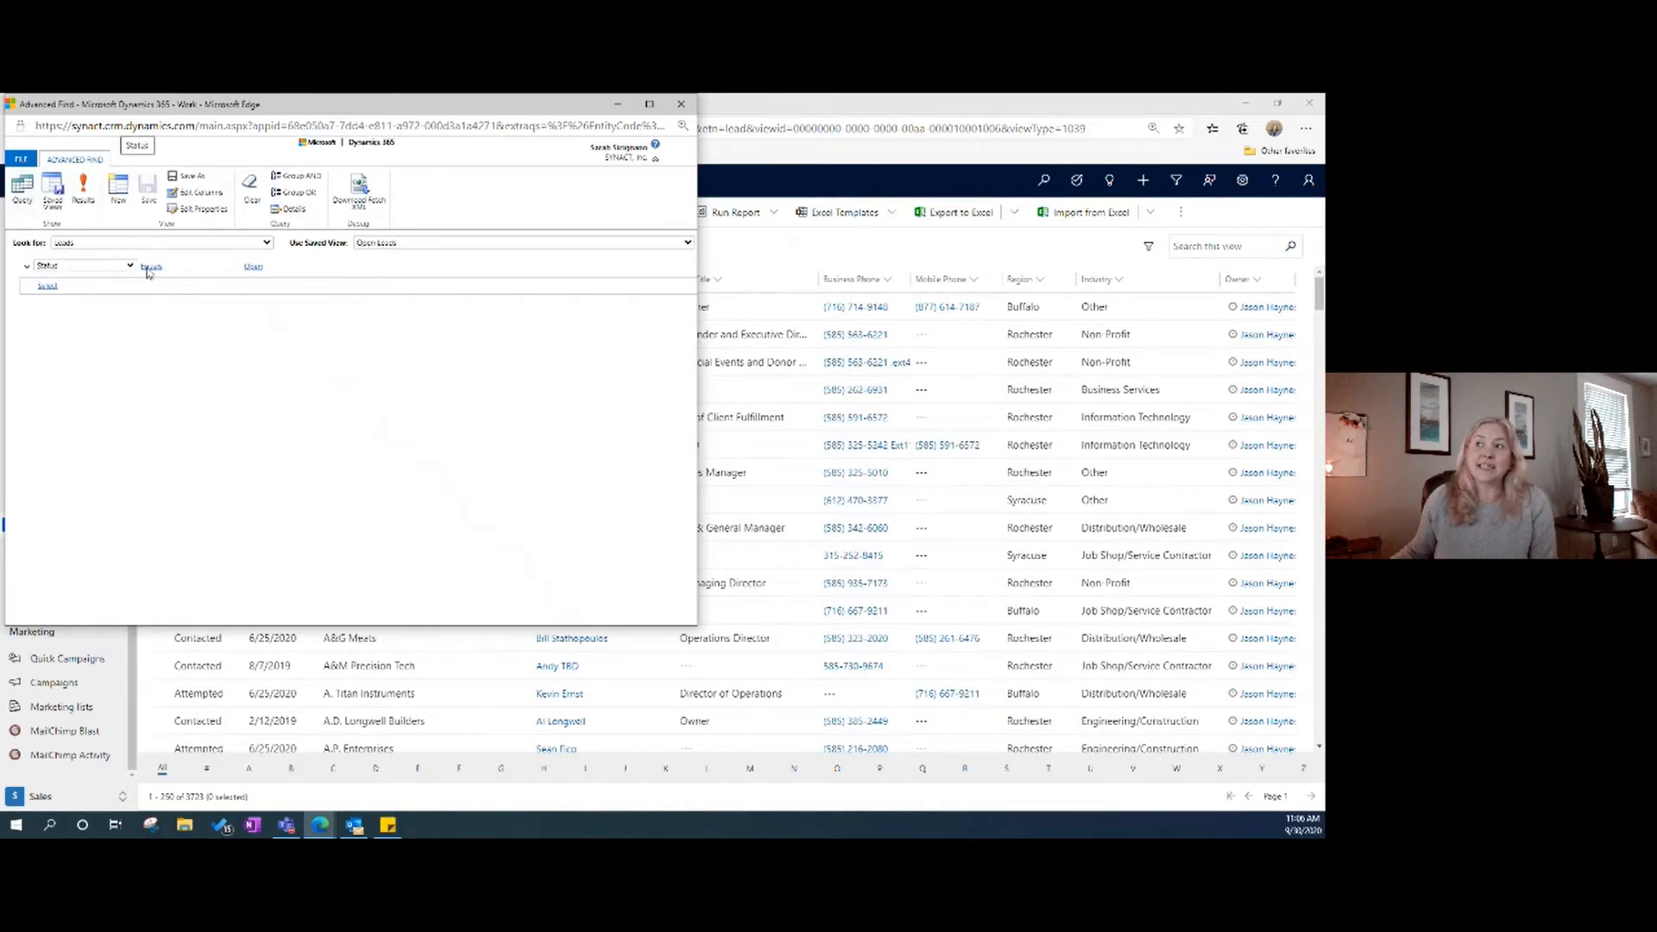
pyautogui.moveTo(261, 270)
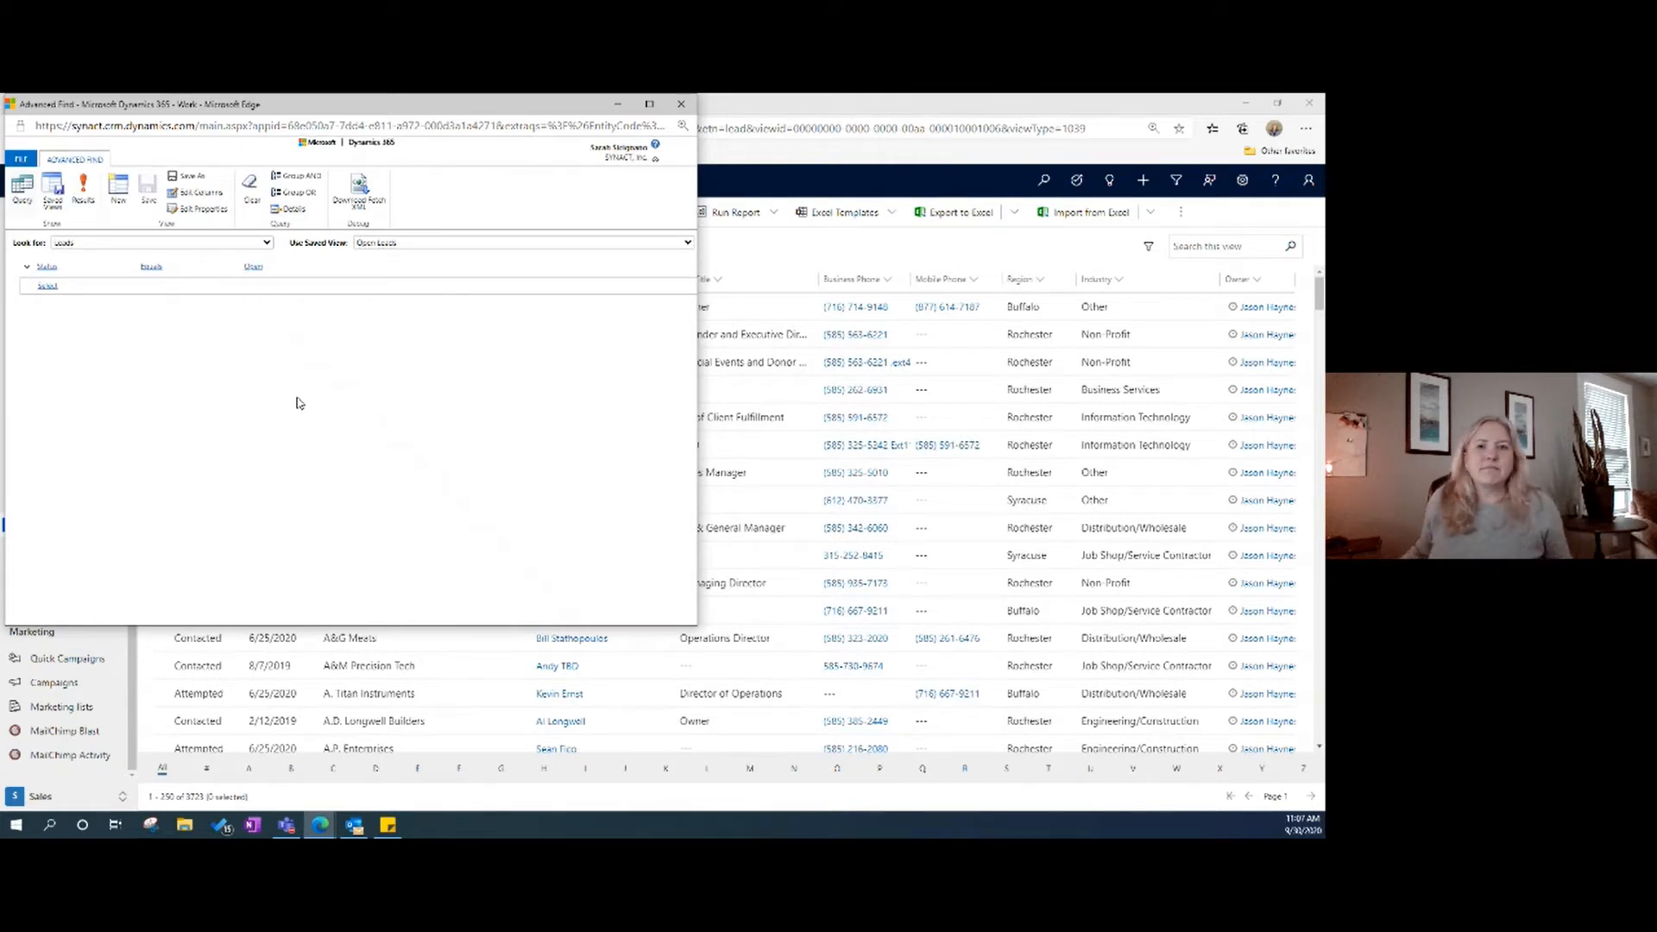
# Add City as a second filter field below the Status criterion in the leads query.
pyautogui.click(97, 286)
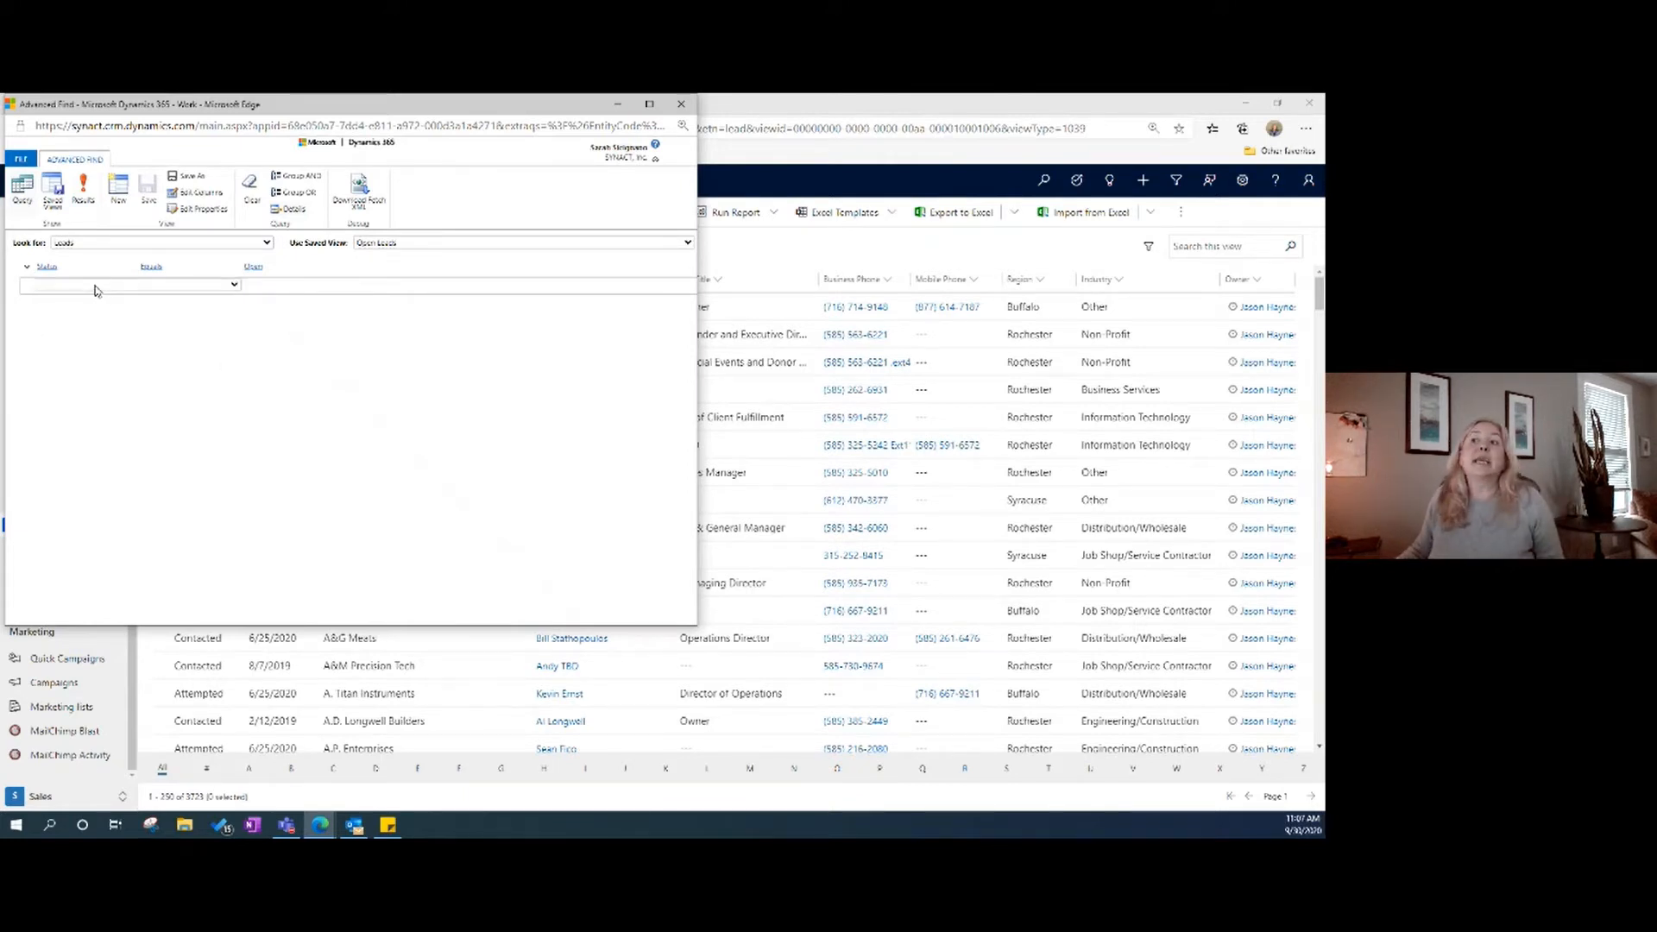
pyautogui.click(97, 291)
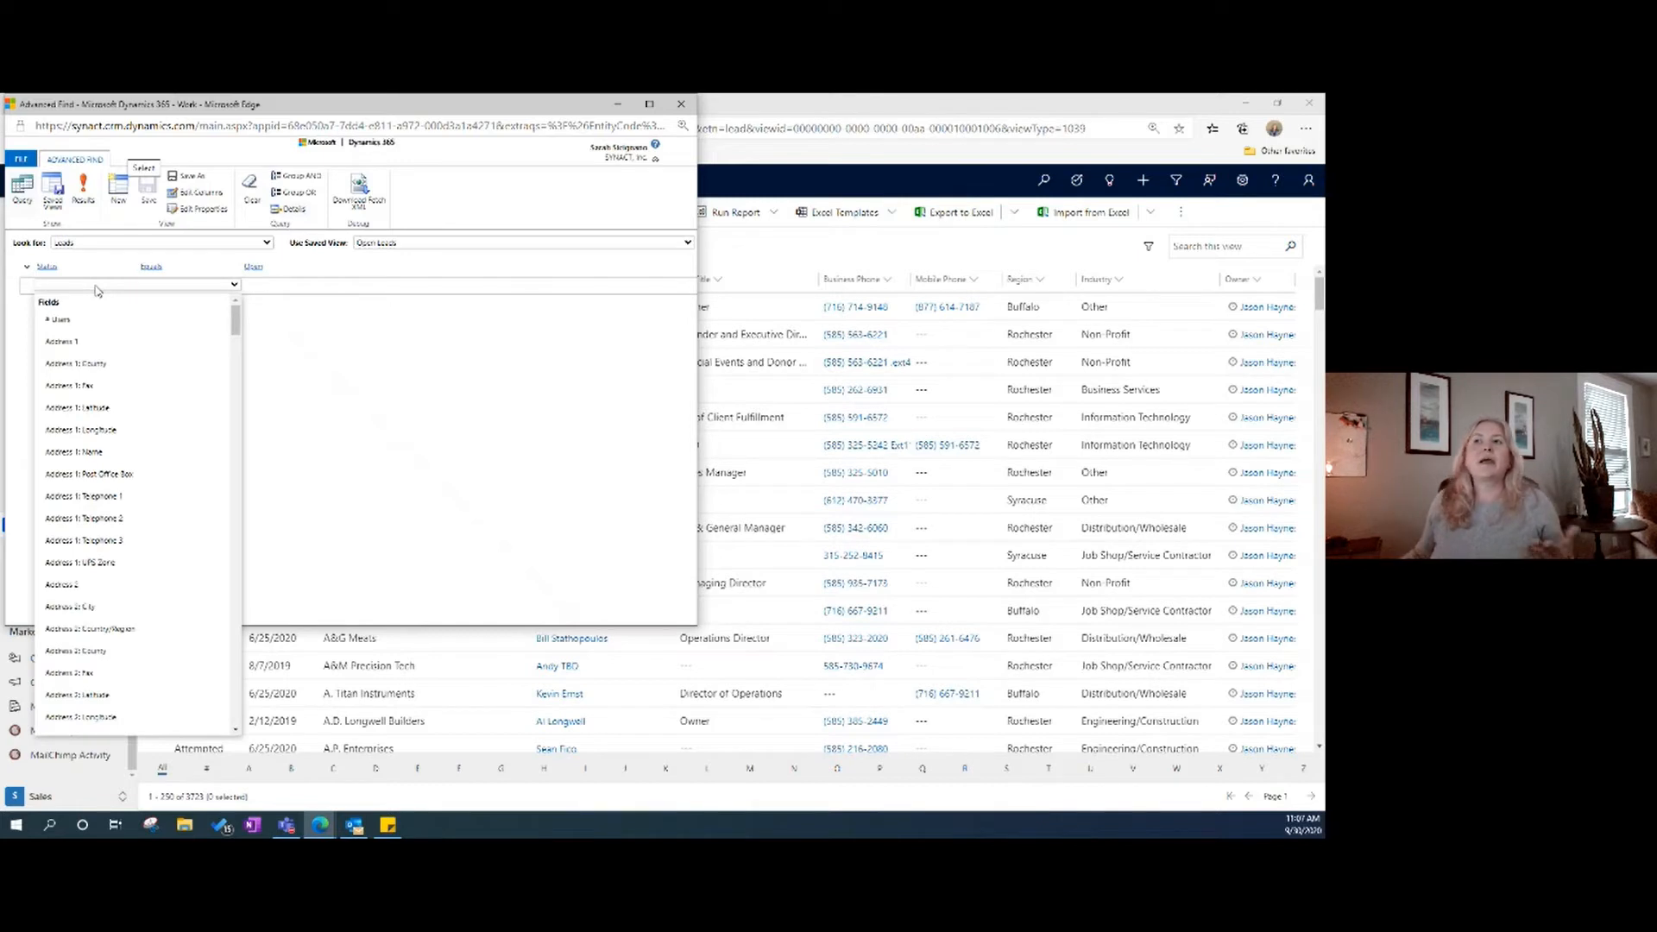
pyautogui.click(438, 378)
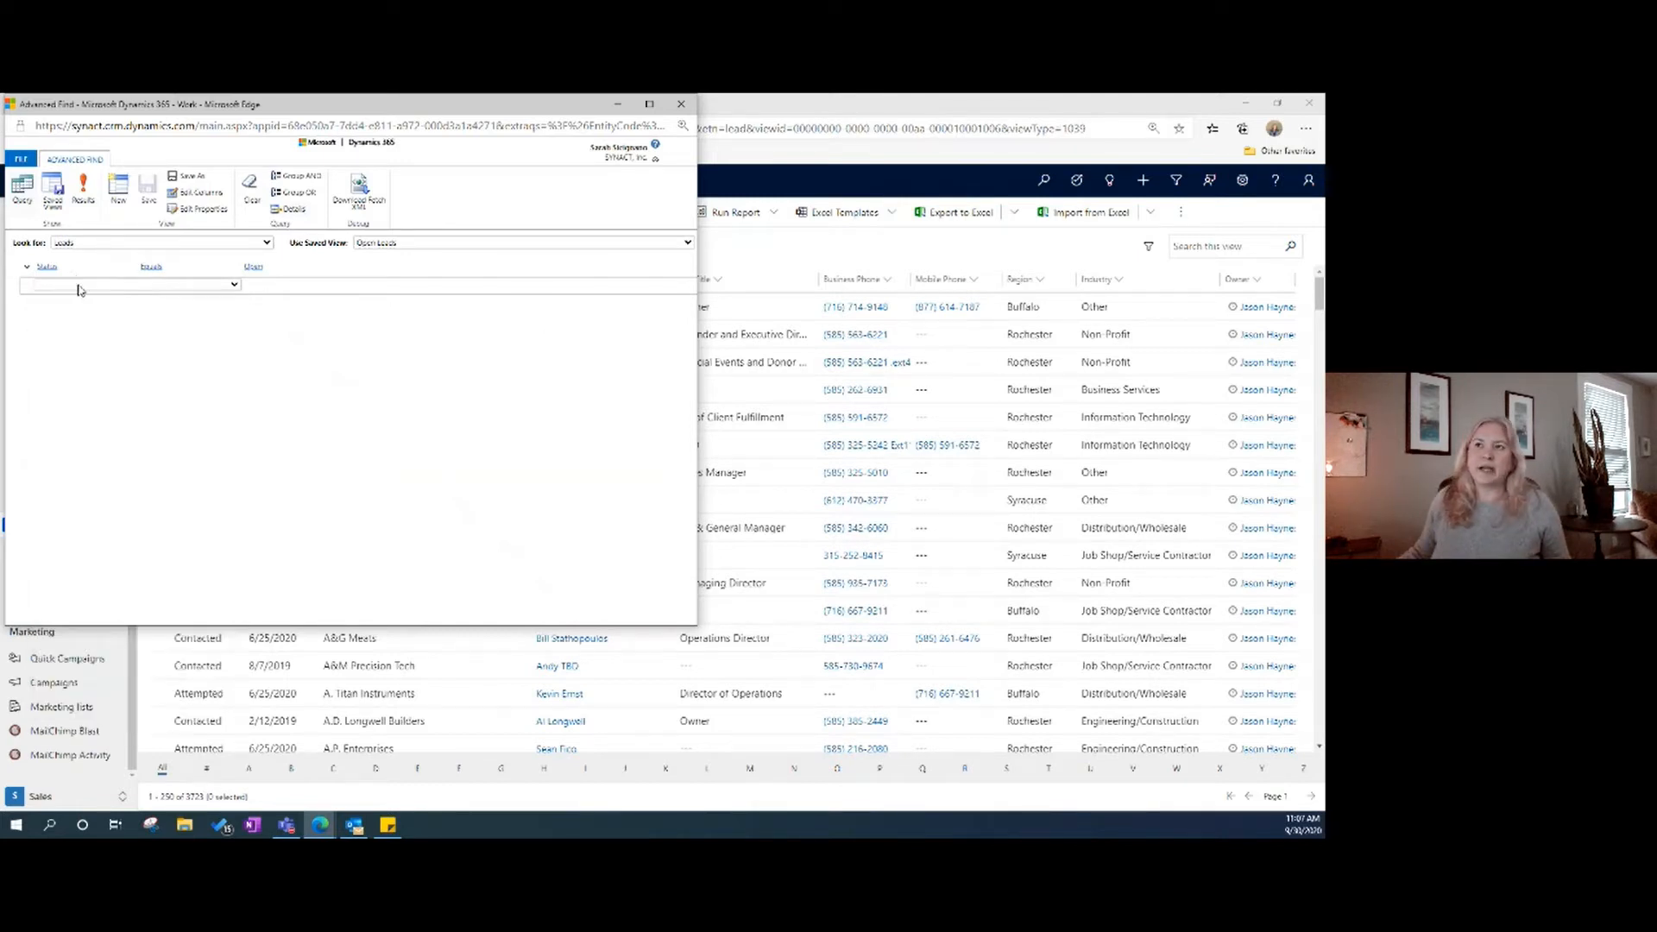
pyautogui.click(78, 288)
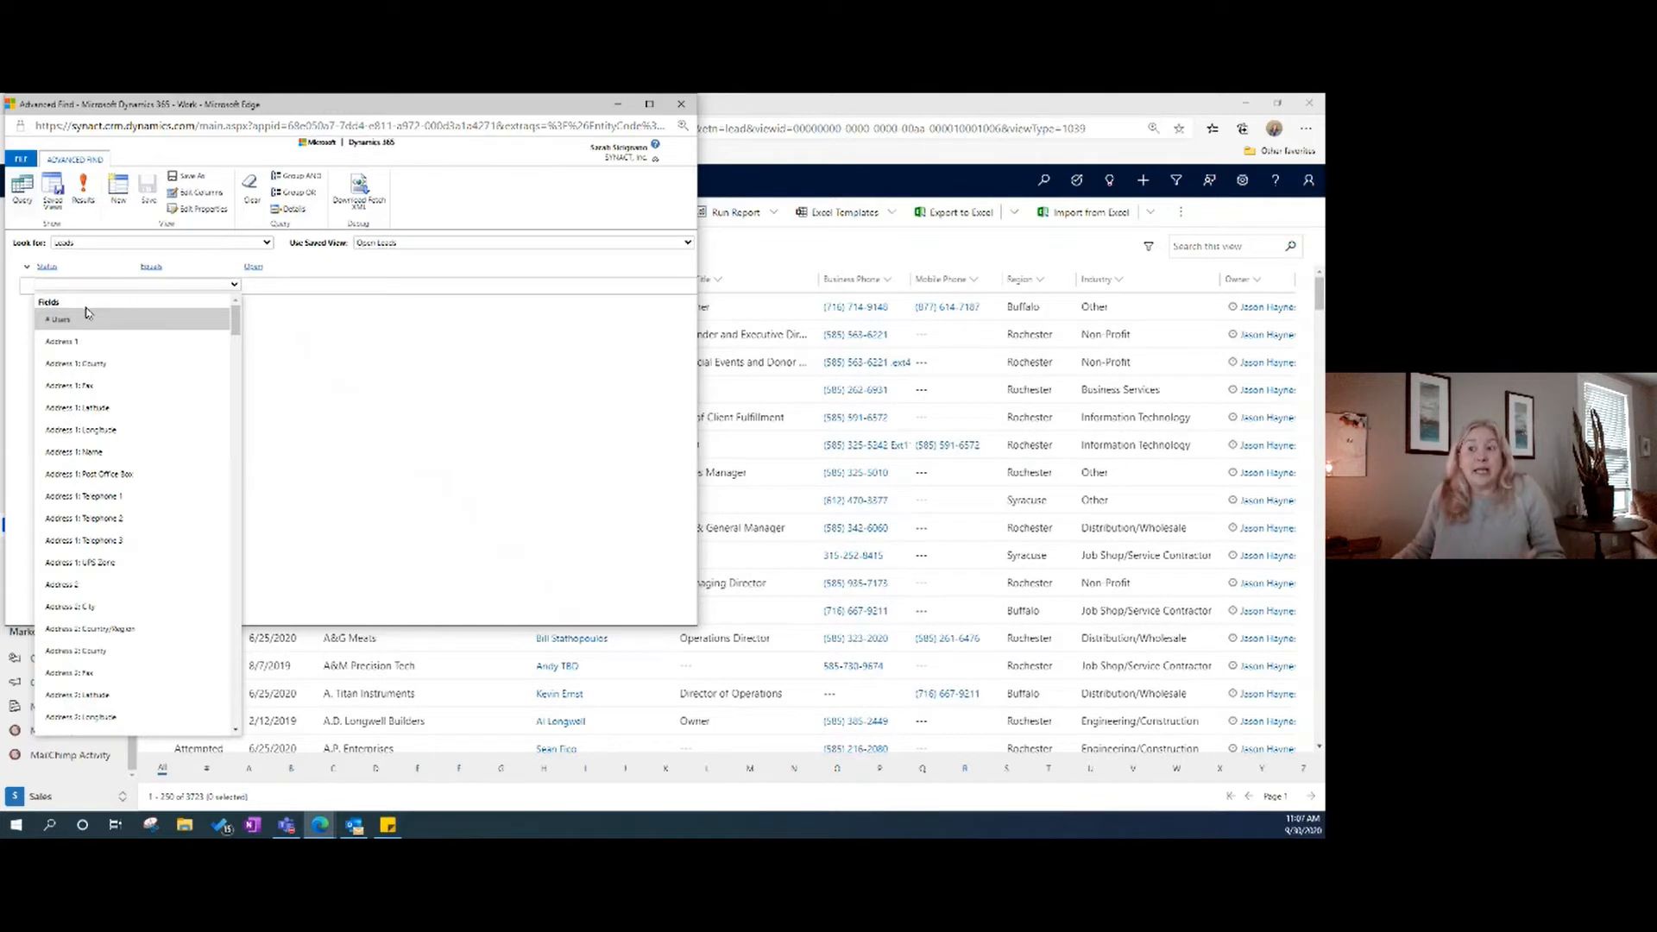
pyautogui.scroll(-6, 151, 476)
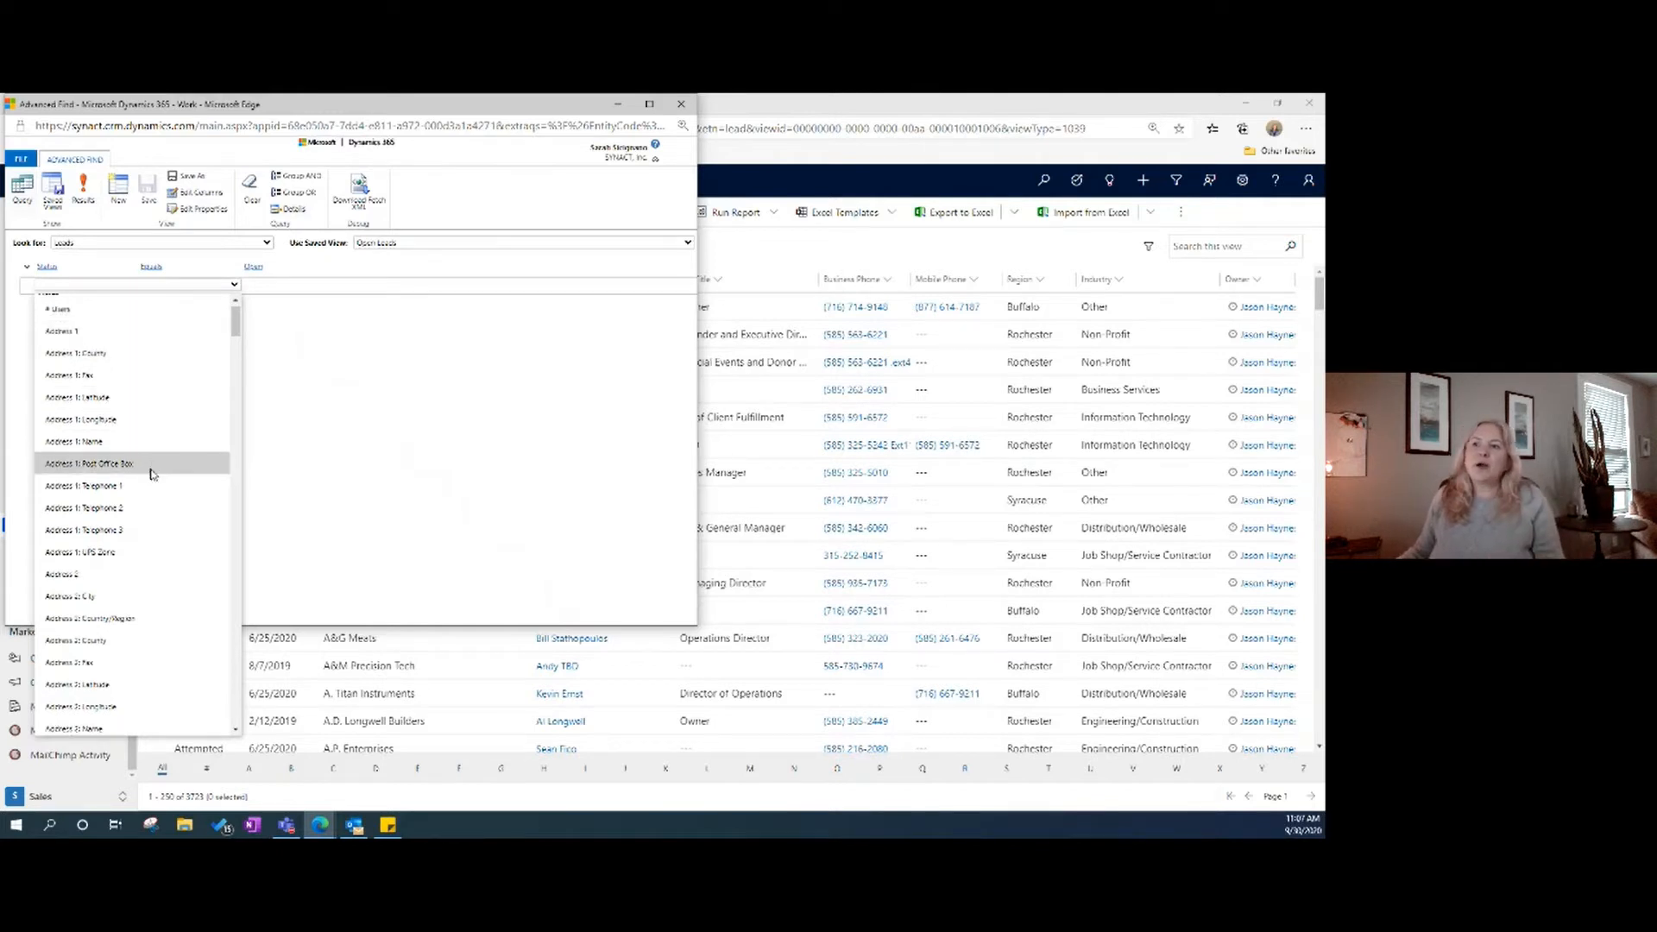
pyautogui.scroll(-3, 151, 476)
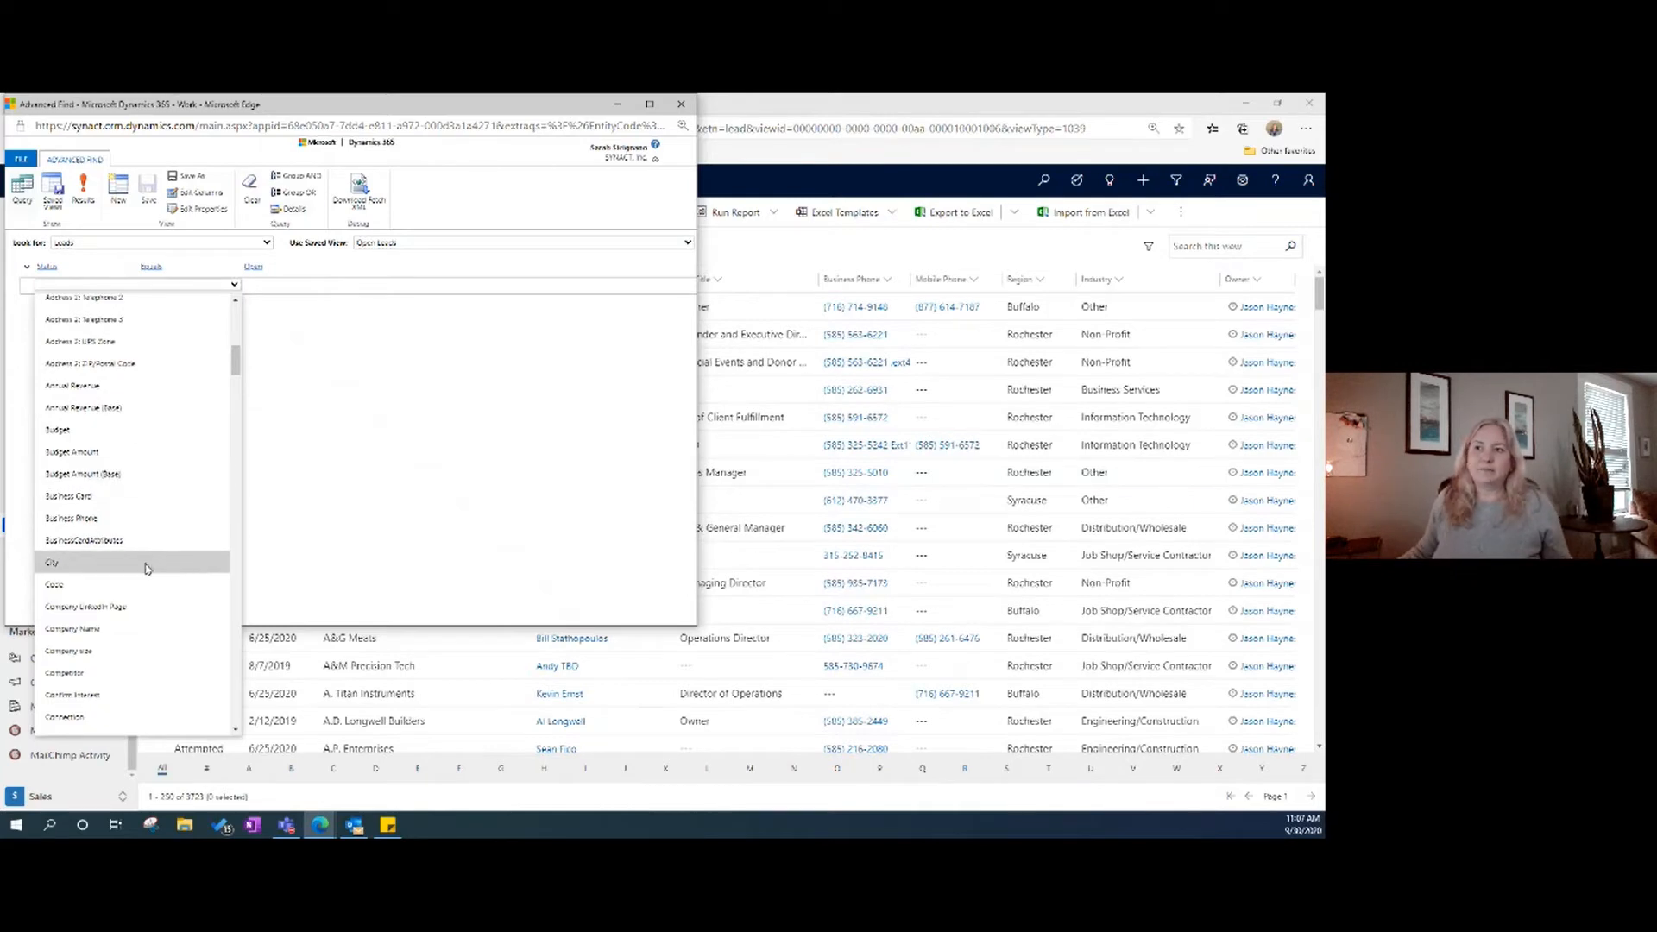
pyautogui.click(147, 565)
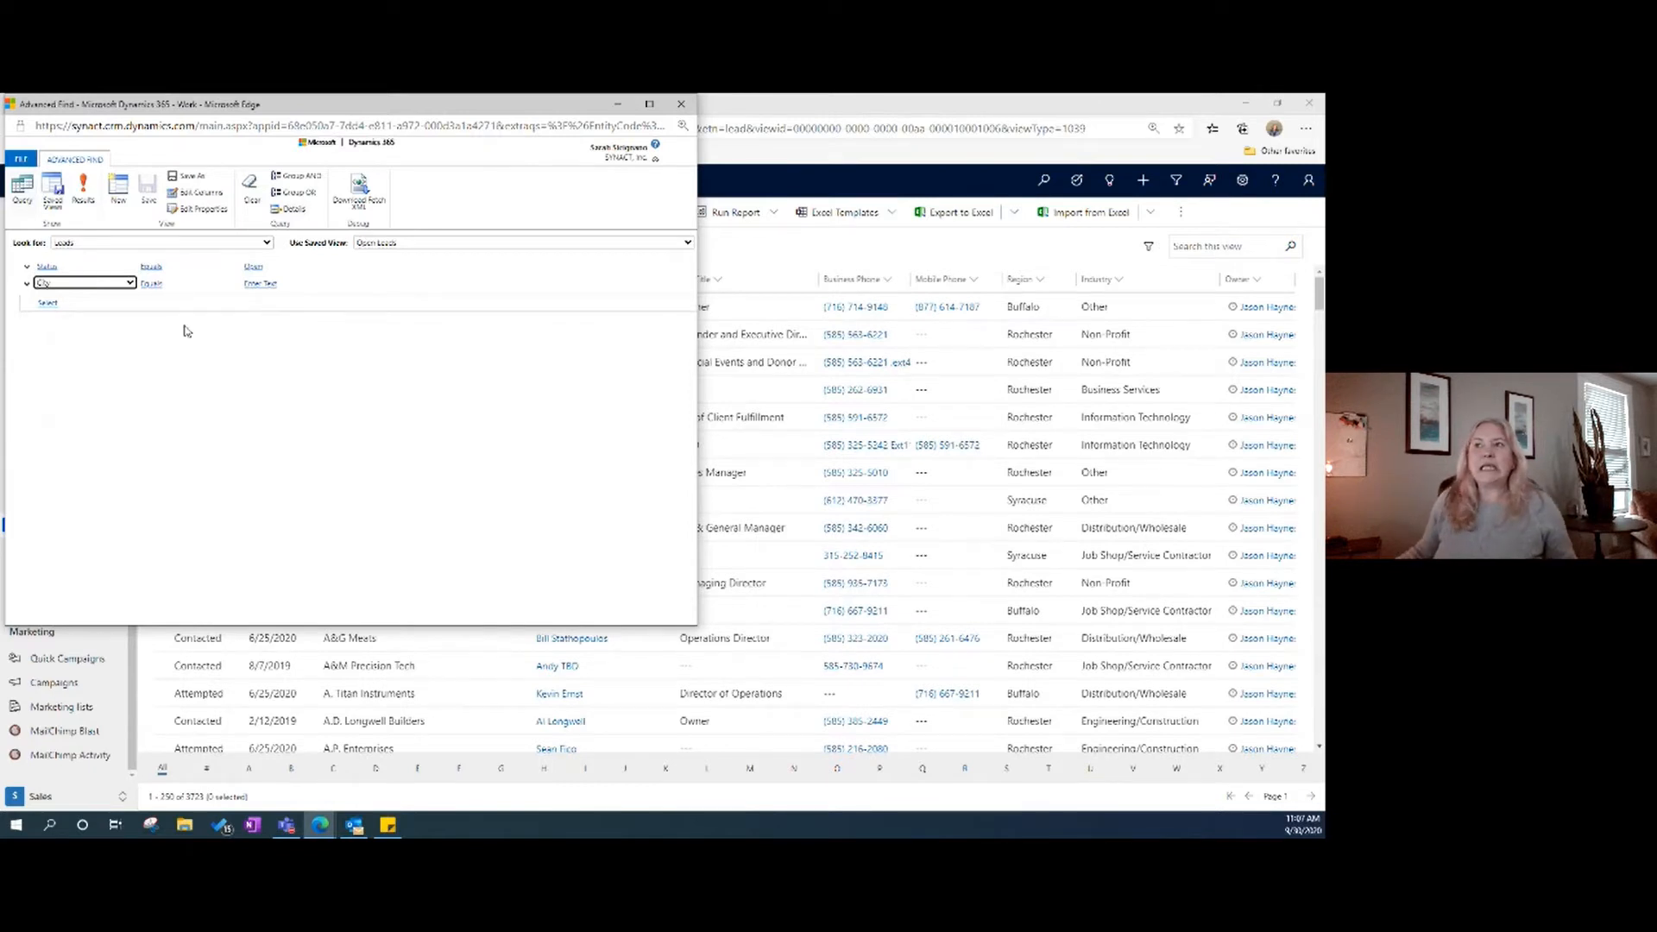
# Set the City criterion to Begins With and enter Rochester as its value.
pyautogui.click(188, 285)
pyautogui.click(190, 285)
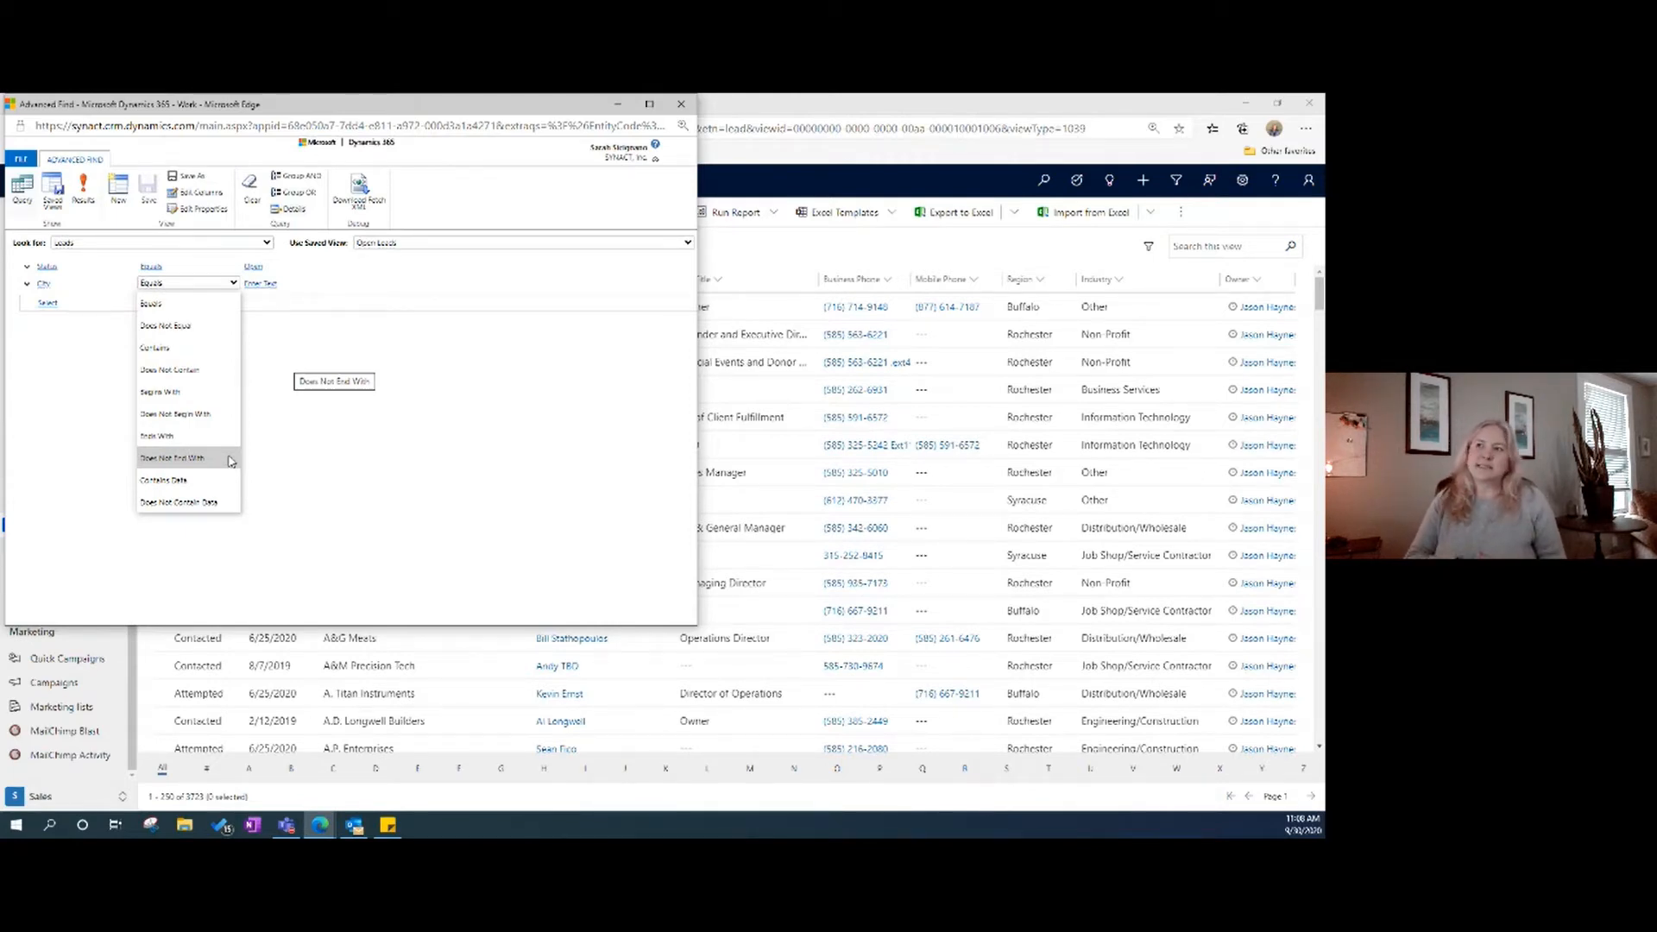
pyautogui.click(229, 393)
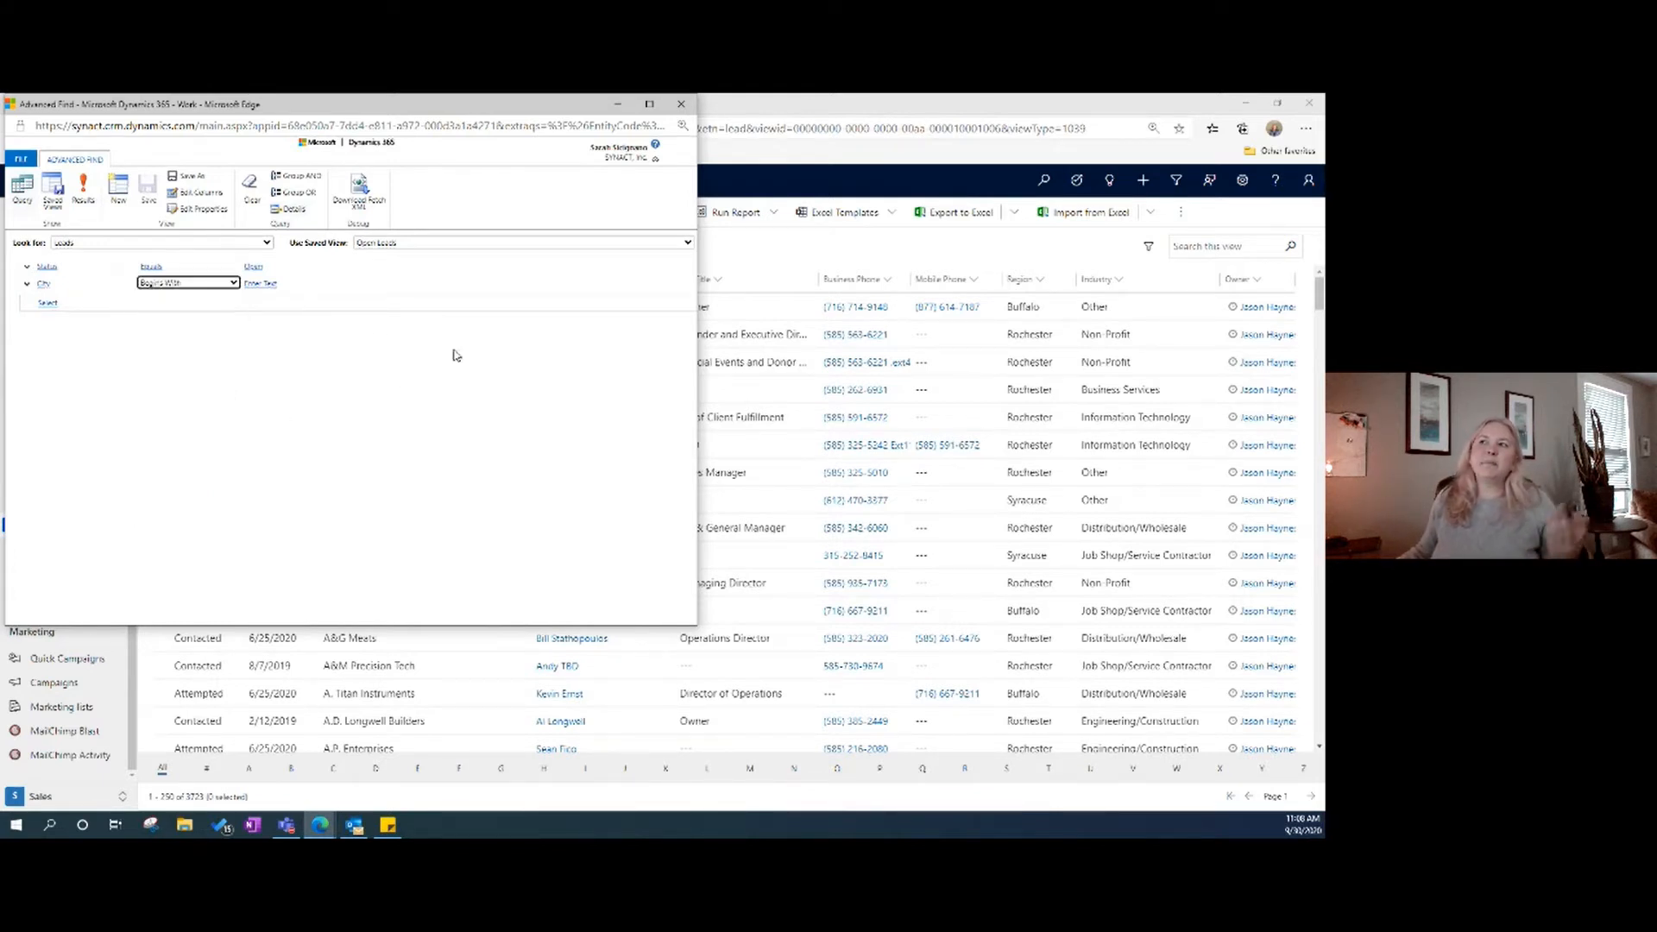
pyautogui.click(269, 283)
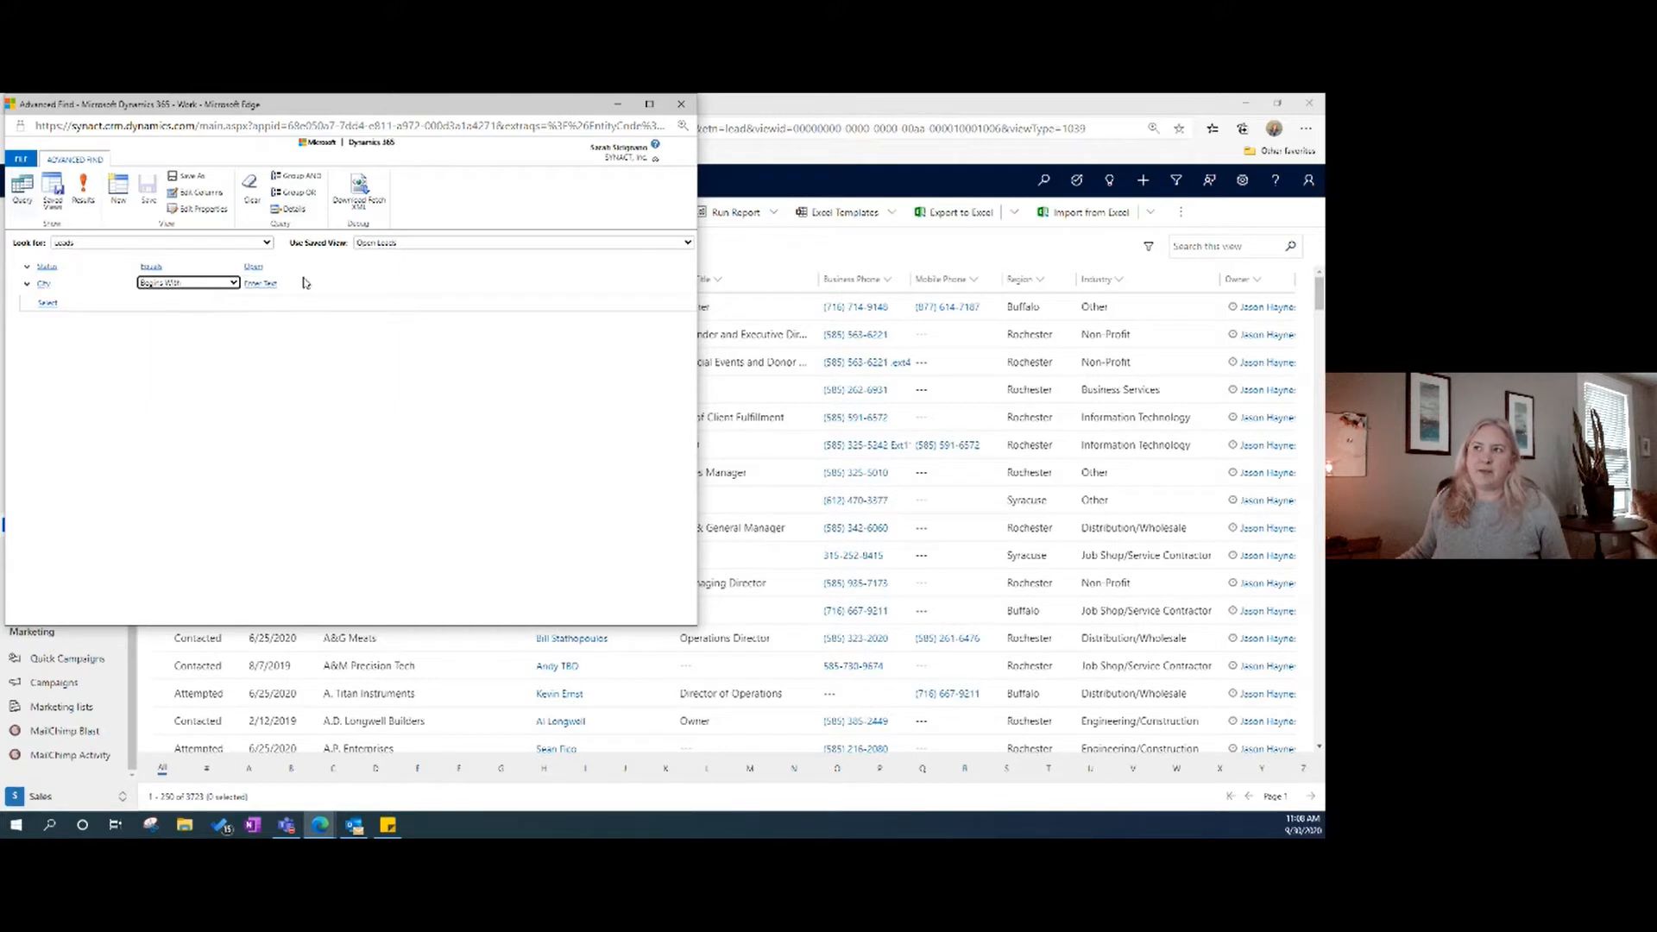
pyautogui.click(279, 283)
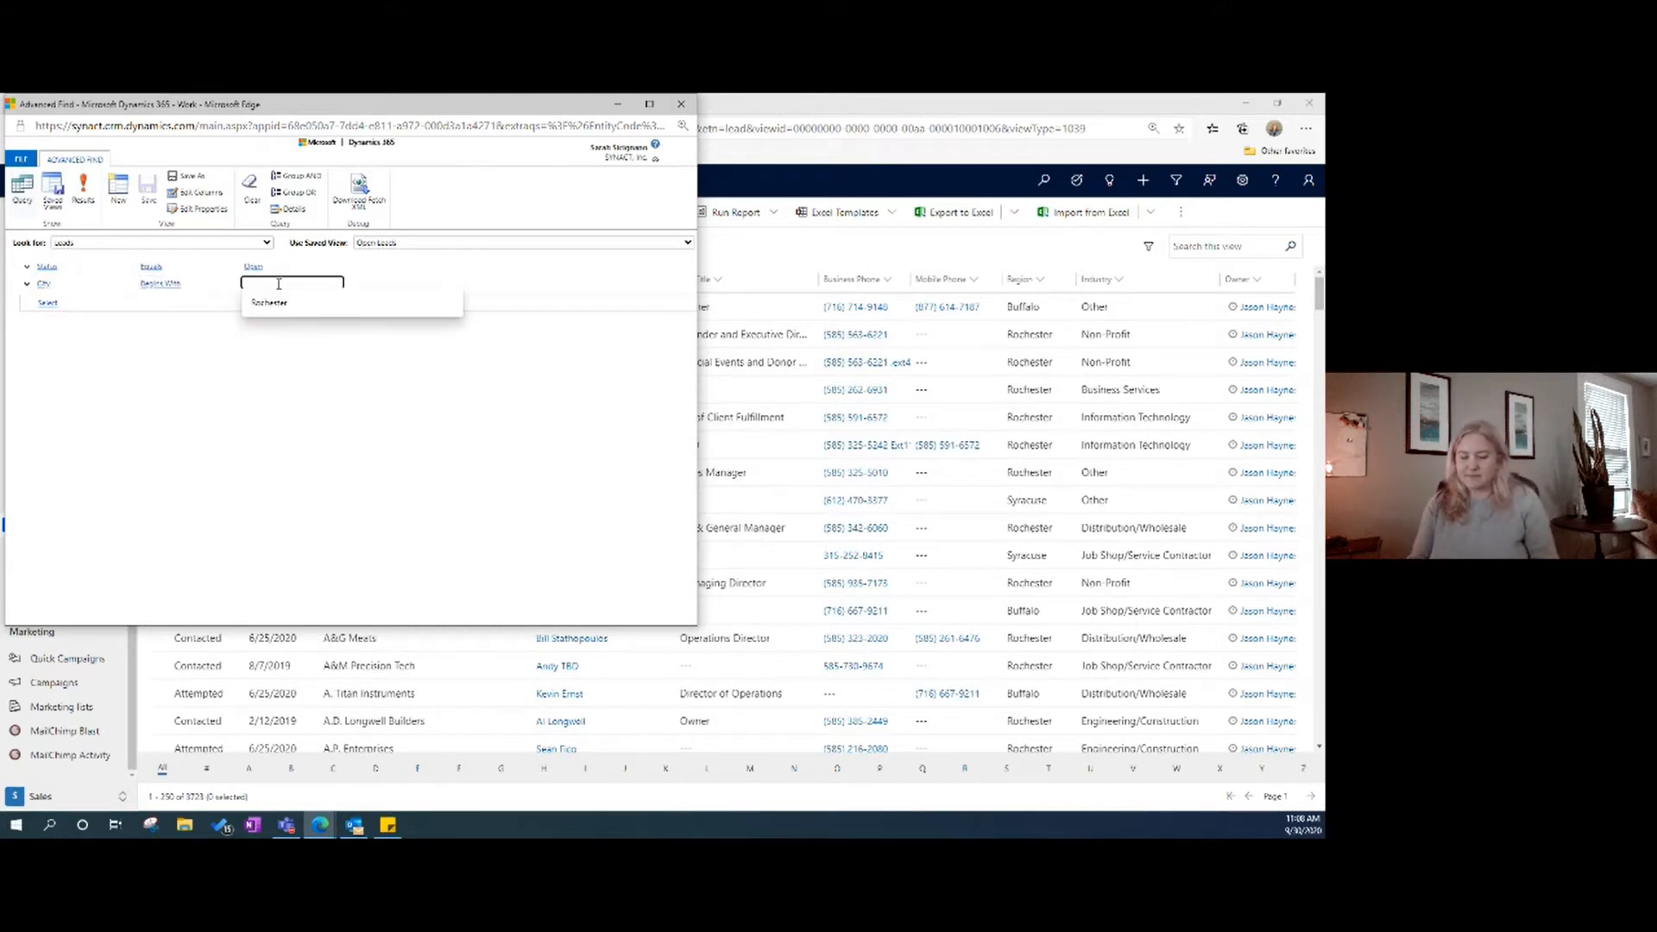
pyautogui.write('R')
pyautogui.write('oce')
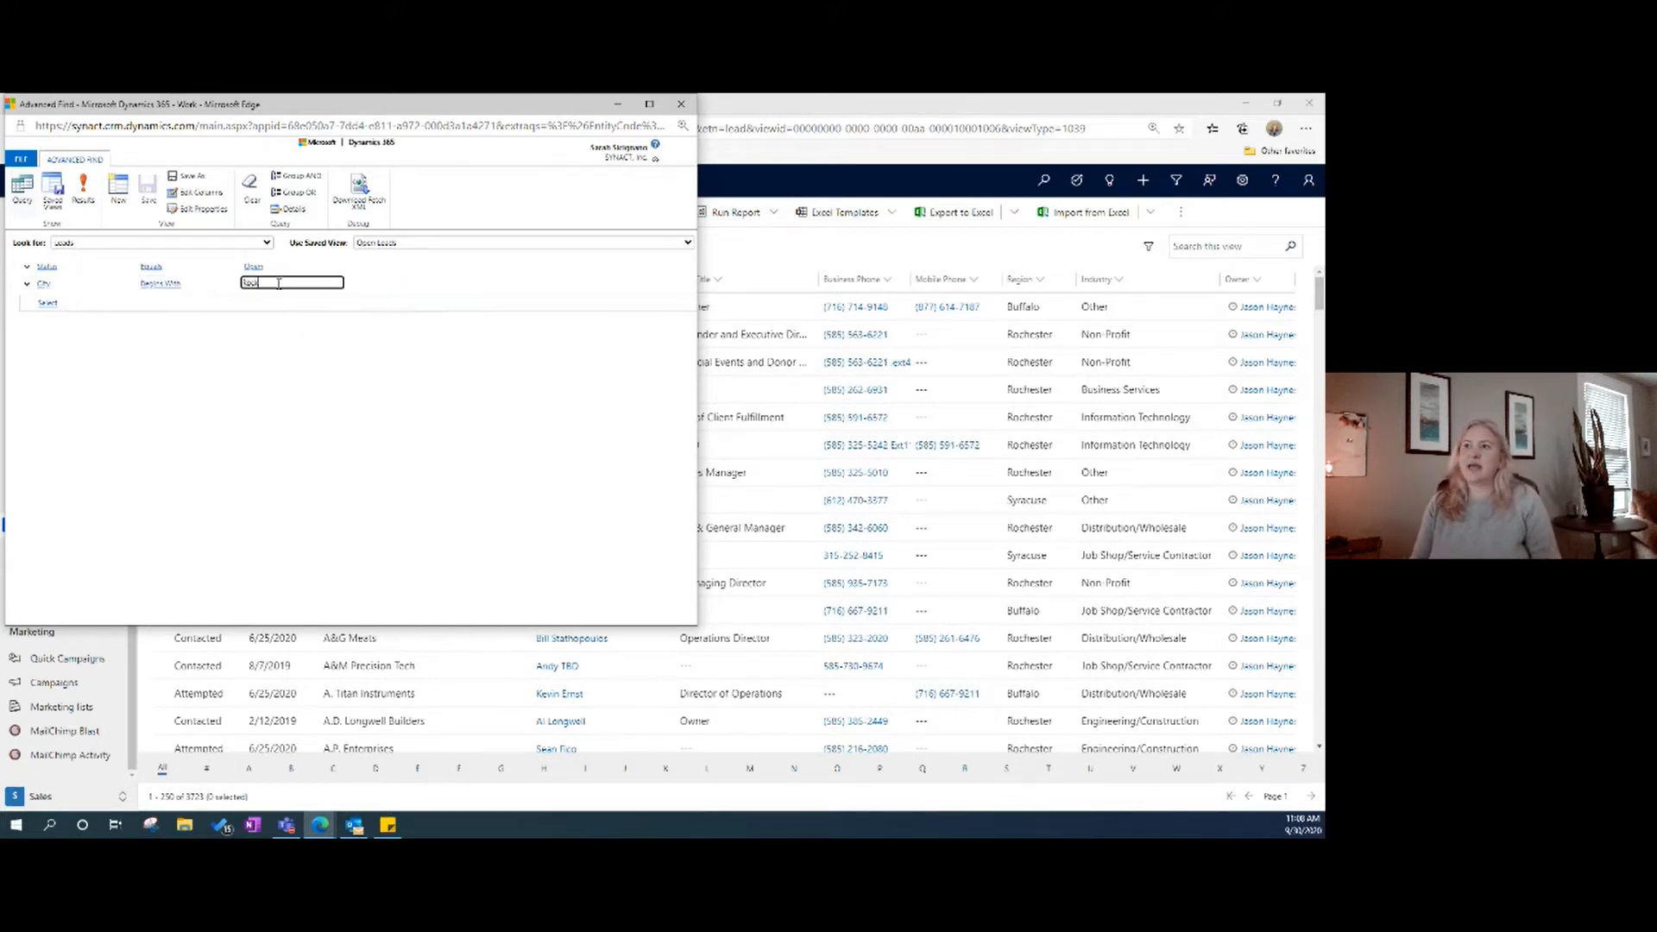
pyautogui.press('BackSpace')
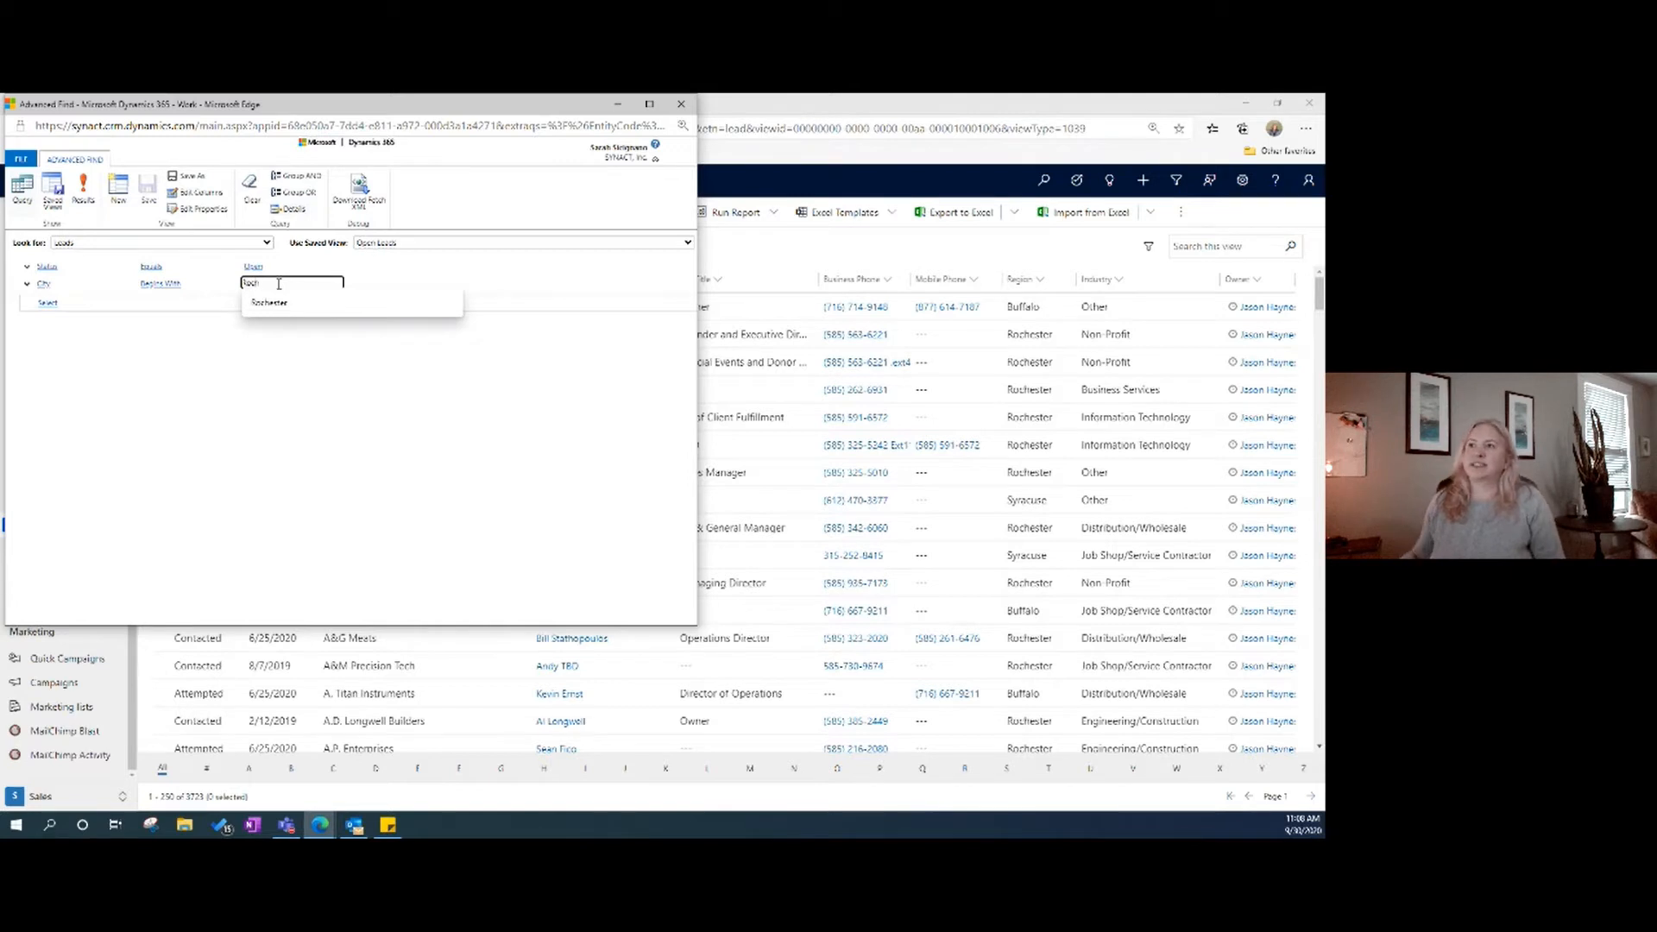
pyautogui.write('h')
pyautogui.click(280, 303)
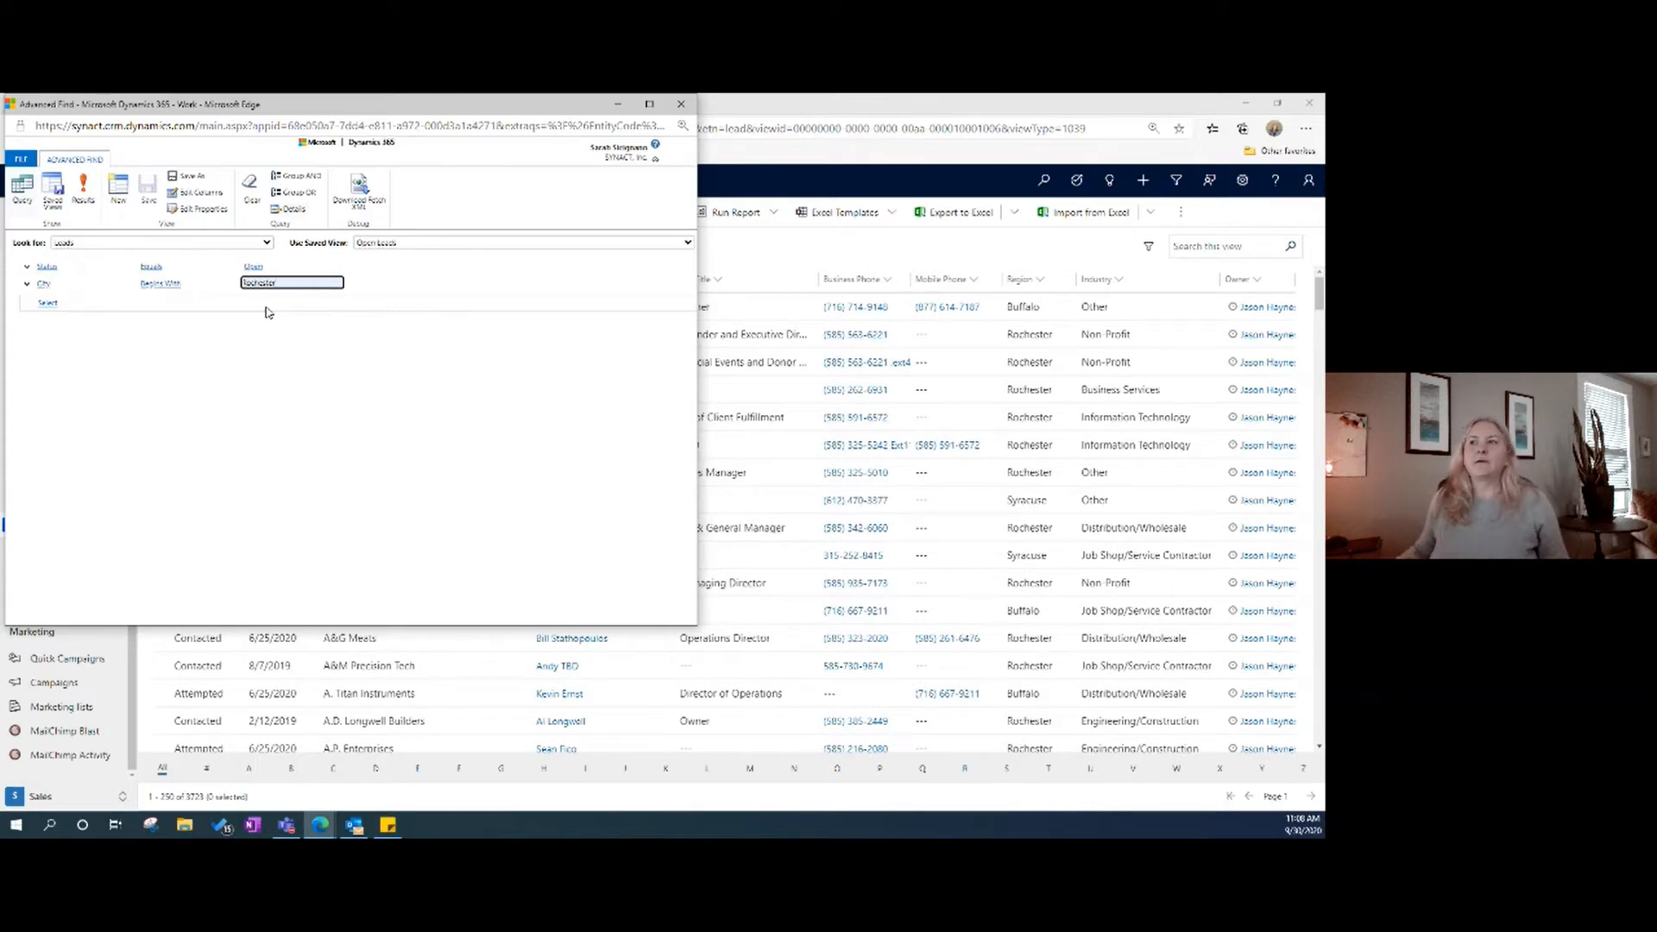
# Browse the list of available lead fields for a third filter criterion below City.
pyautogui.click(43, 304)
pyautogui.click(45, 302)
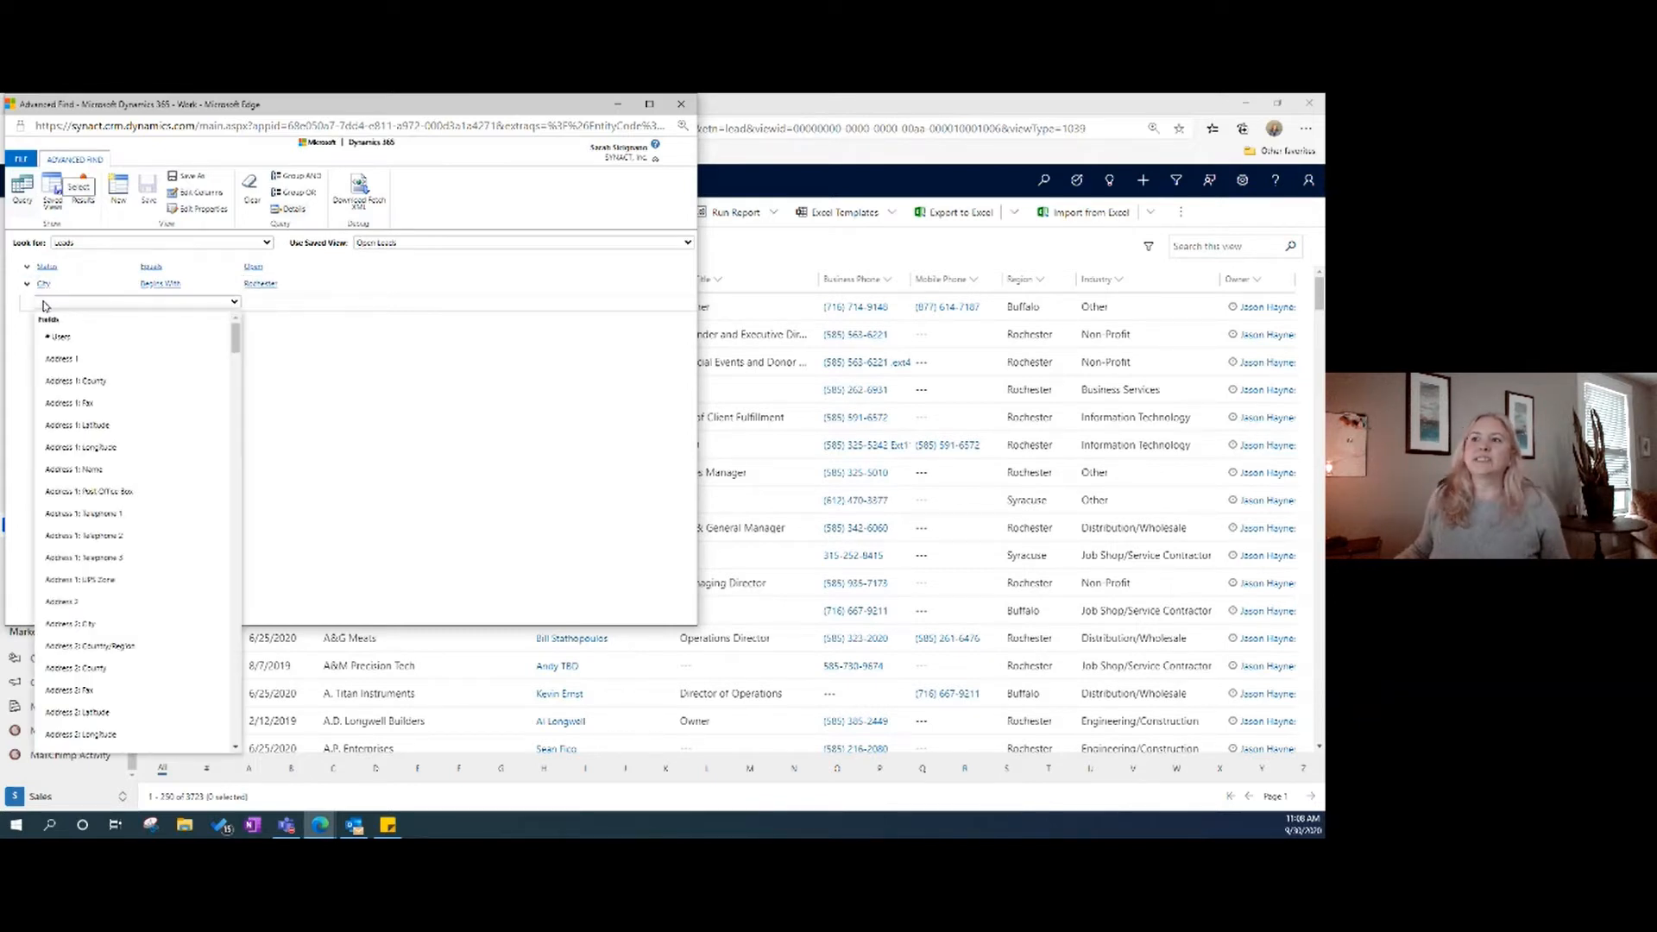
pyautogui.click(112, 305)
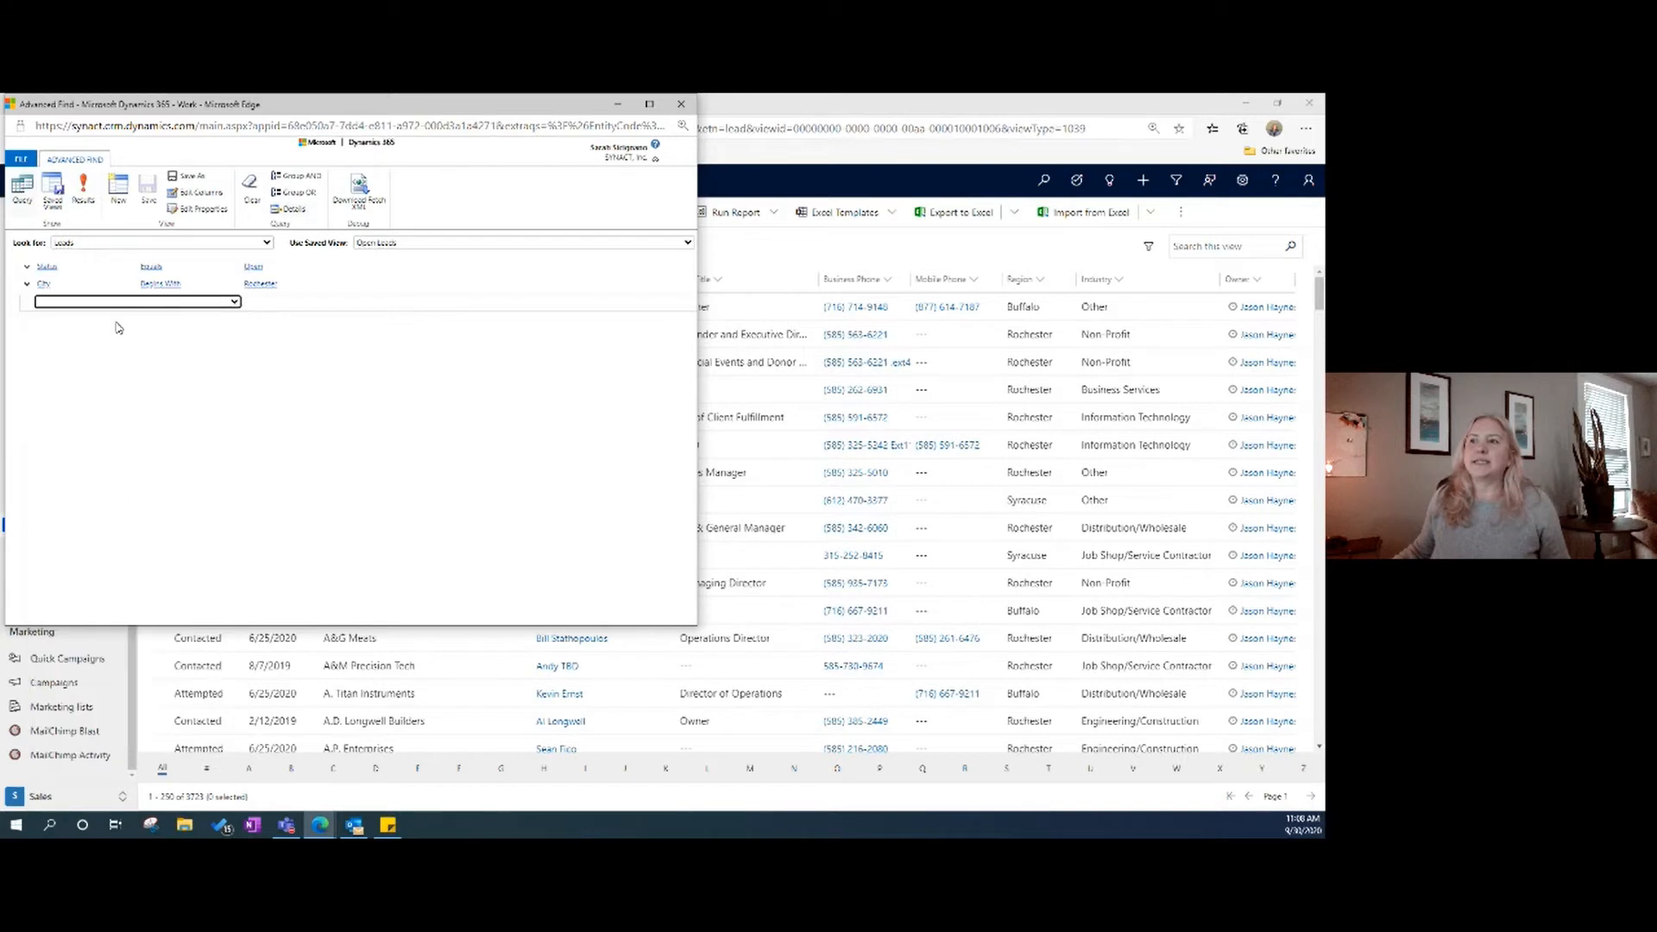
pyautogui.click(113, 305)
pyautogui.scroll(-15, 117, 561)
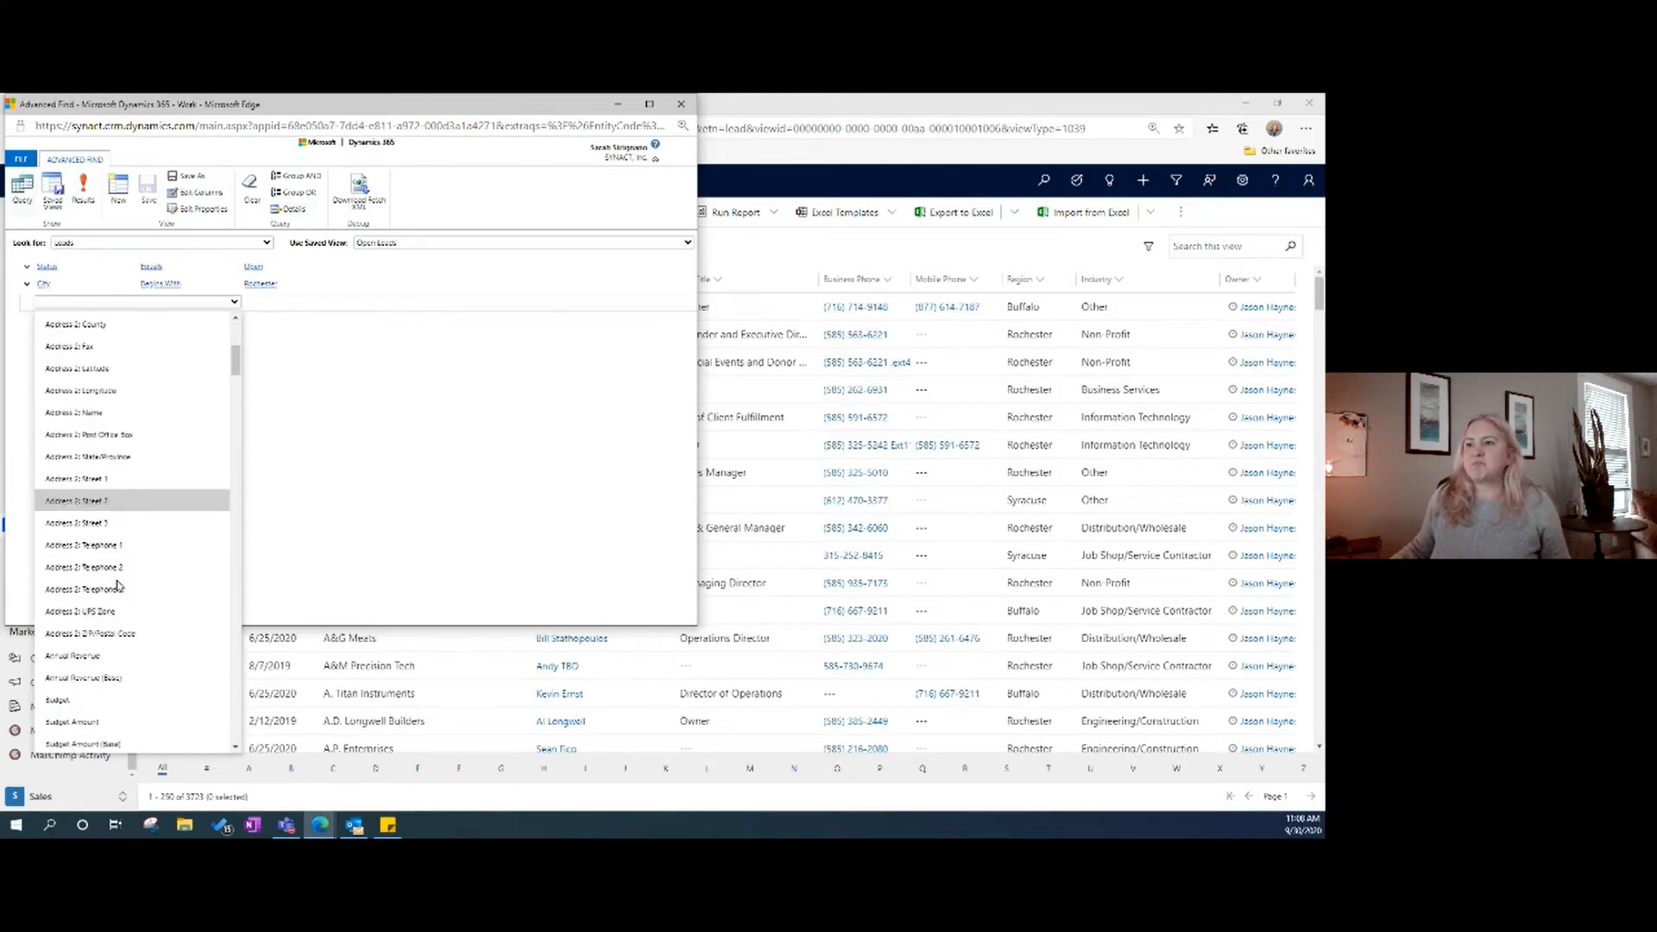
pyautogui.scroll(-7, 118, 586)
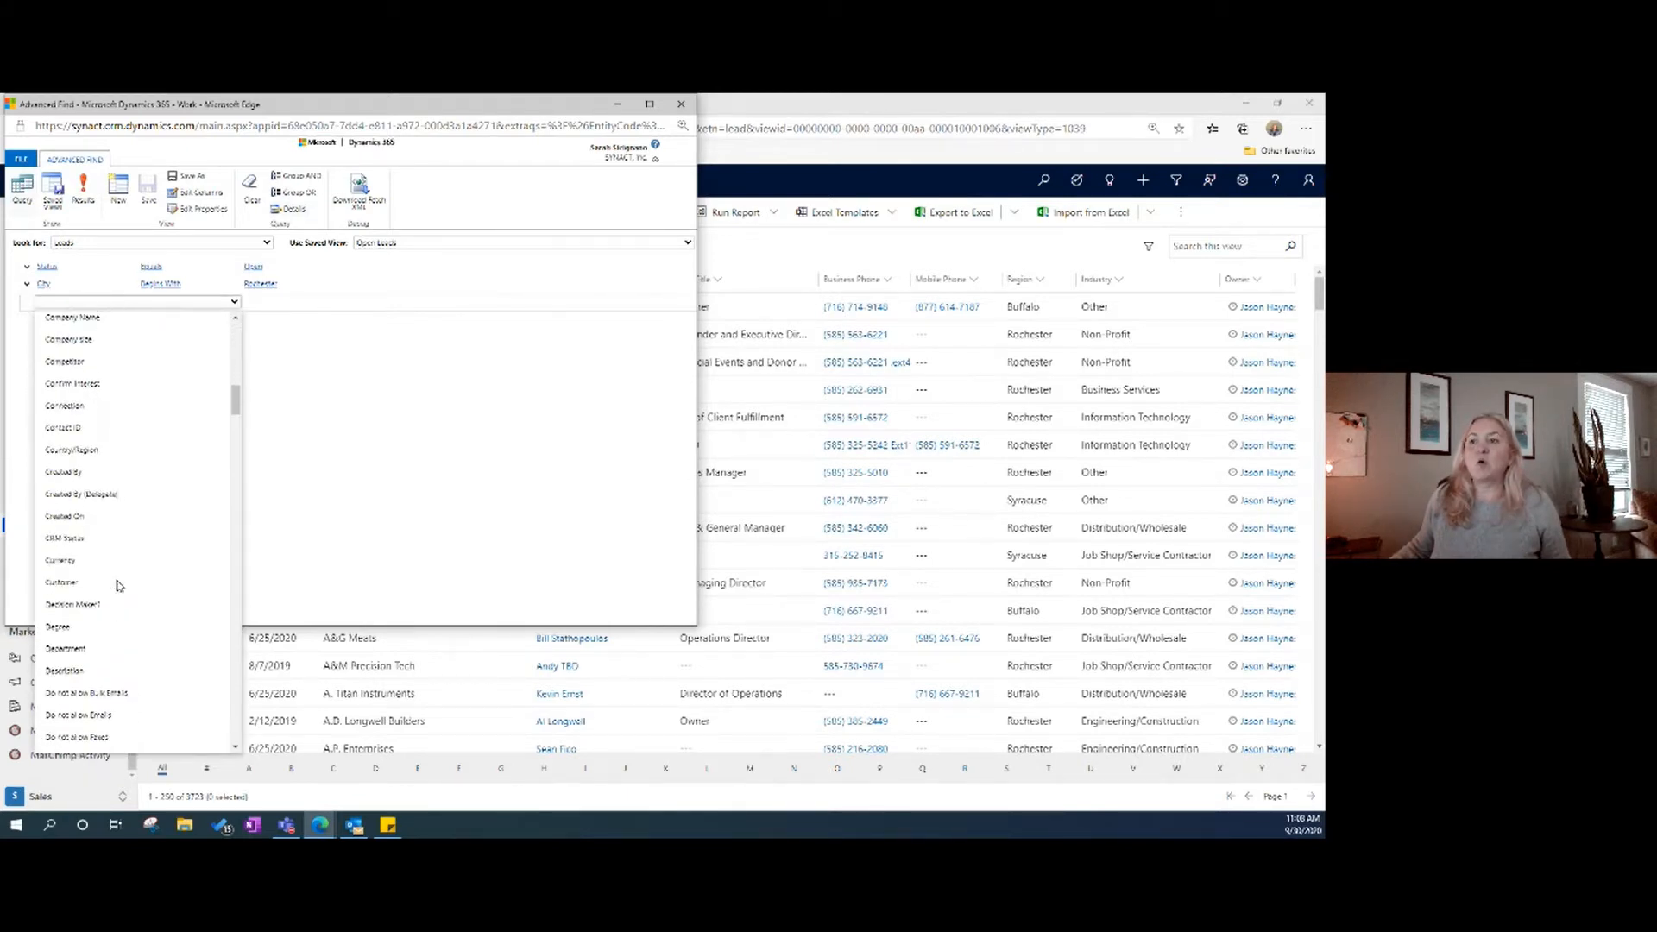
pyautogui.scroll(-3, 118, 585)
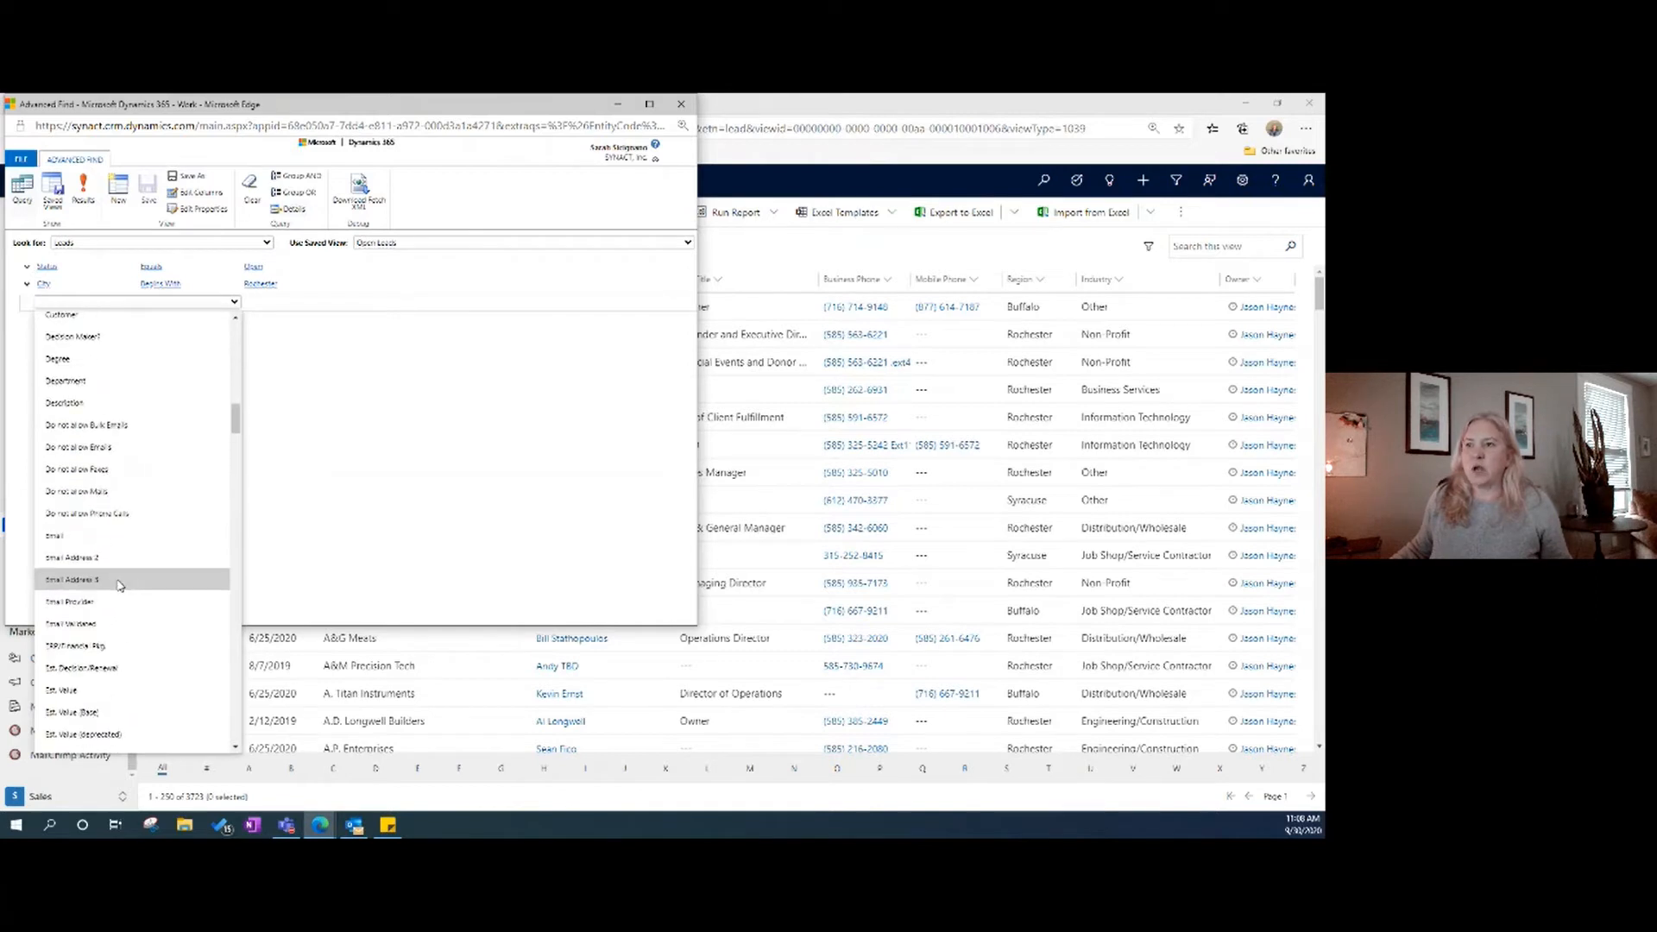
pyautogui.scroll(-7, 119, 585)
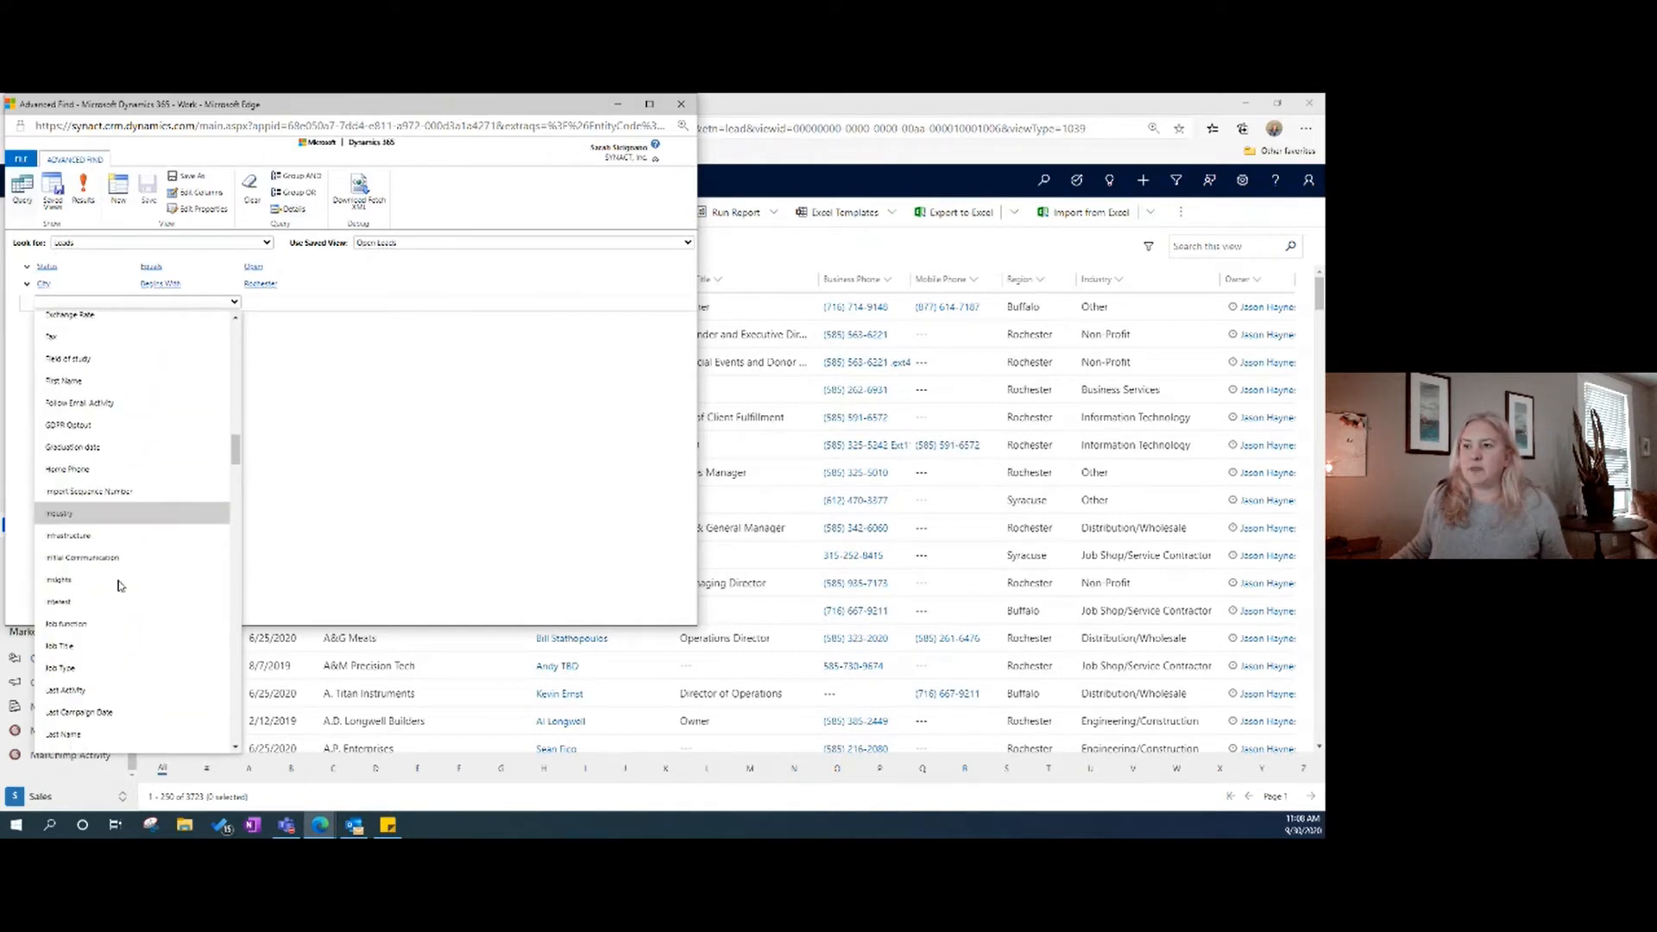
pyautogui.scroll(-7, 118, 585)
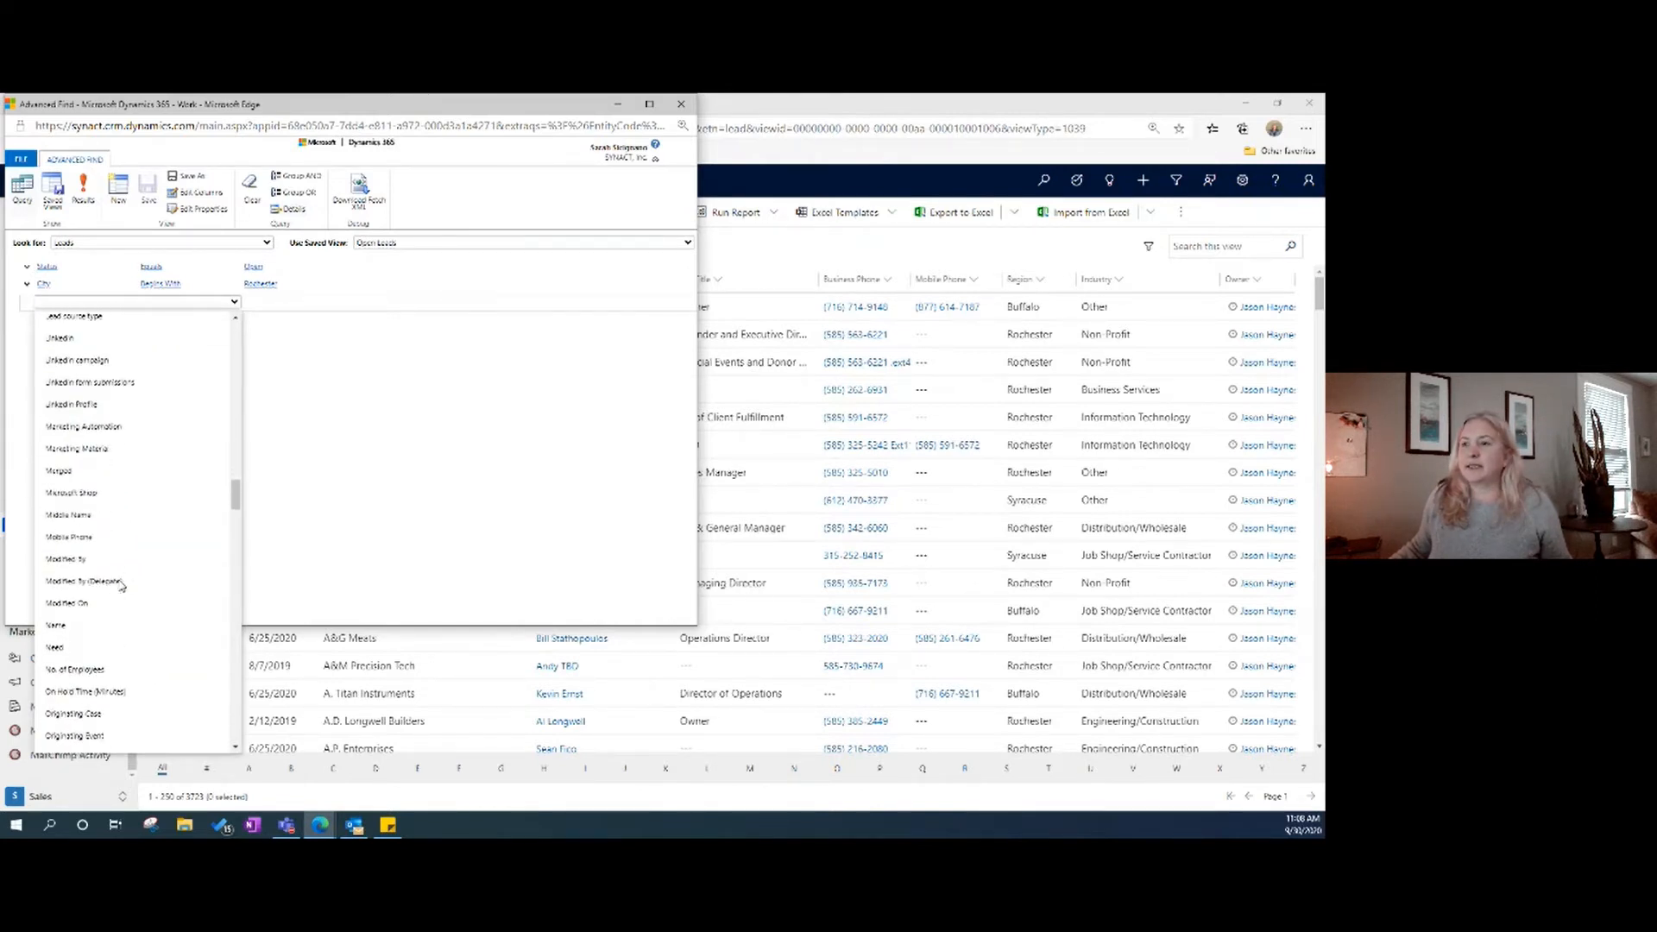
pyautogui.scroll(-5, 120, 585)
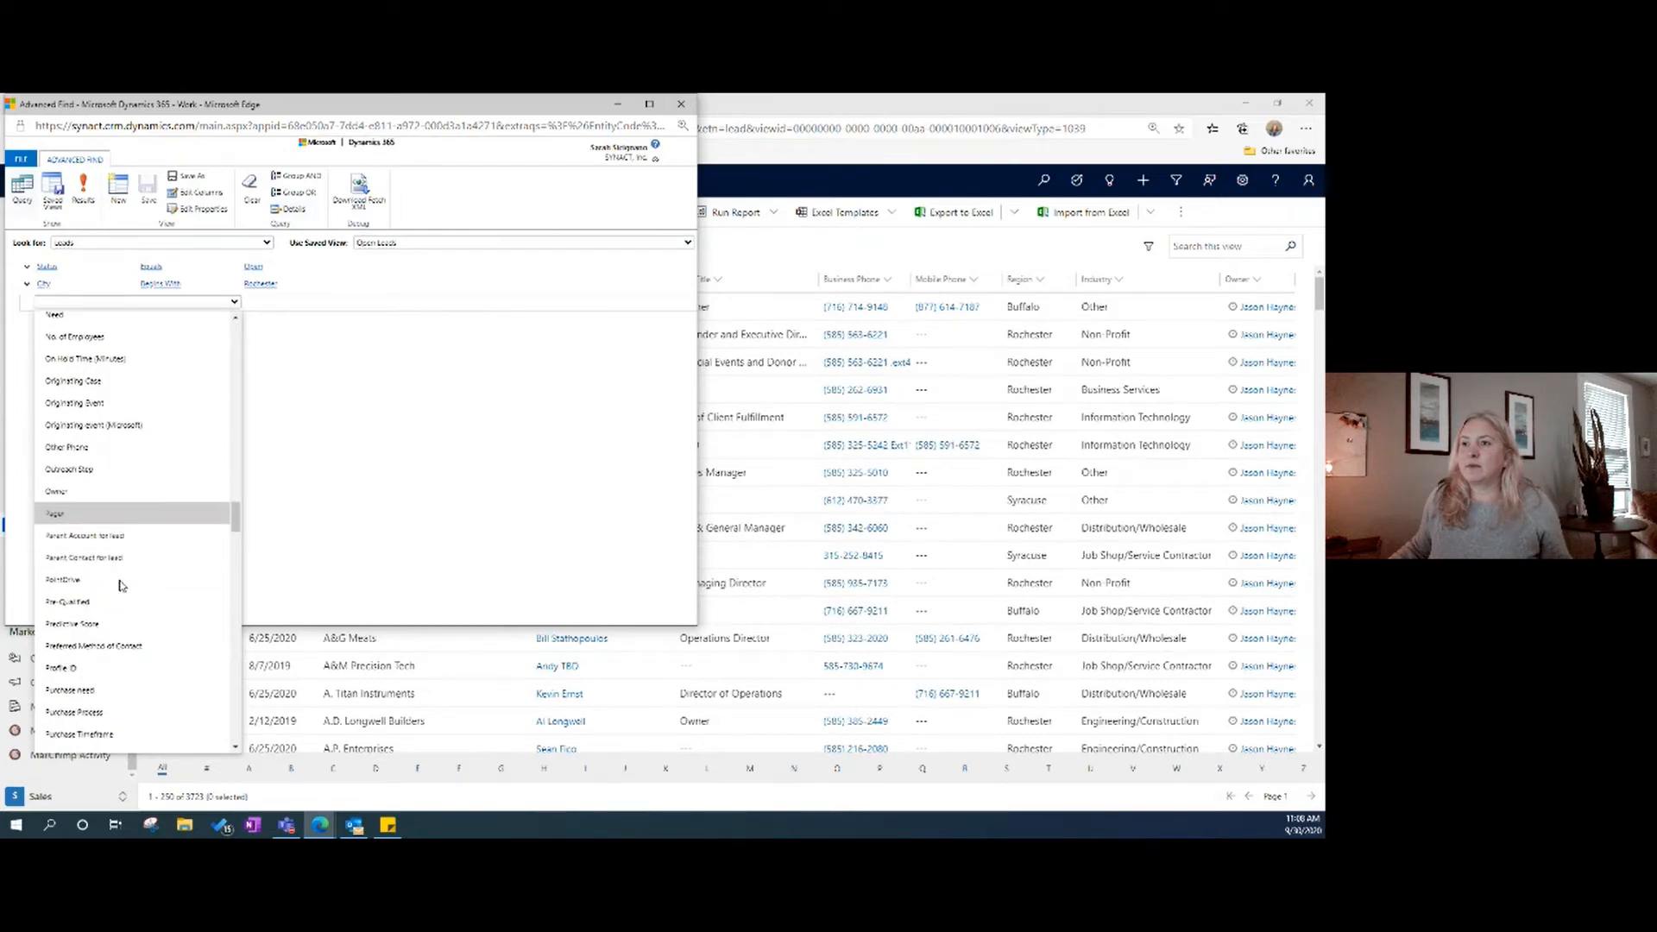
pyautogui.scroll(-4, 121, 587)
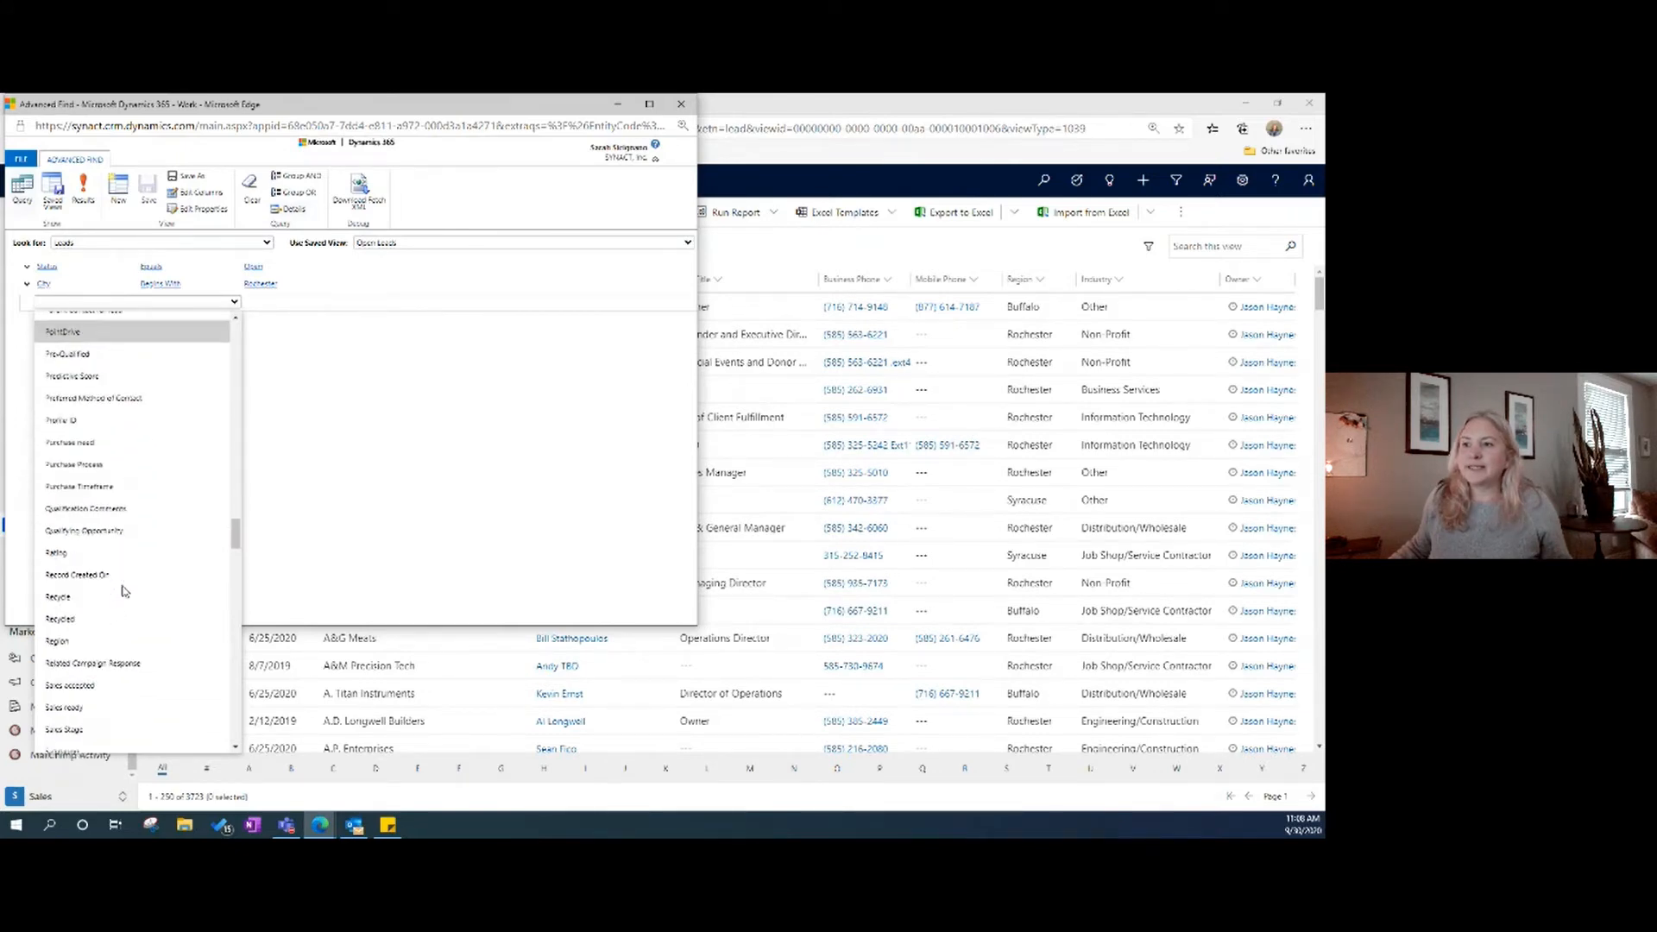
pyautogui.scroll(-2, 125, 591)
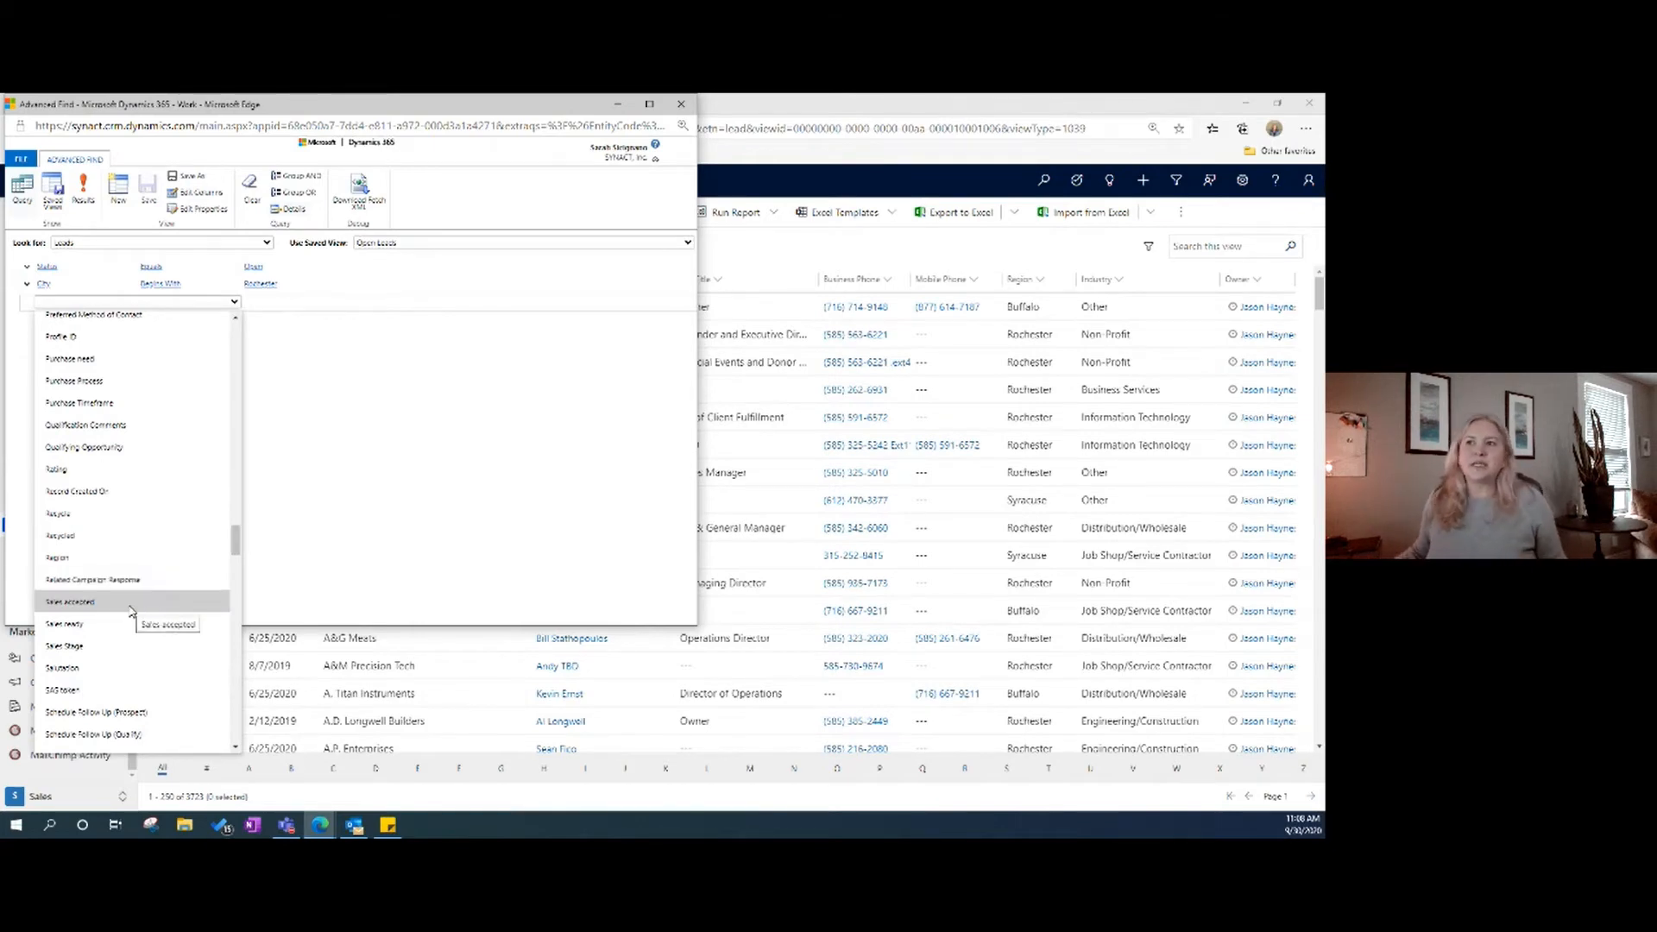
pyautogui.scroll(-3, 131, 611)
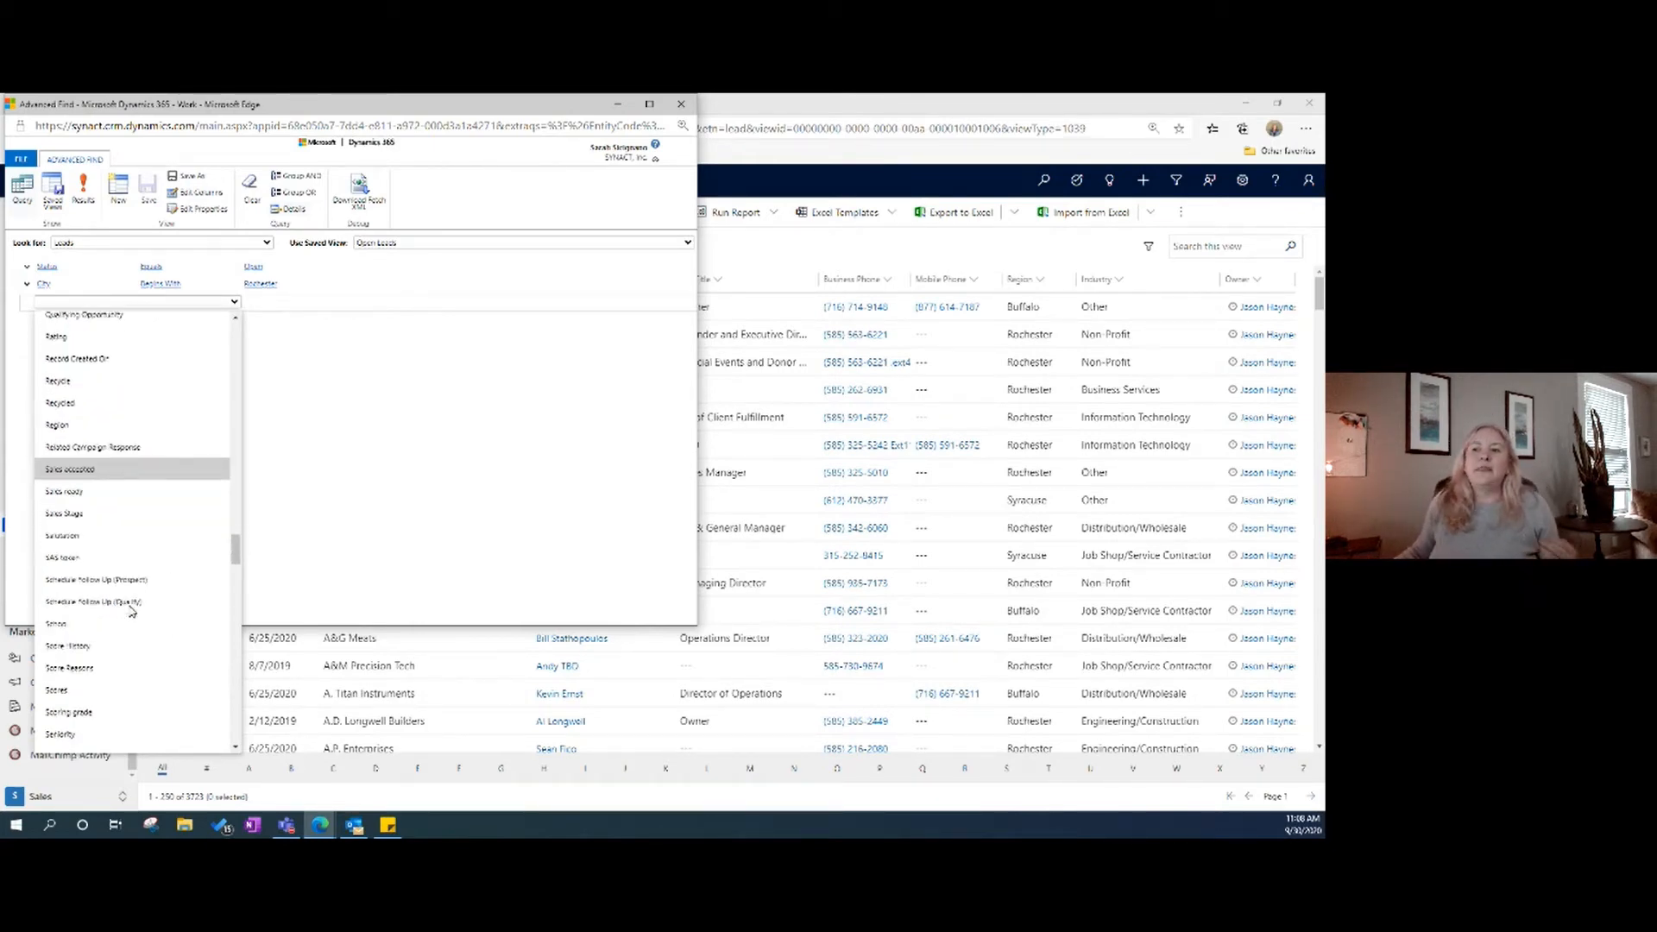
pyautogui.scroll(7, 131, 611)
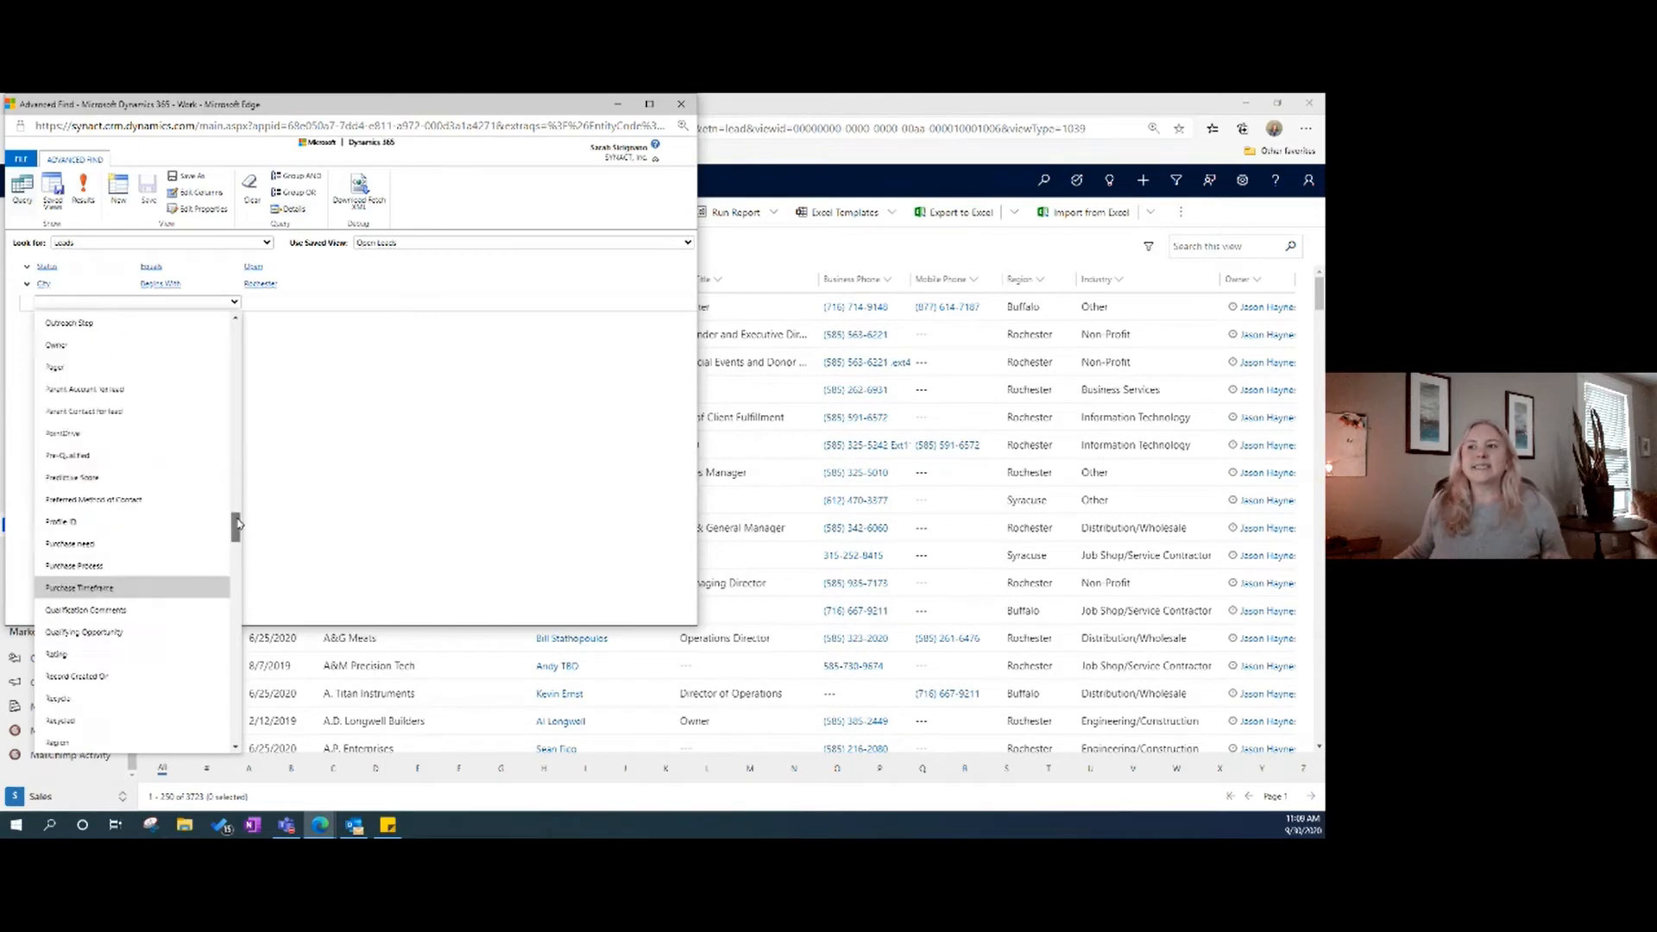
pyautogui.moveTo(238, 523); pyautogui.dragTo(244, 378)
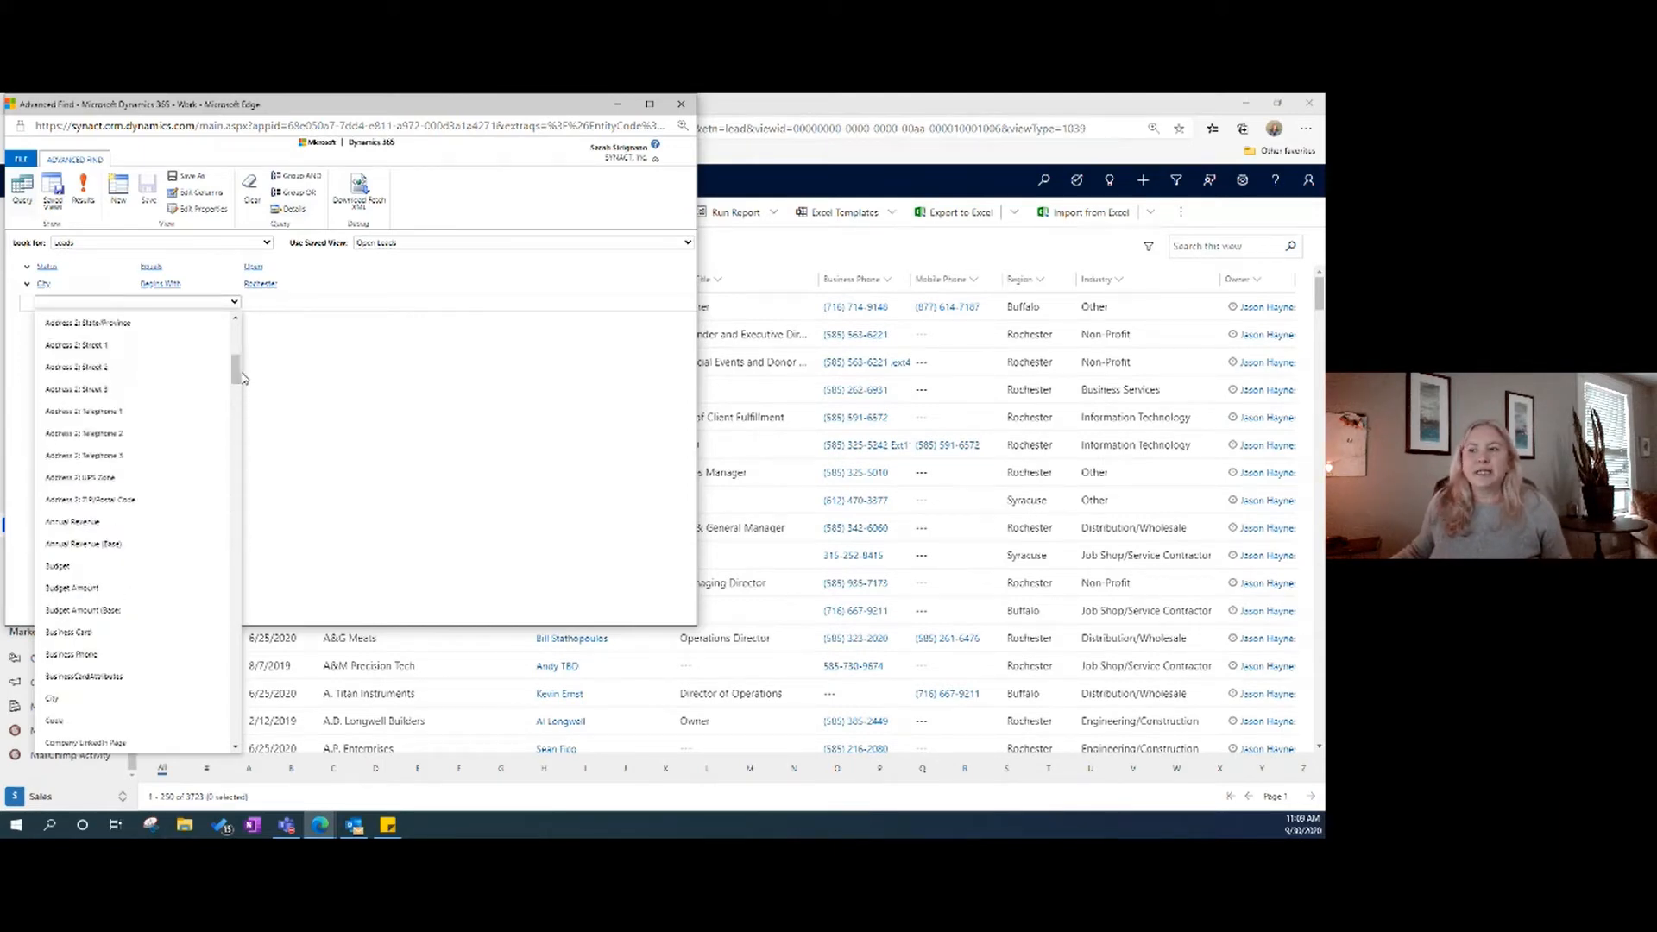
pyautogui.click(244, 377)
# Add Business Phone as the third criterion below City and set its operator to Contains Data.
pyautogui.click(235, 302)
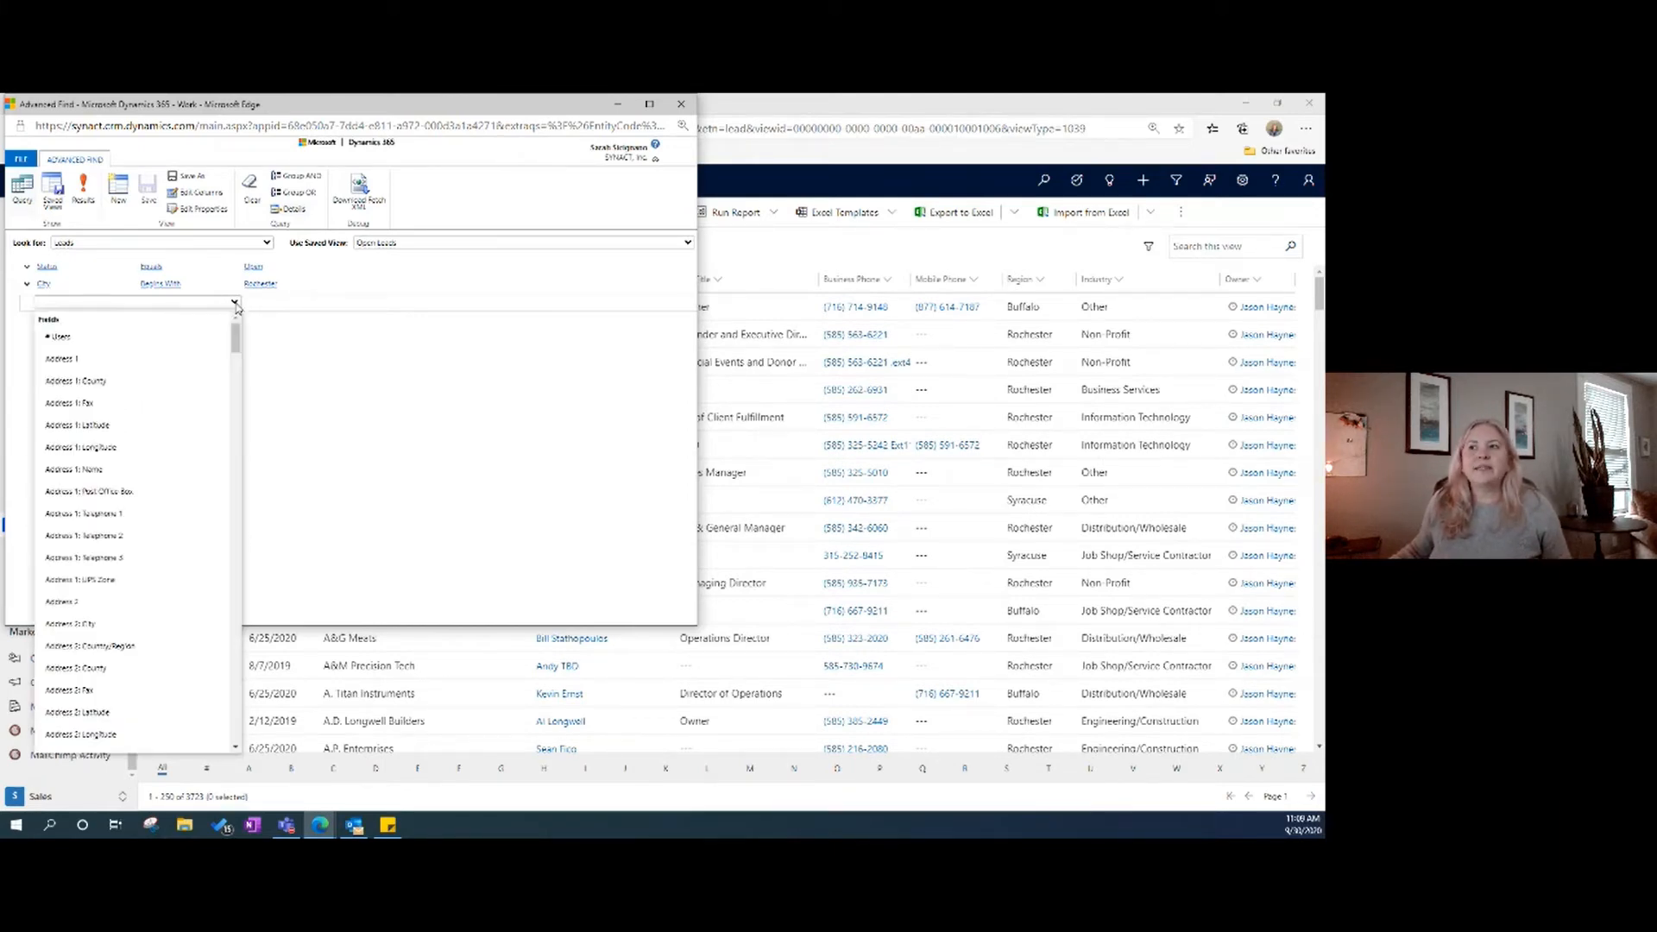
pyautogui.scroll(-4, 190, 509)
pyautogui.scroll(-2, 189, 509)
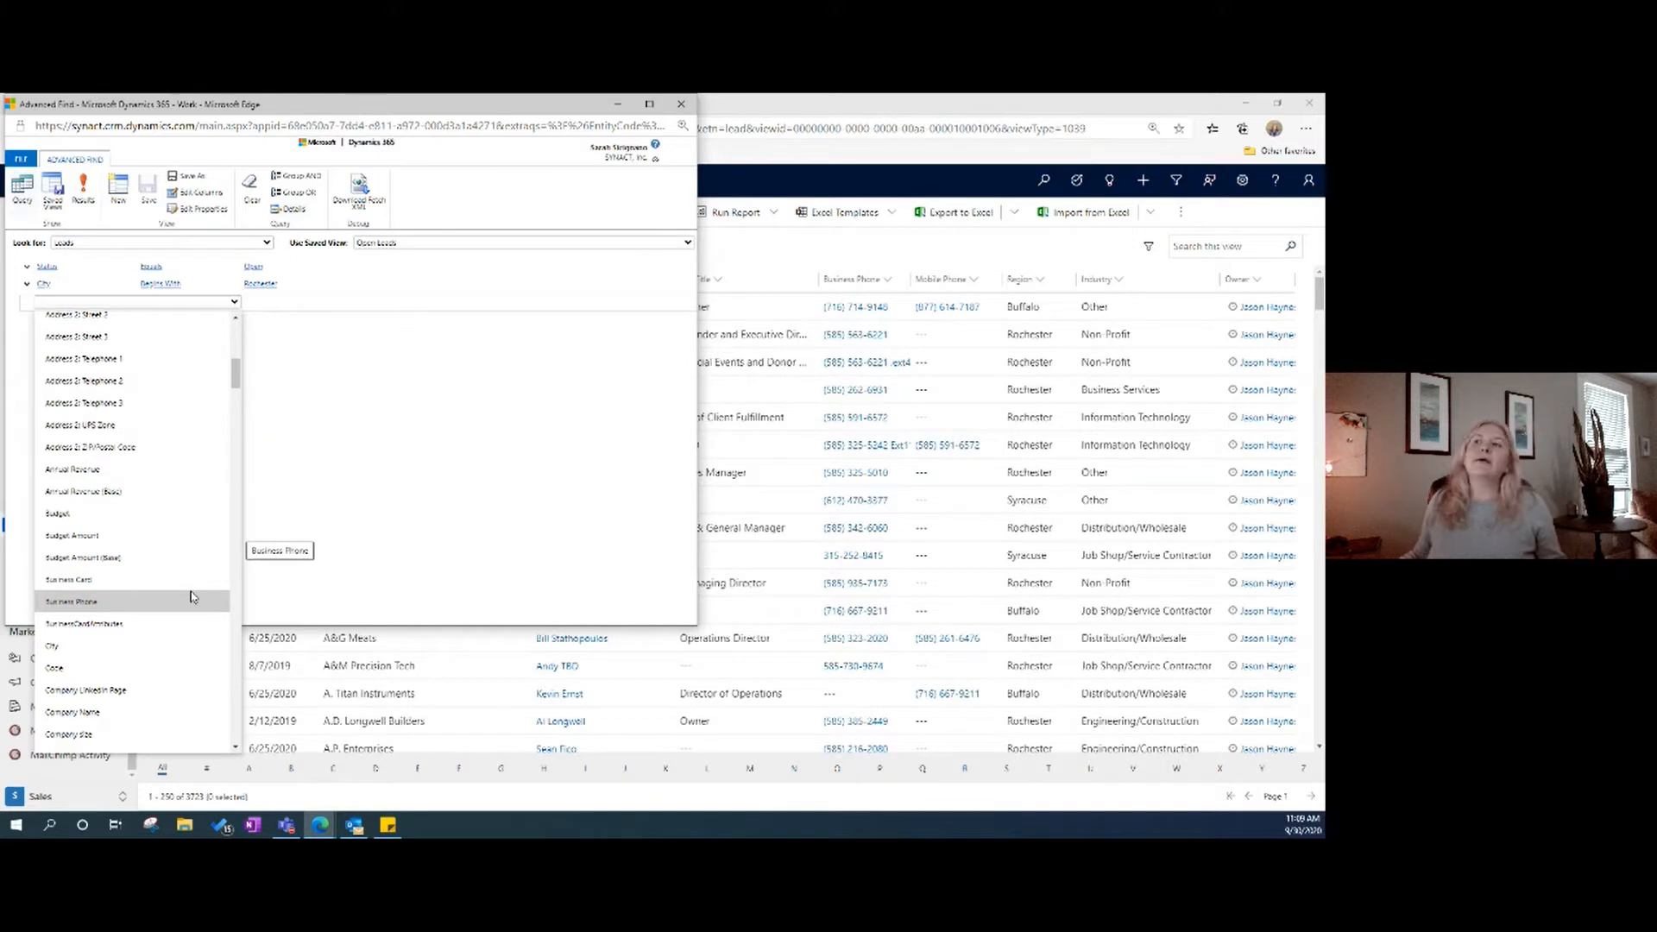
pyautogui.click(191, 600)
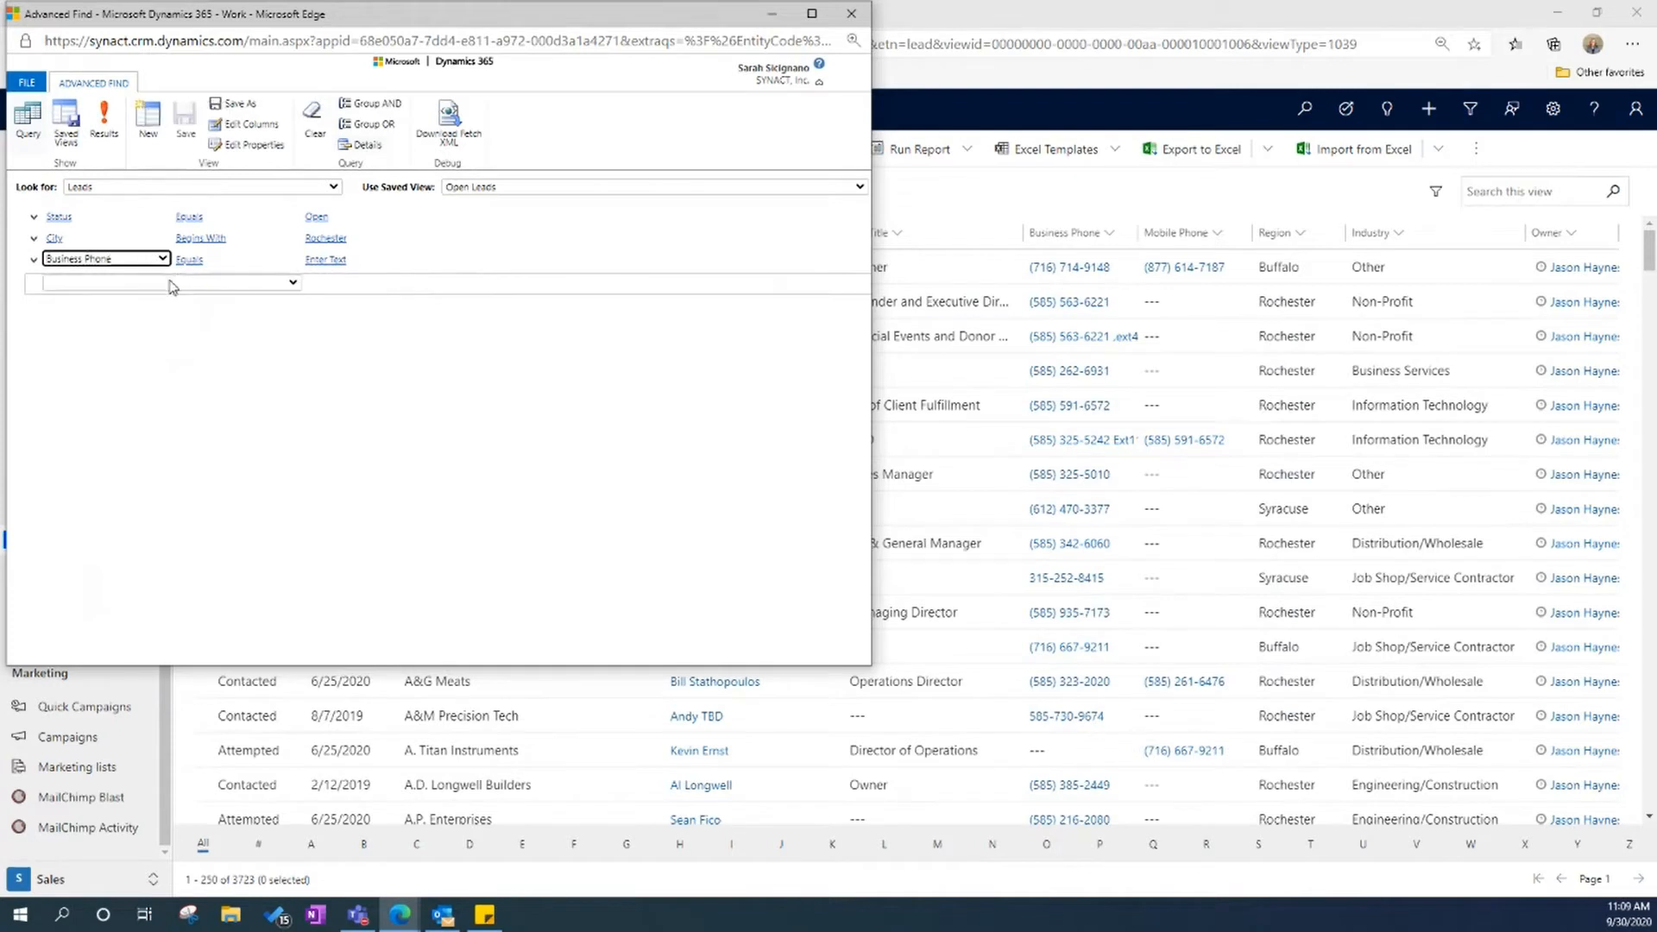
pyautogui.click(189, 260)
pyautogui.click(201, 262)
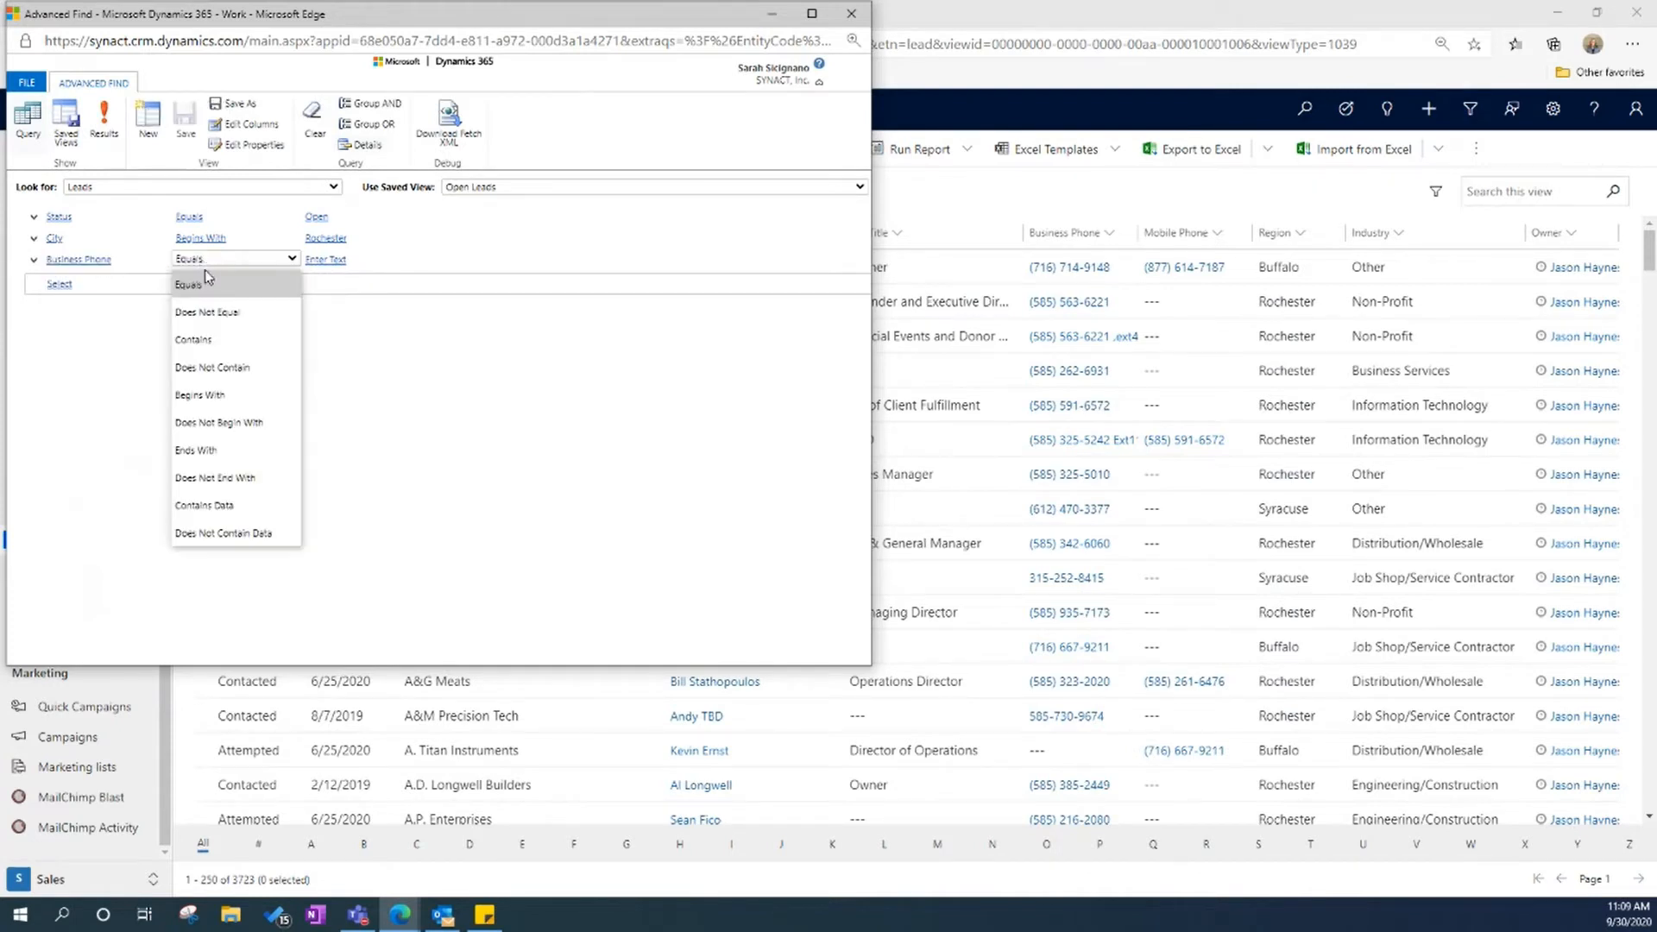
pyautogui.click(238, 508)
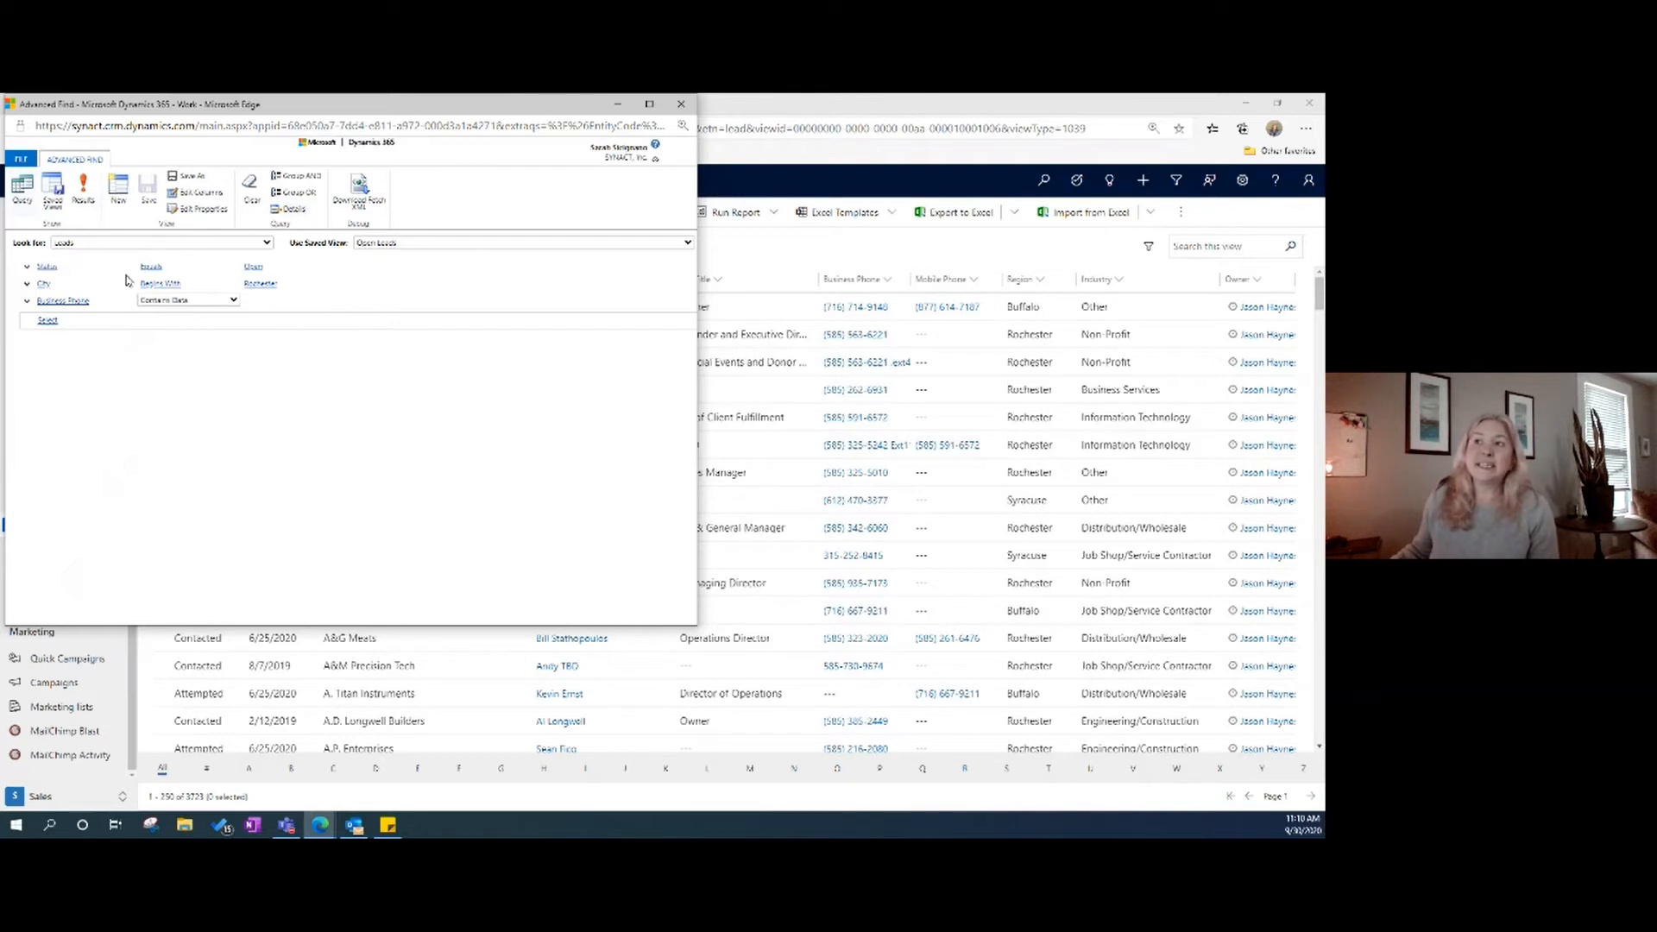
# Recheck the Status and City criteria, and run the query to view the matching leads.
pyautogui.click(259, 267)
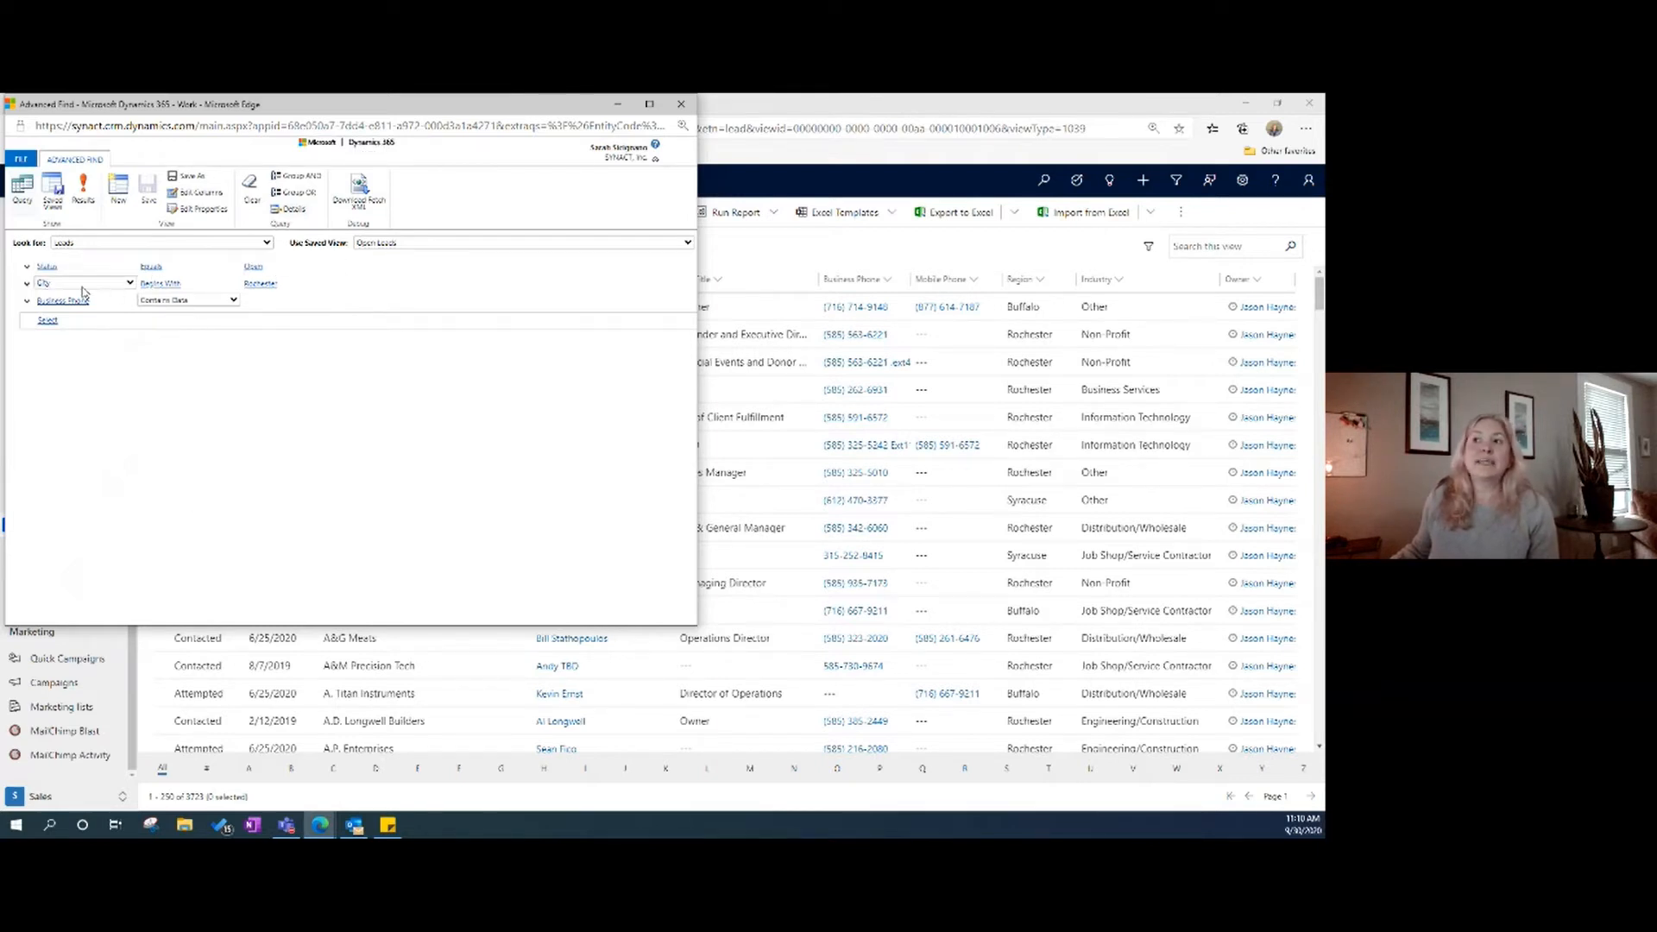
pyautogui.click(164, 285)
pyautogui.click(260, 283)
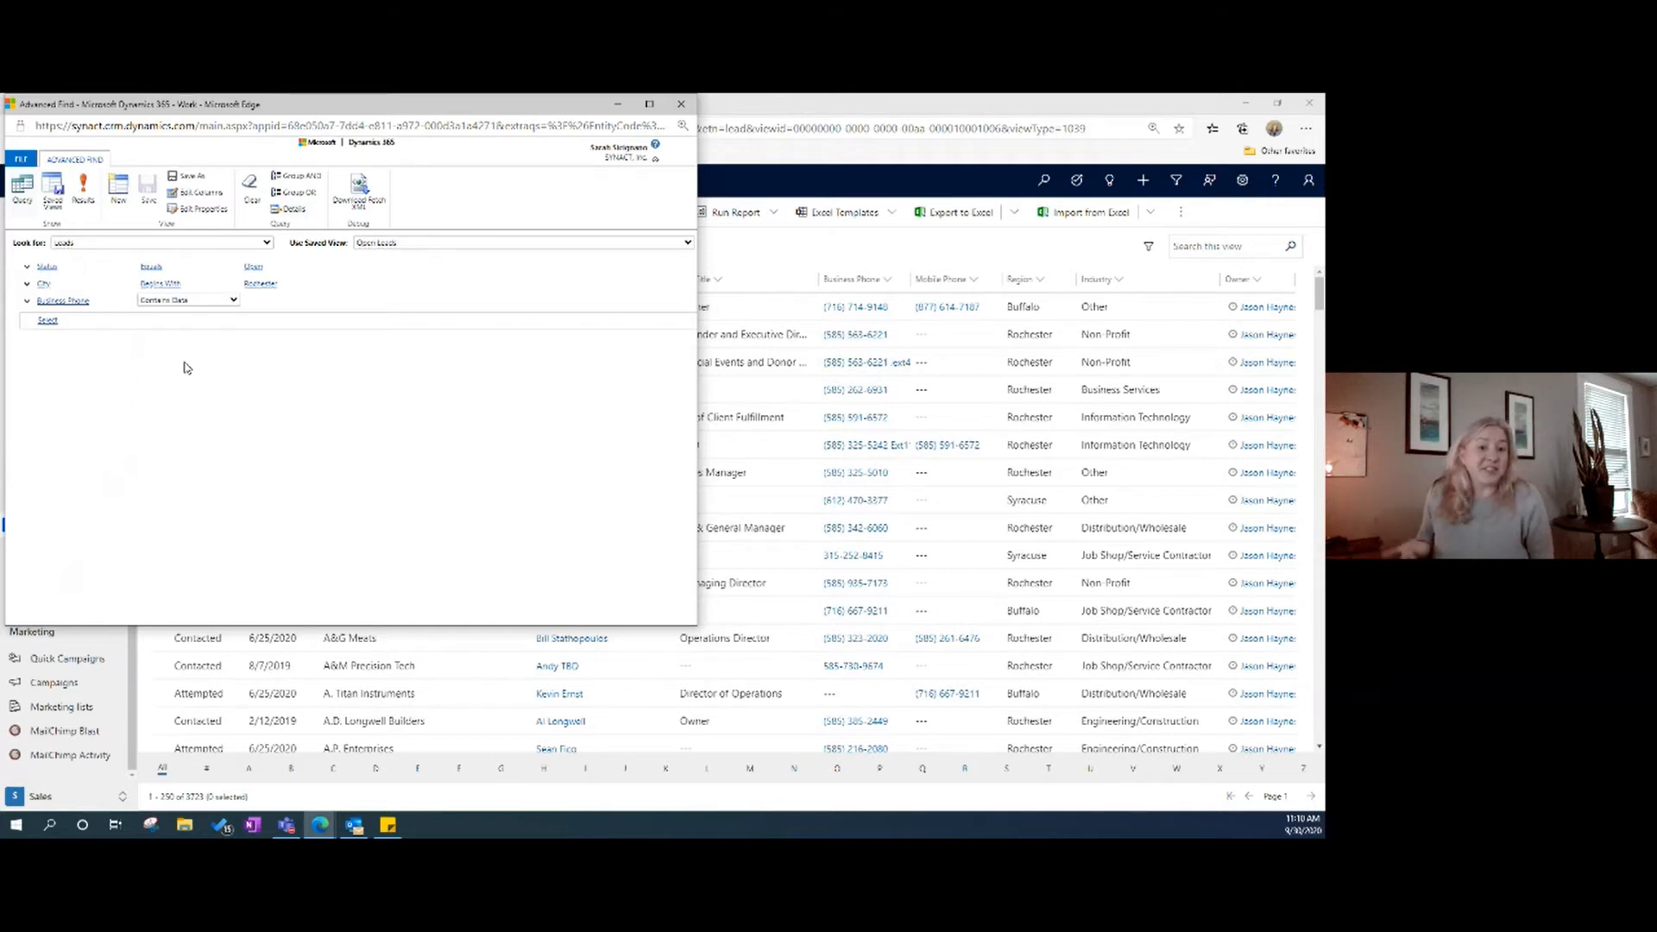
pyautogui.click(83, 200)
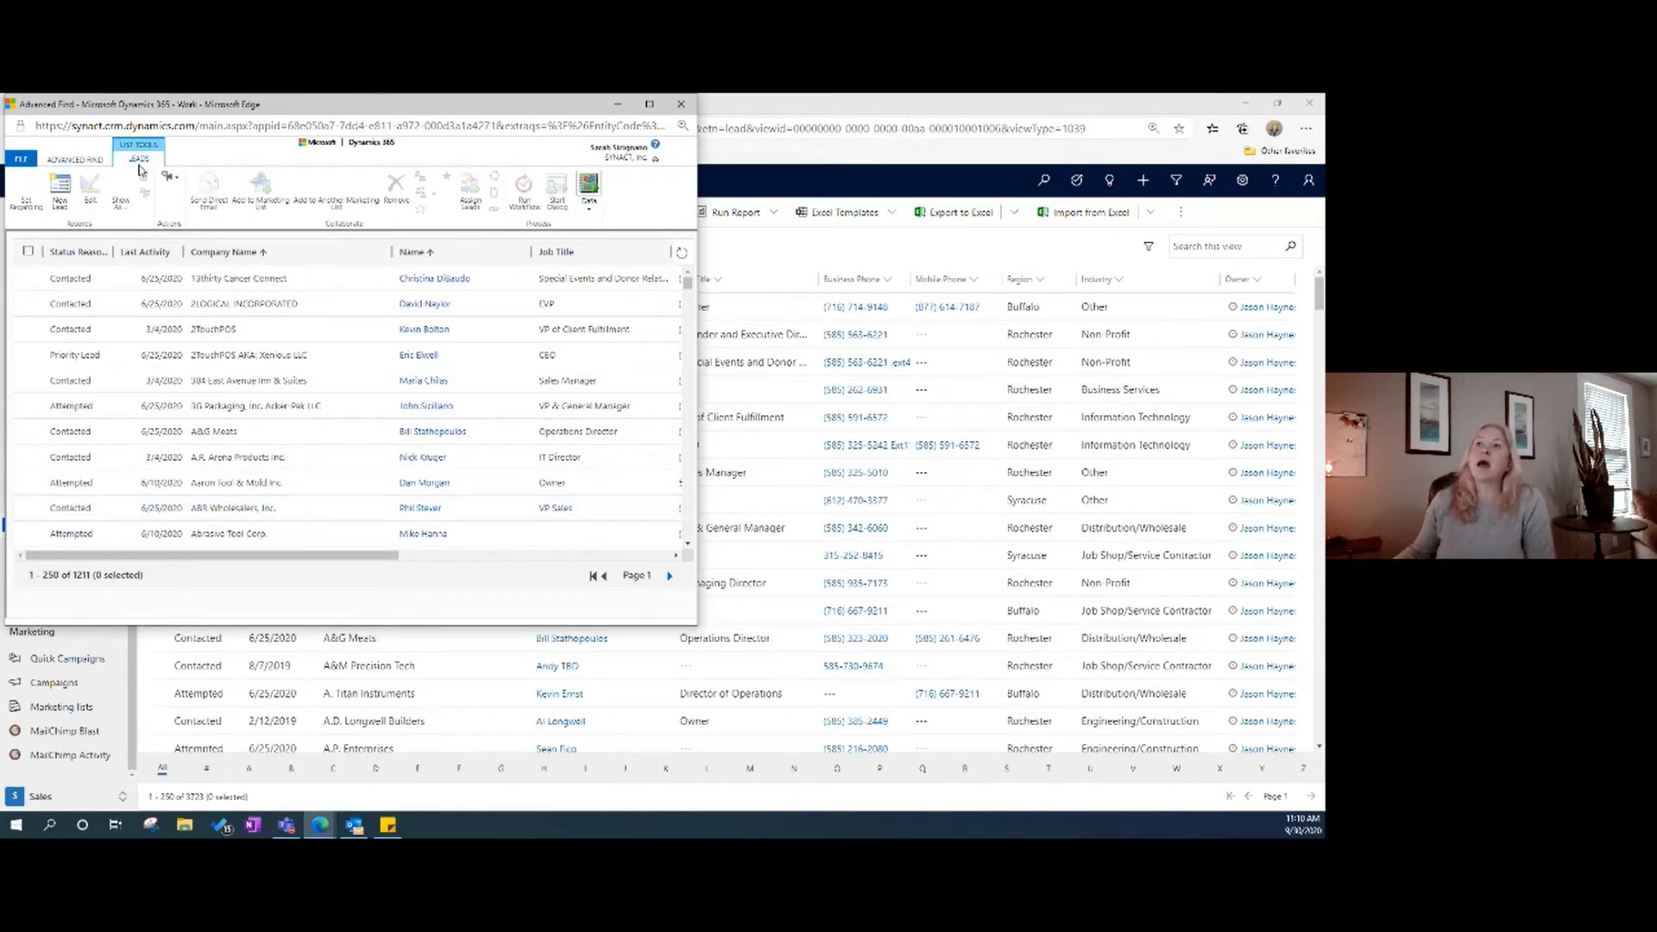
# Return to the query criteria and save them as a new view named "Open Leads in Roch with Phone #".
pyautogui.click(84, 162)
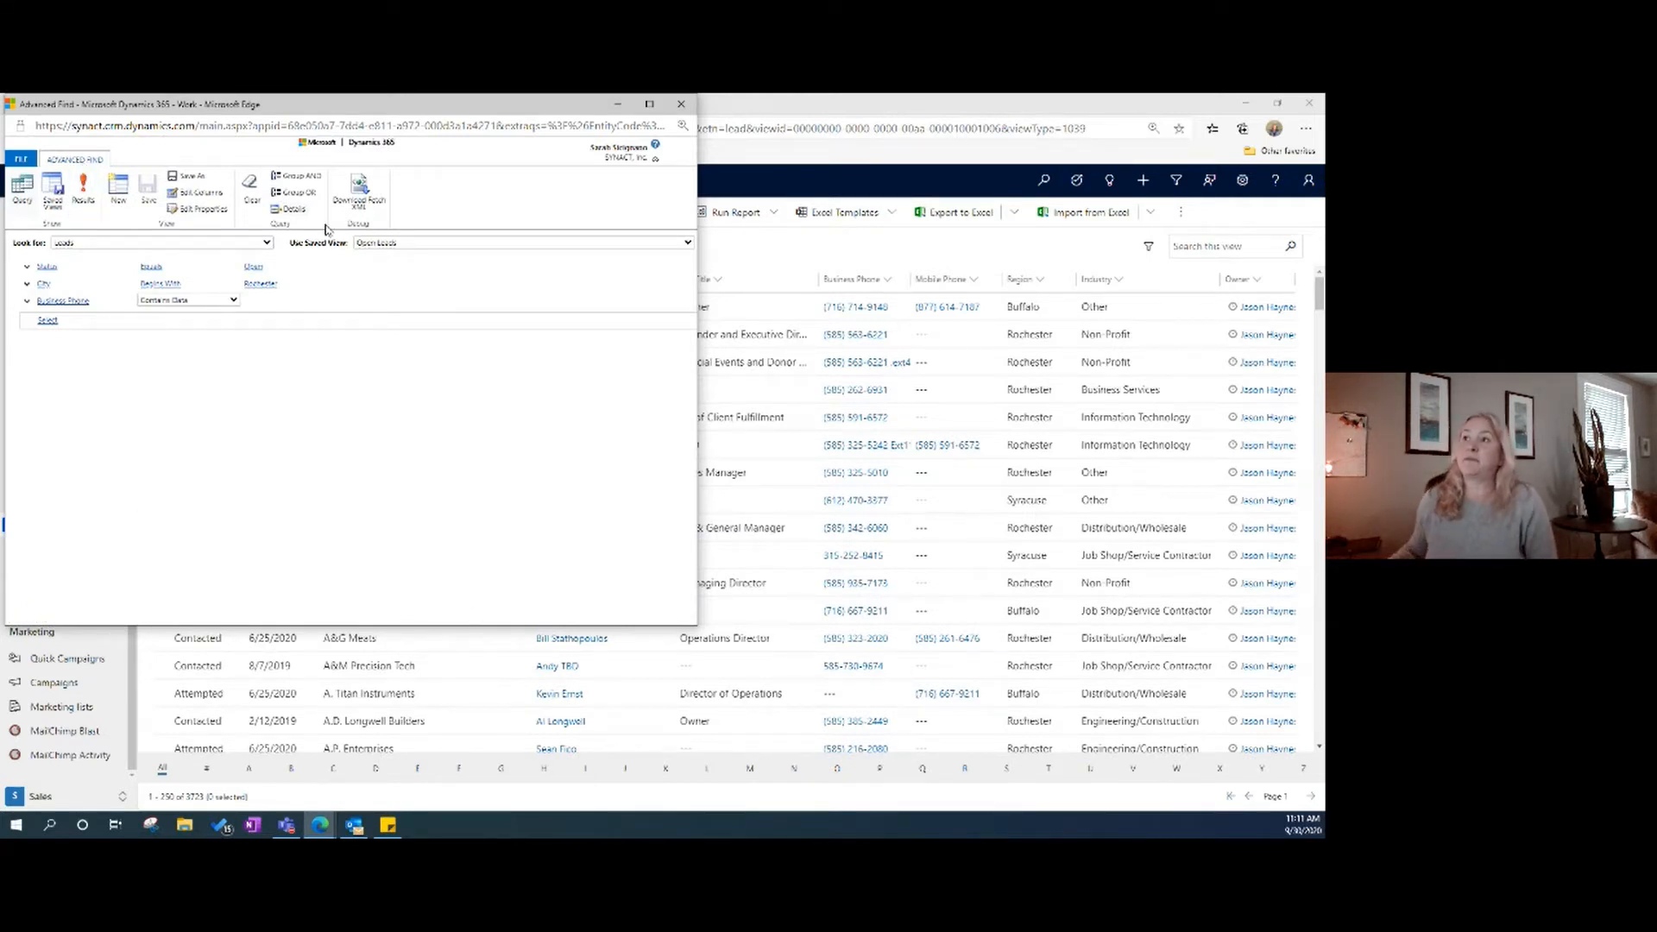
pyautogui.click(189, 178)
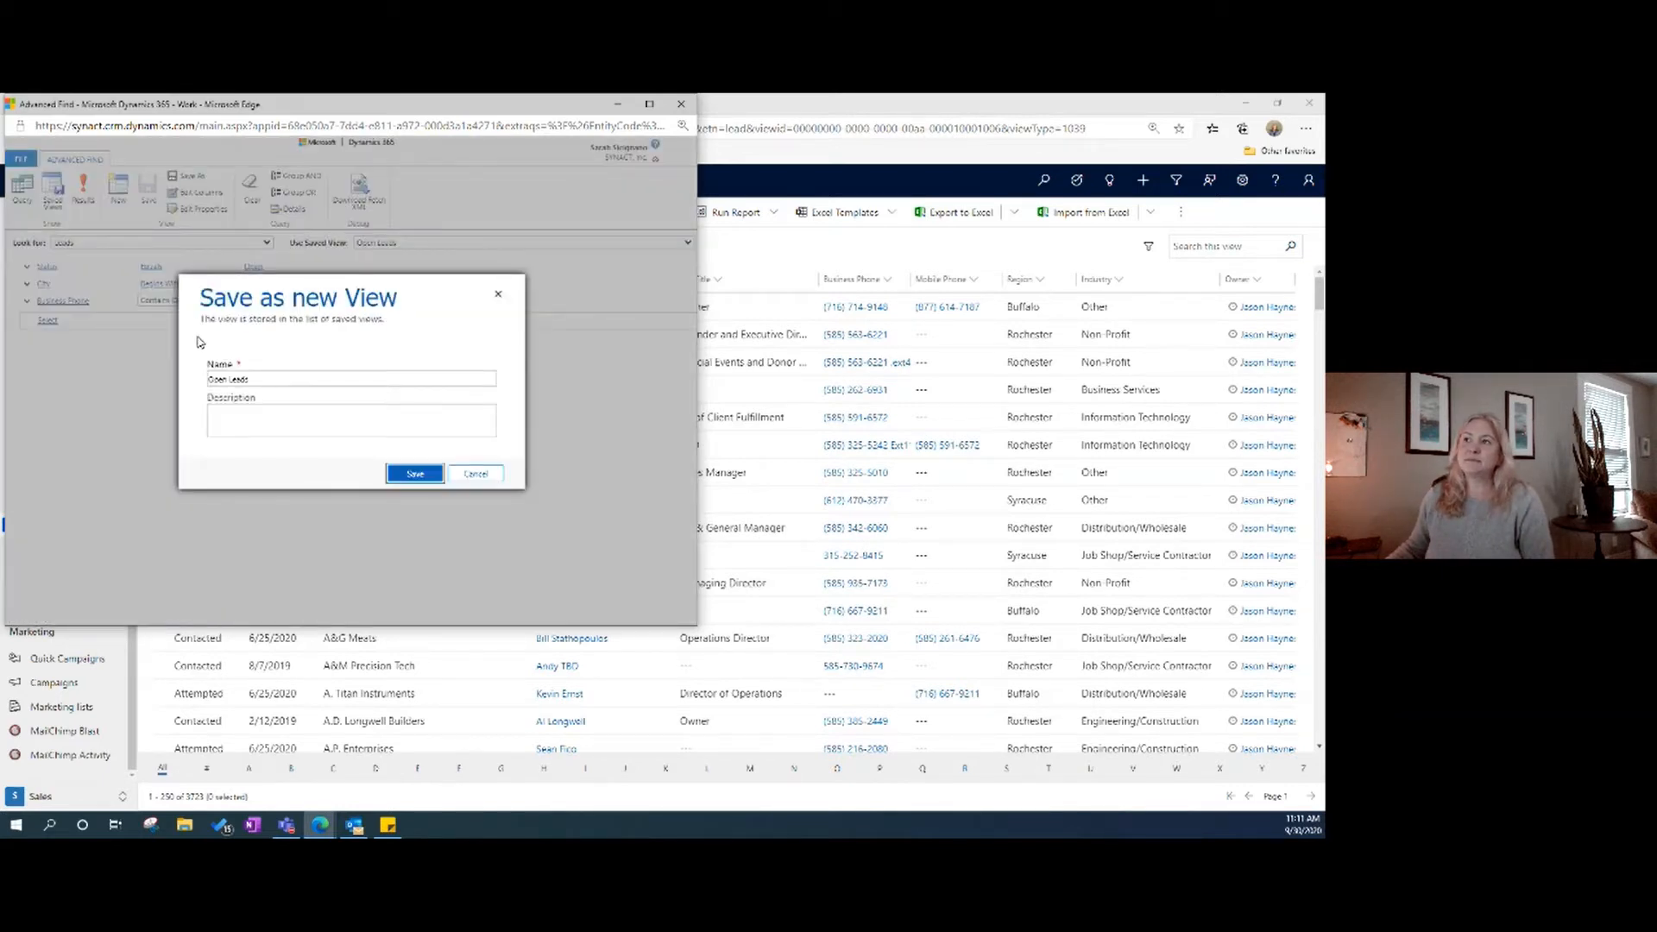
pyautogui.click(285, 377)
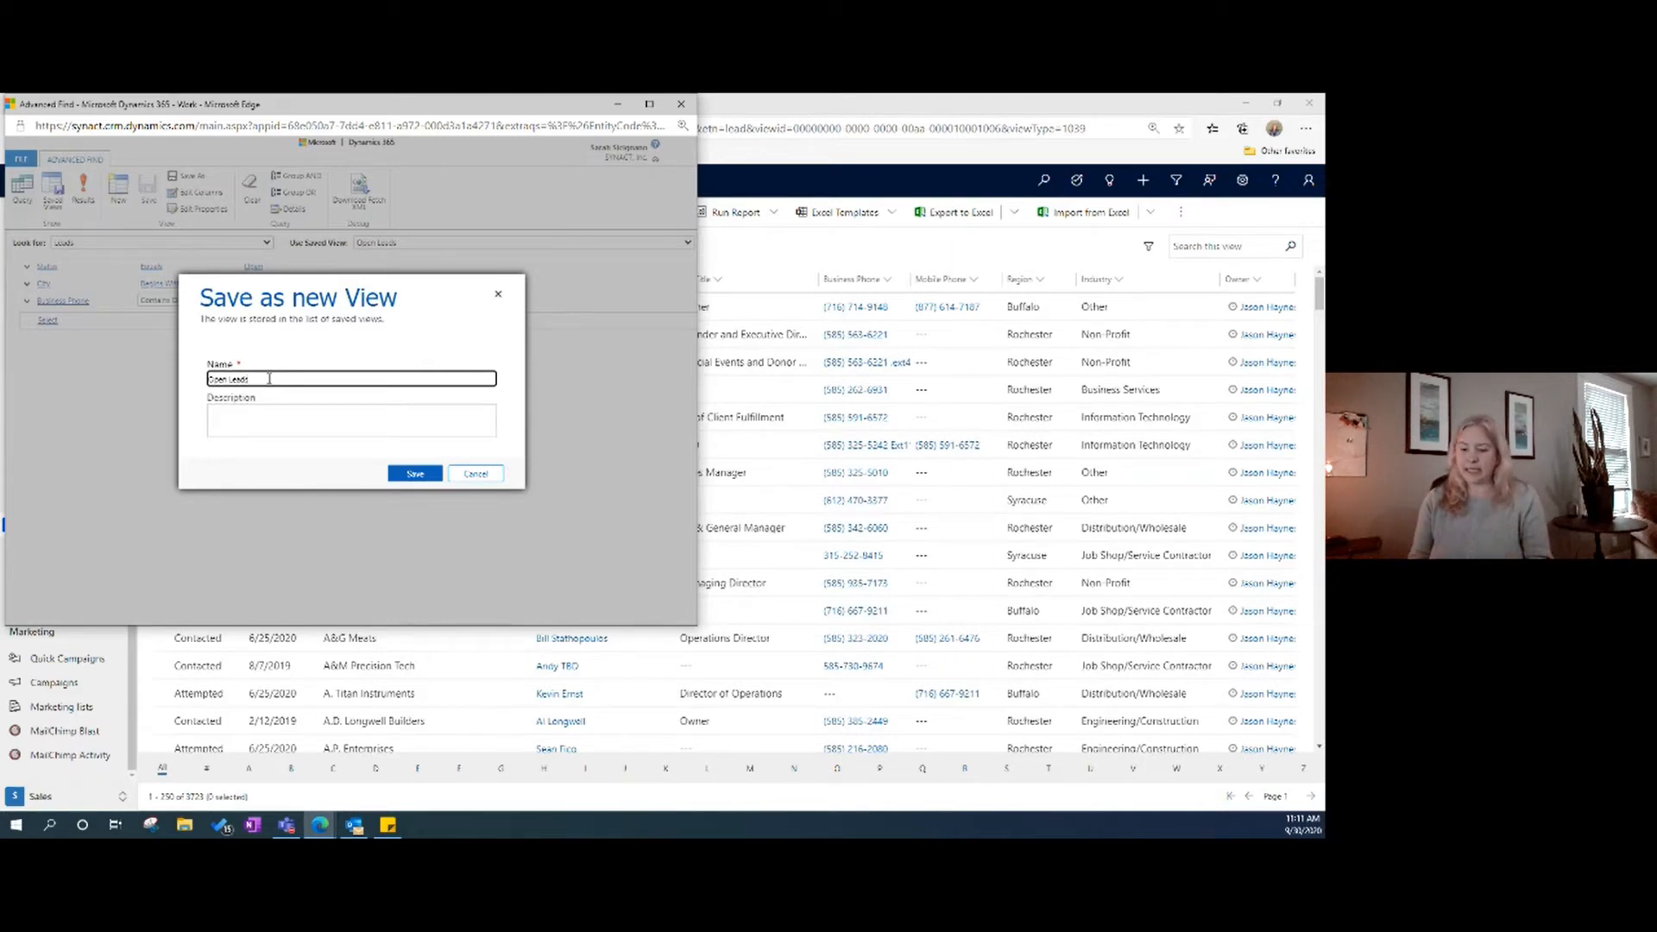
pyautogui.write('In')
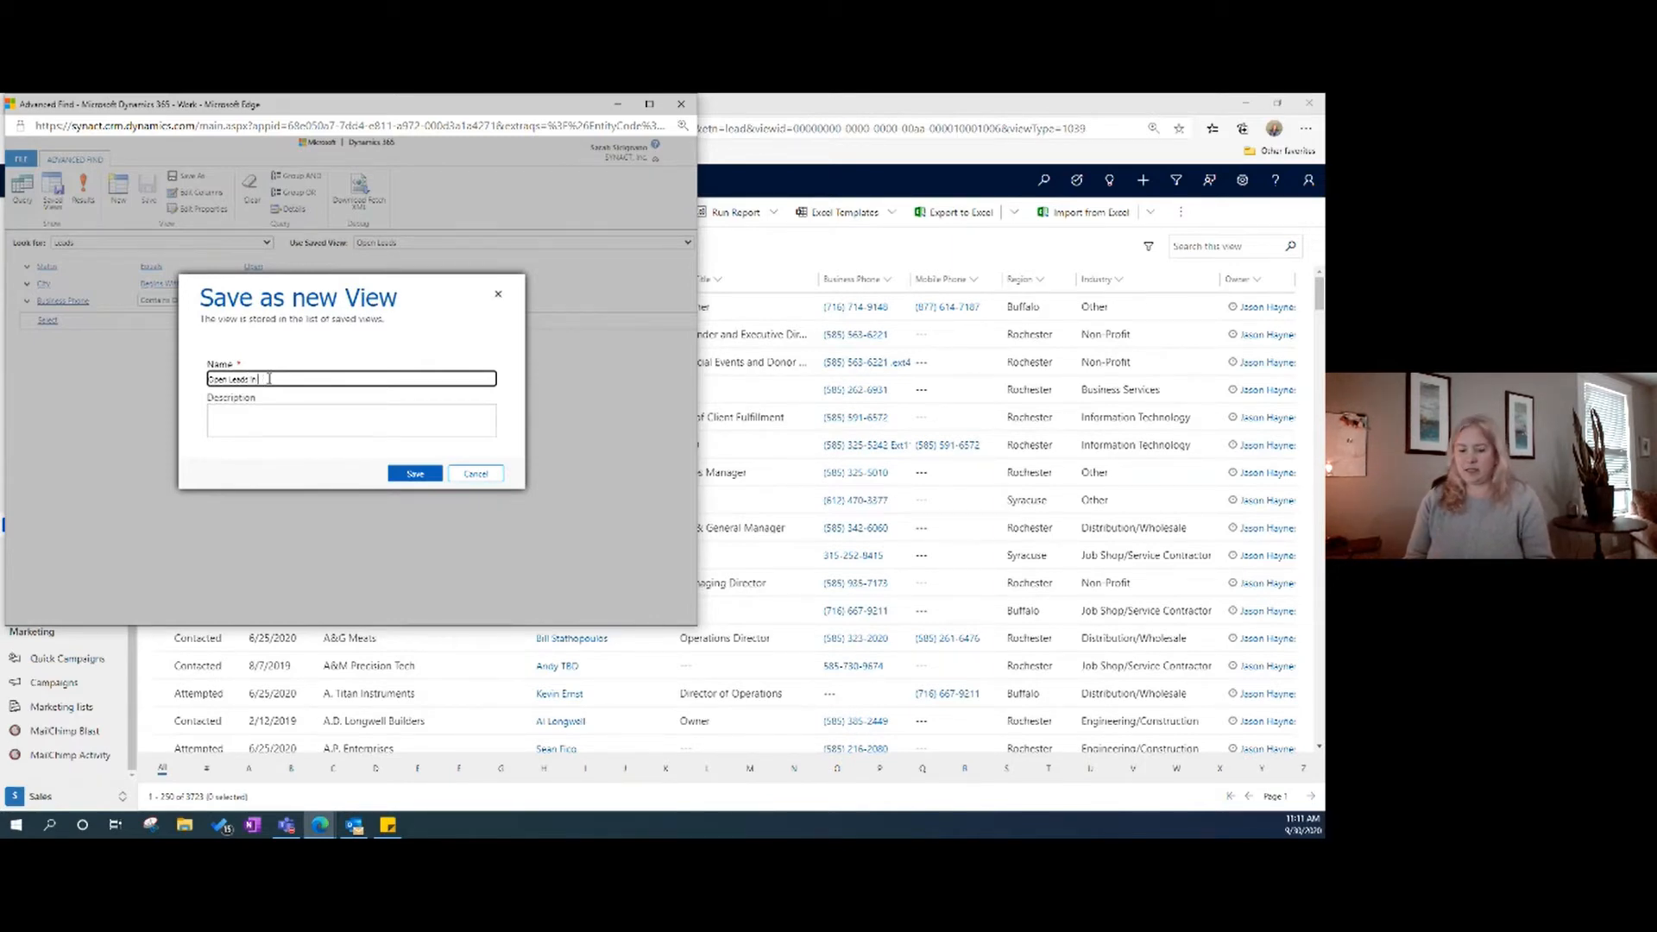
pyautogui.write('nRo')
pyautogui.write('che')
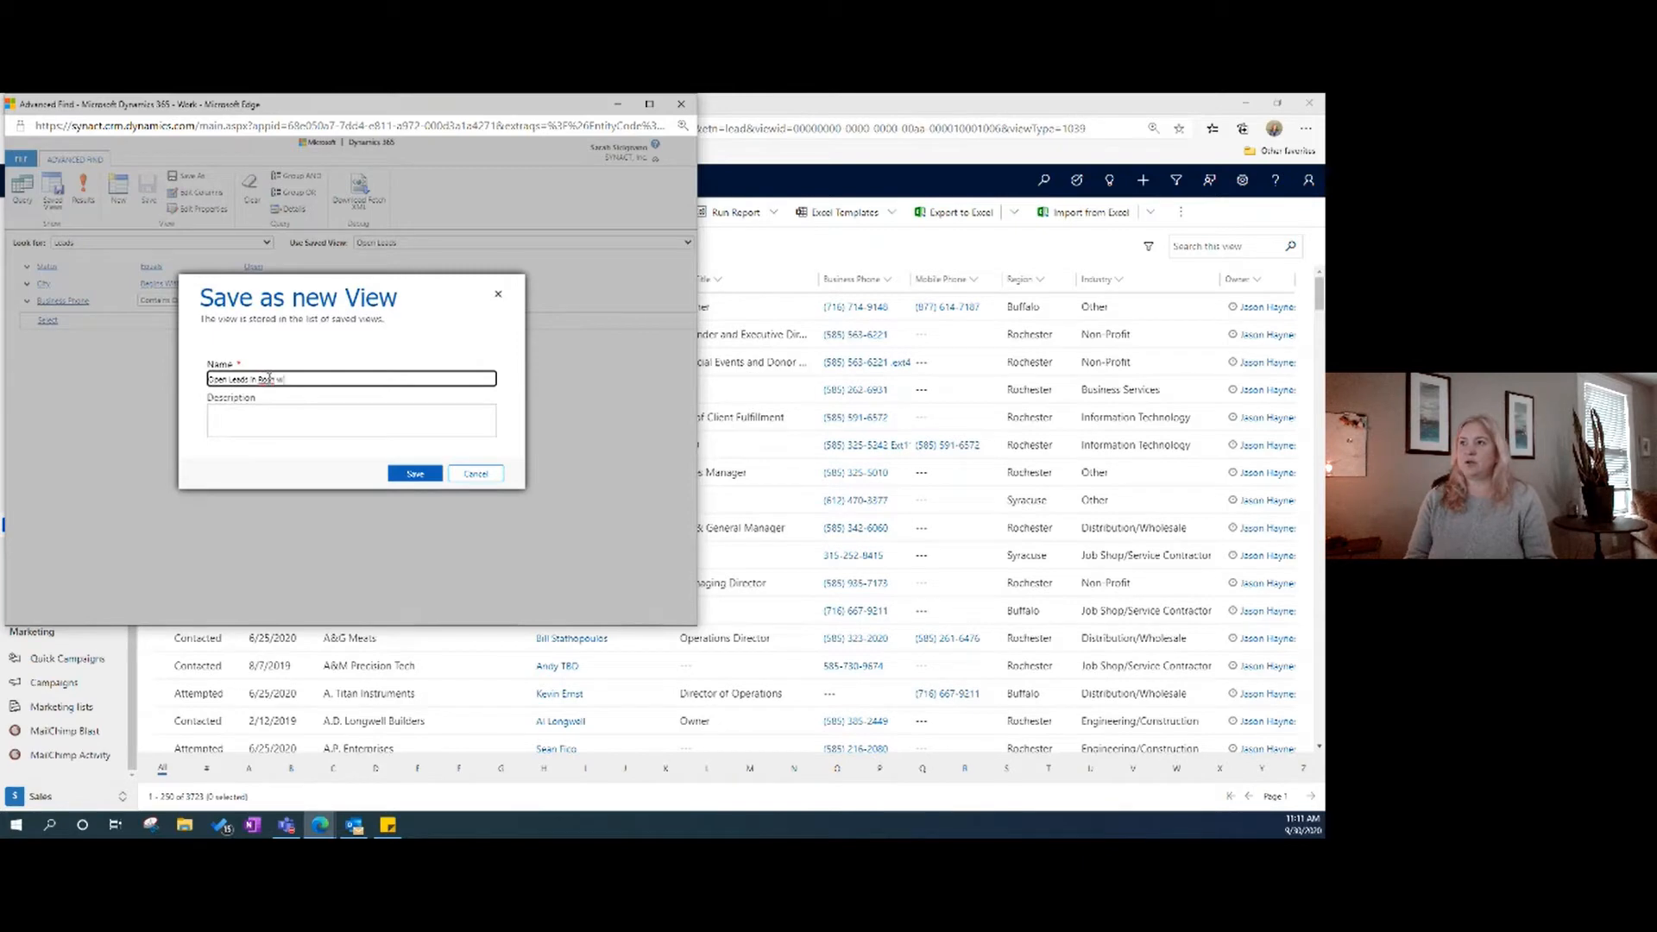
pyautogui.write(' with Phone #')
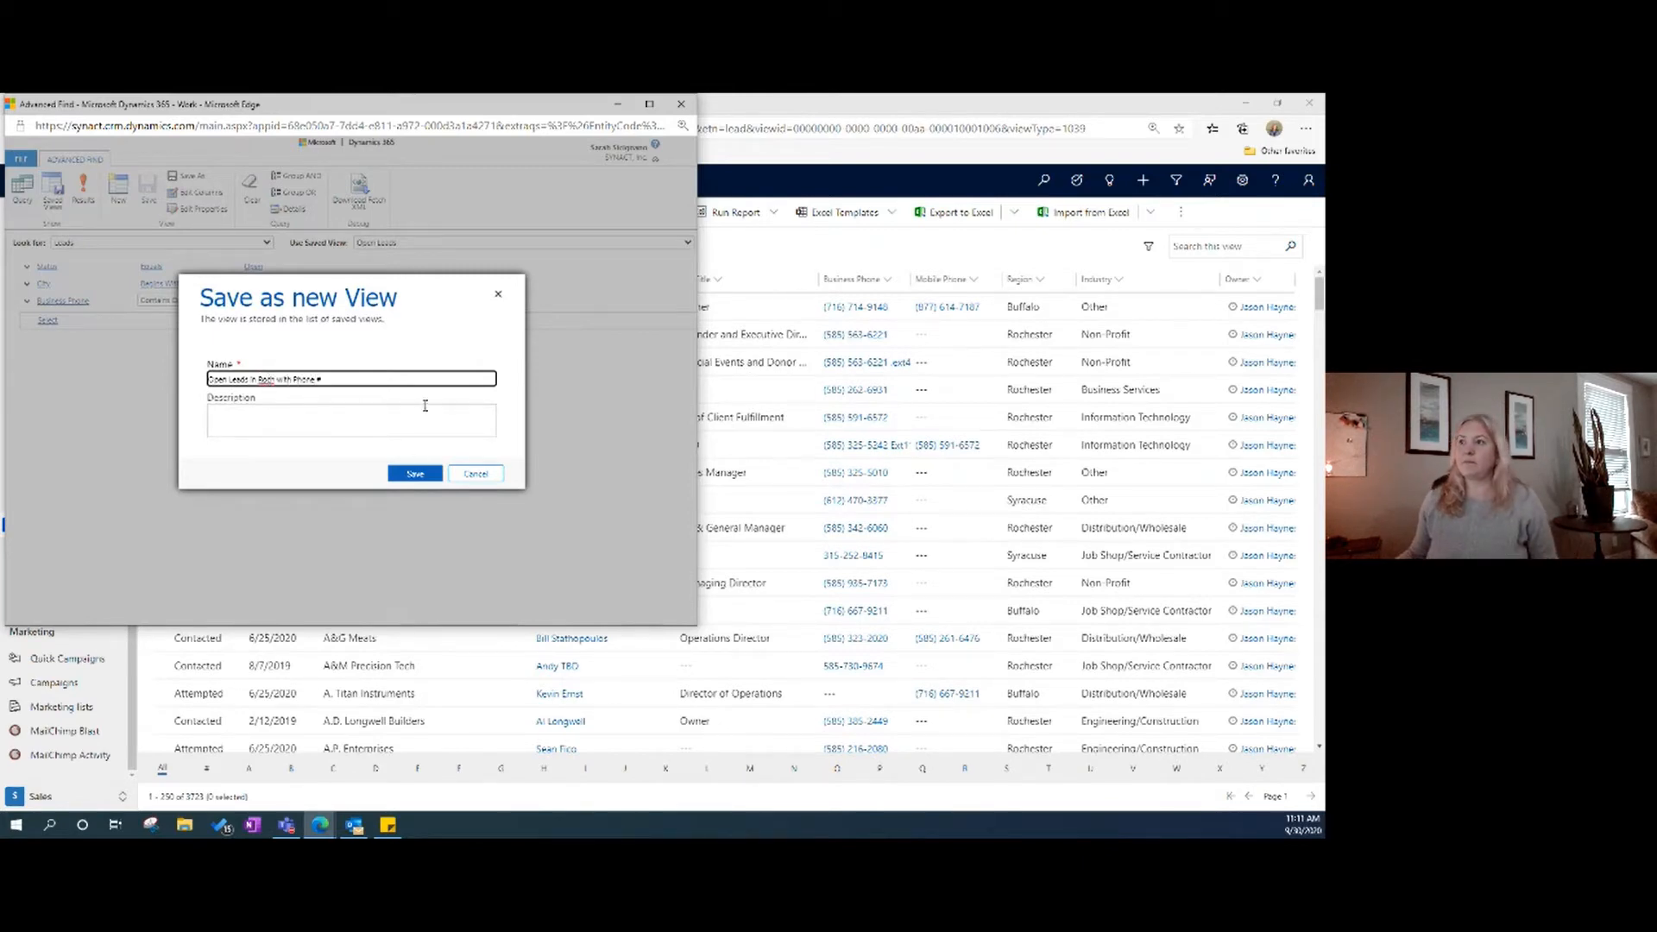
pyautogui.click(420, 475)
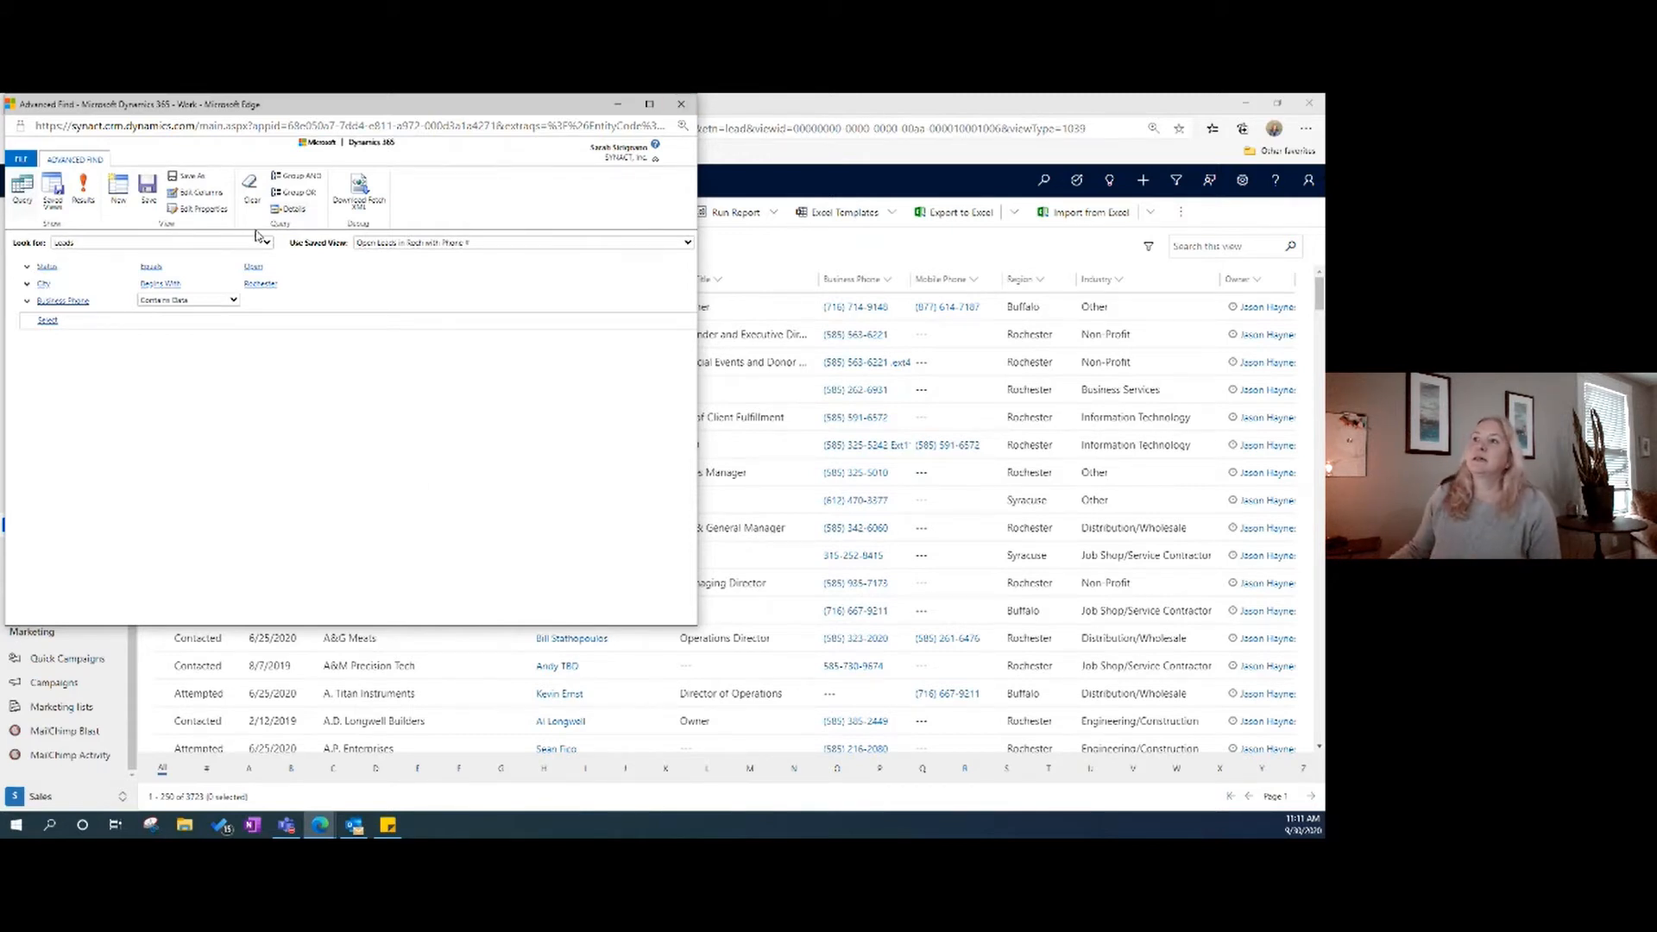
# Close Advanced Find, refresh the leads page and switch the list to the "Open Leads in Roch with Phone #" view.
pyautogui.click(678, 107)
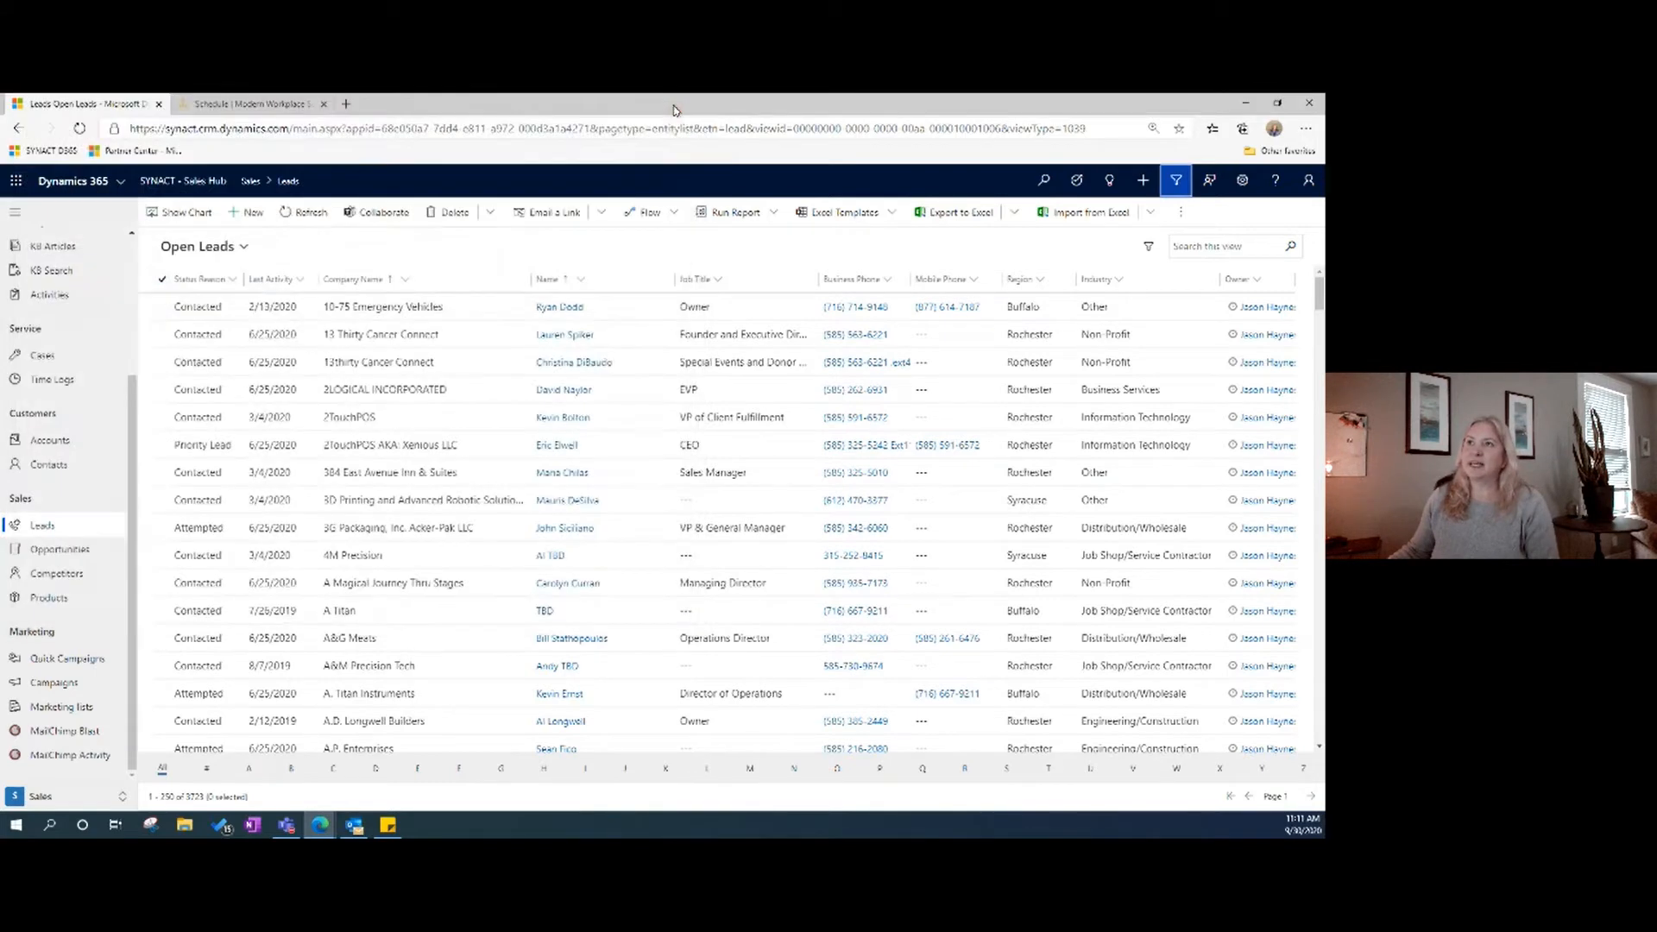
pyautogui.click(71, 131)
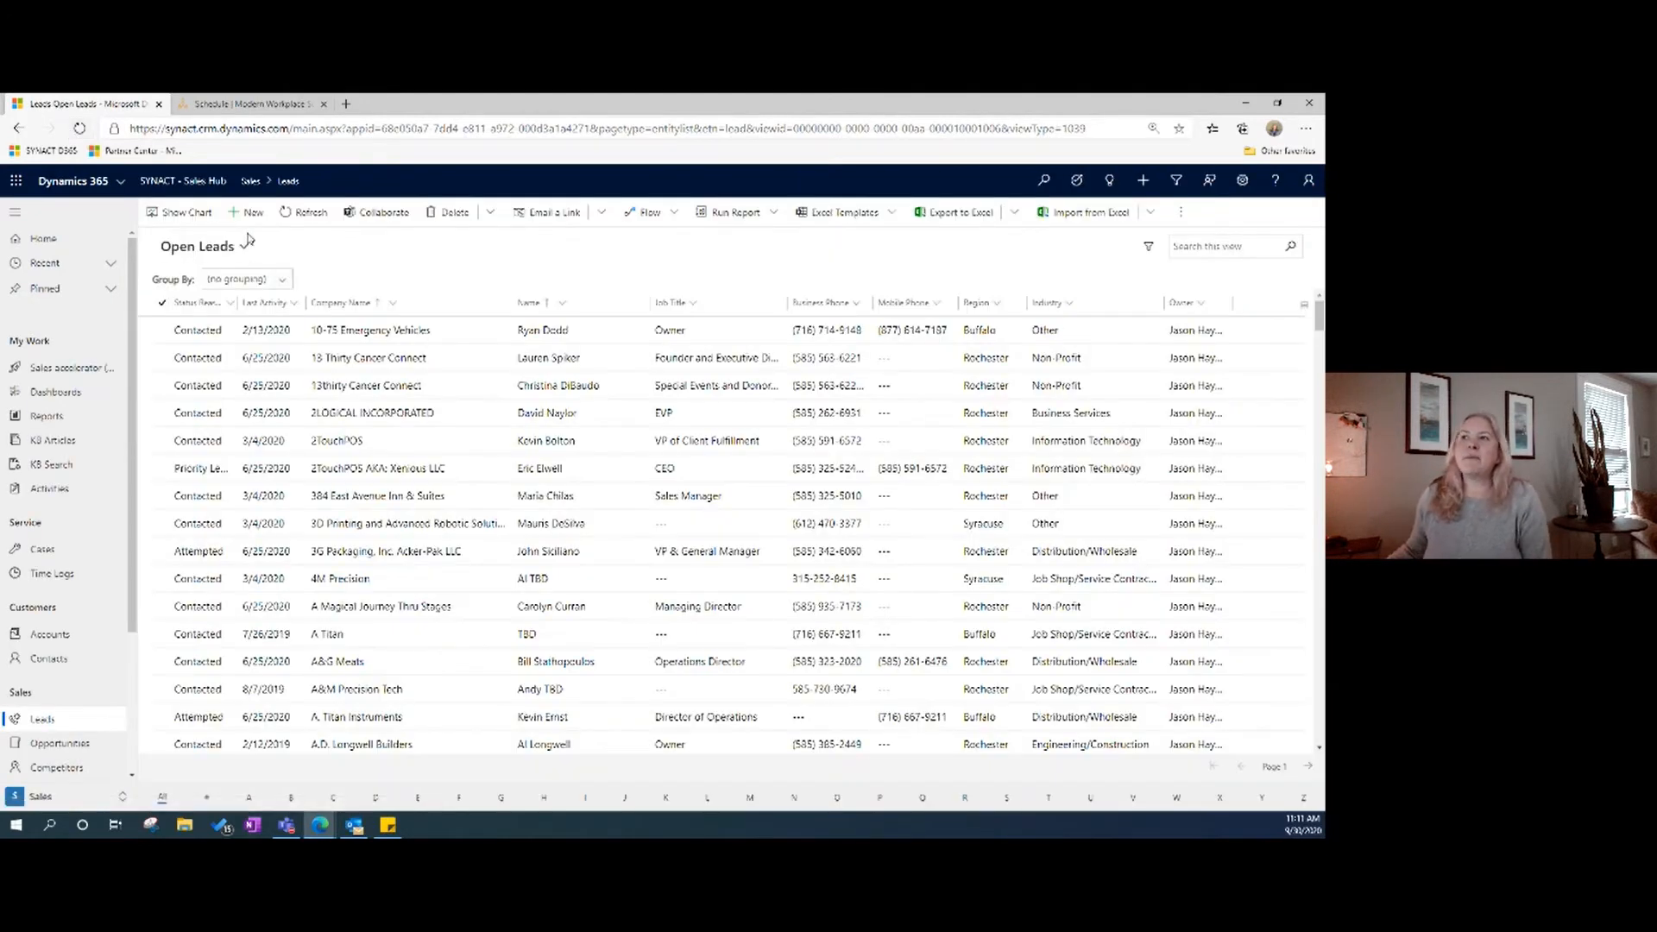
pyautogui.click(238, 249)
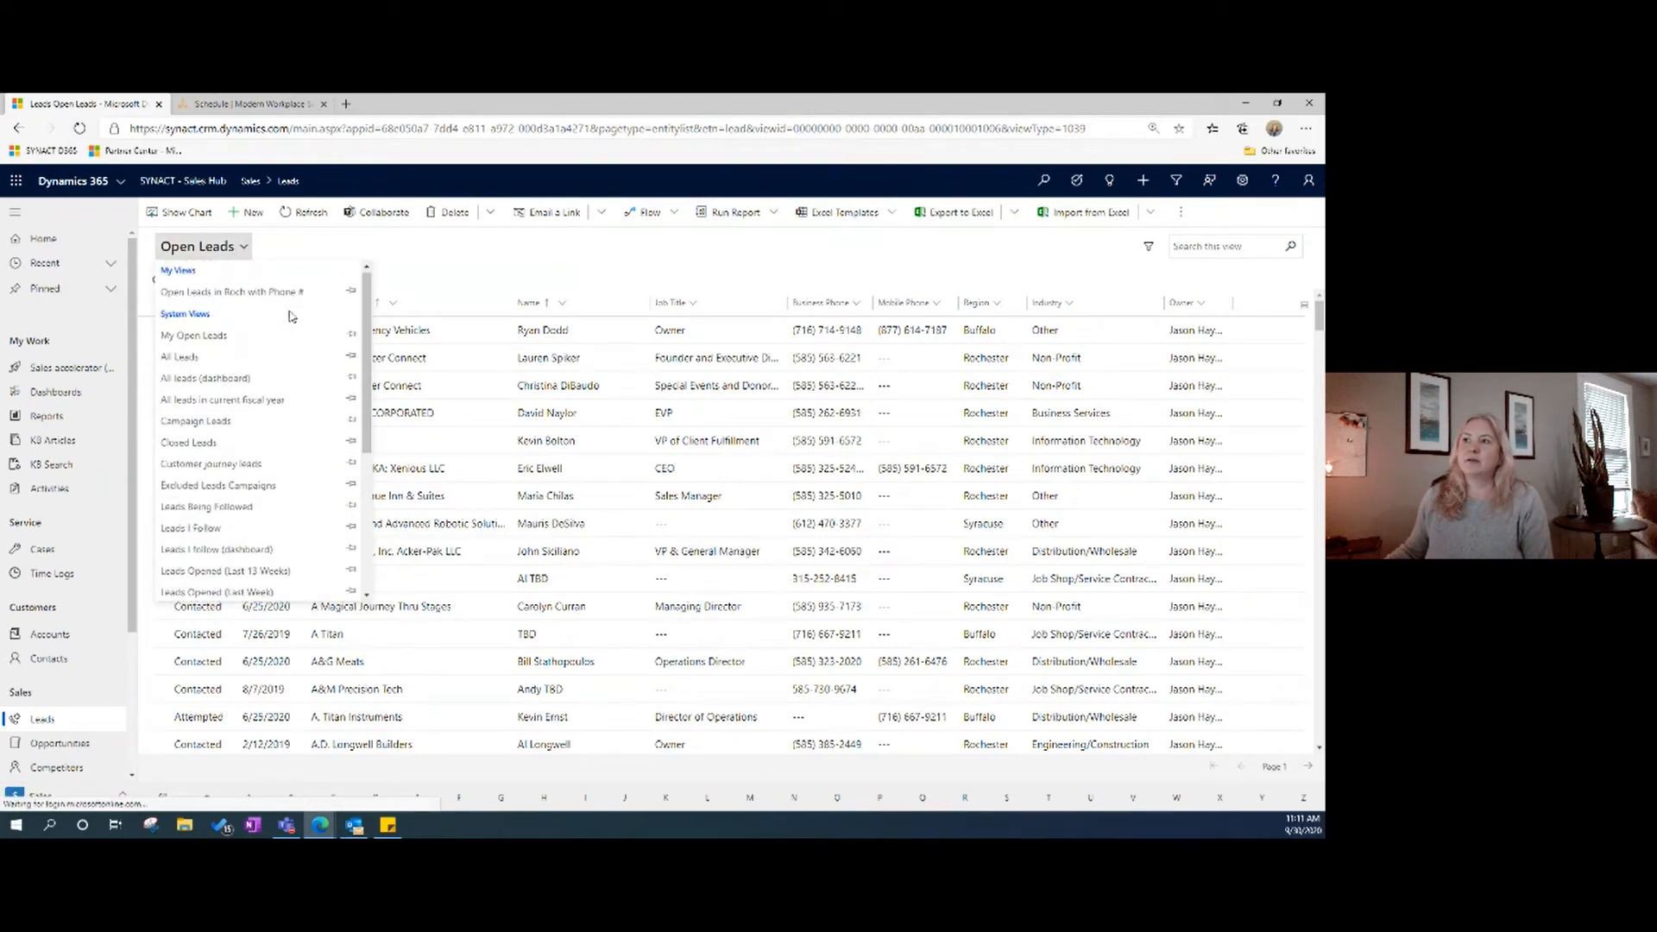
pyautogui.click(213, 295)
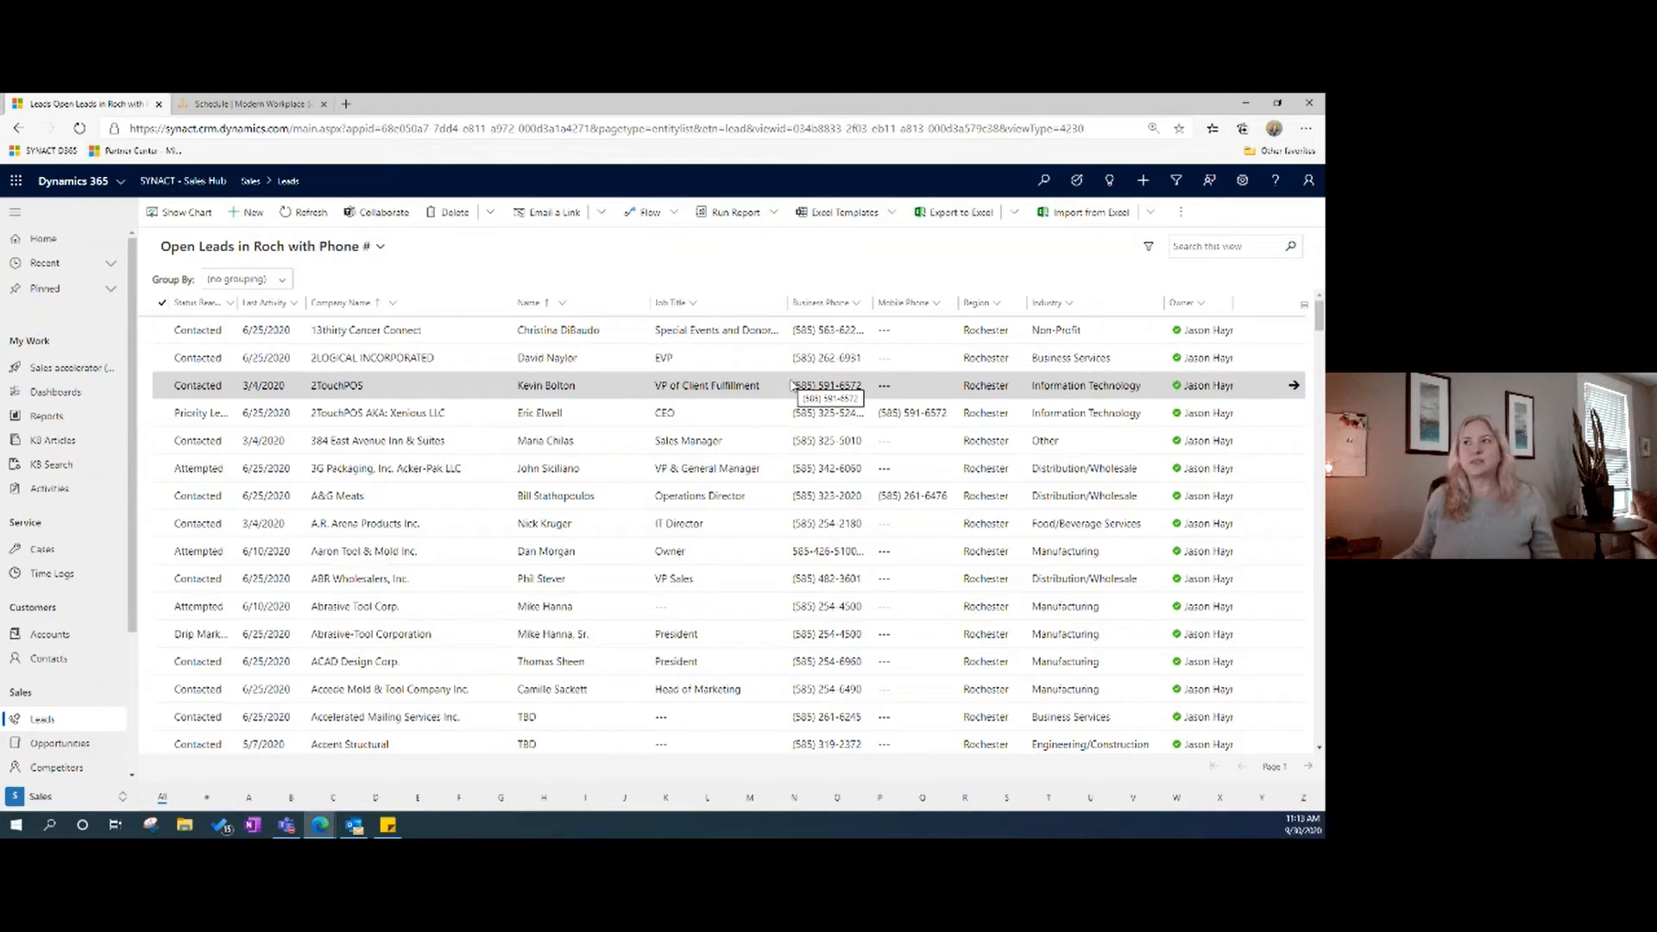
# Pin the "Open Leads in Roch with Phone #" personal view as the default view for leads.
pyautogui.click(376, 252)
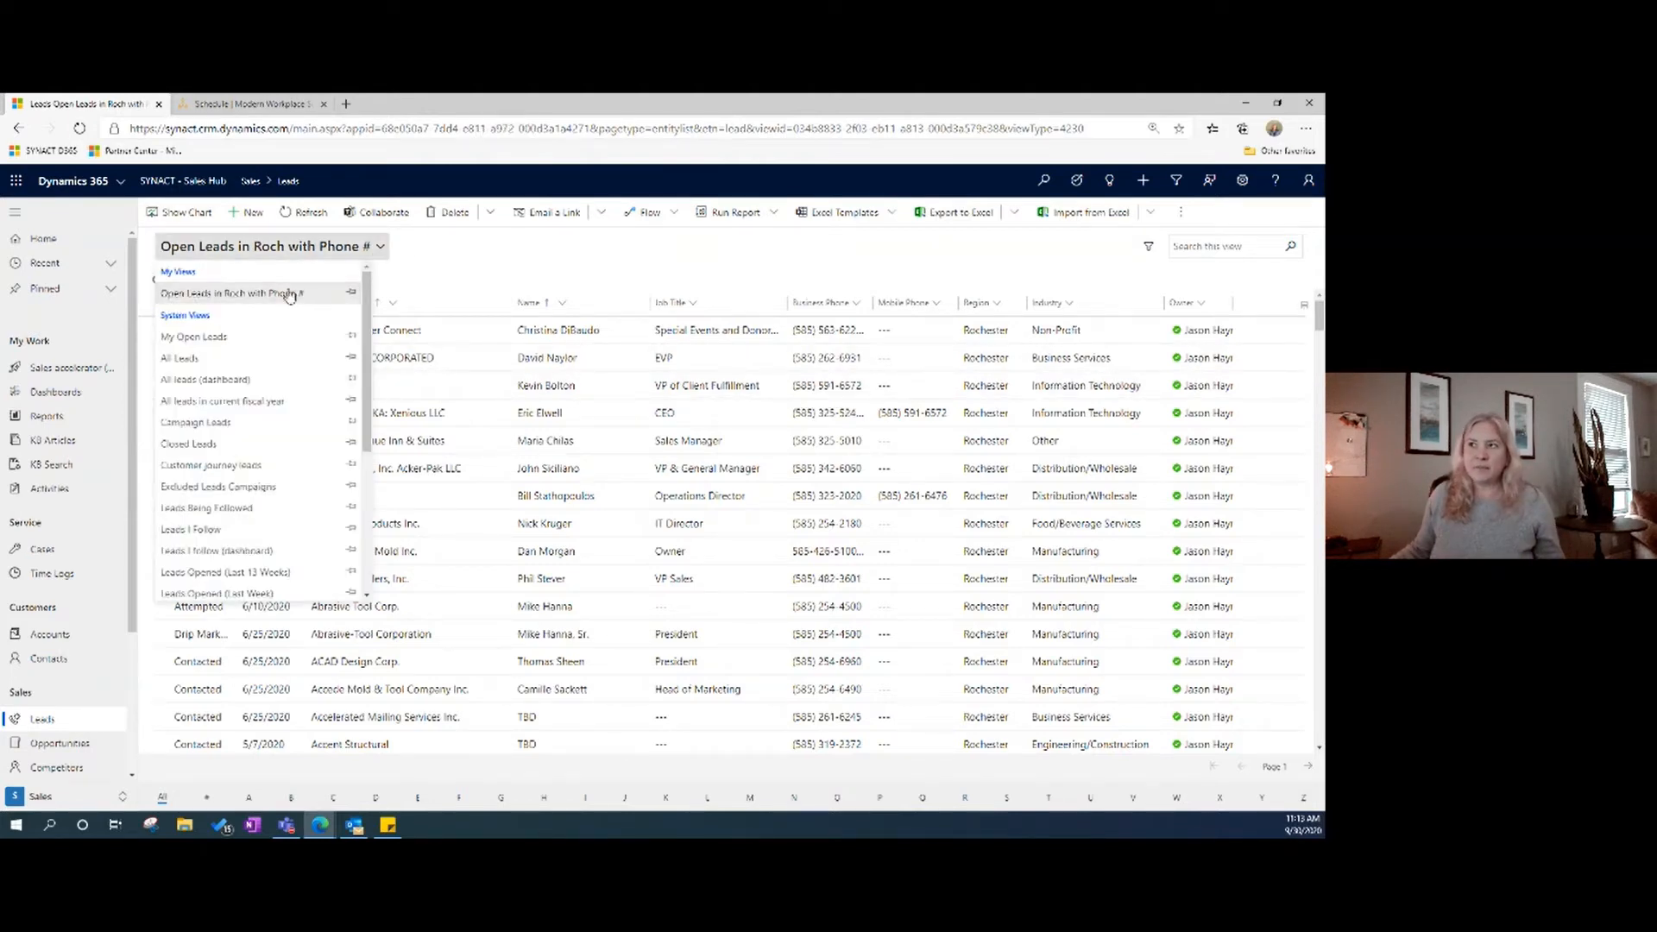
pyautogui.click(352, 296)
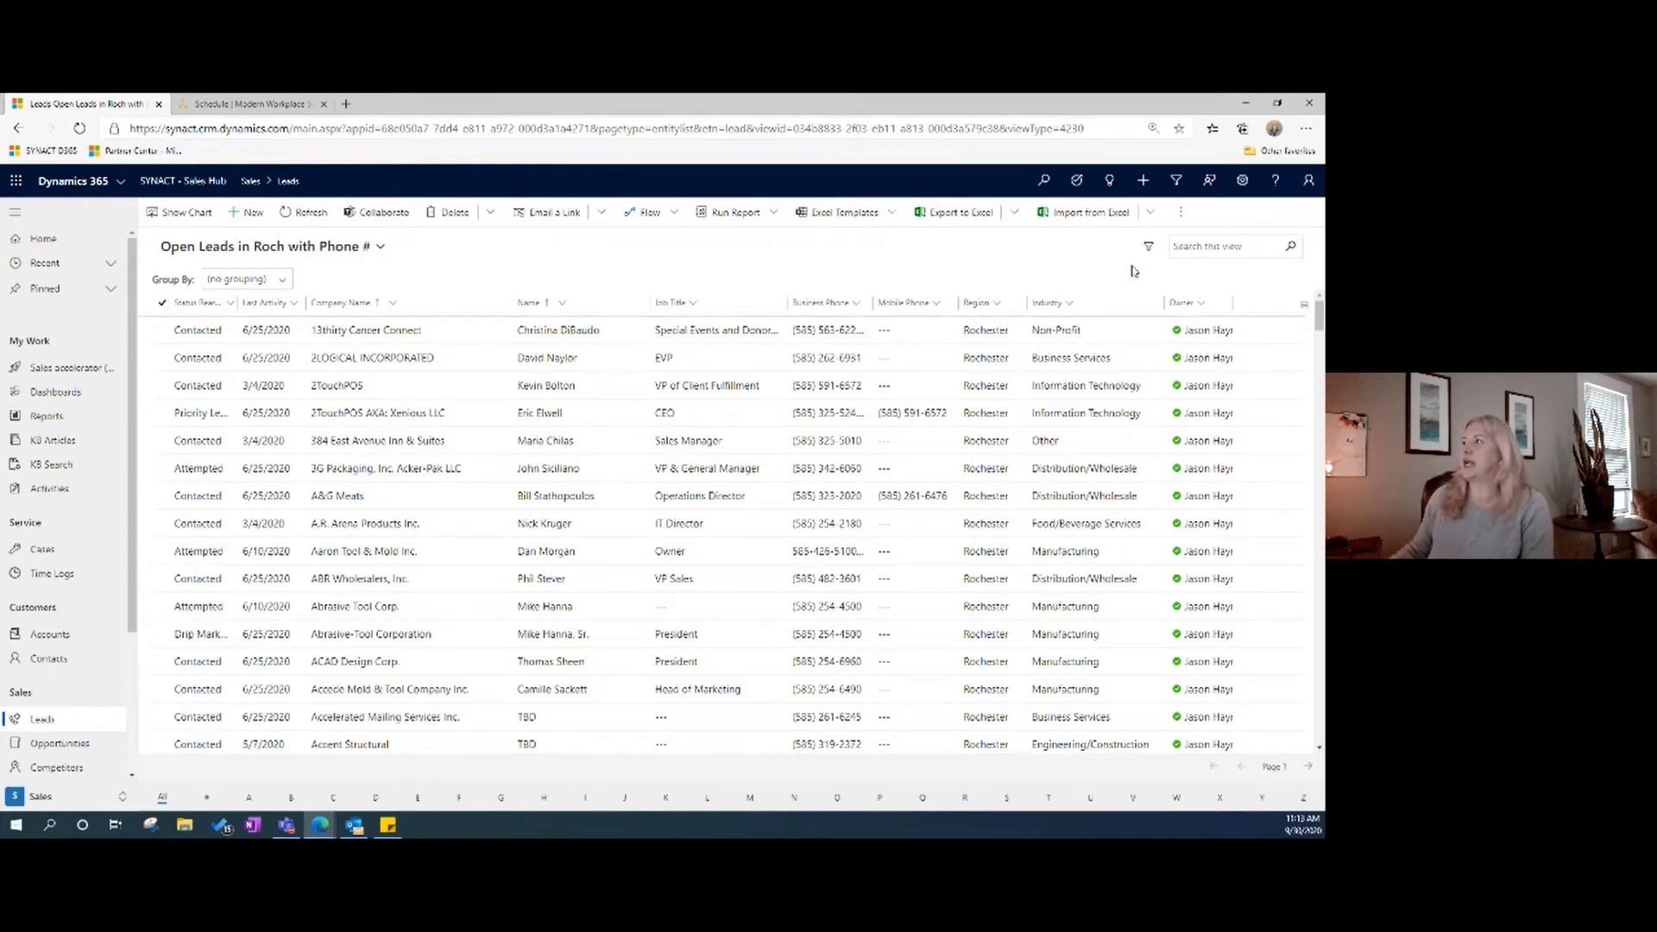
# Open the "Open Leads in Roch with Phone #" view in Advanced Find and remove its Mobile Phone column.
pyautogui.click(1173, 191)
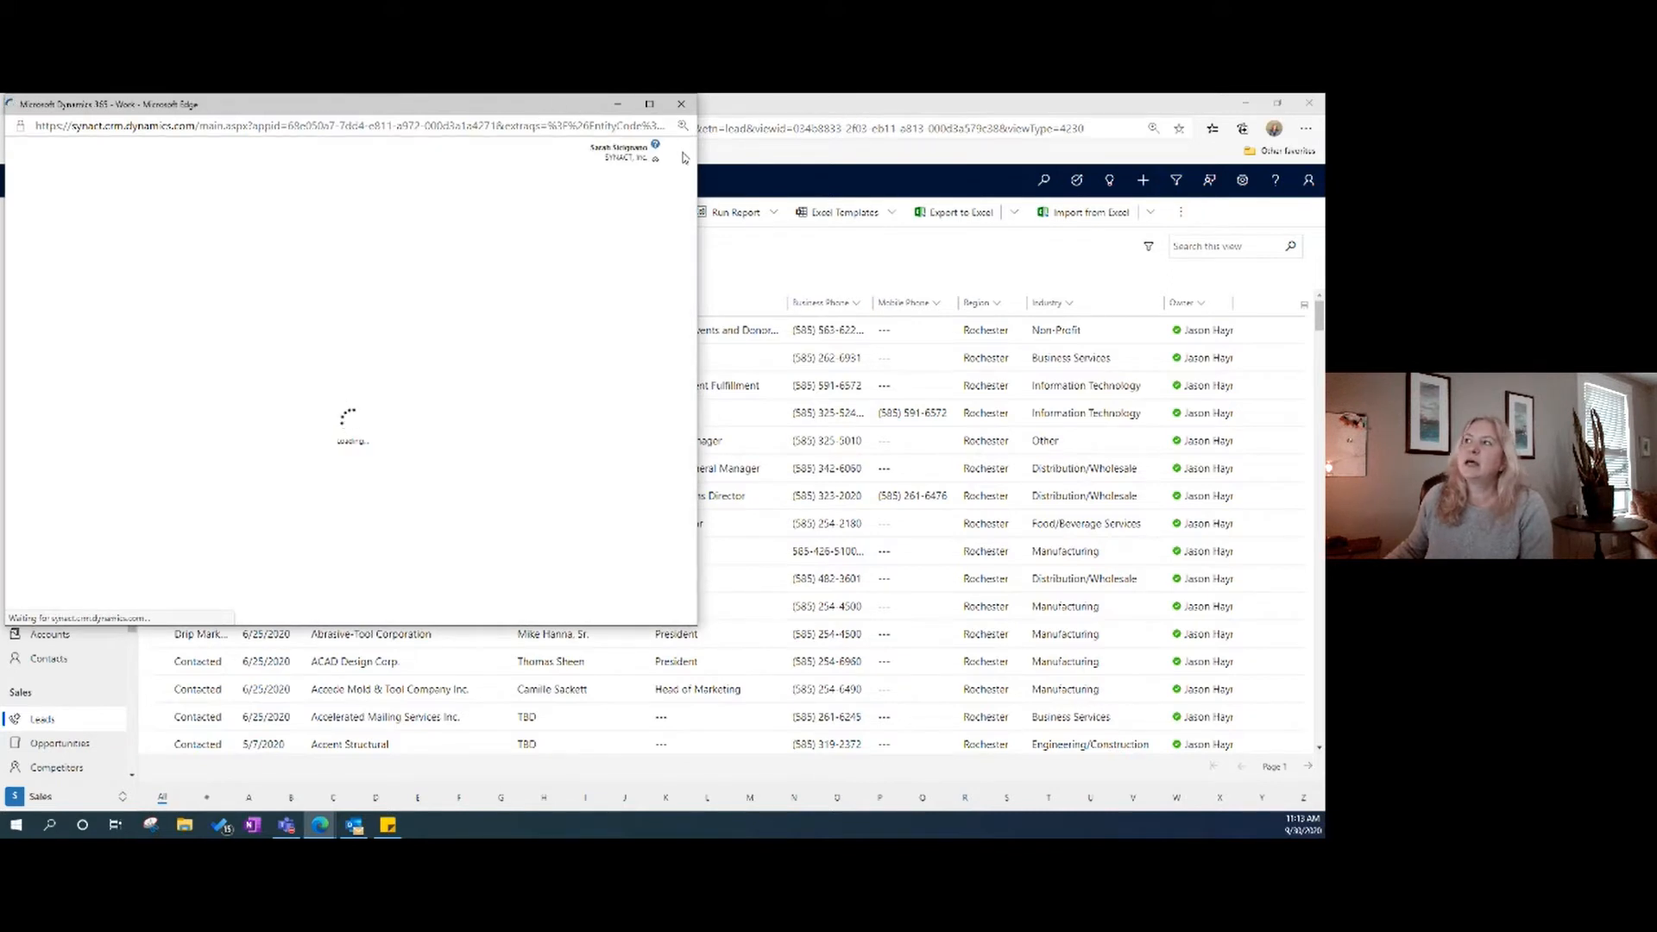
pyautogui.moveTo(394, 110); pyautogui.dragTo(634, 157)
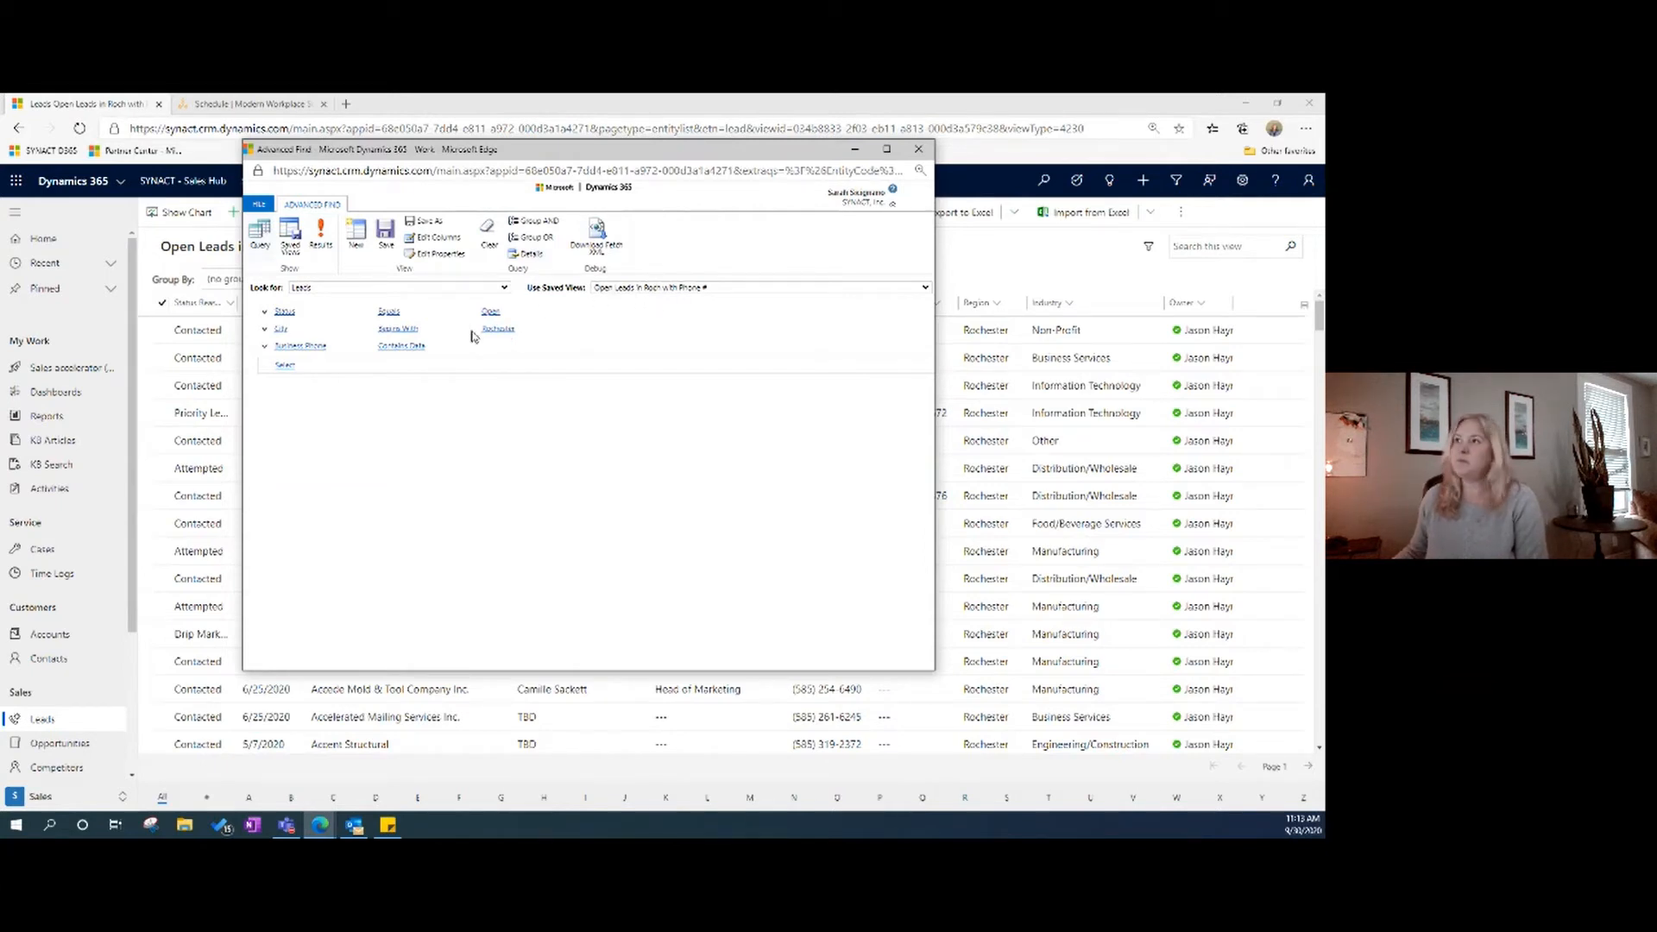
pyautogui.click(442, 238)
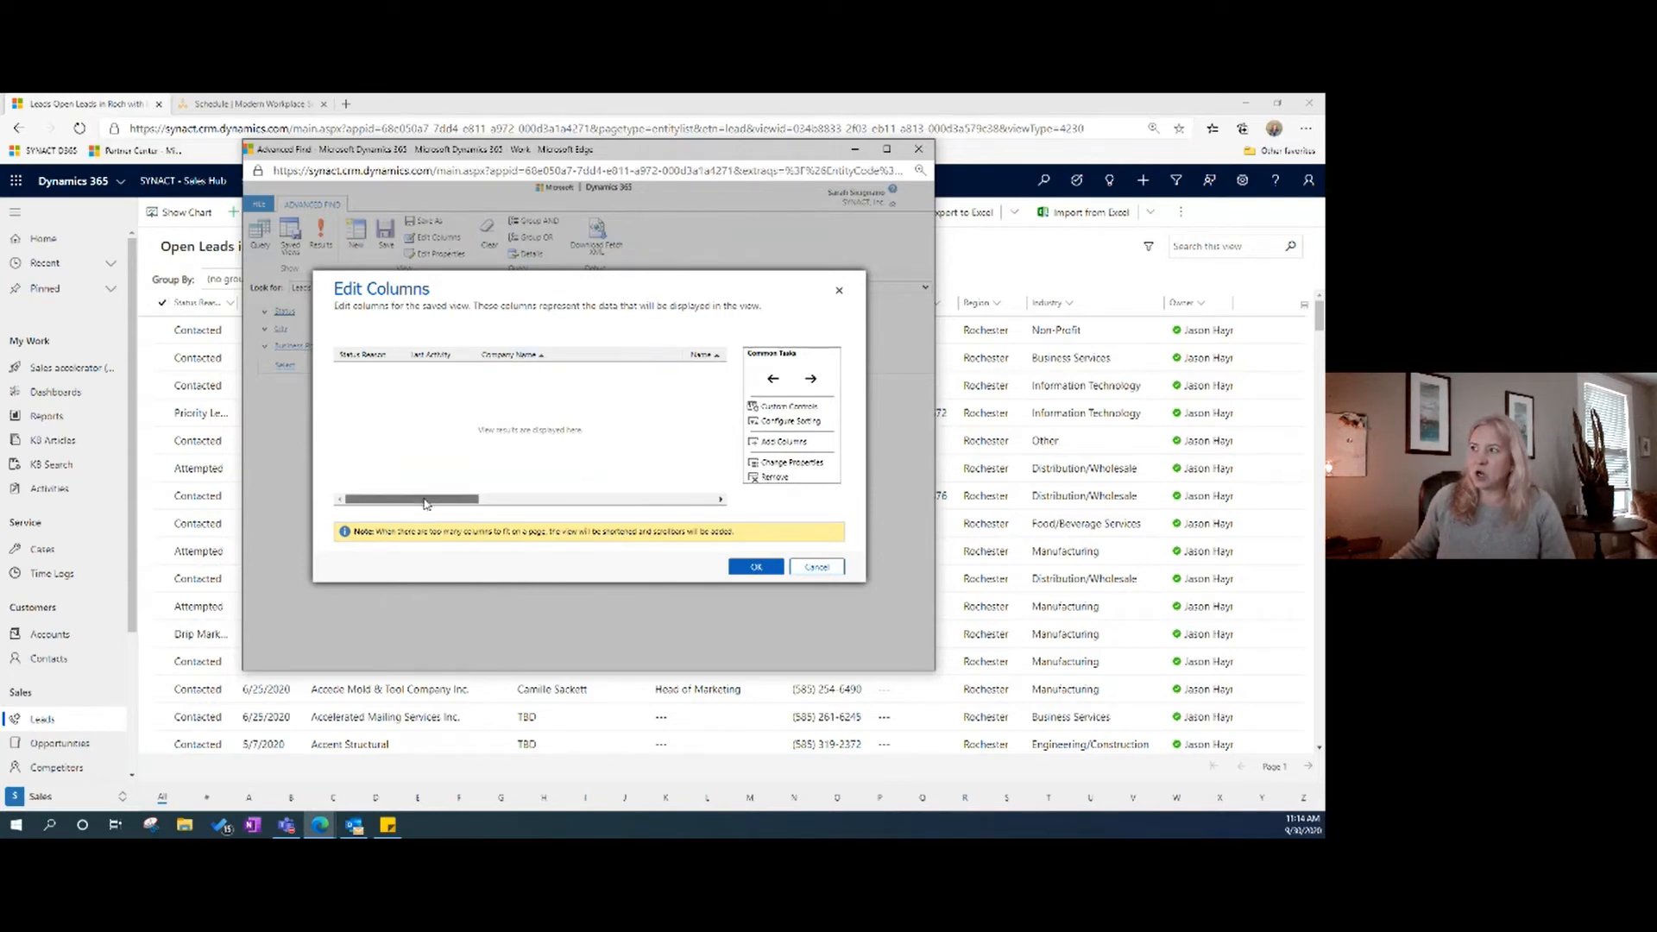
pyautogui.moveTo(425, 500); pyautogui.dragTo(561, 504)
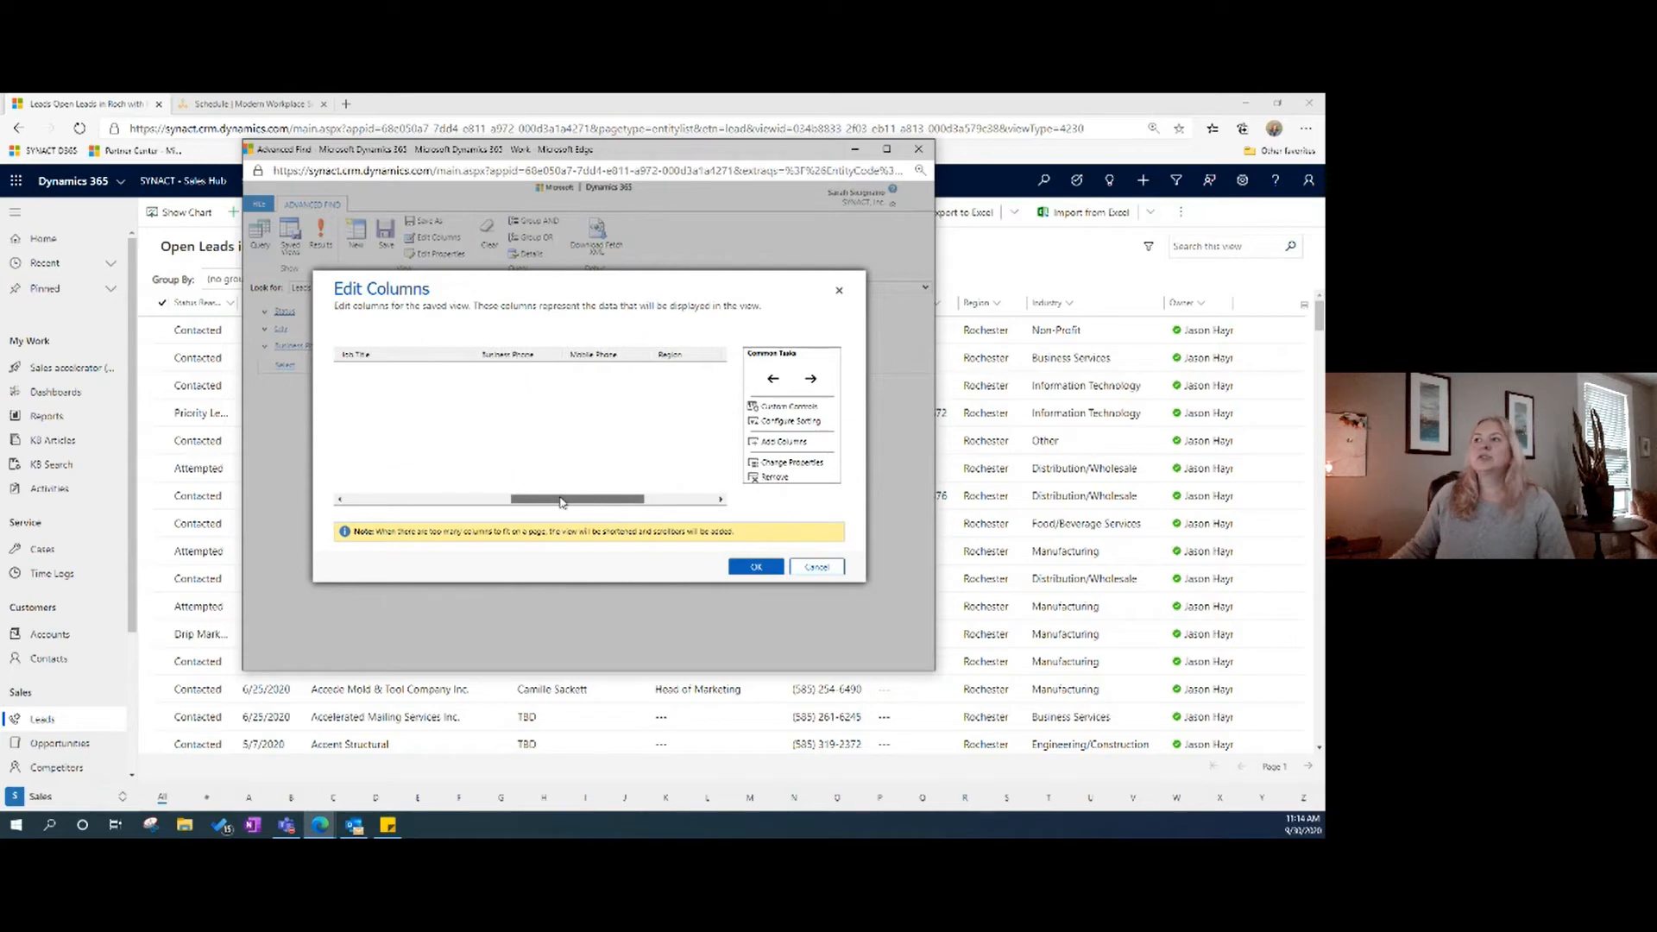
pyautogui.click(608, 362)
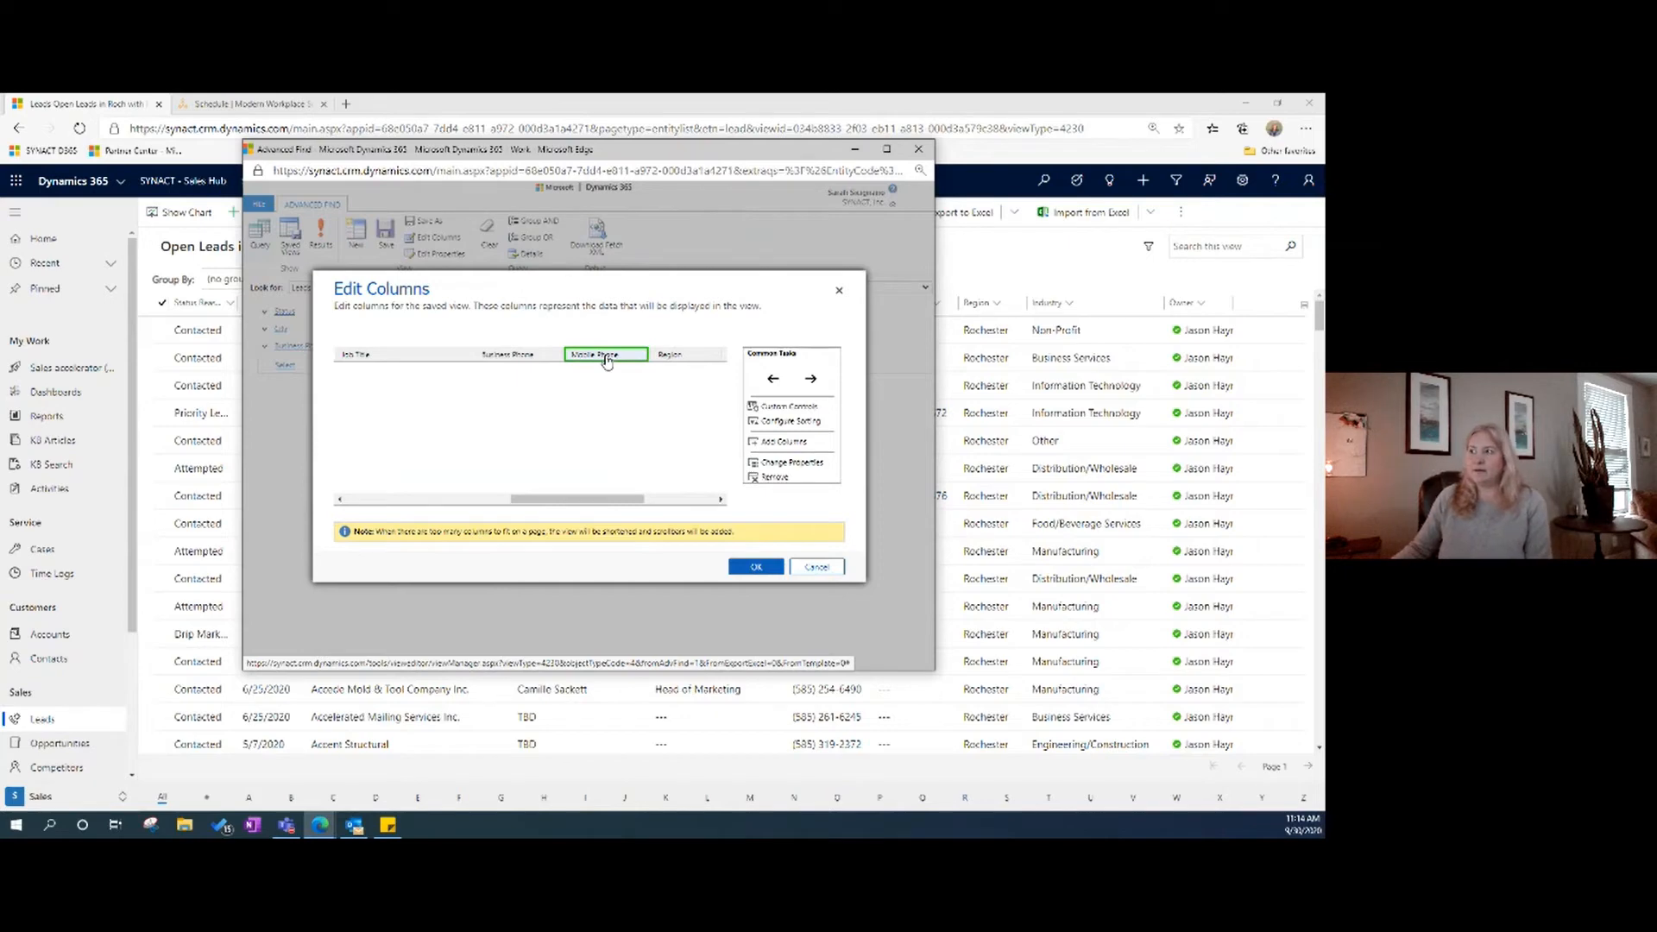
pyautogui.click(758, 477)
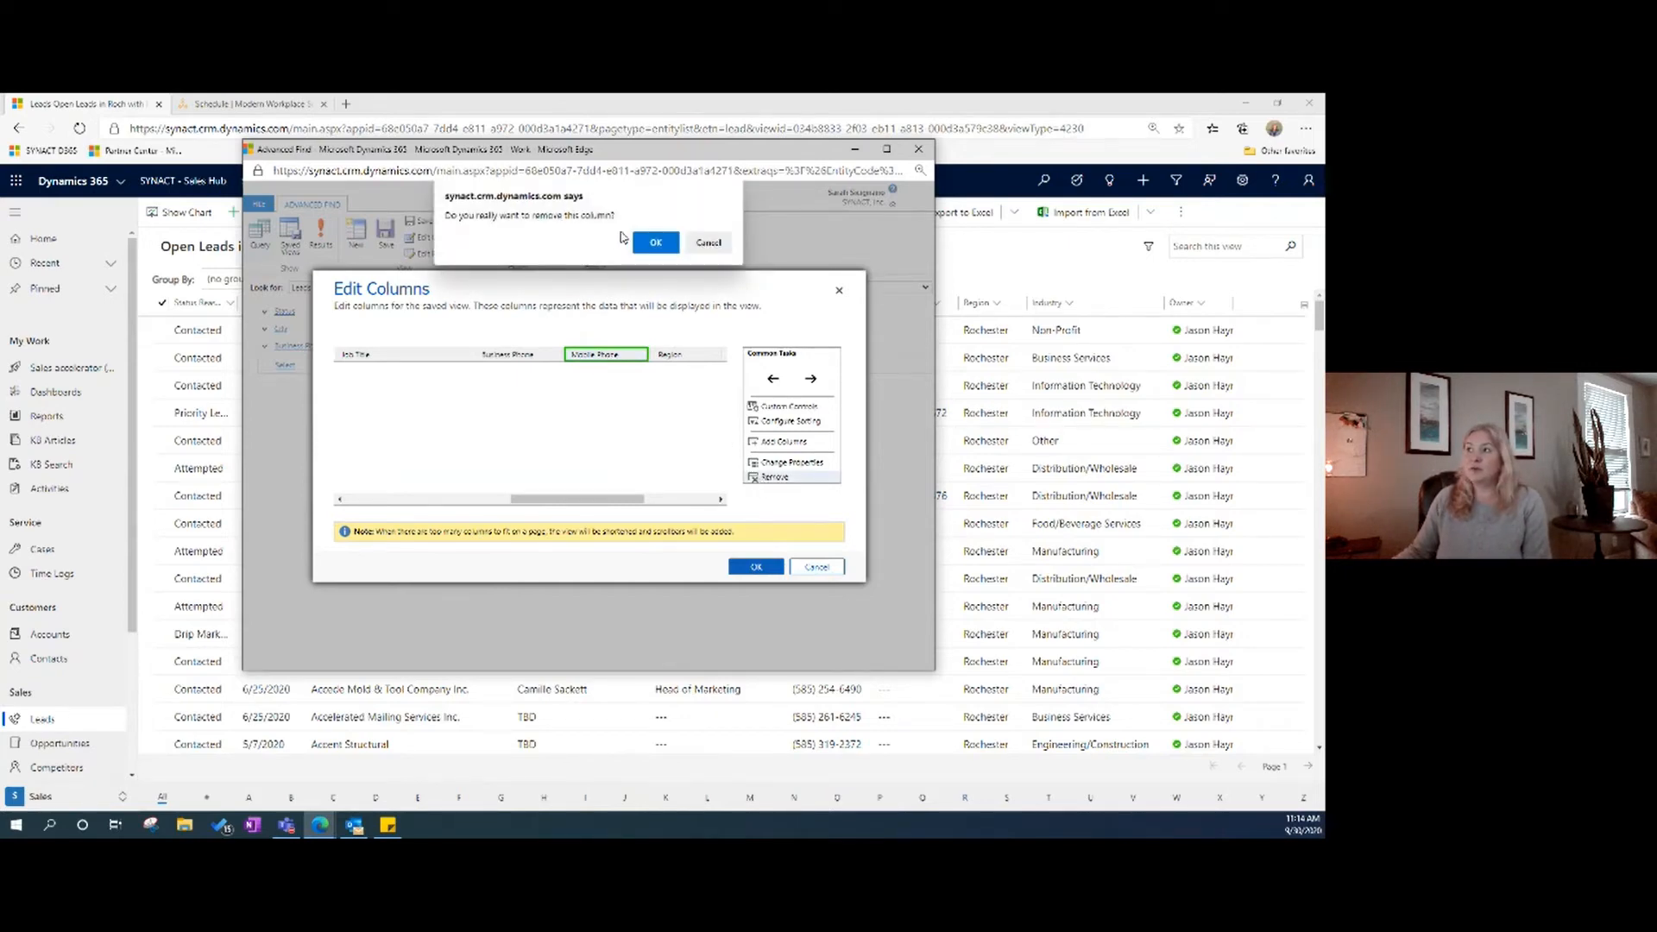
pyautogui.click(655, 243)
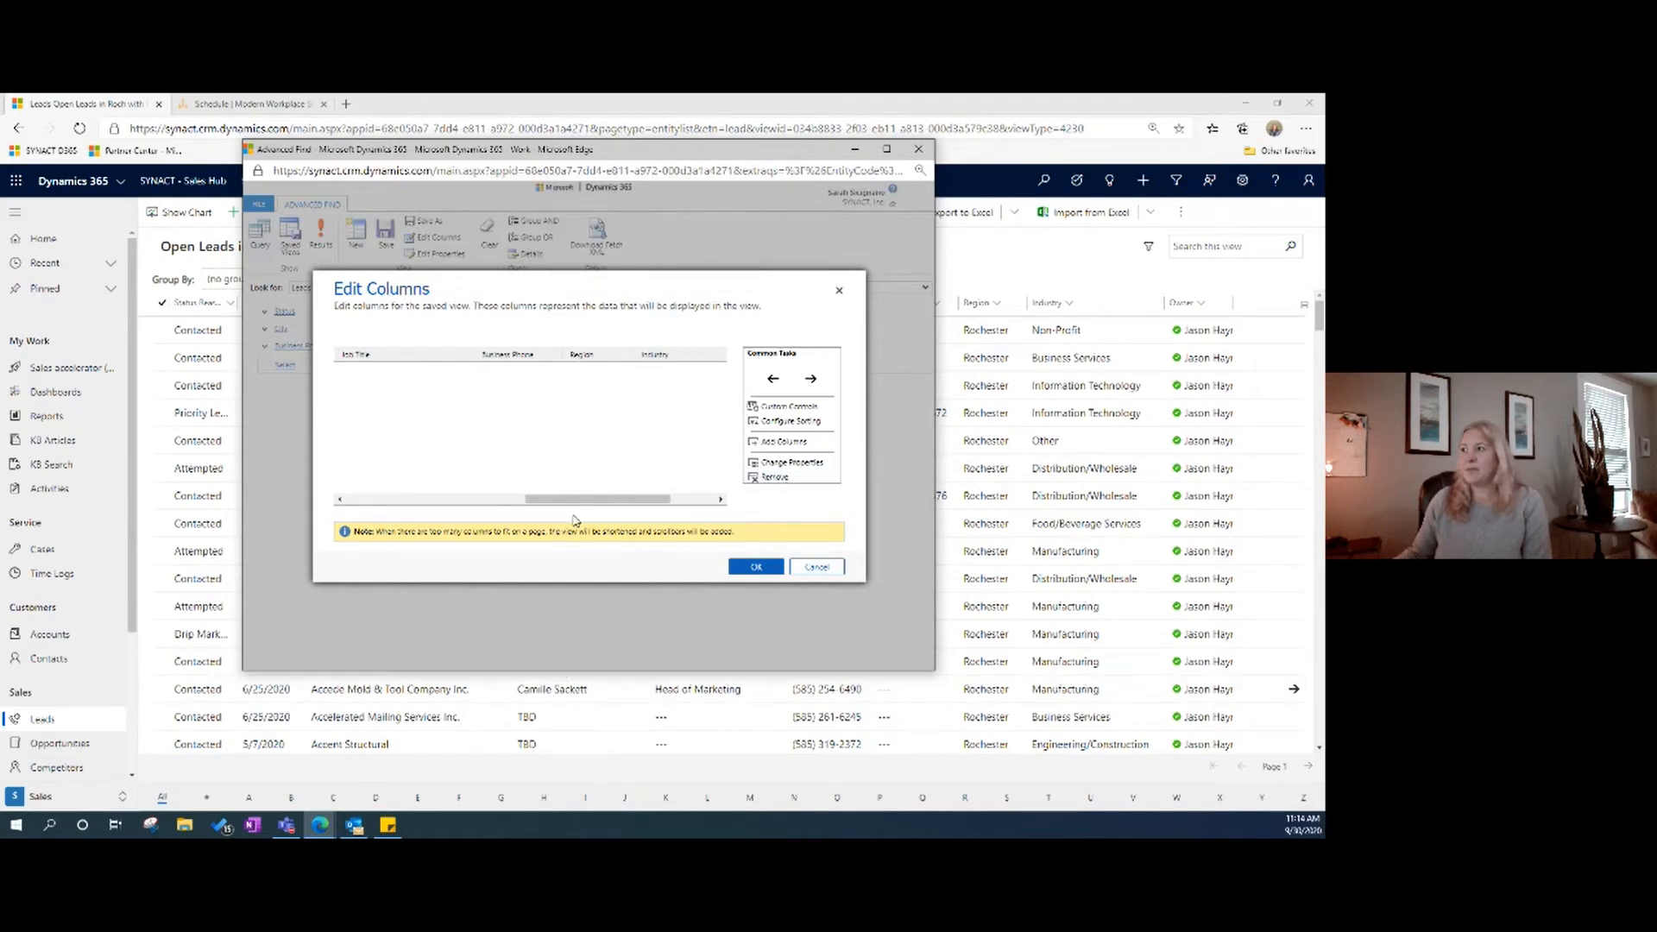
# Move the Region column to the first position, ahead of Status Reason, in the view's column layout.
pyautogui.click(596, 359)
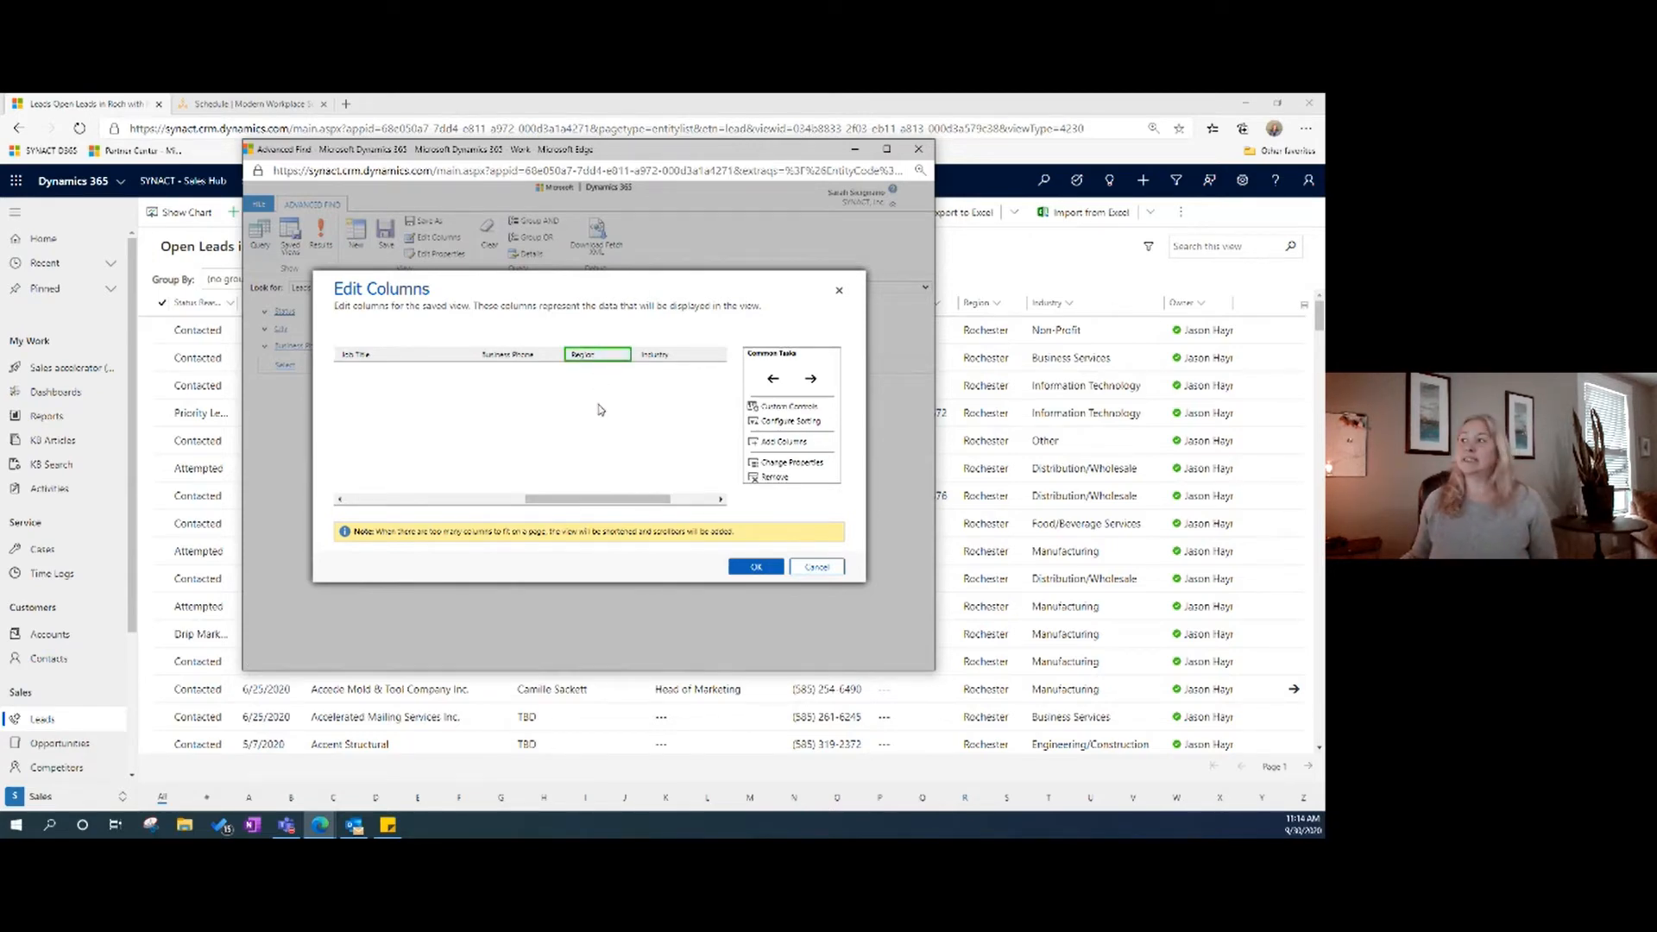
pyautogui.click(772, 380)
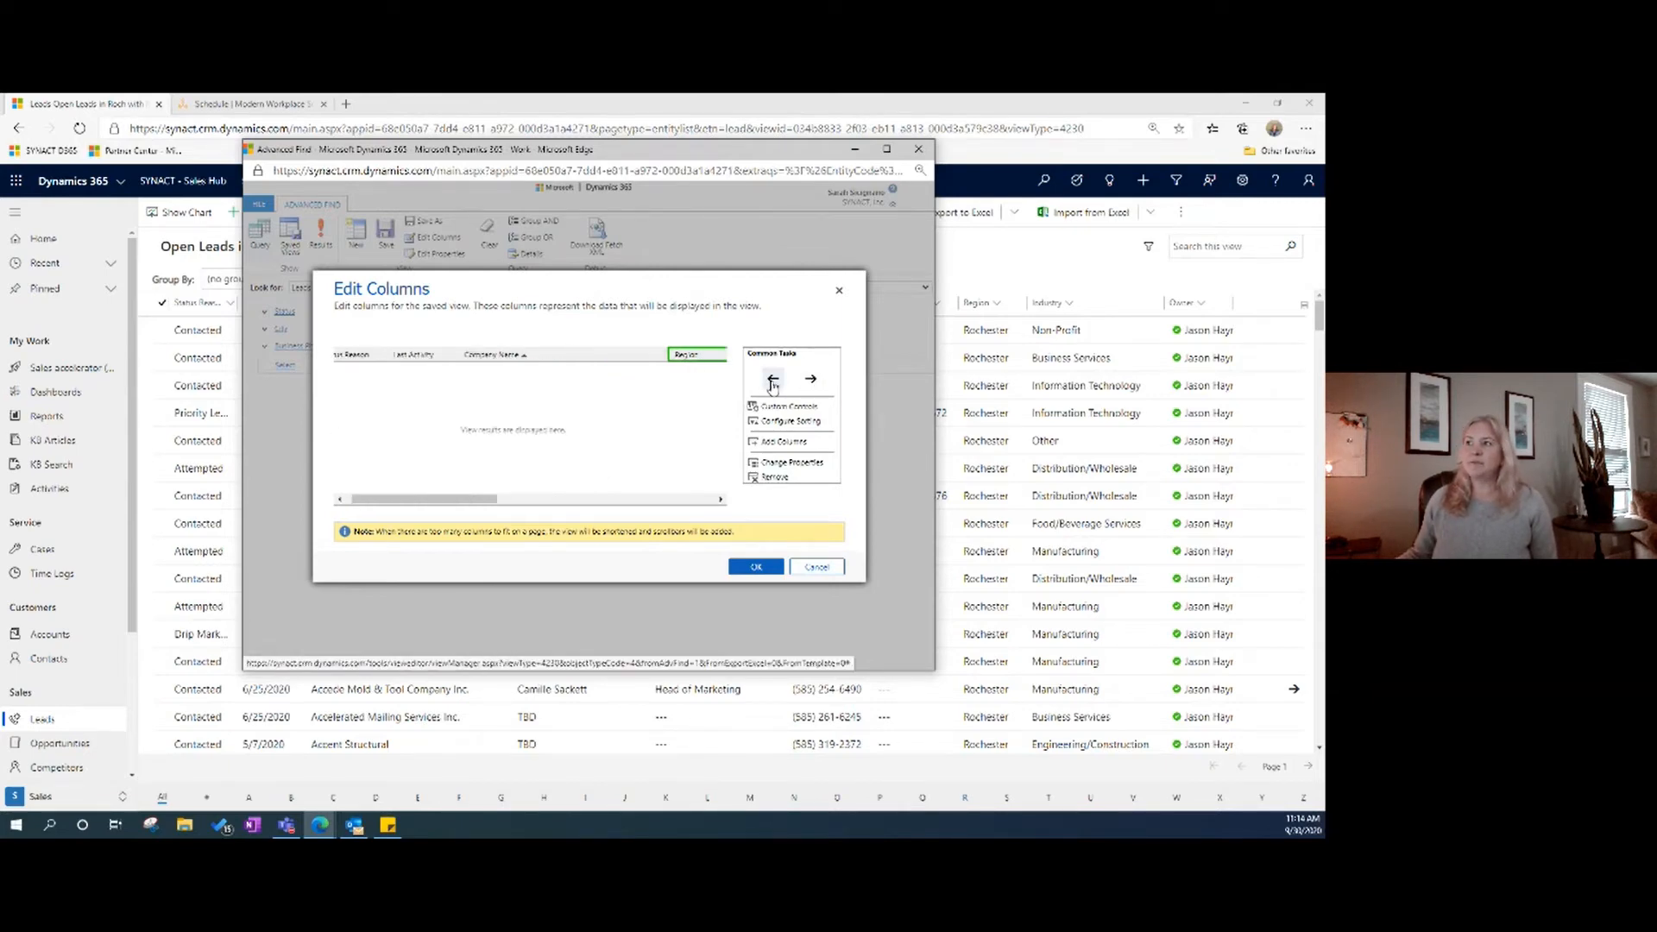
pyautogui.click(772, 379)
pyautogui.click(773, 380)
pyautogui.click(773, 380)
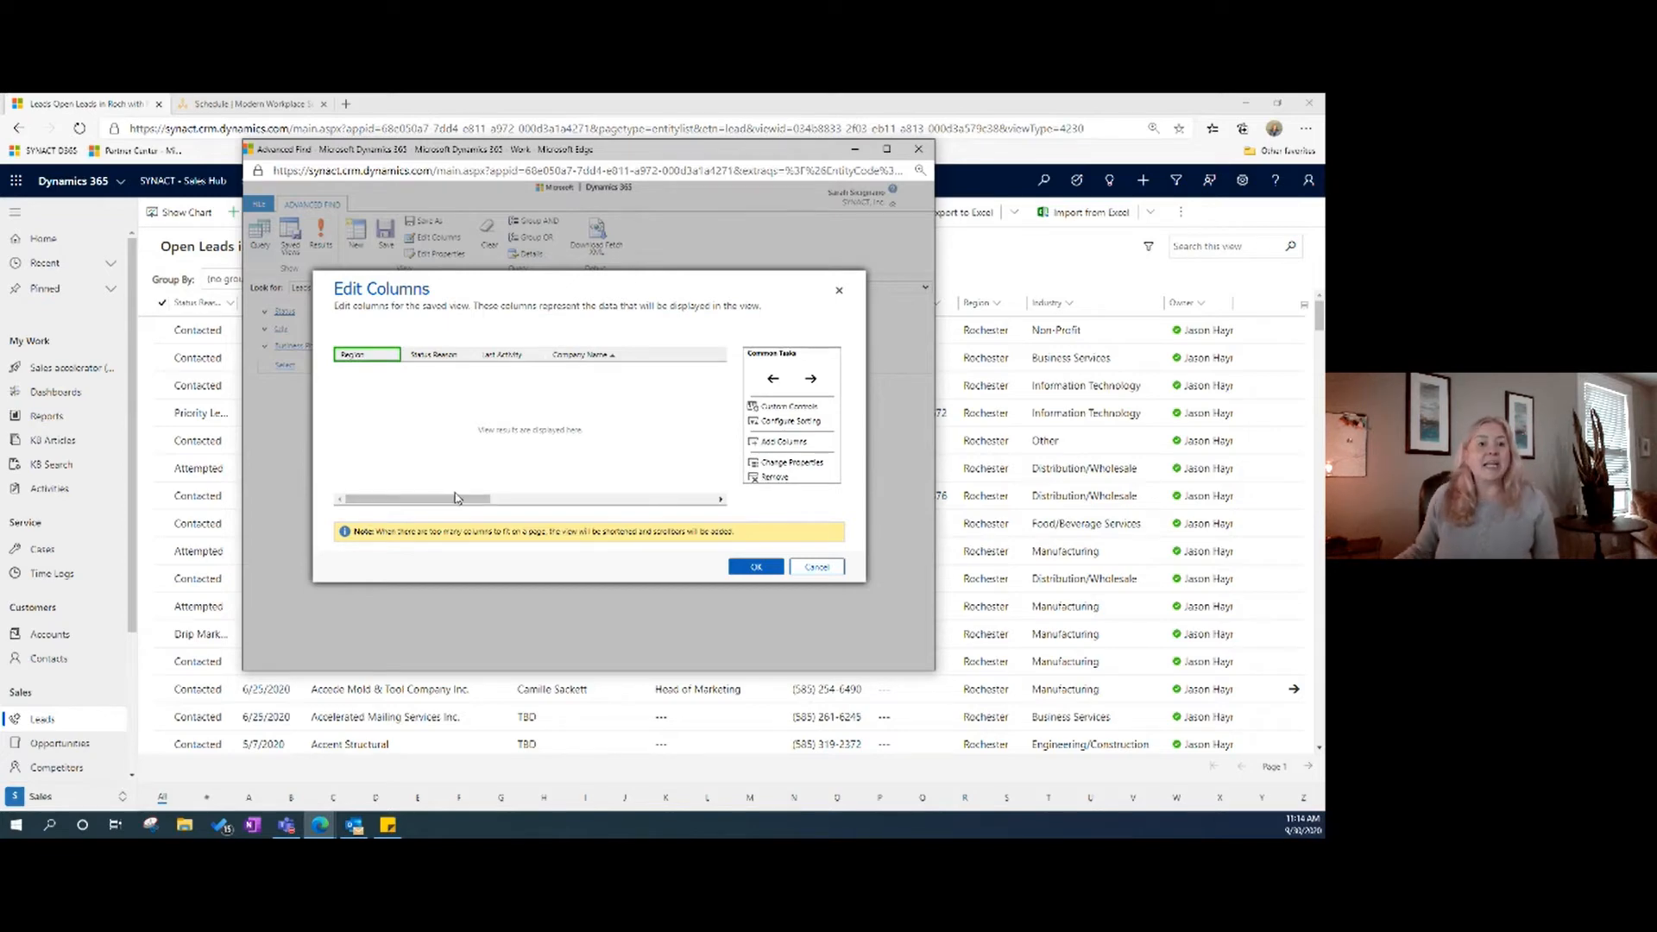
# Add the City and Created On columns from the Lead record type to the view.
pyautogui.click(761, 442)
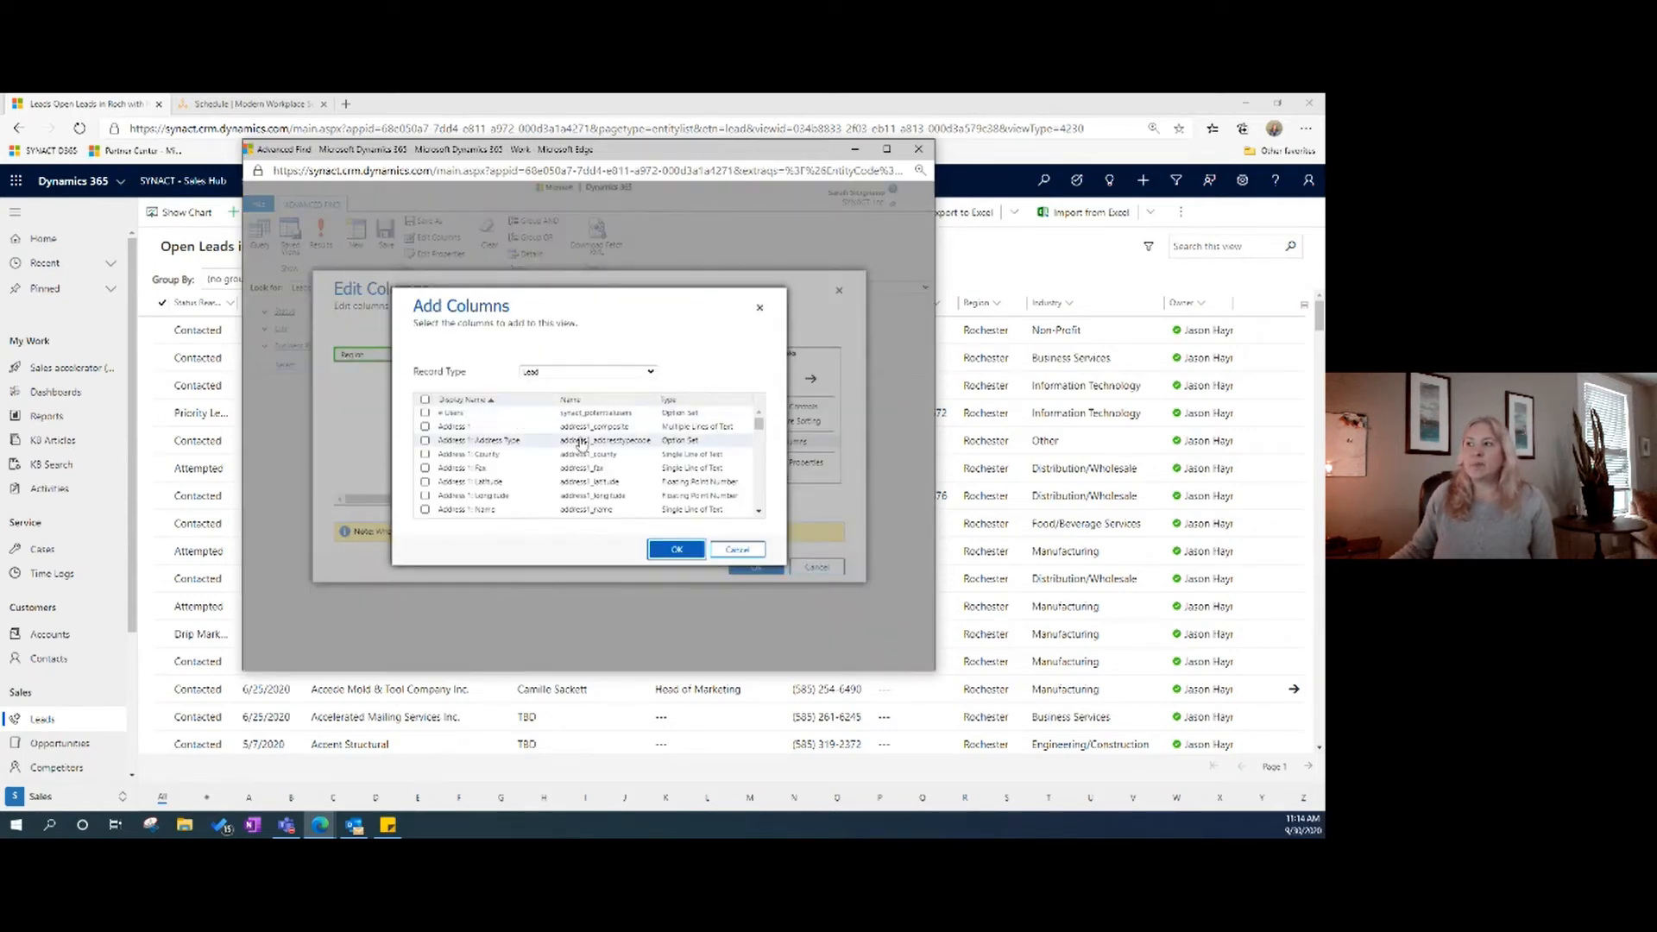
pyautogui.scroll(-2, 592, 473)
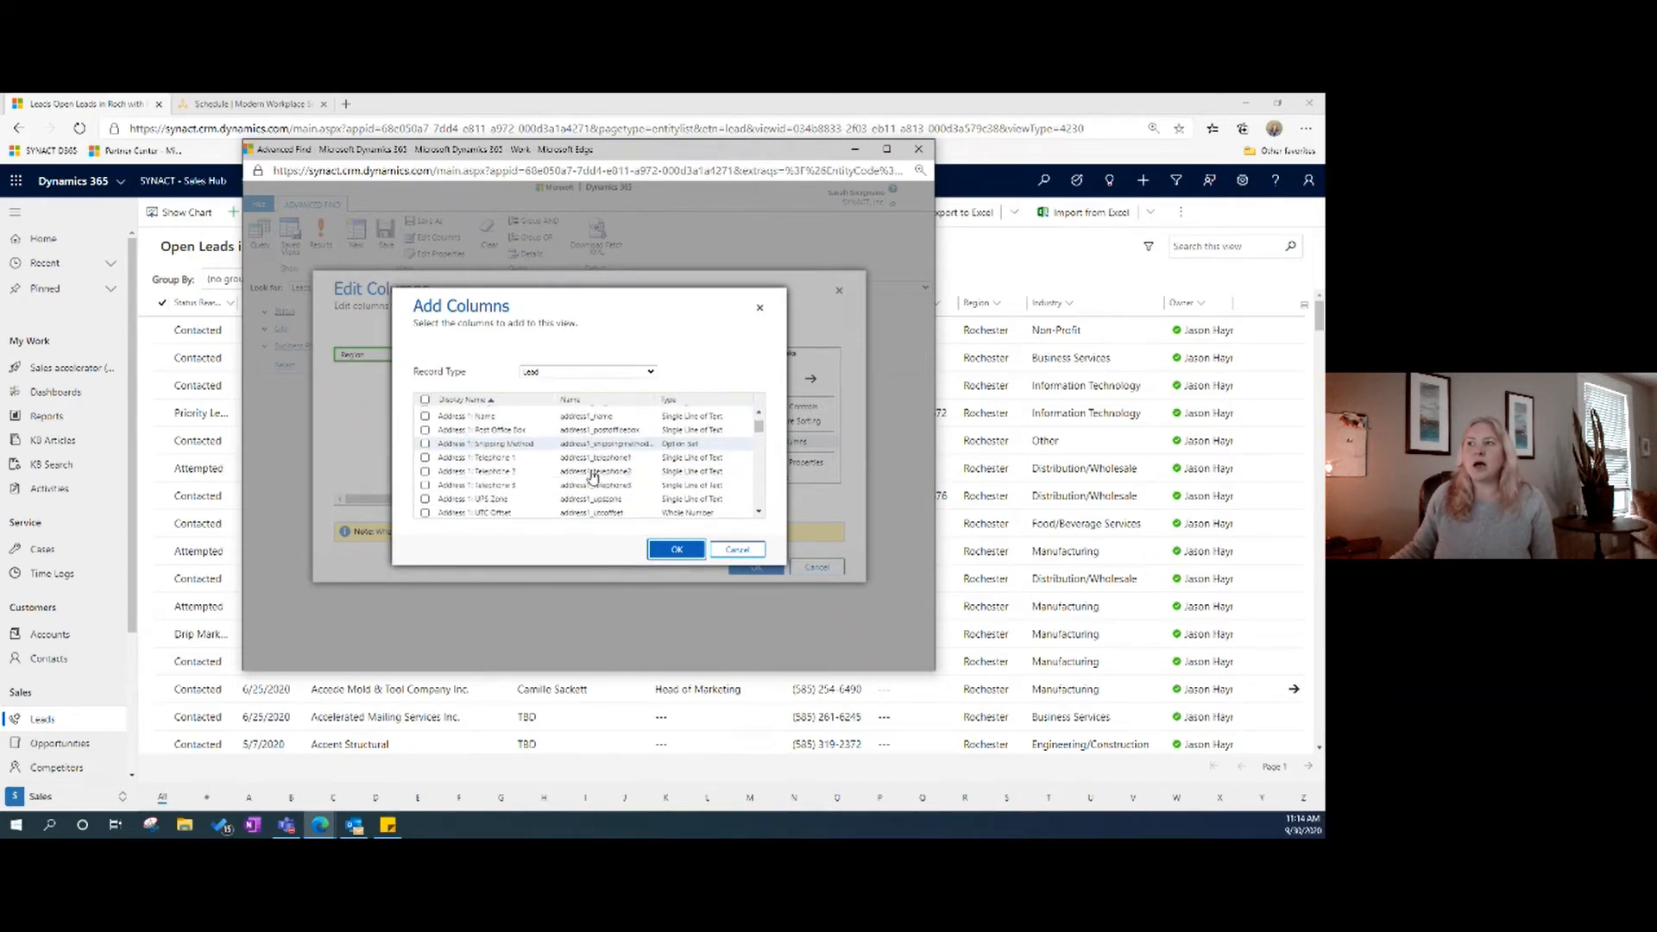
pyautogui.scroll(-3, 592, 474)
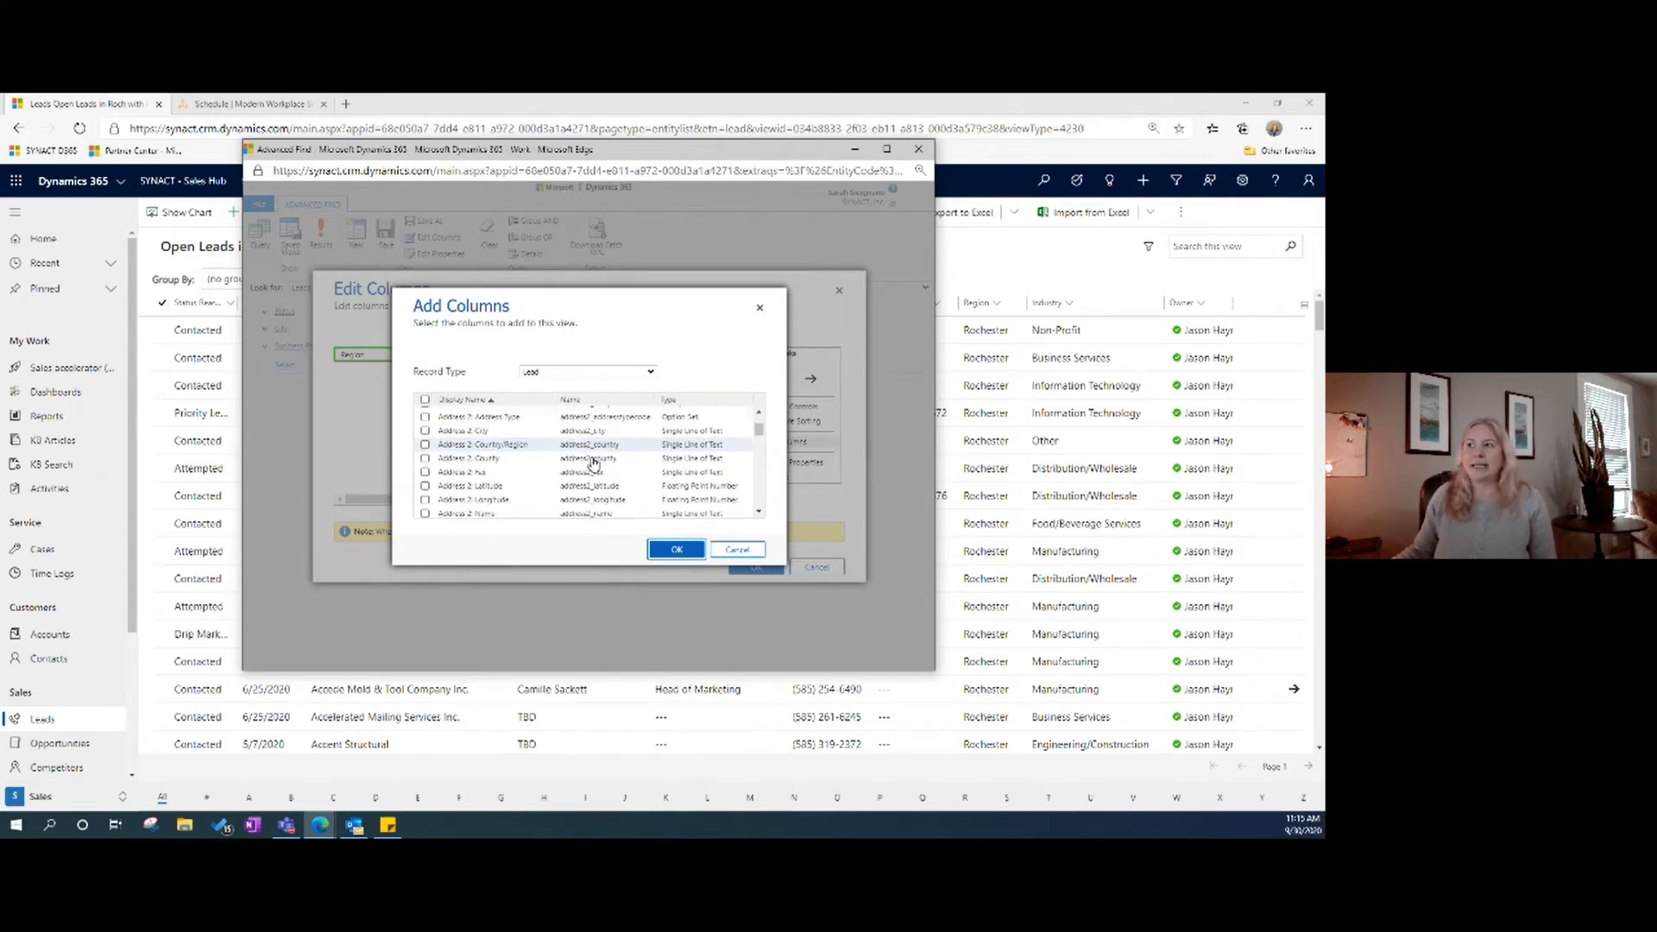
pyautogui.scroll(-5, 592, 461)
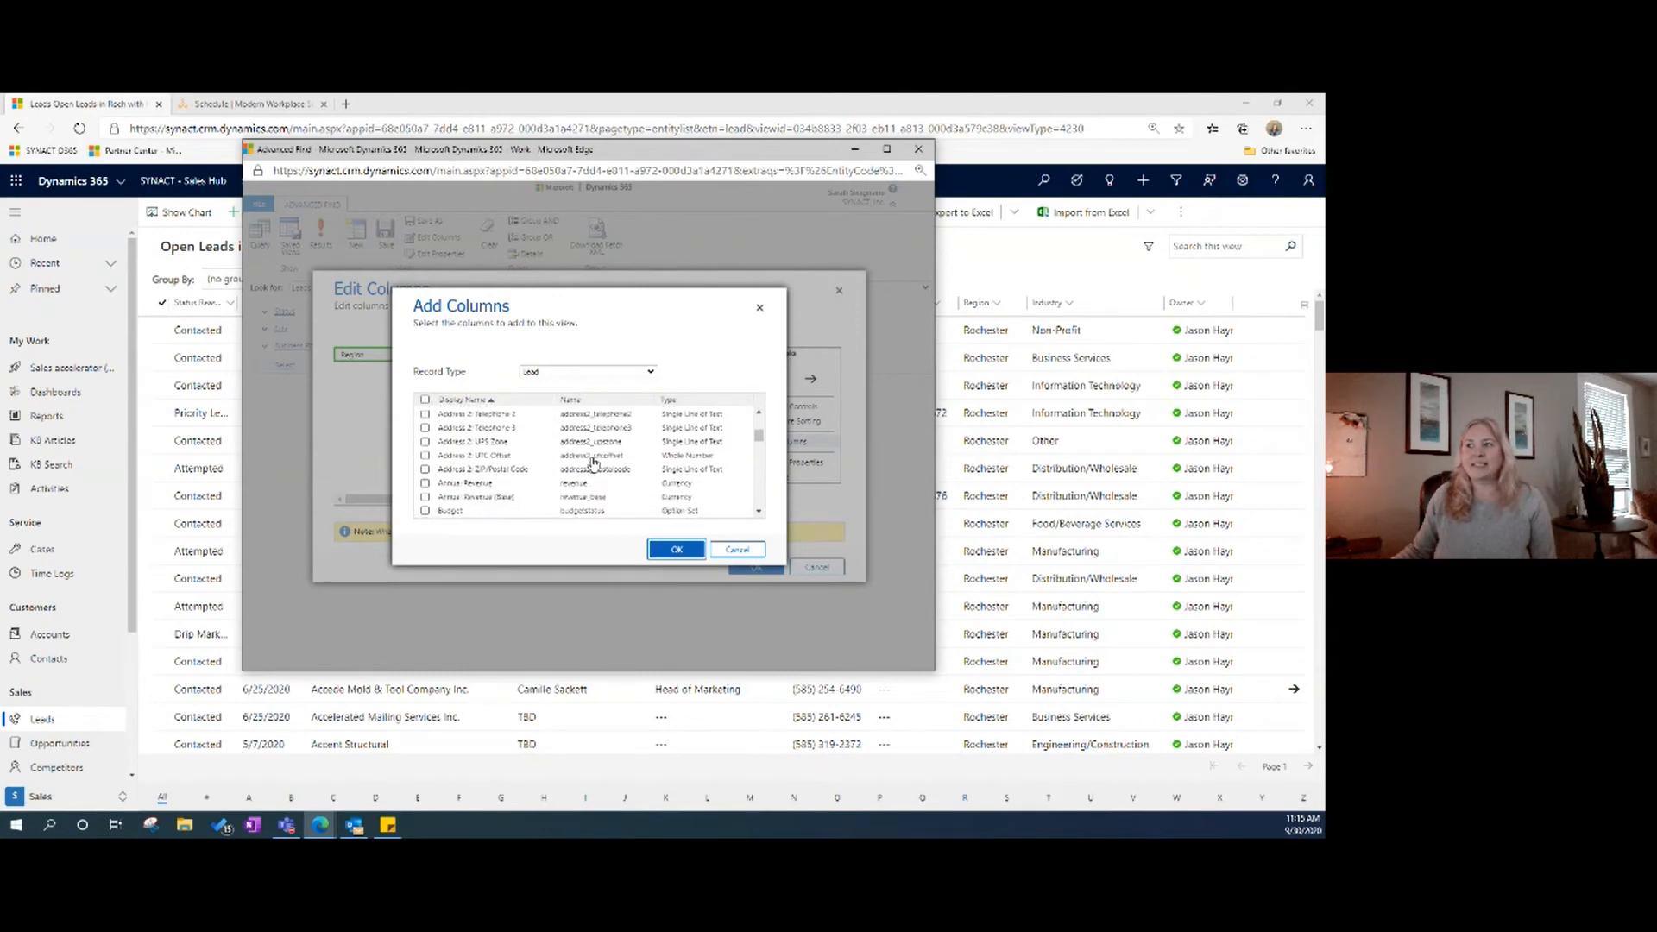
pyautogui.scroll(-2, 592, 463)
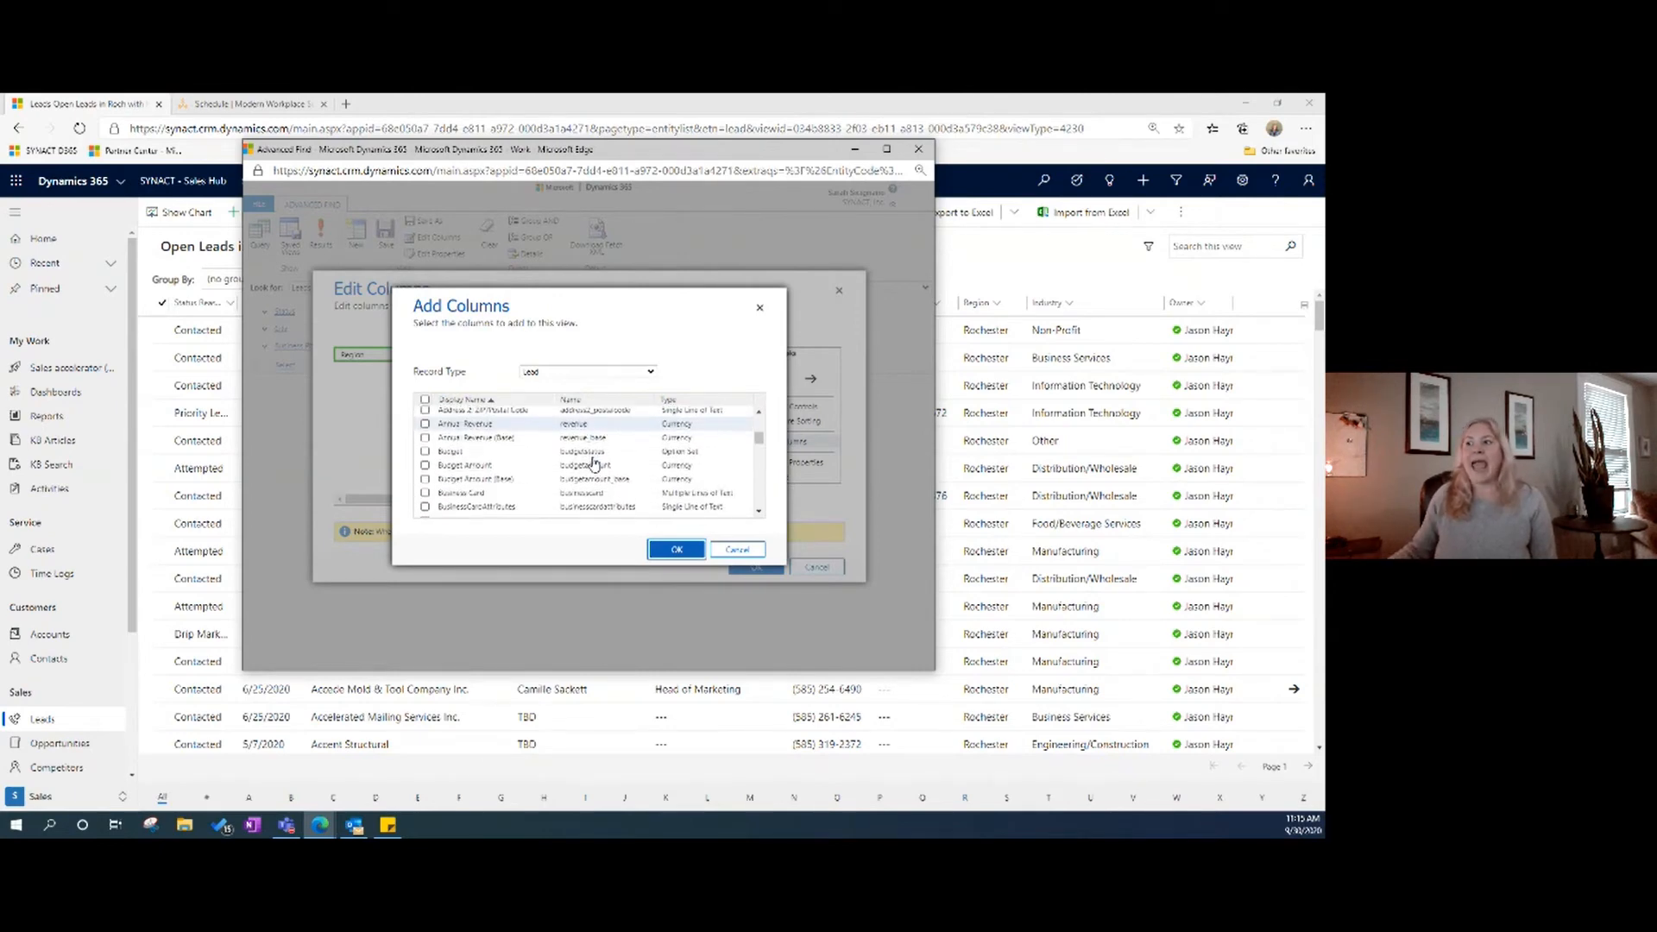
pyautogui.scroll(-2, 594, 464)
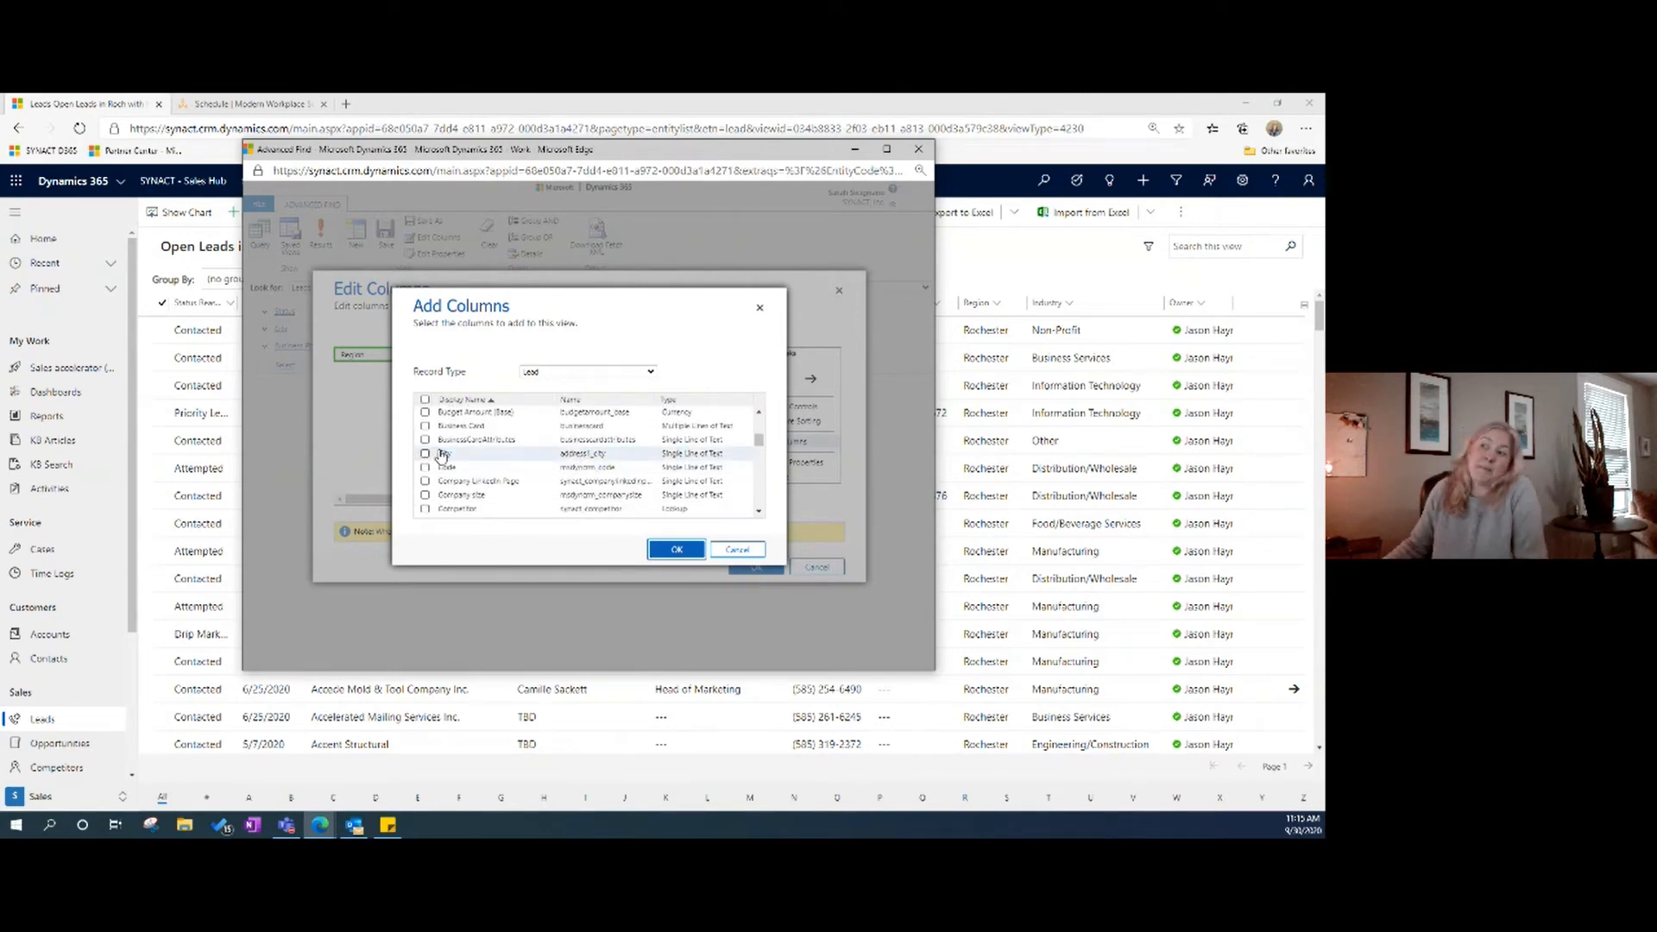
pyautogui.click(443, 454)
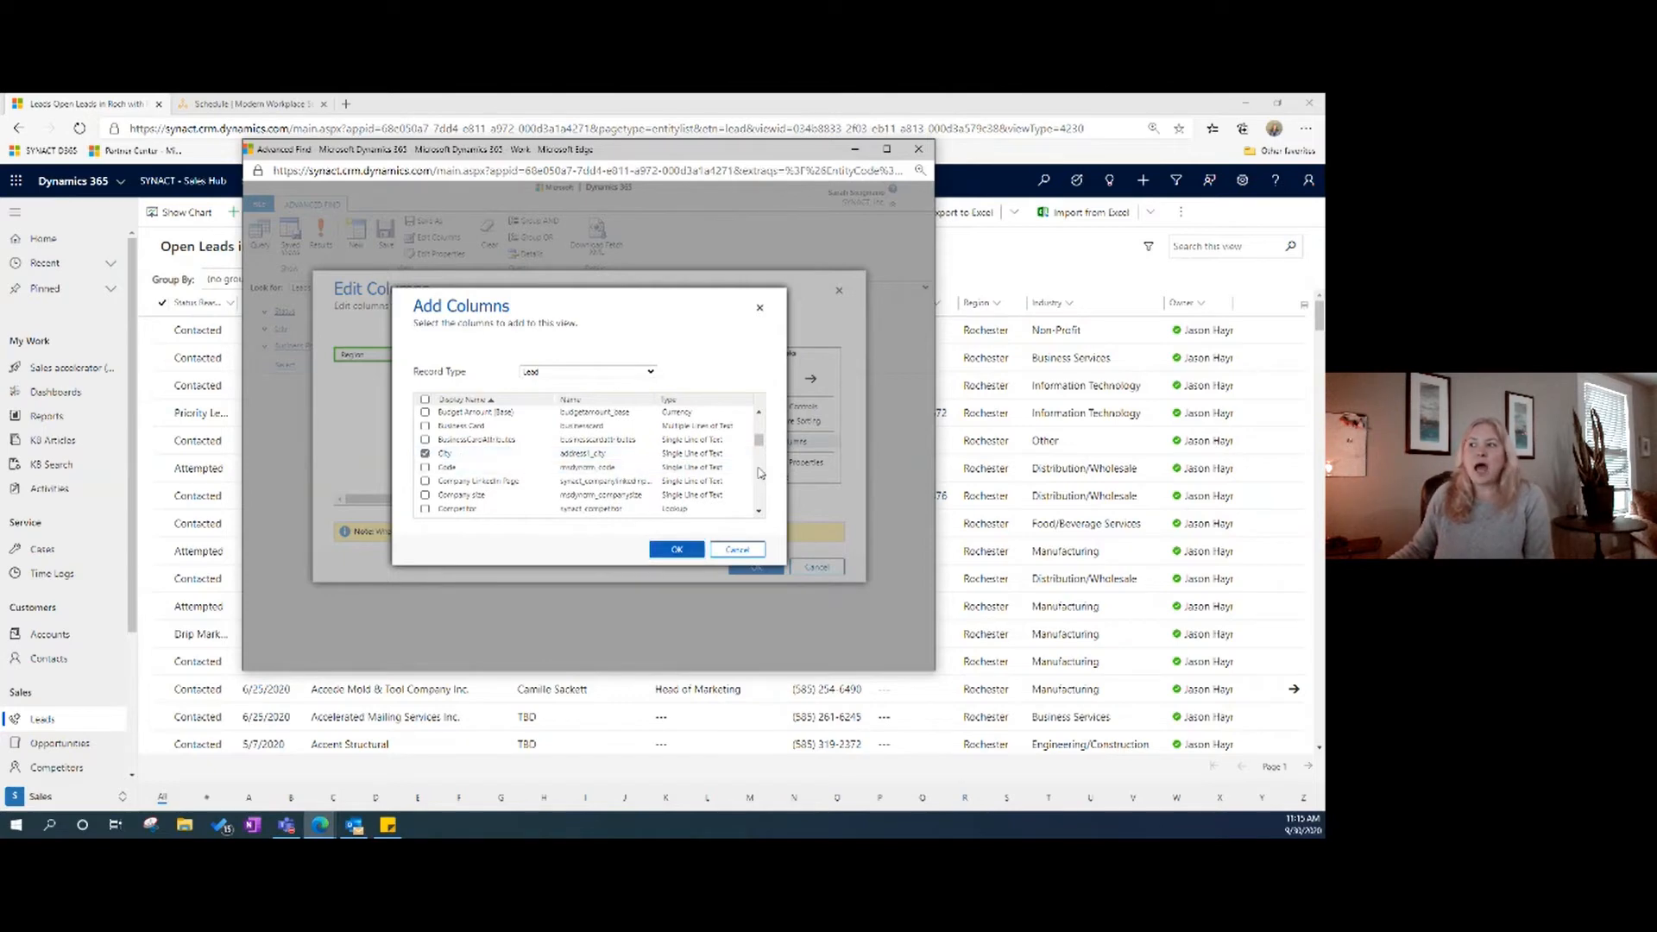
pyautogui.scroll(-1, 613, 469)
pyautogui.scroll(1, 612, 470)
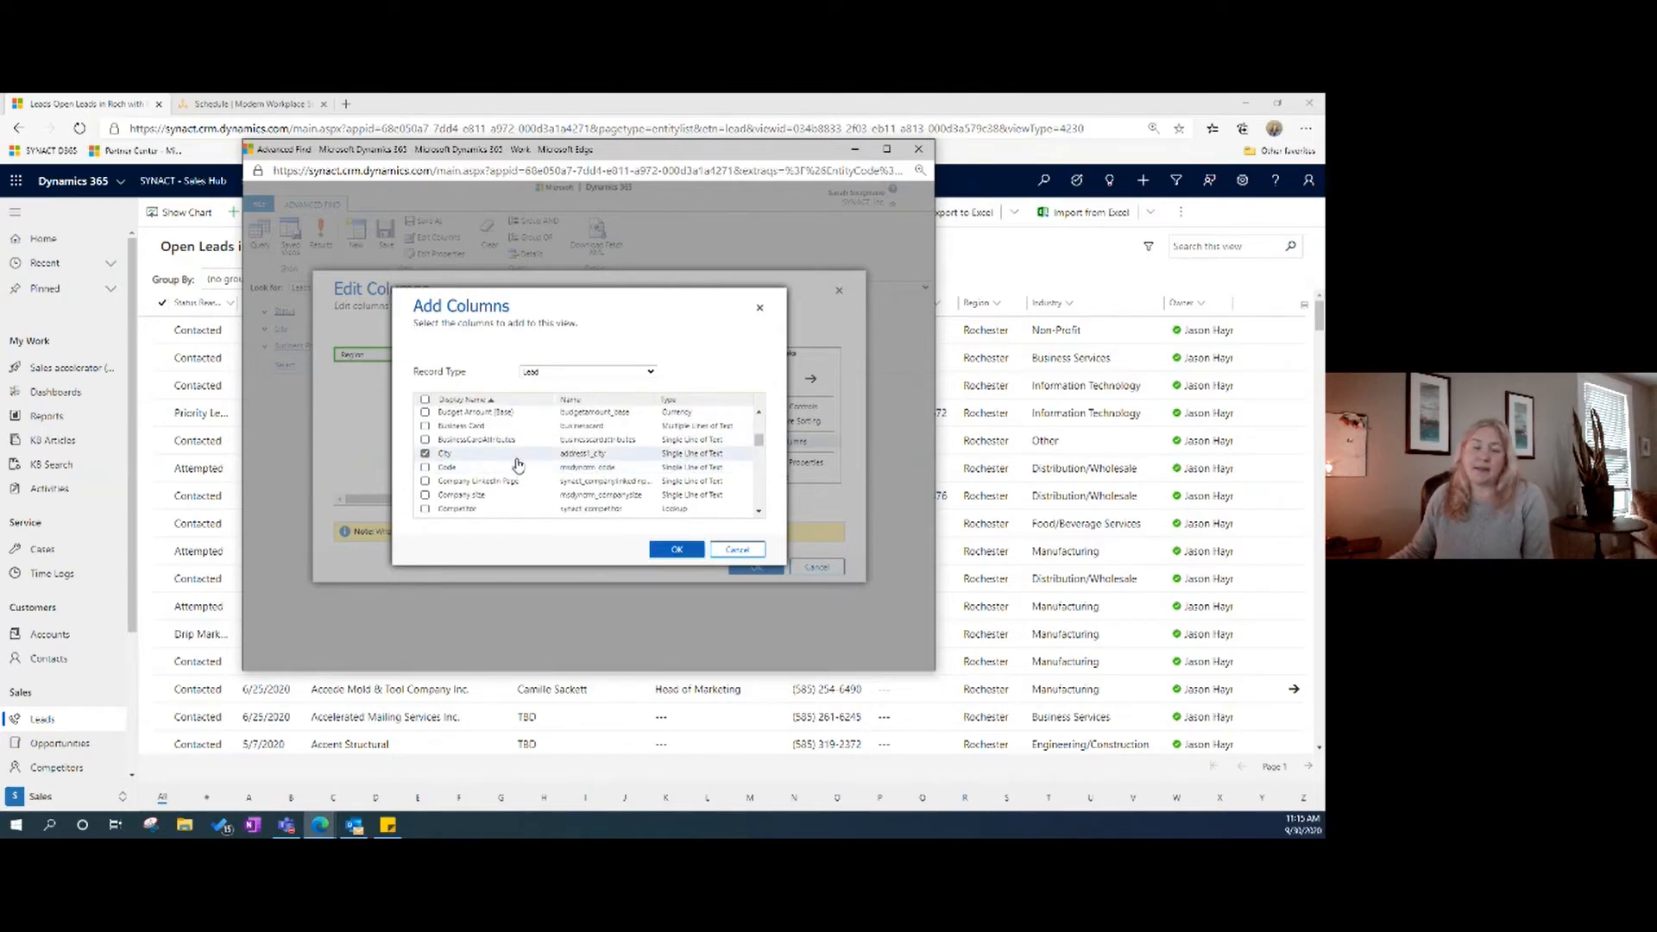
pyautogui.scroll(-1, 561, 491)
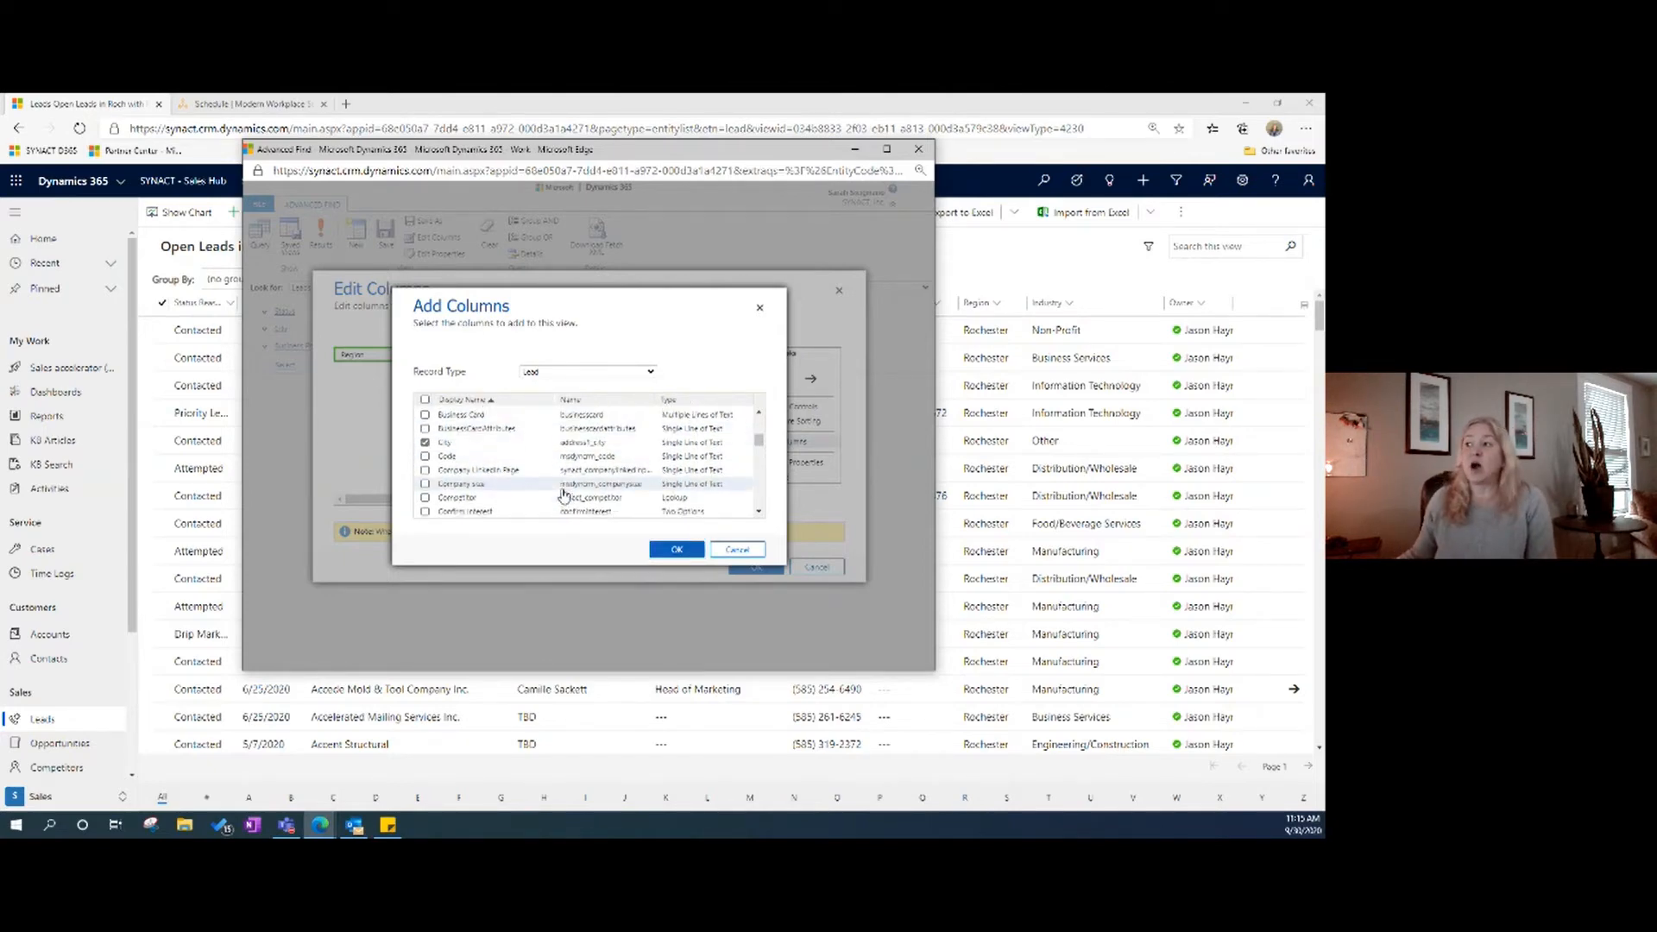
pyautogui.scroll(-3, 563, 494)
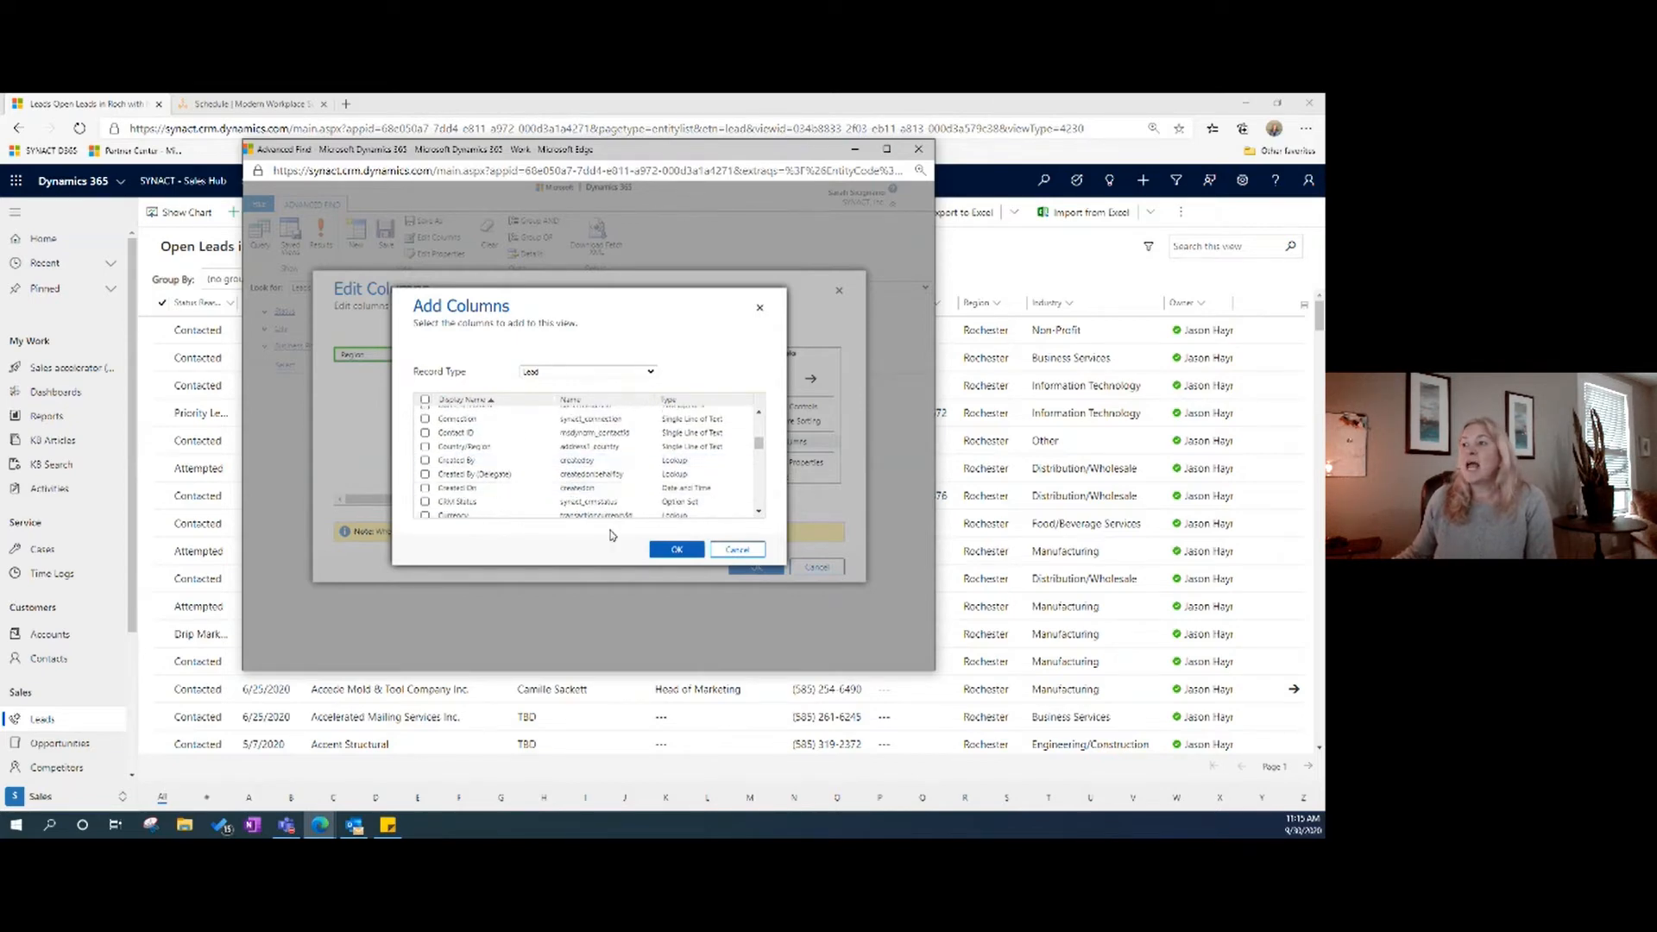
pyautogui.click(424, 489)
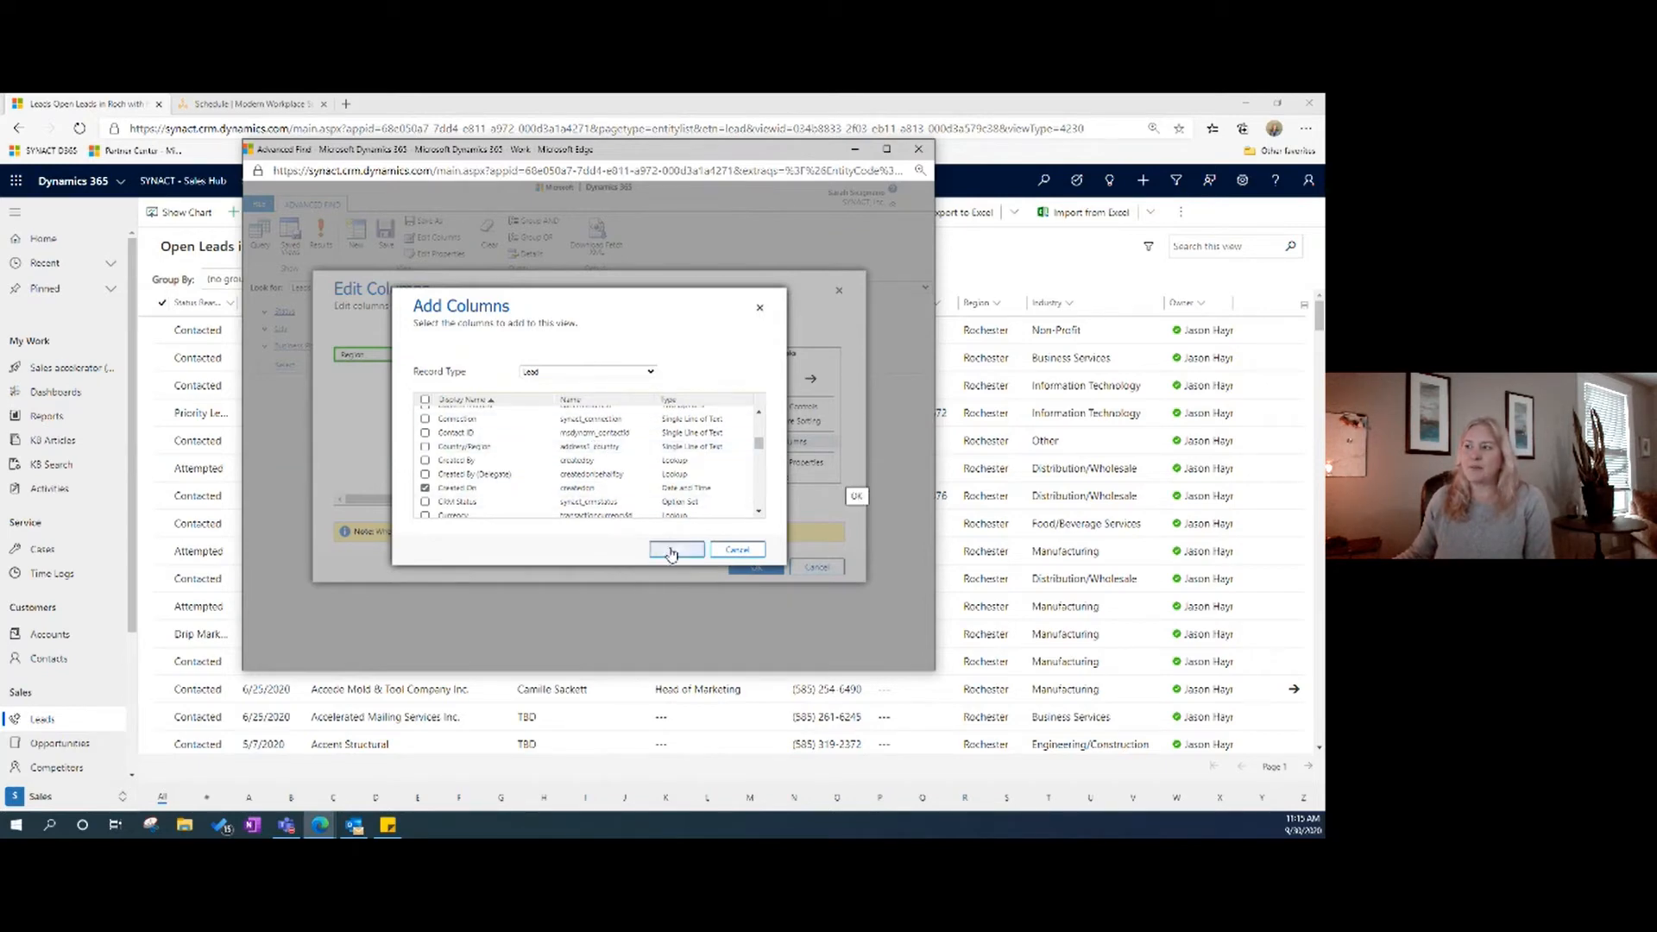
pyautogui.click(672, 551)
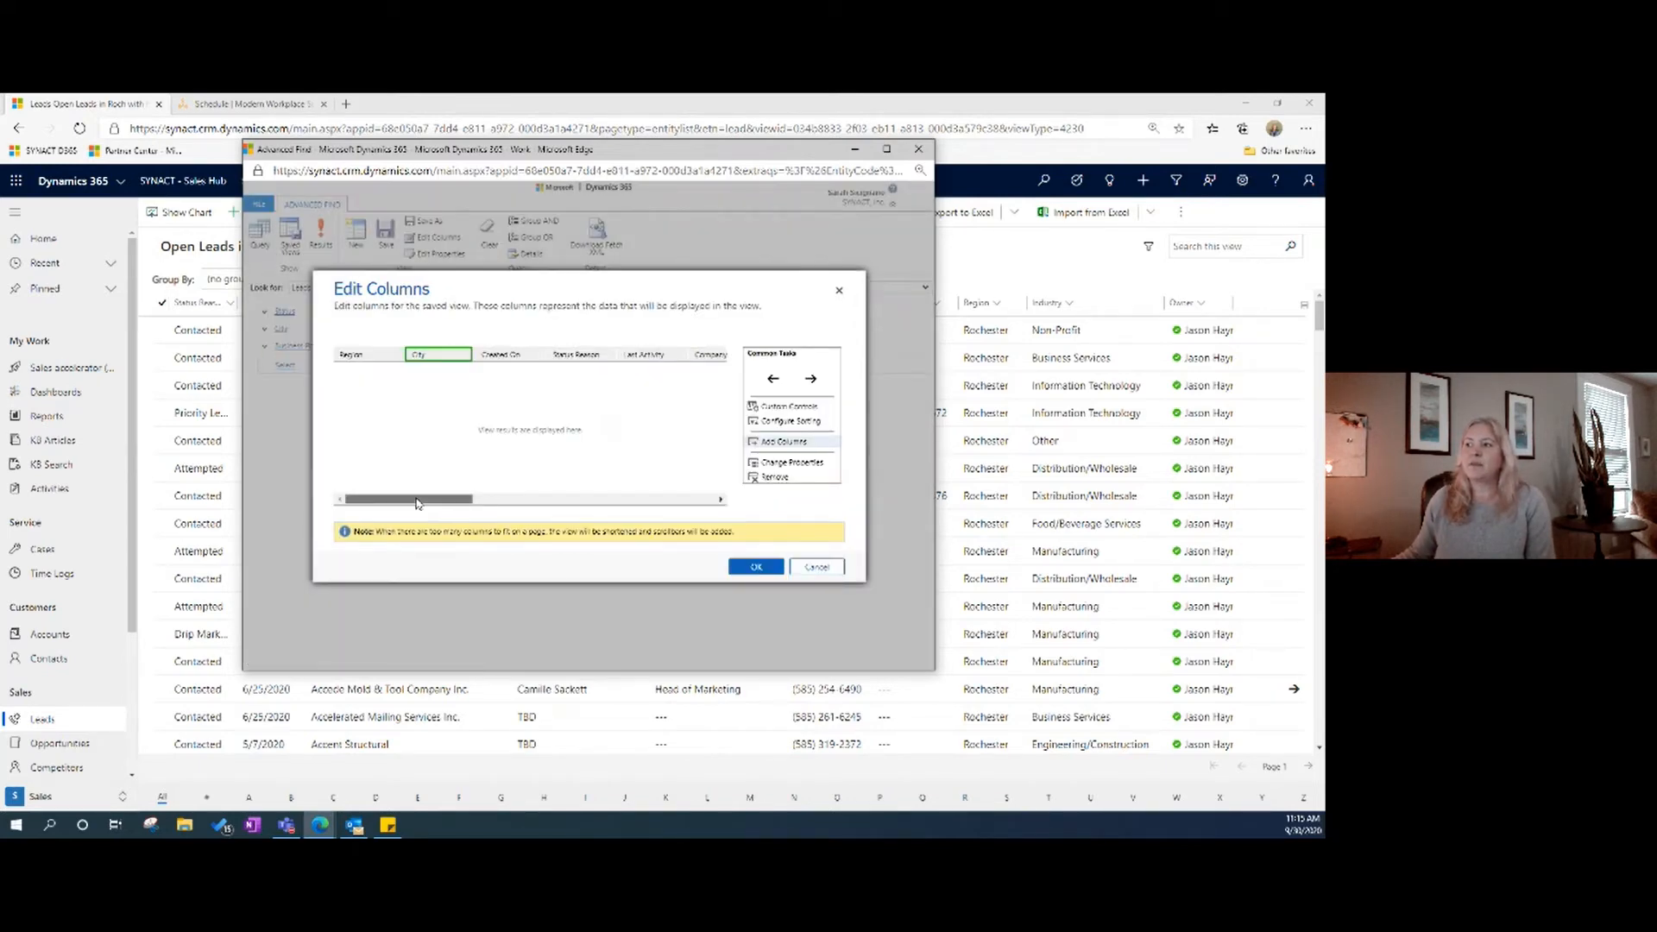
# Move the Created On column ahead of Region so it comes first in the view.
pyautogui.moveTo(416, 504); pyautogui.dragTo(357, 503)
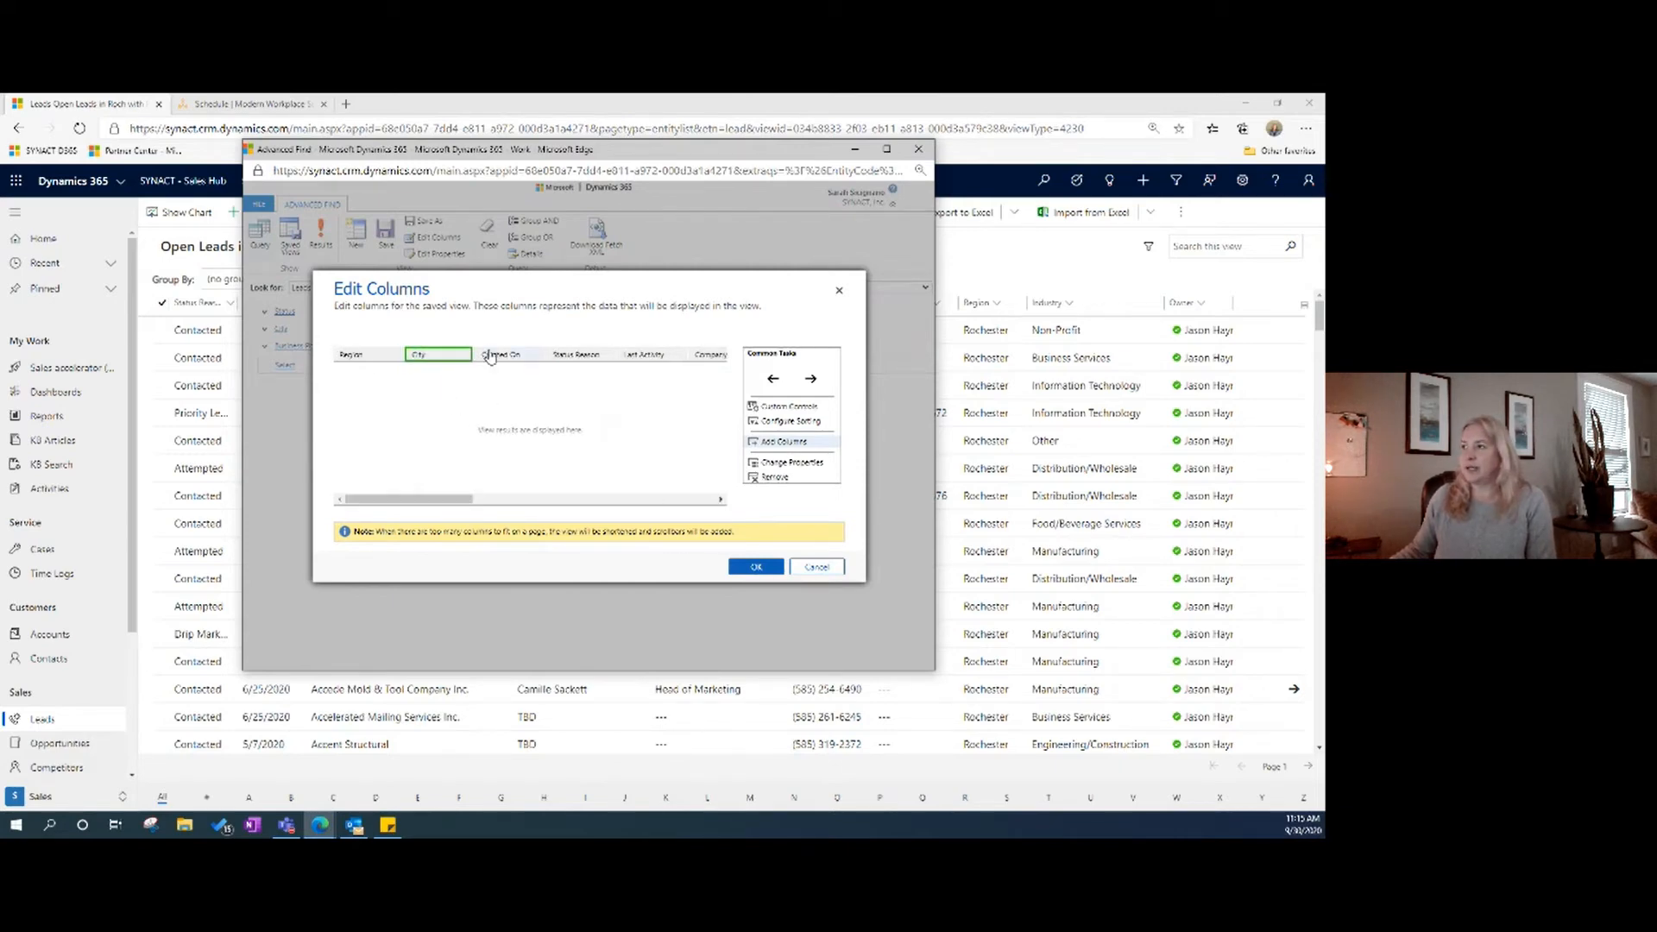
pyautogui.click(529, 360)
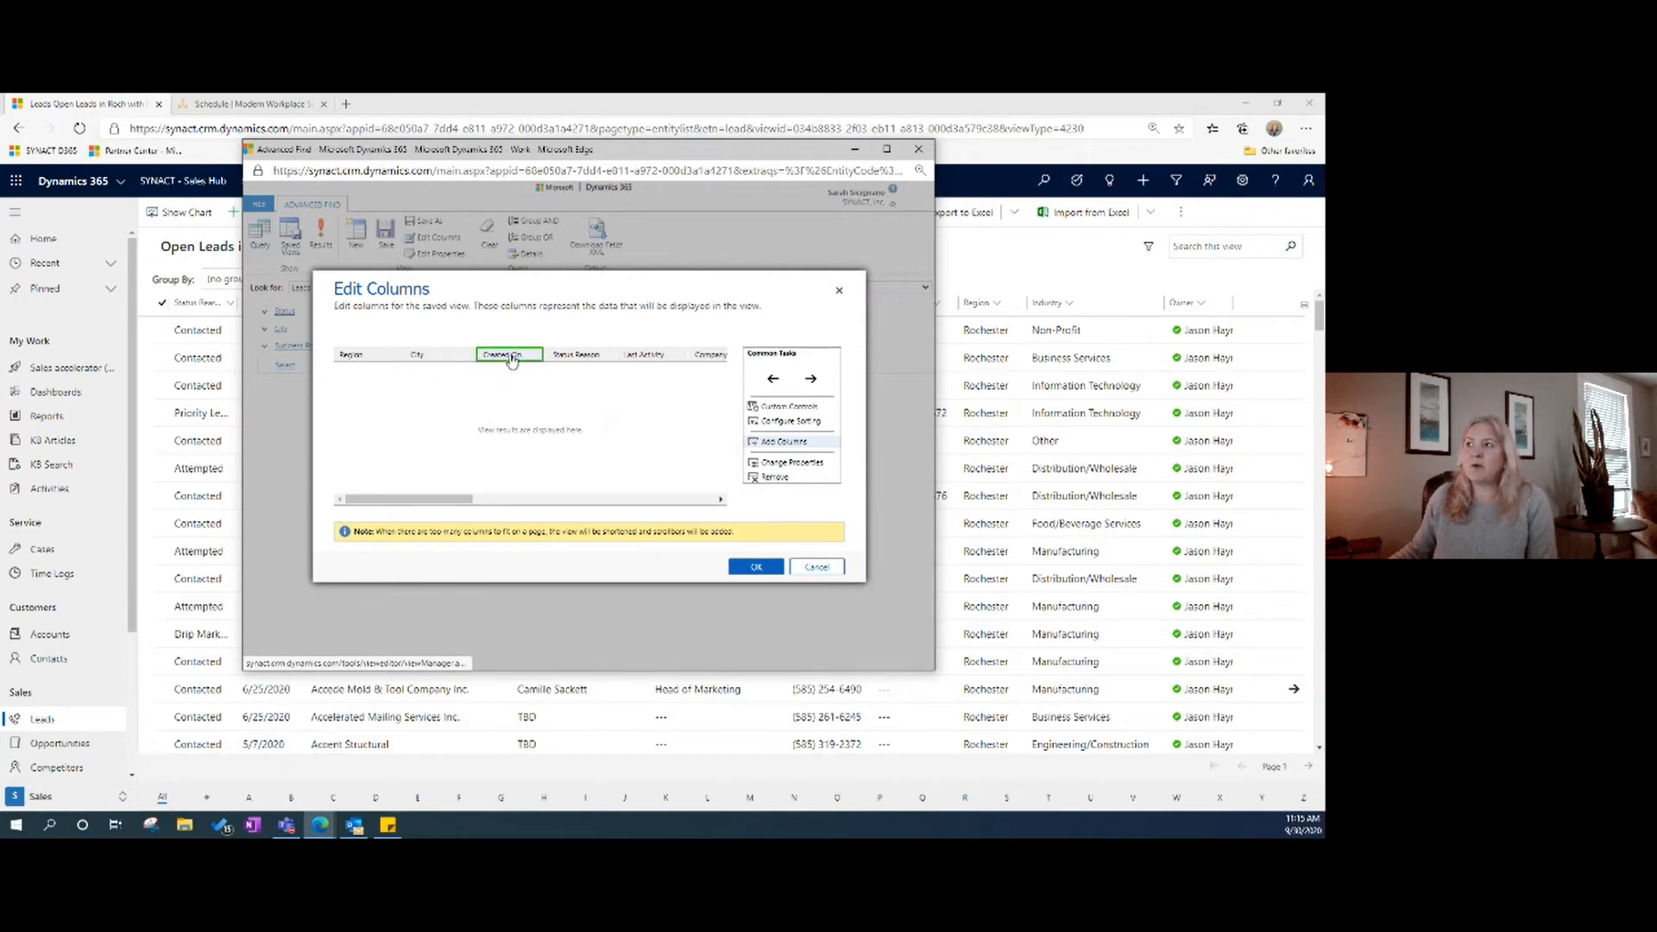
pyautogui.click(777, 380)
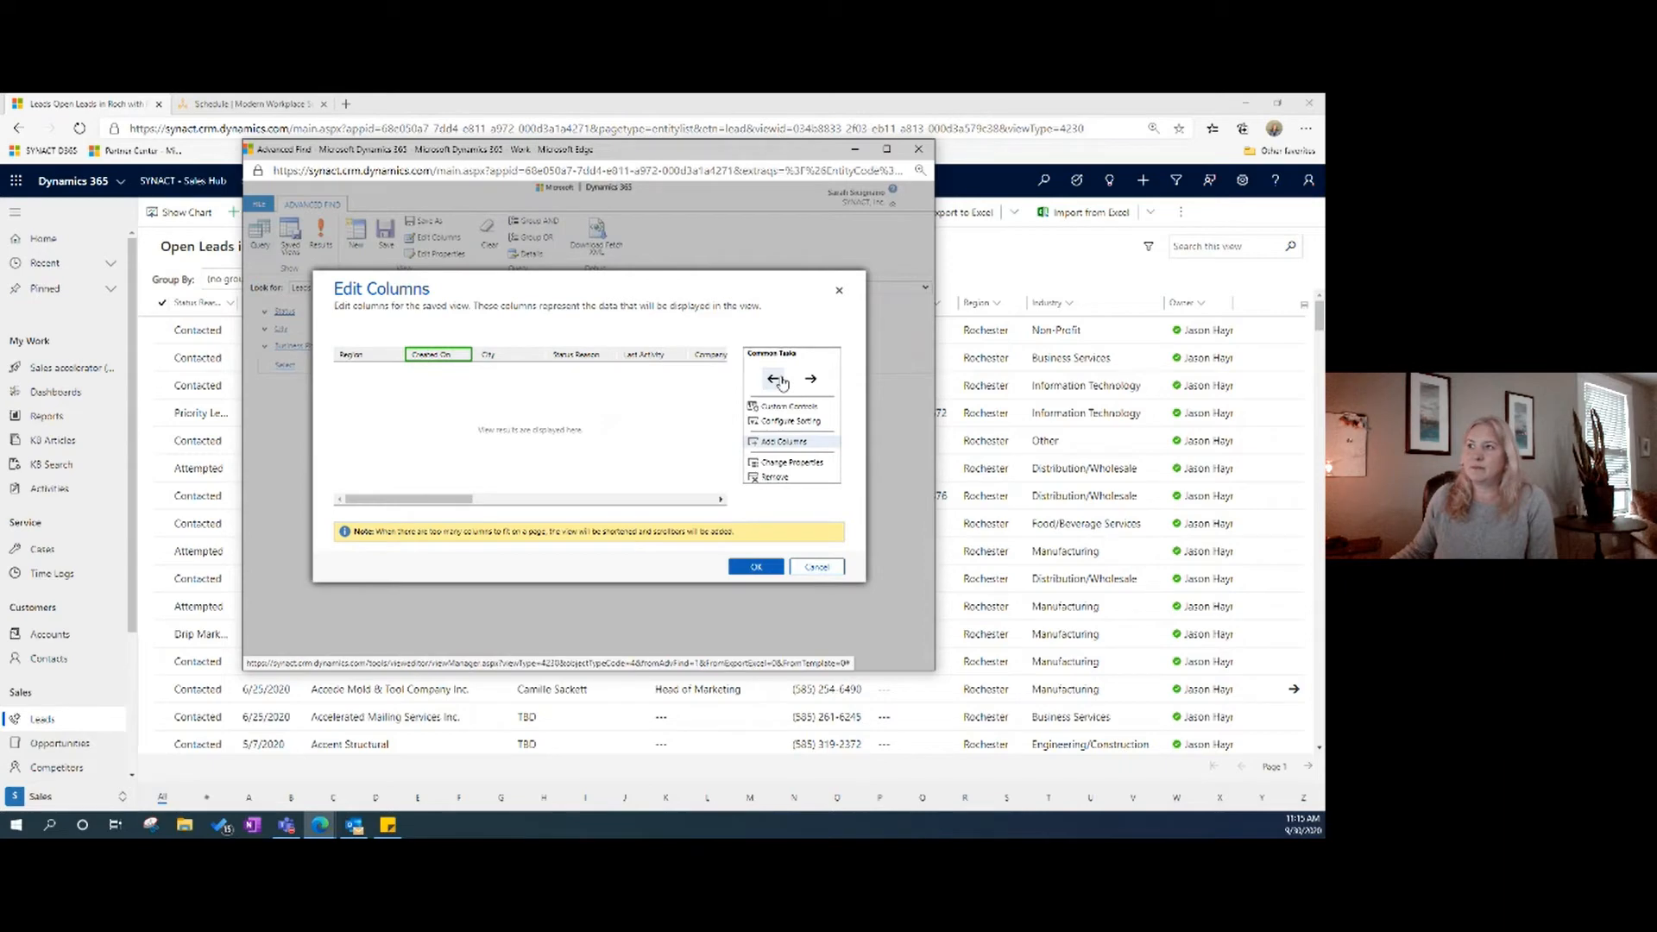
pyautogui.click(775, 380)
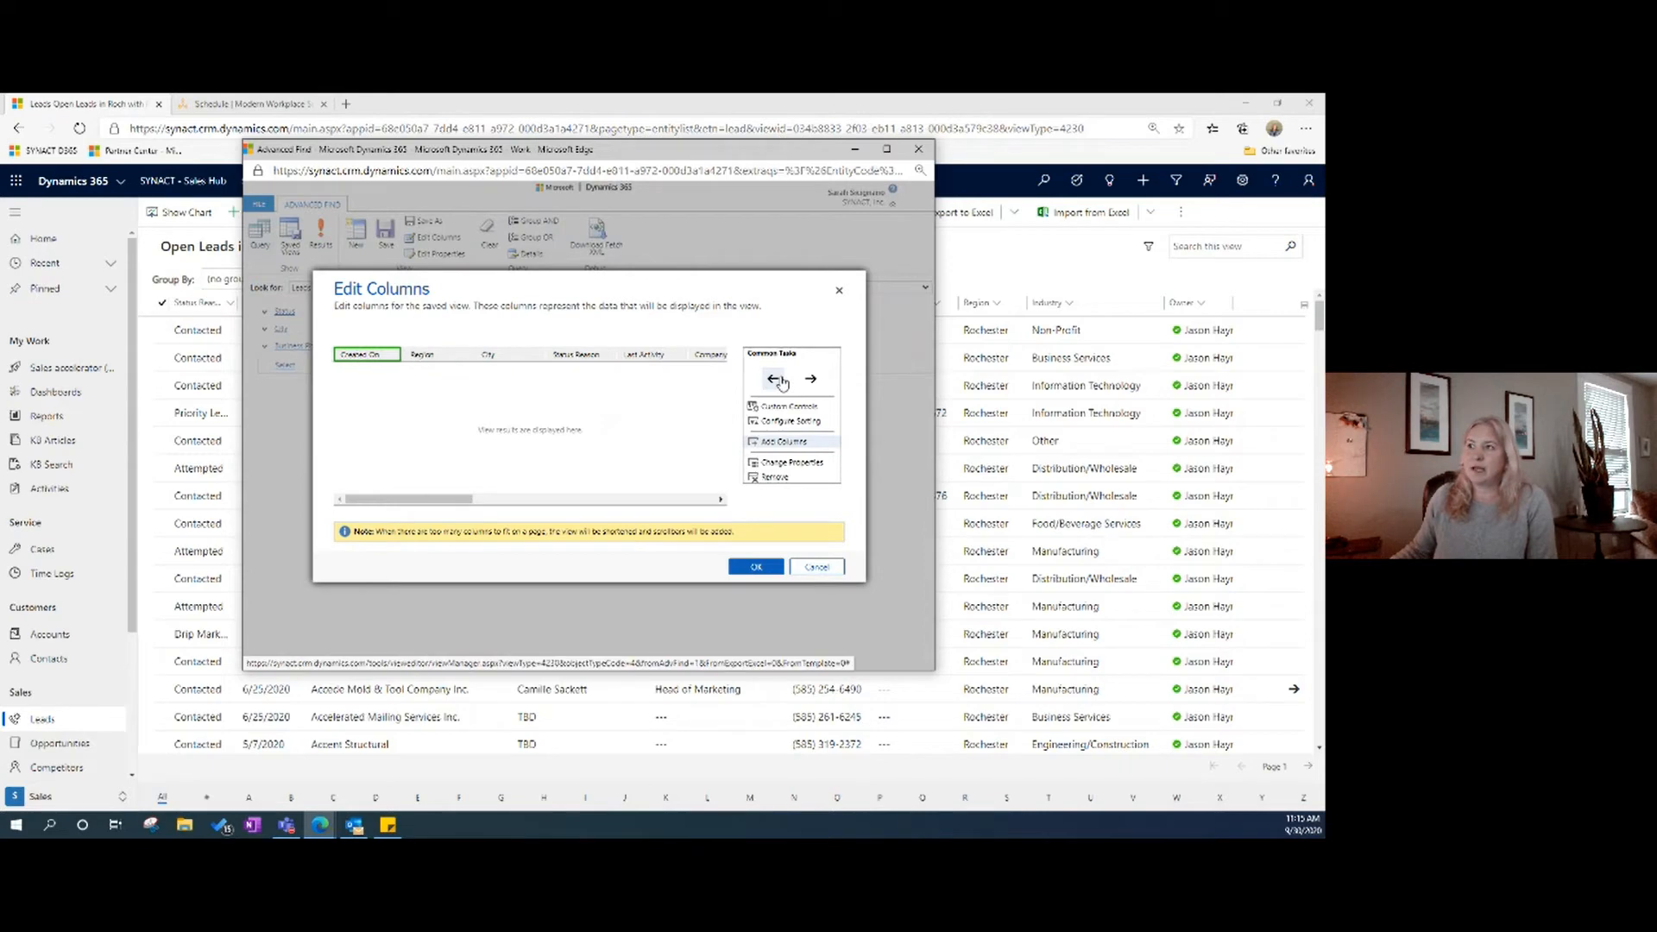
# Move the City column to the end of the view, after the Owner column.
pyautogui.click(510, 358)
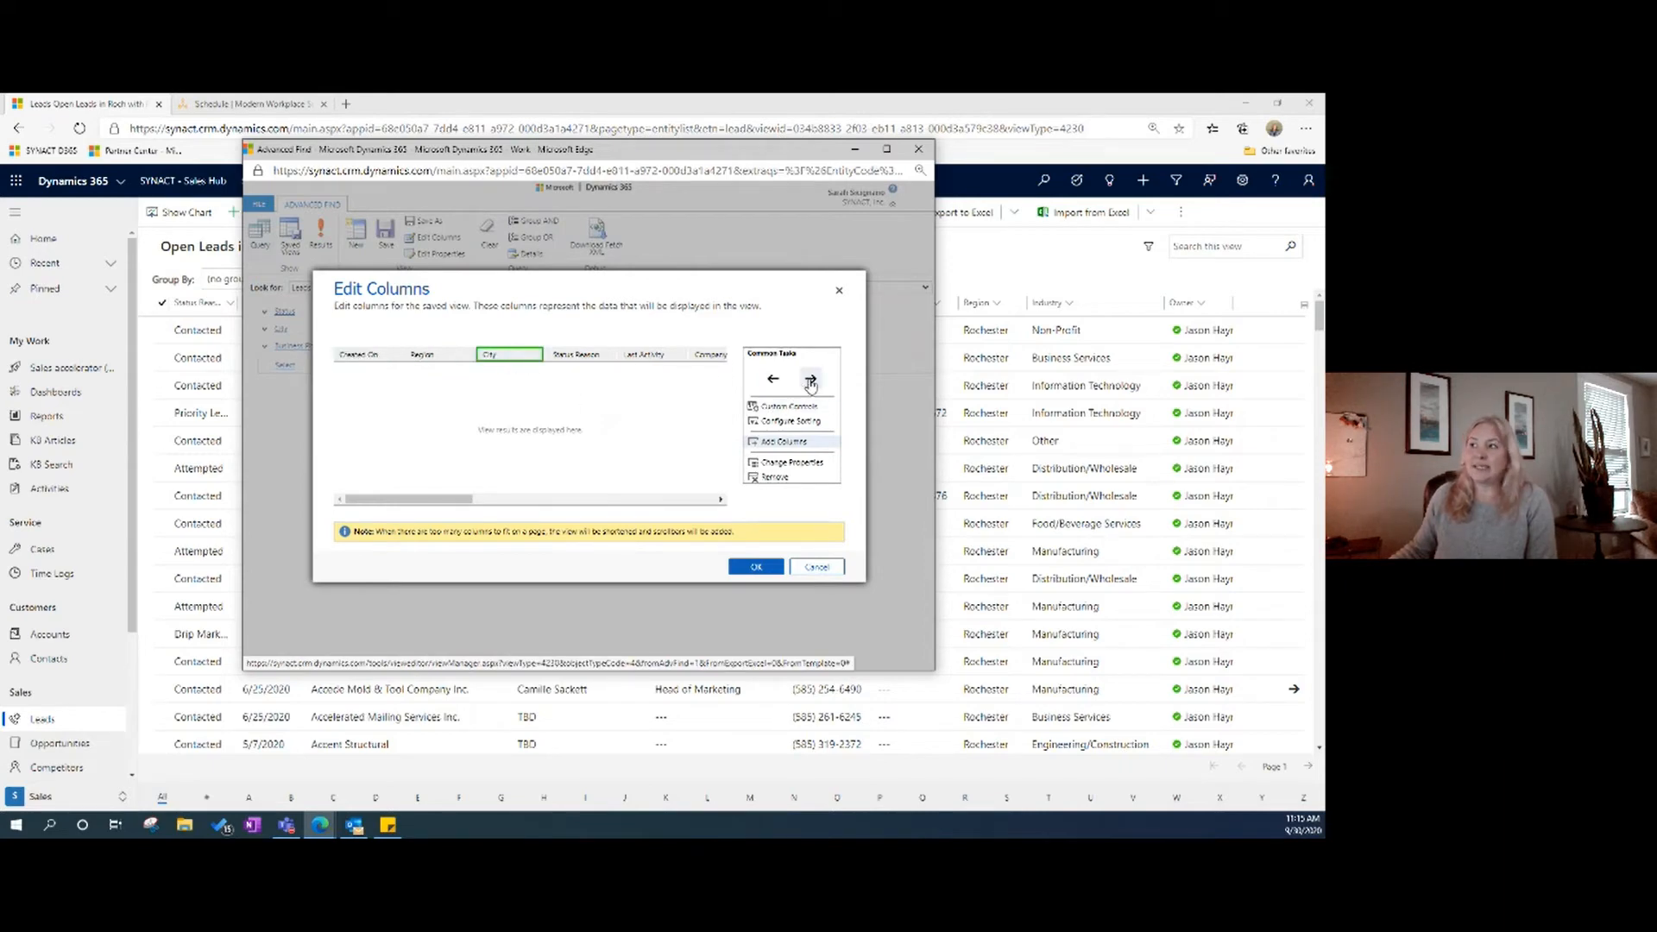
pyautogui.click(811, 381)
pyautogui.click(812, 381)
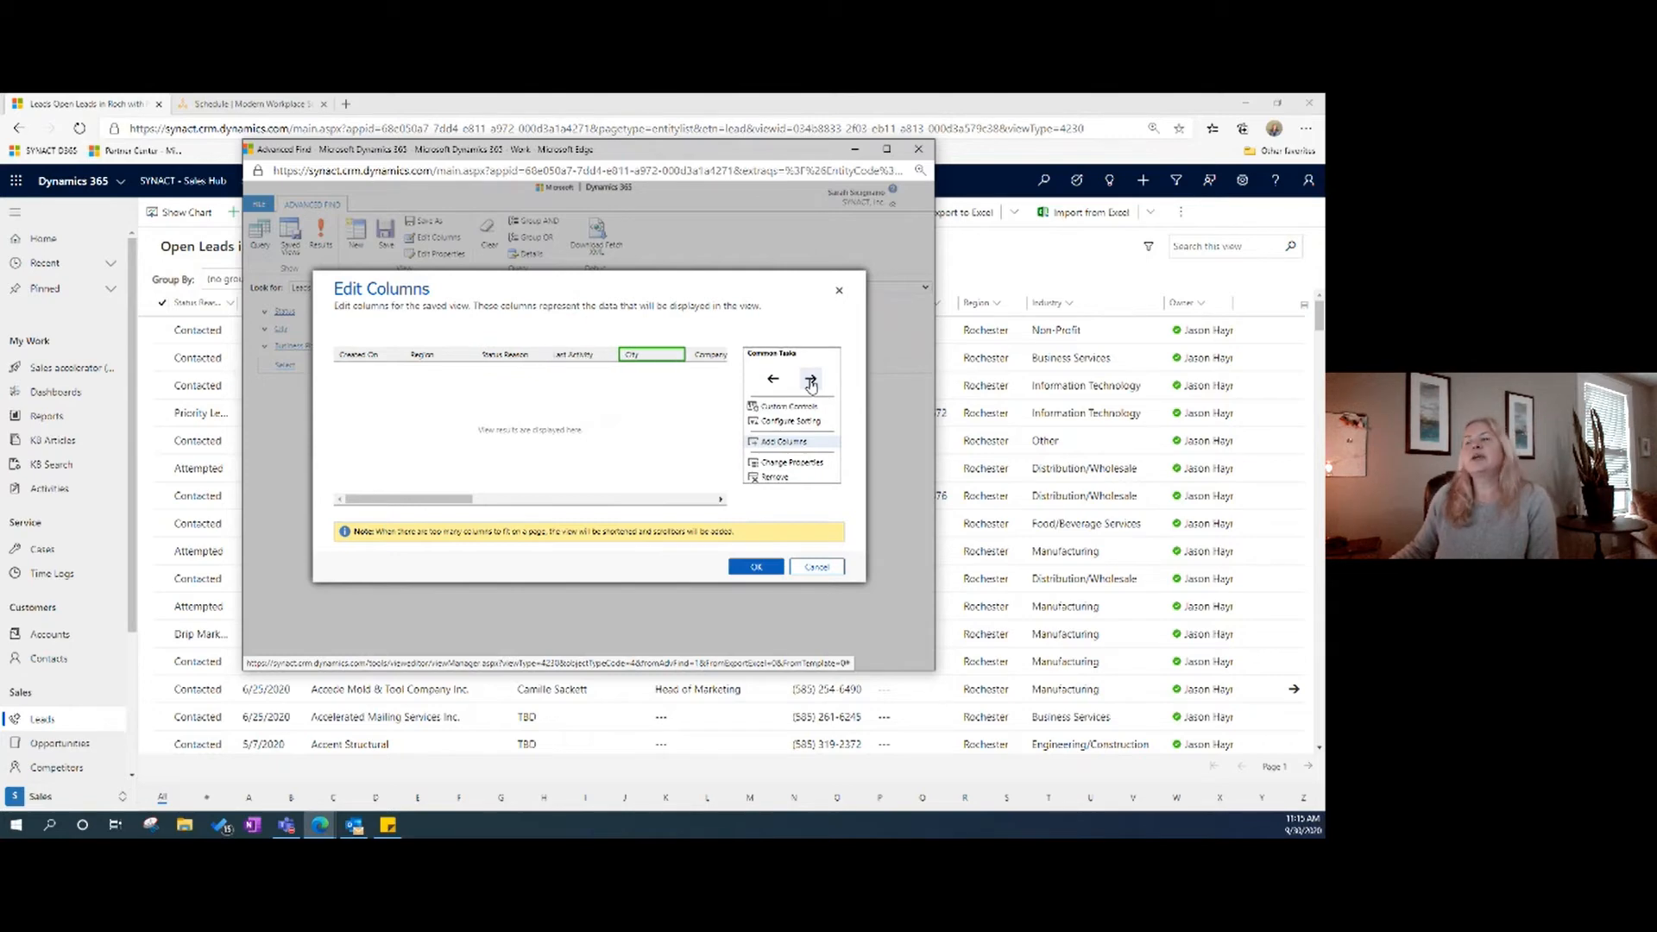
pyautogui.click(811, 380)
pyautogui.click(811, 380)
pyautogui.click(811, 380)
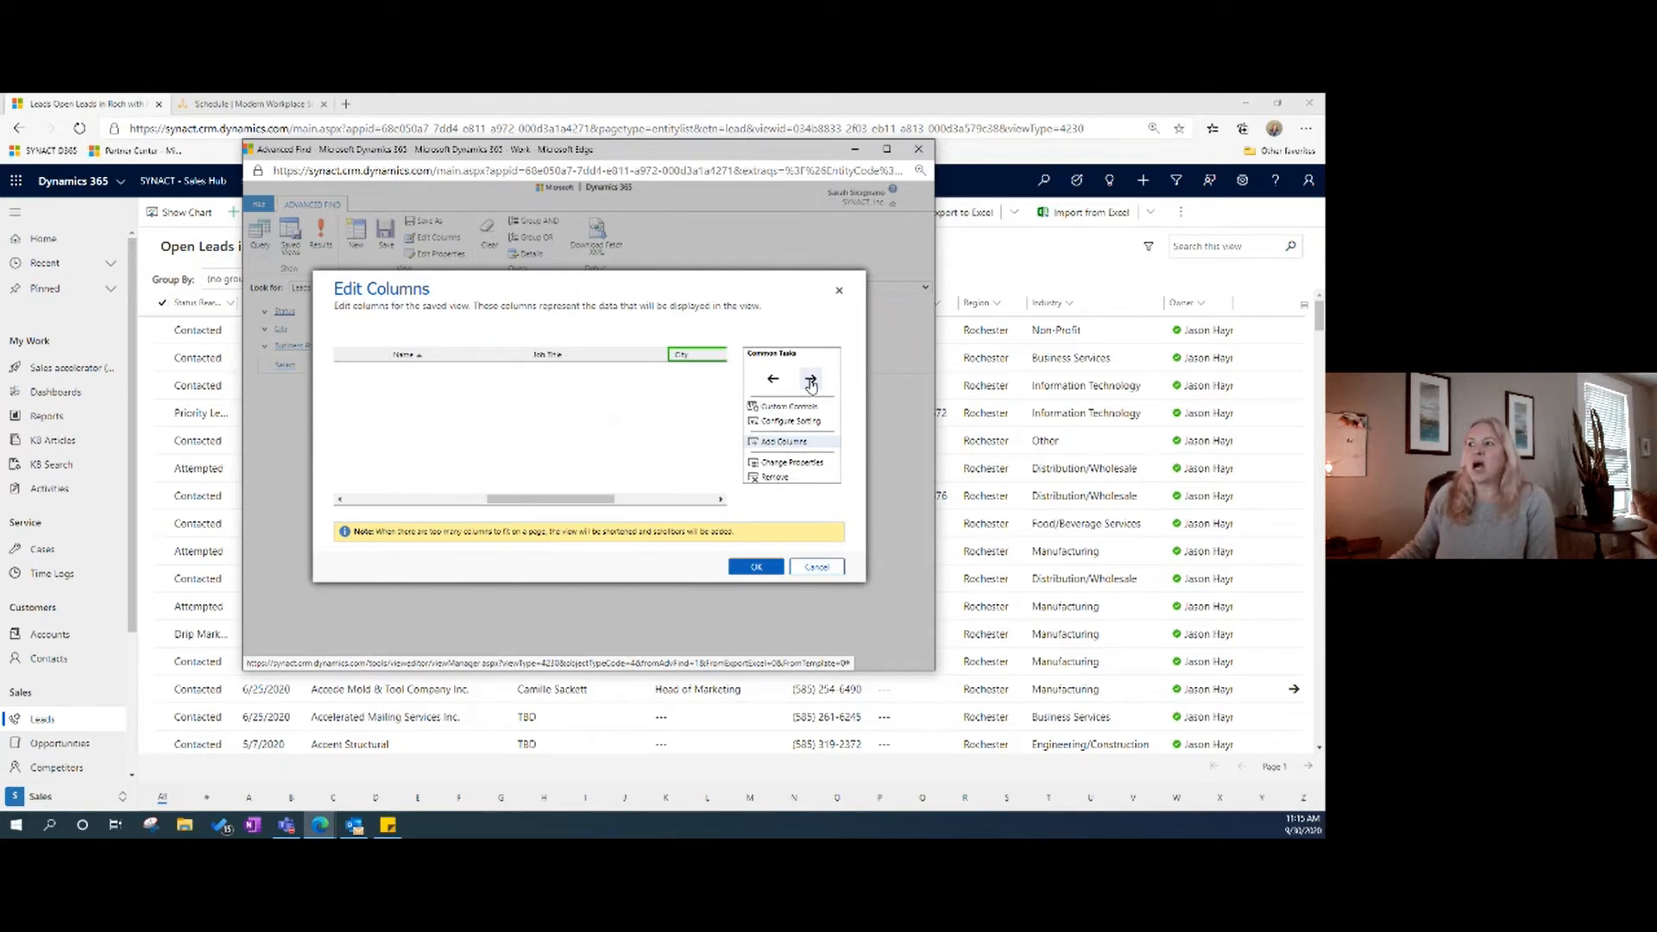
pyautogui.click(811, 381)
pyautogui.click(812, 380)
pyautogui.click(811, 381)
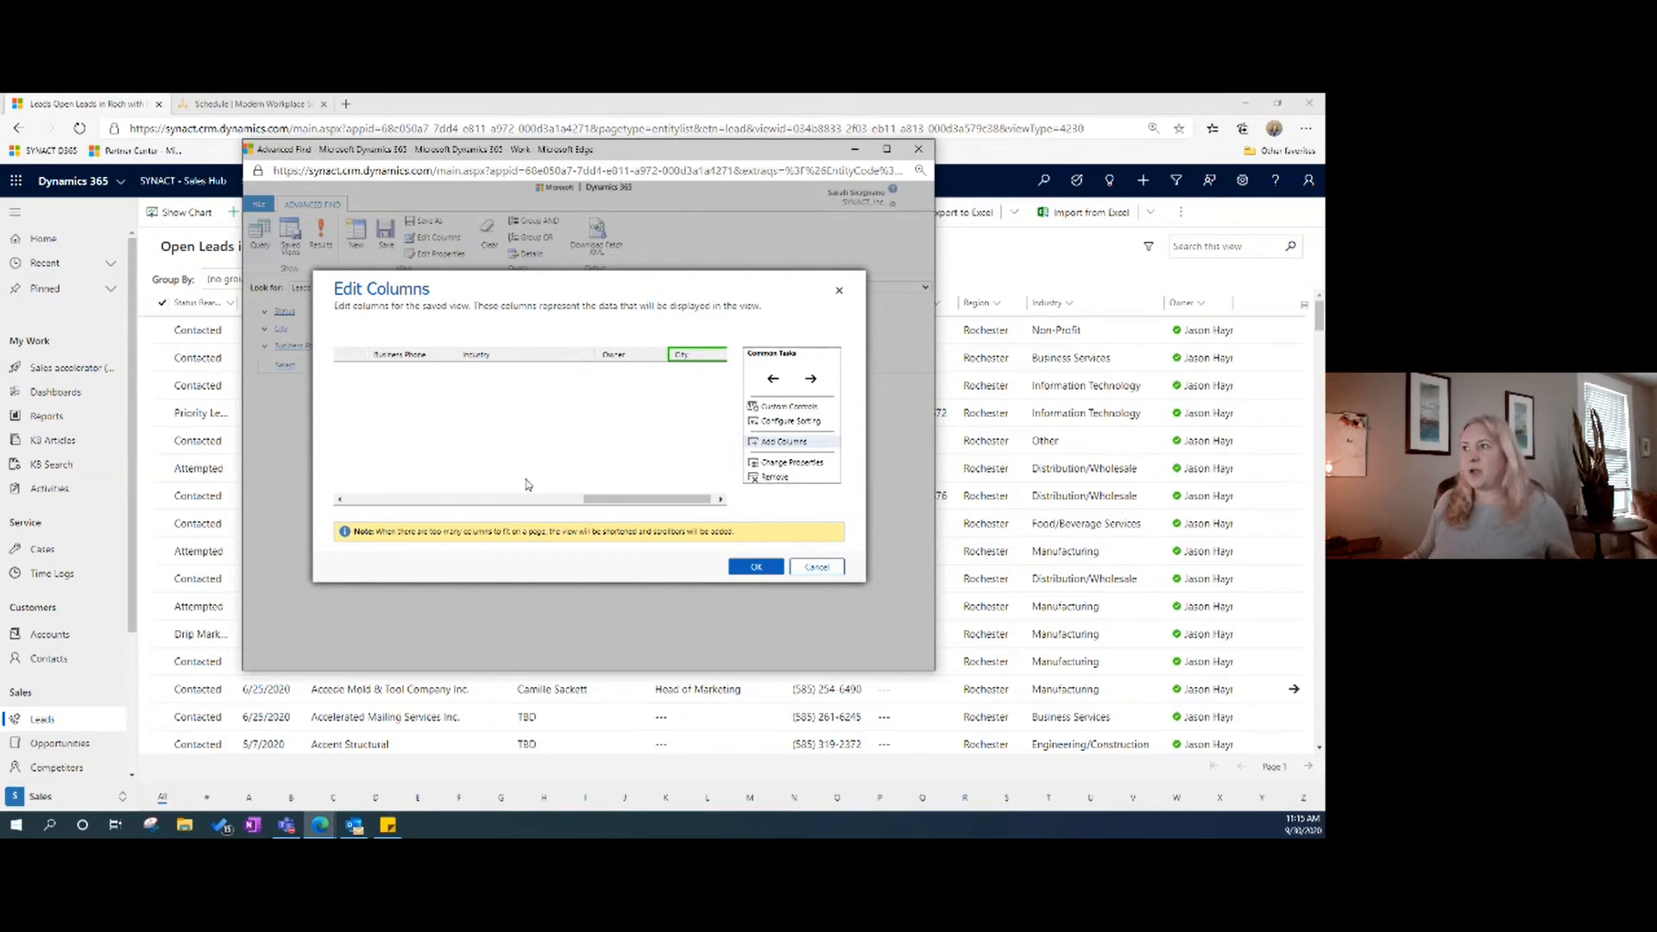
# Set the Created On column's width to 150px and apply the column edits to the query.
pyautogui.moveTo(584, 498); pyautogui.dragTo(323, 494)
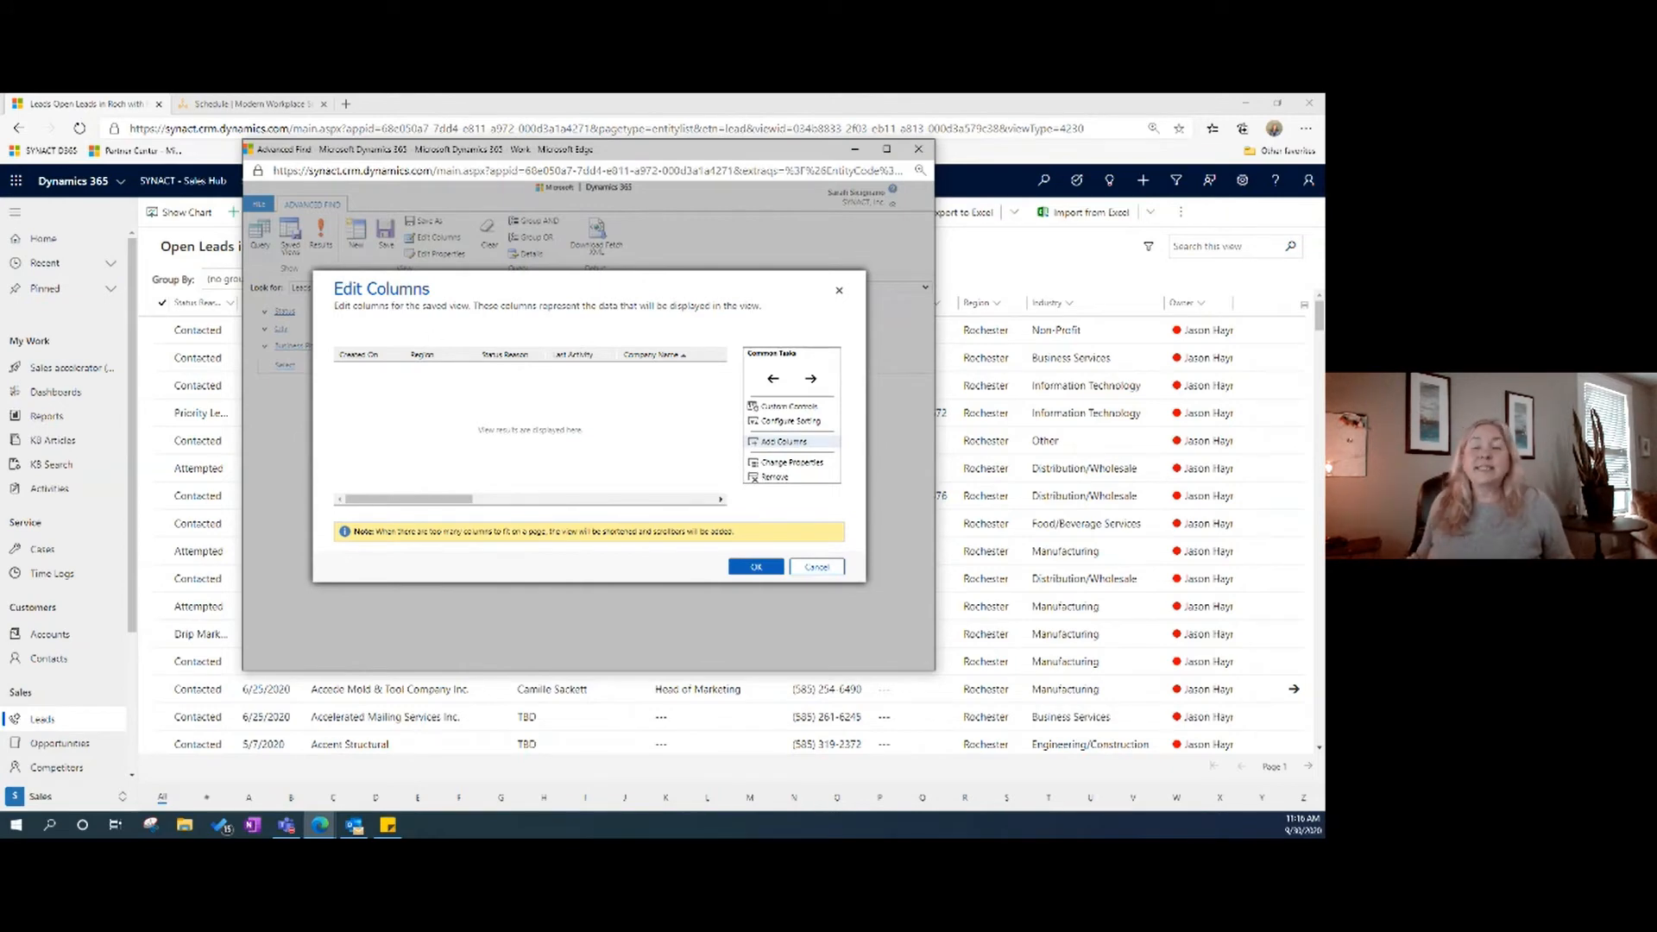
pyautogui.doubleClick(374, 361)
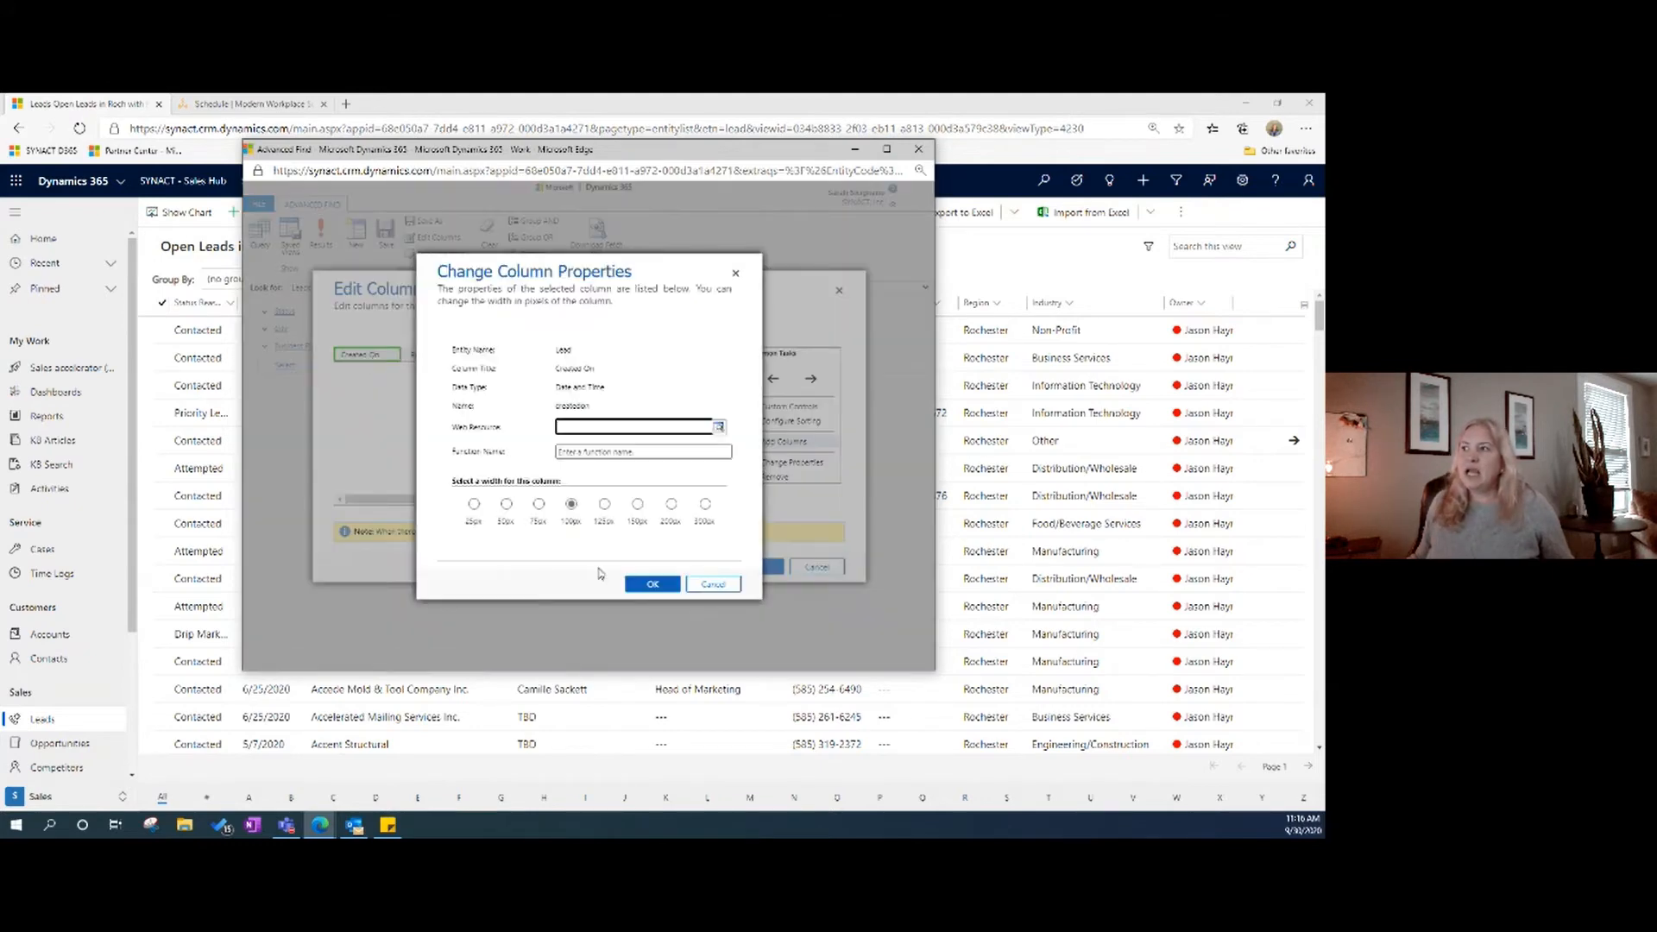
pyautogui.click(637, 505)
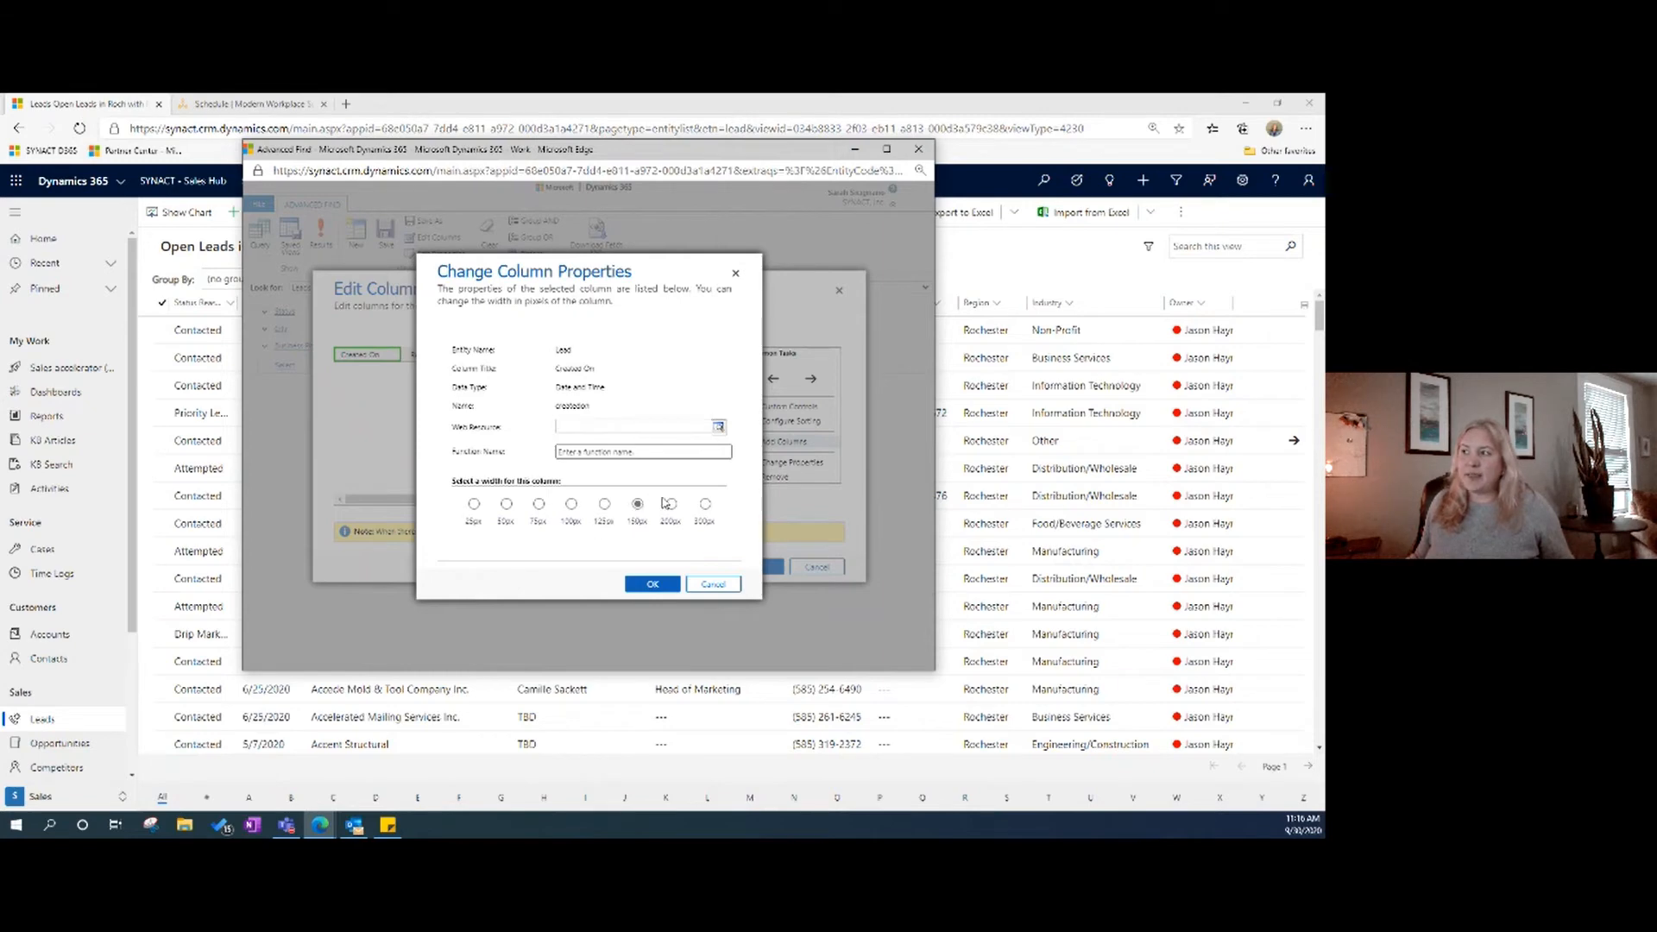
pyautogui.click(653, 584)
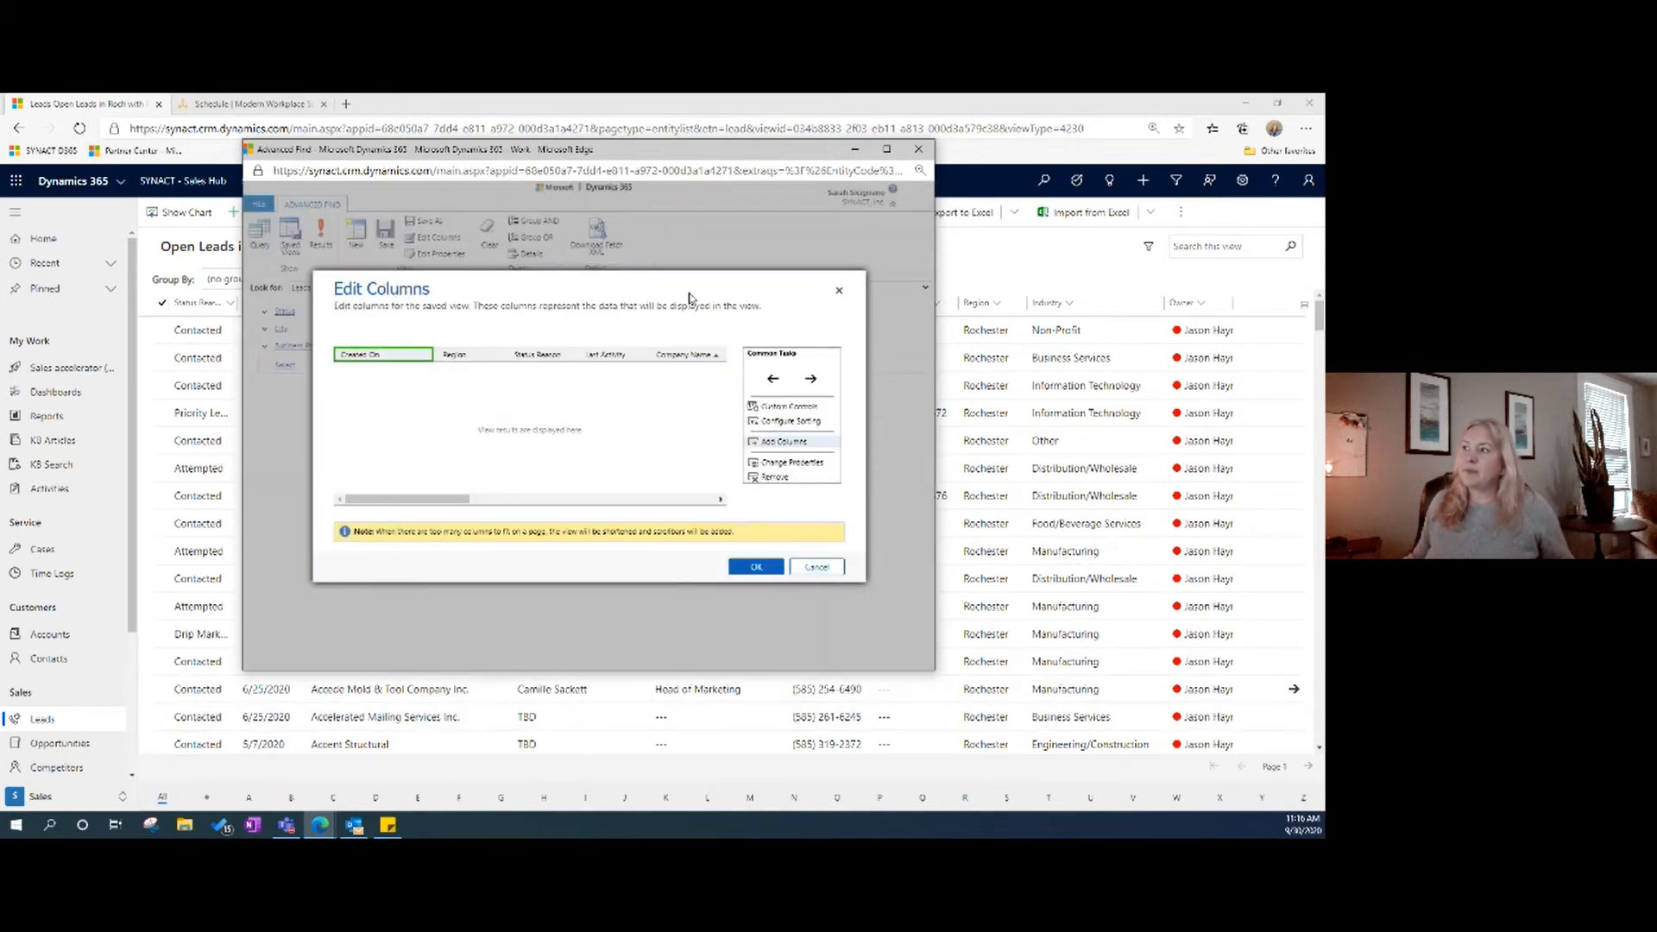
pyautogui.click(747, 566)
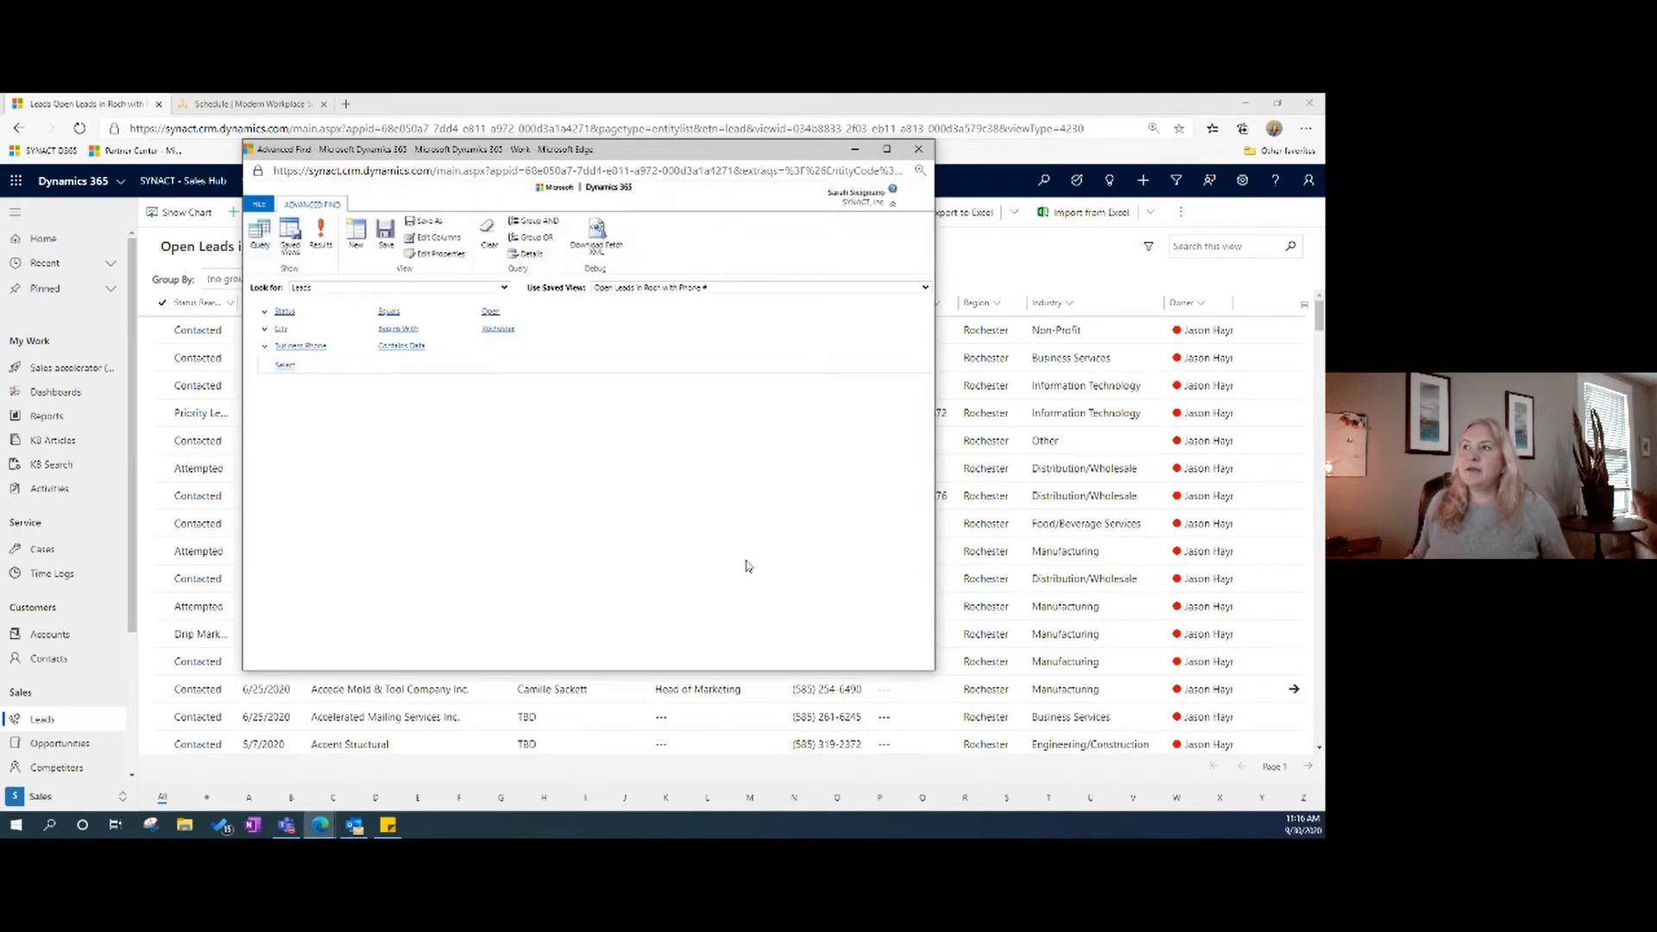
# Save the column changes to the view, close Advanced Find and refresh the leads list.
pyautogui.click(386, 243)
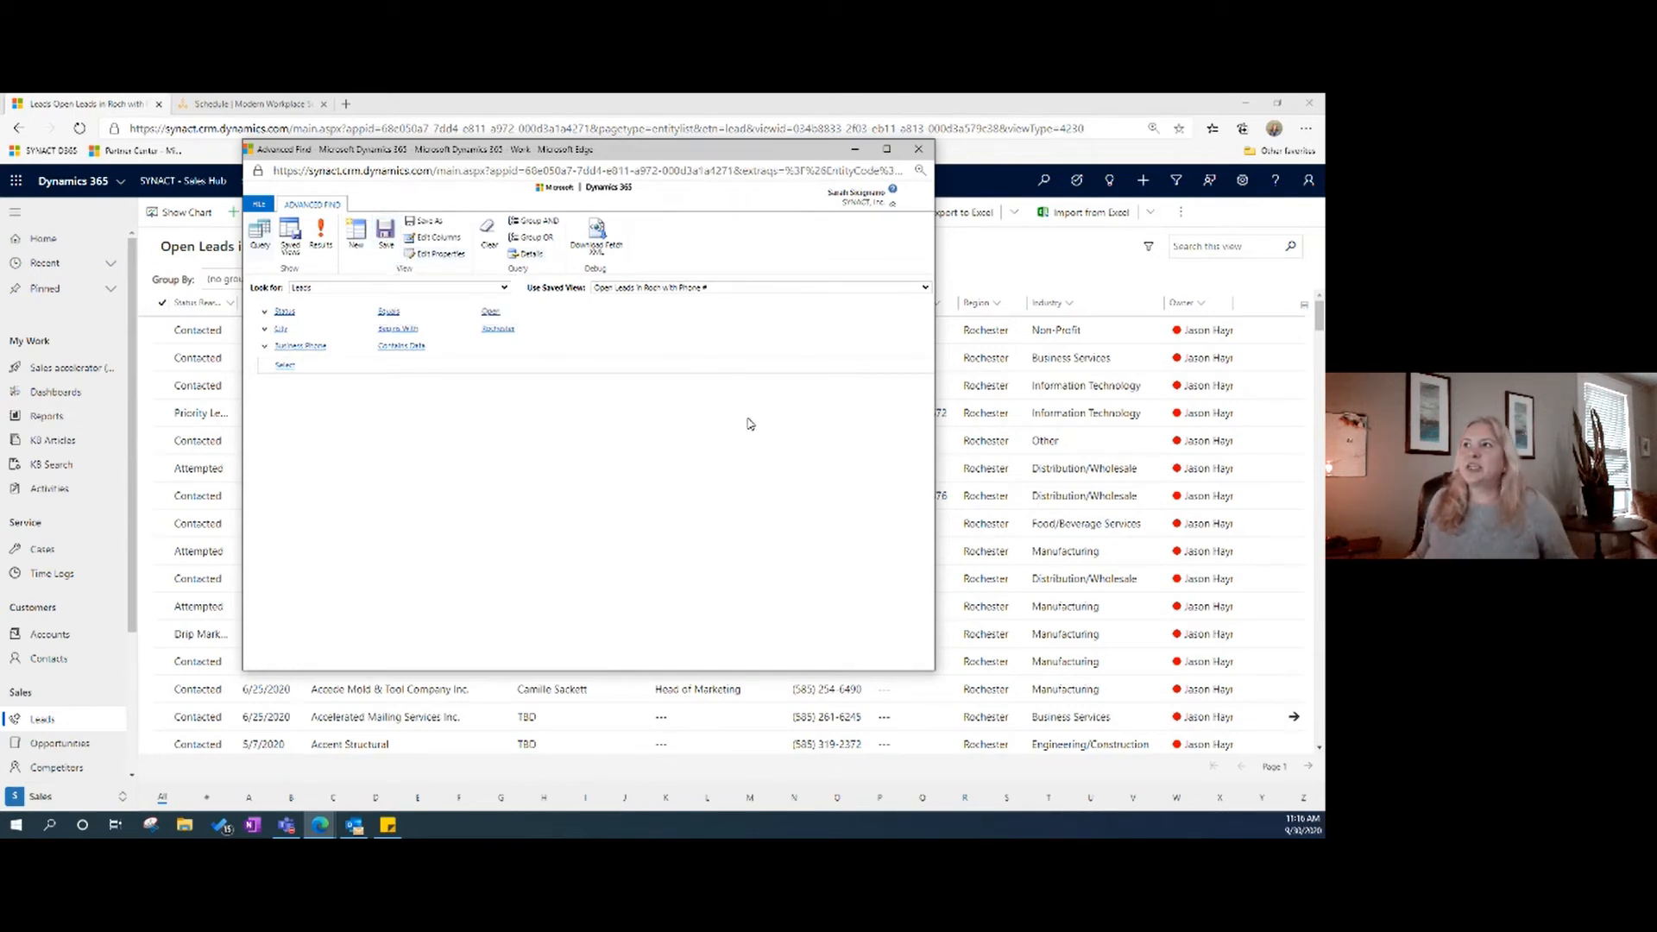
pyautogui.click(918, 148)
pyautogui.click(304, 215)
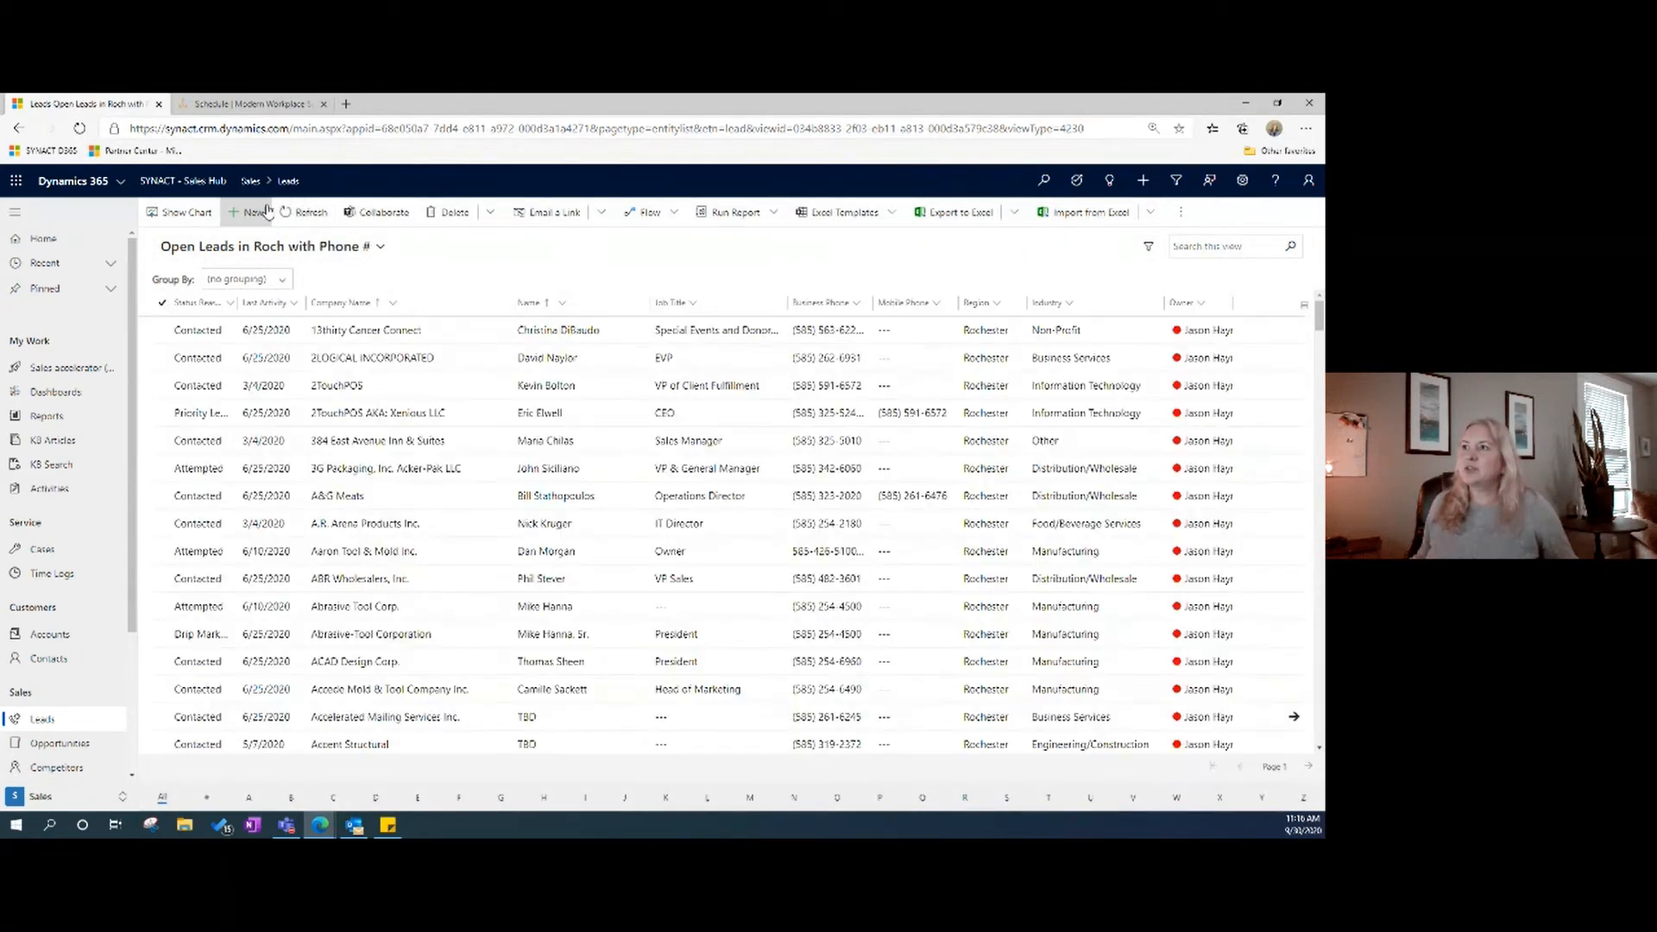
# Try to reload the view's columns by switching to My Open Leads and back to Open Leads in Roch with Phone #.
pyautogui.click(373, 250)
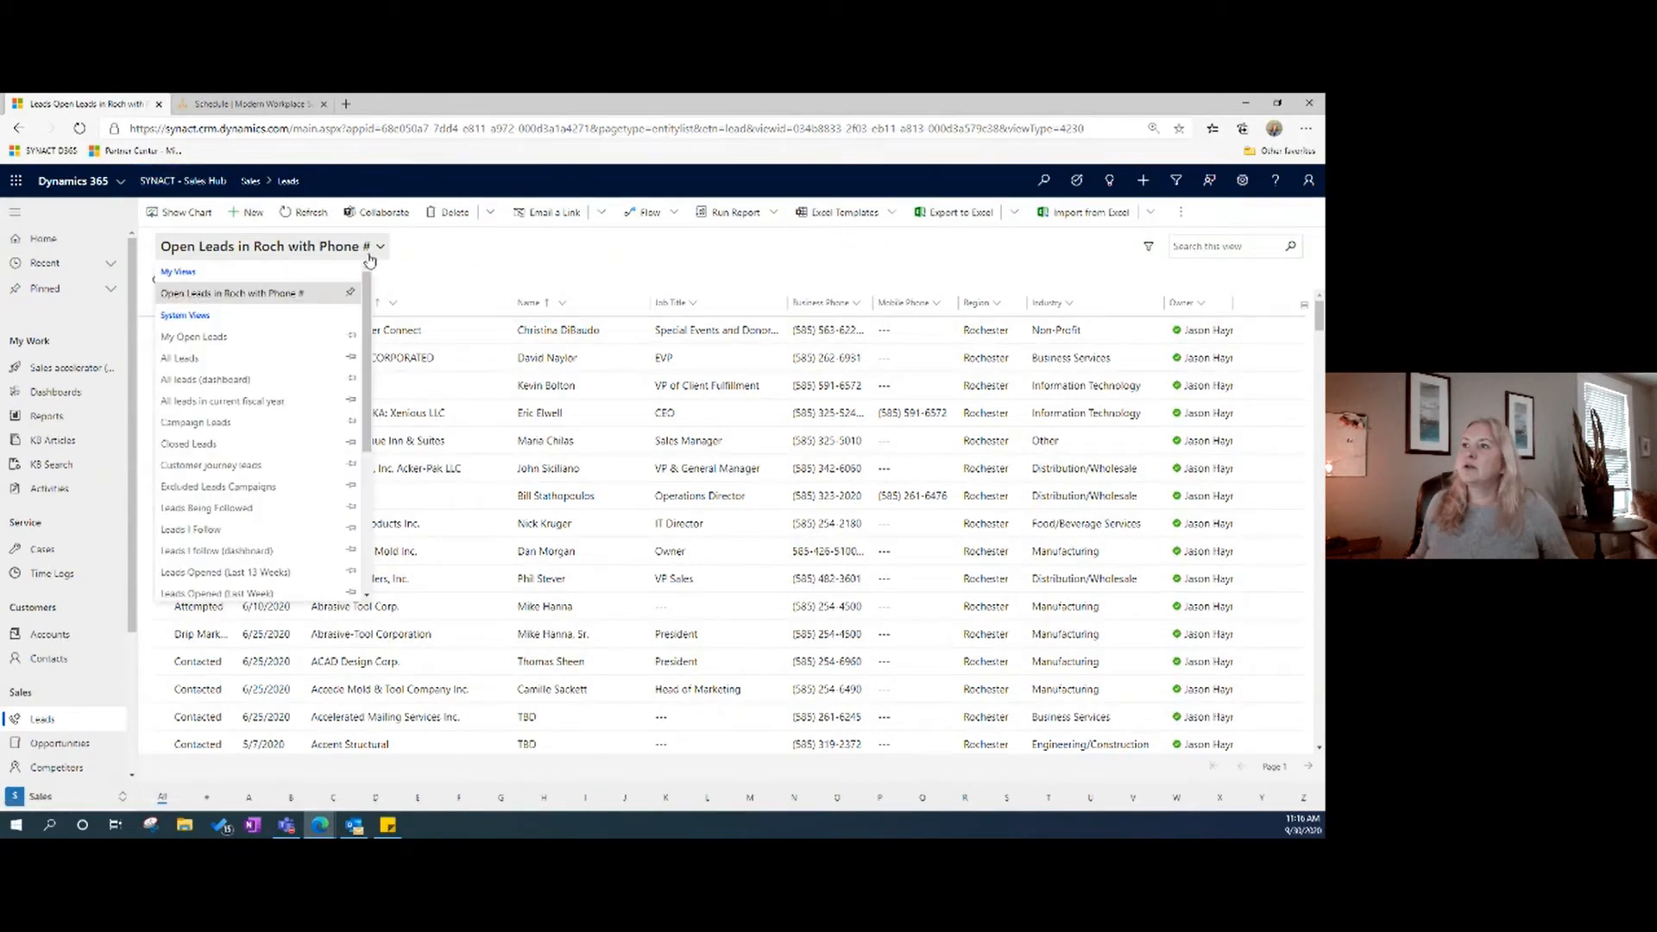
pyautogui.click(181, 345)
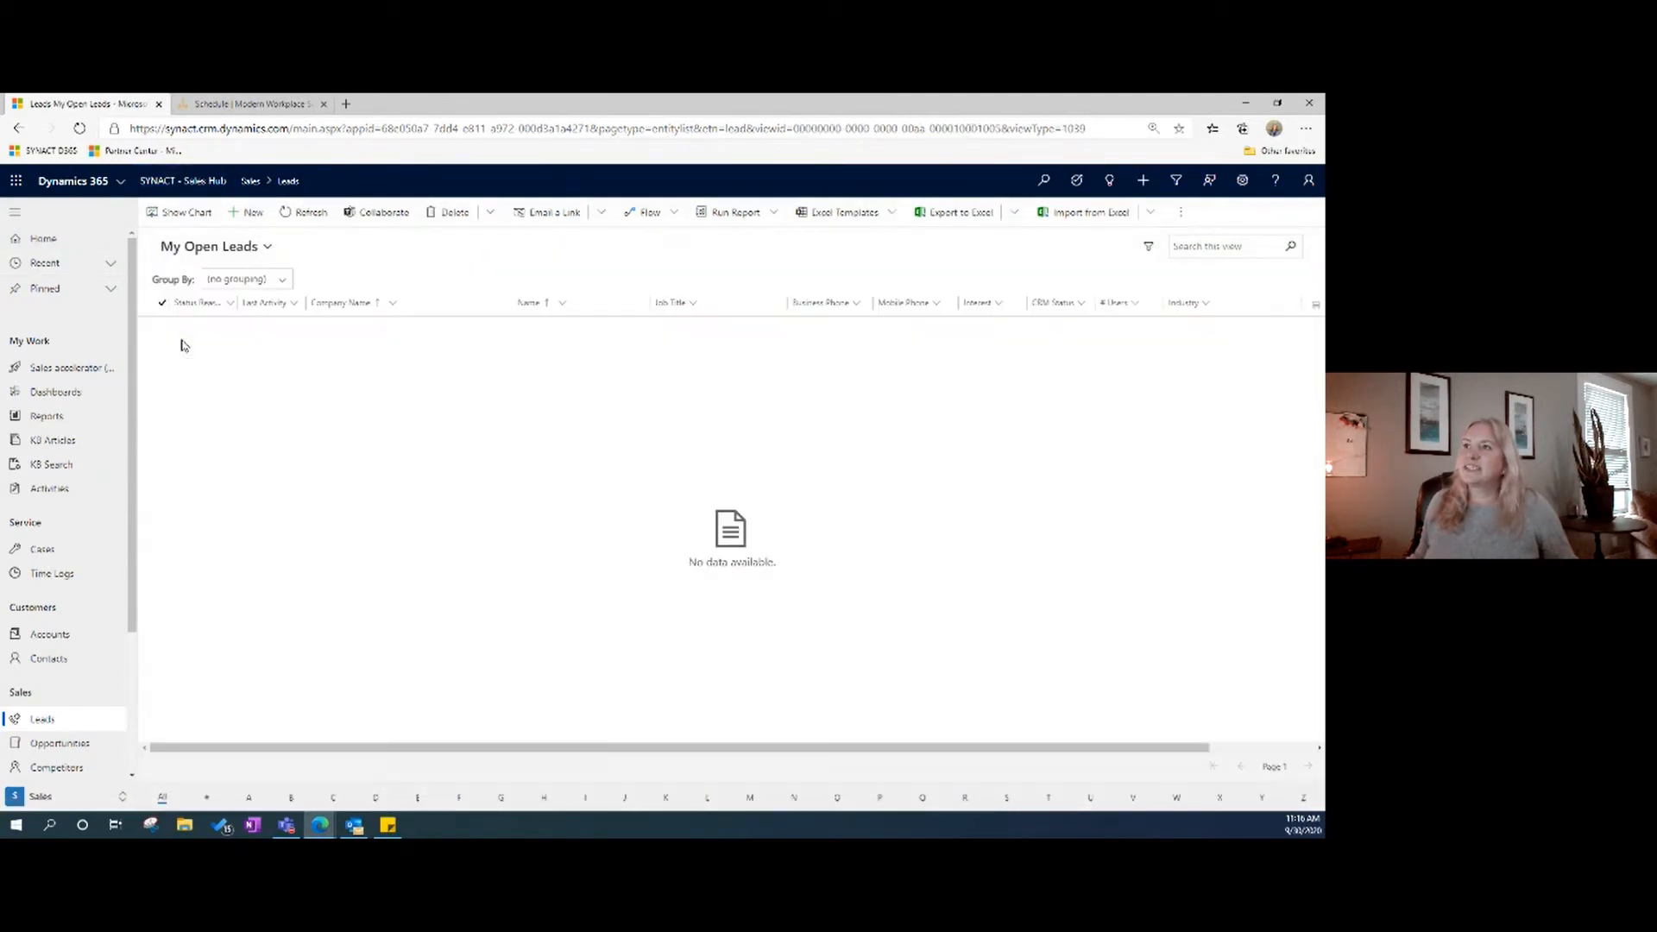
pyautogui.click(237, 250)
pyautogui.click(235, 296)
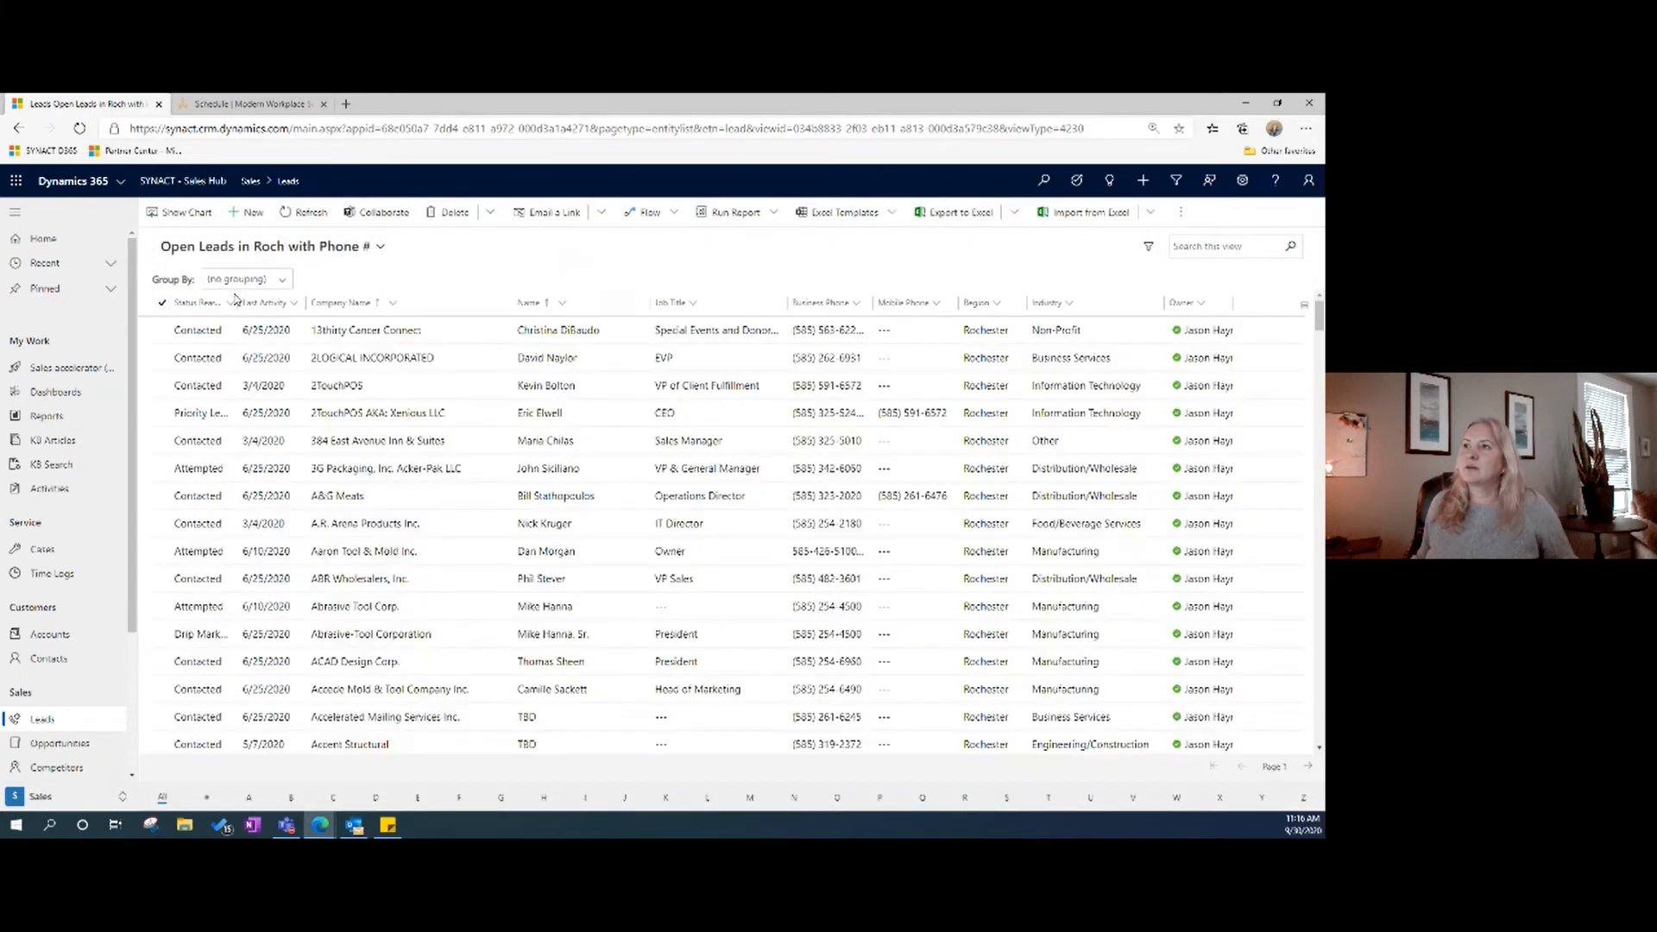
pyautogui.scroll(-2, 380, 674)
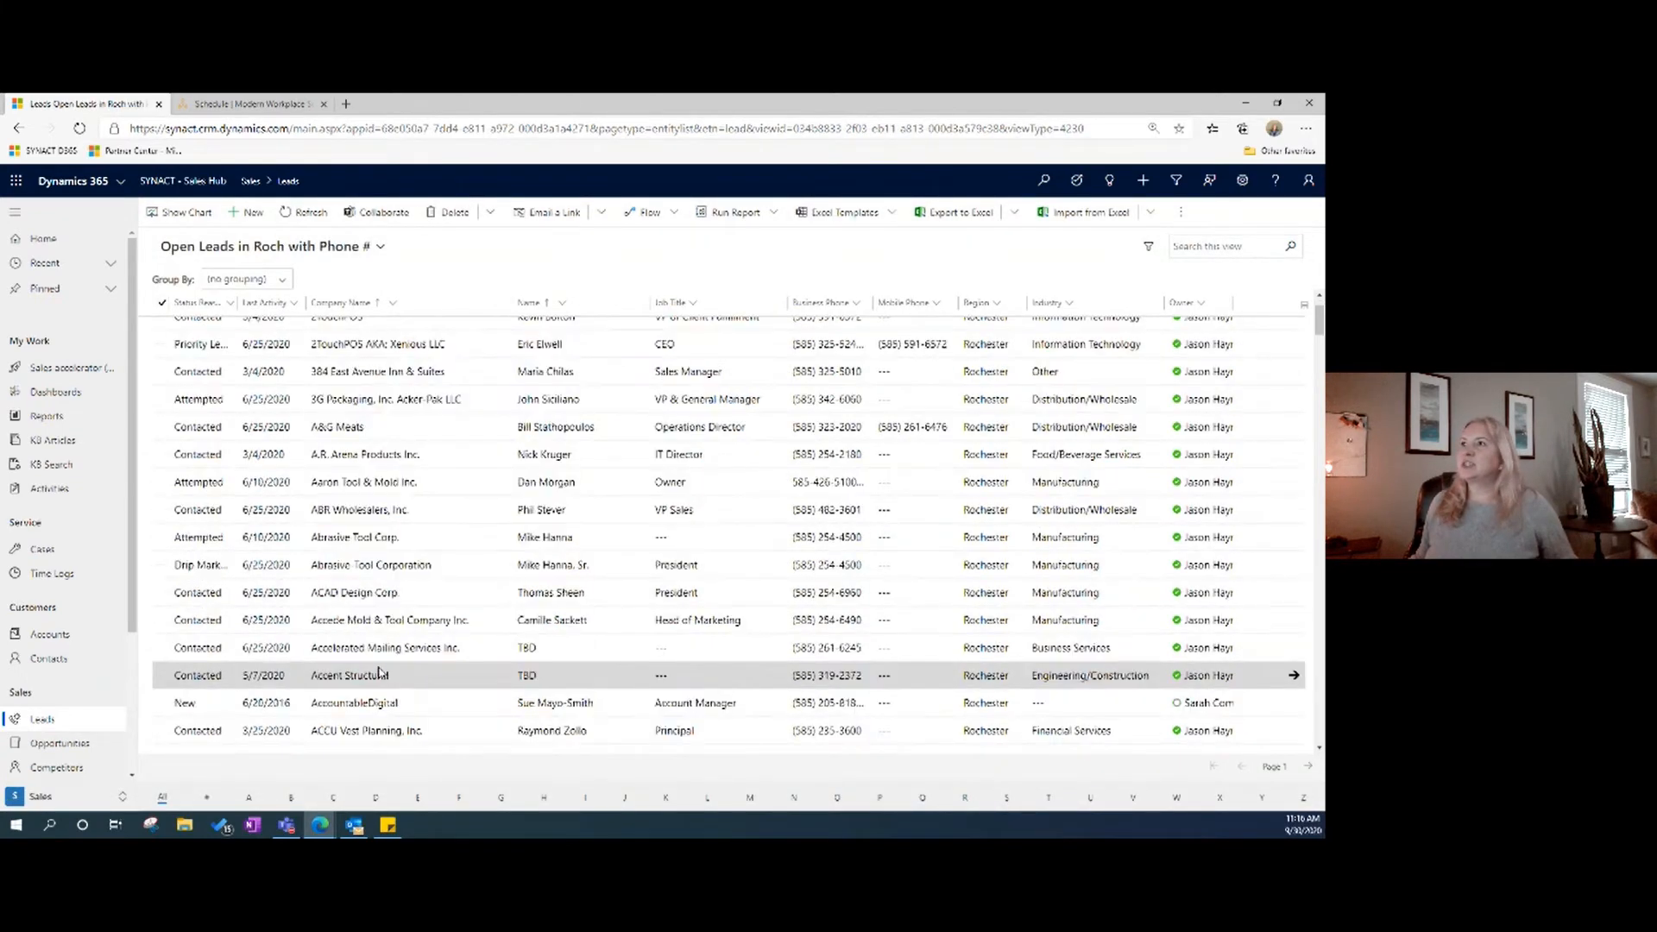
pyautogui.scroll(2, 380, 674)
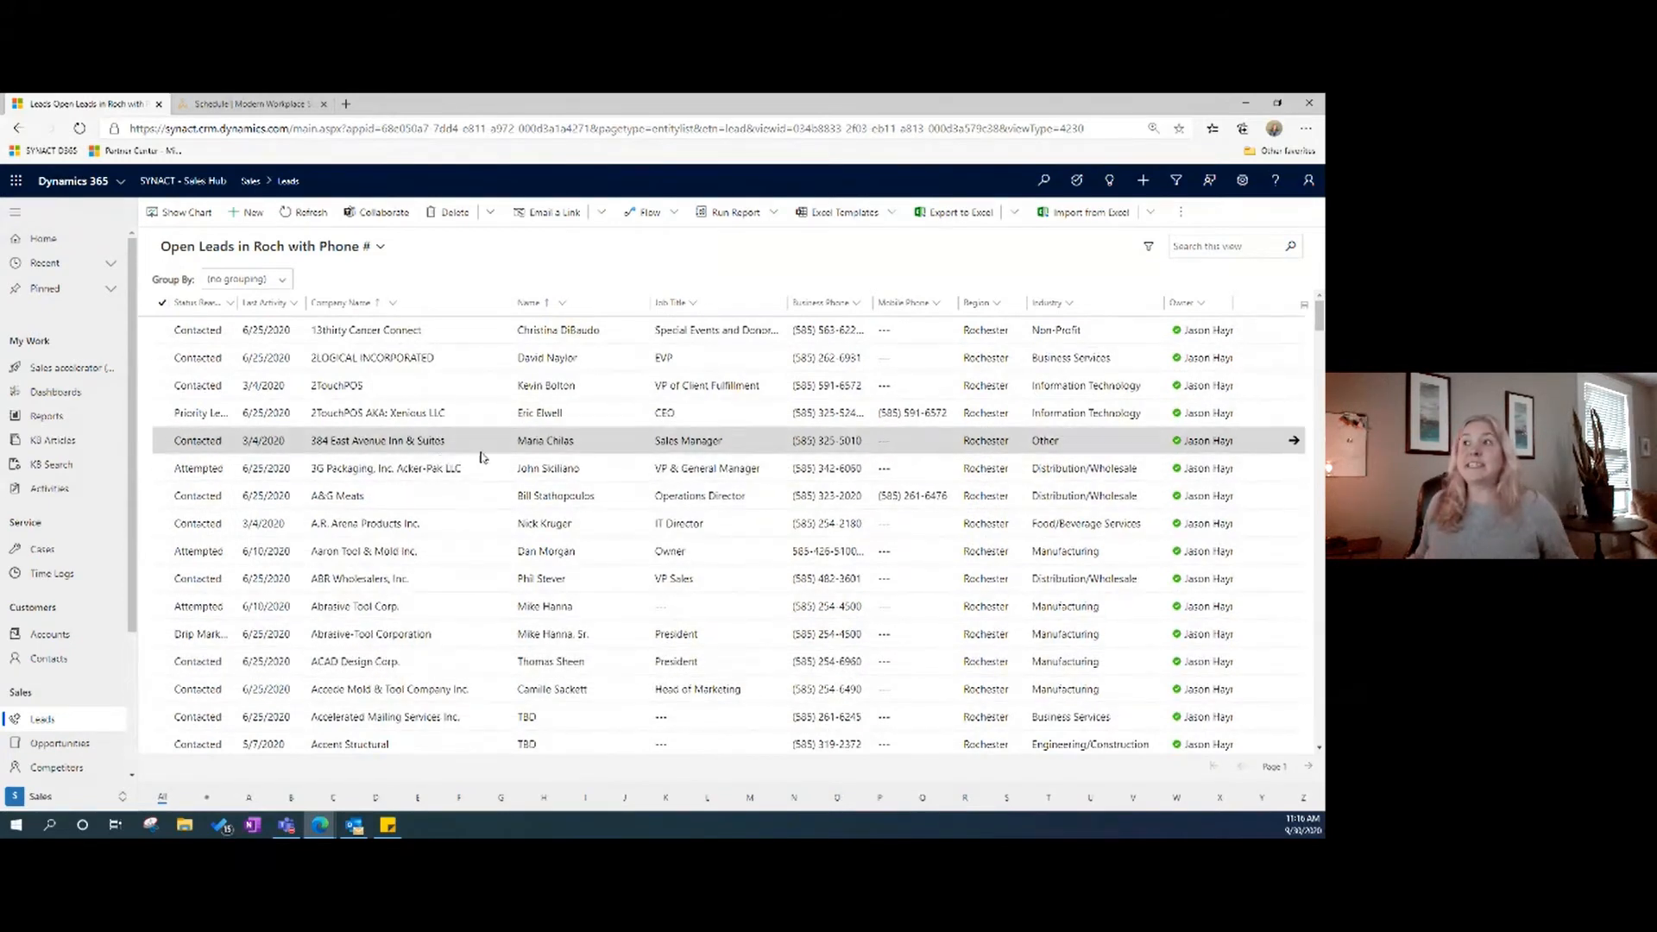
# Reload the browser page and check the view's columns from Created On across to City.
pyautogui.click(78, 128)
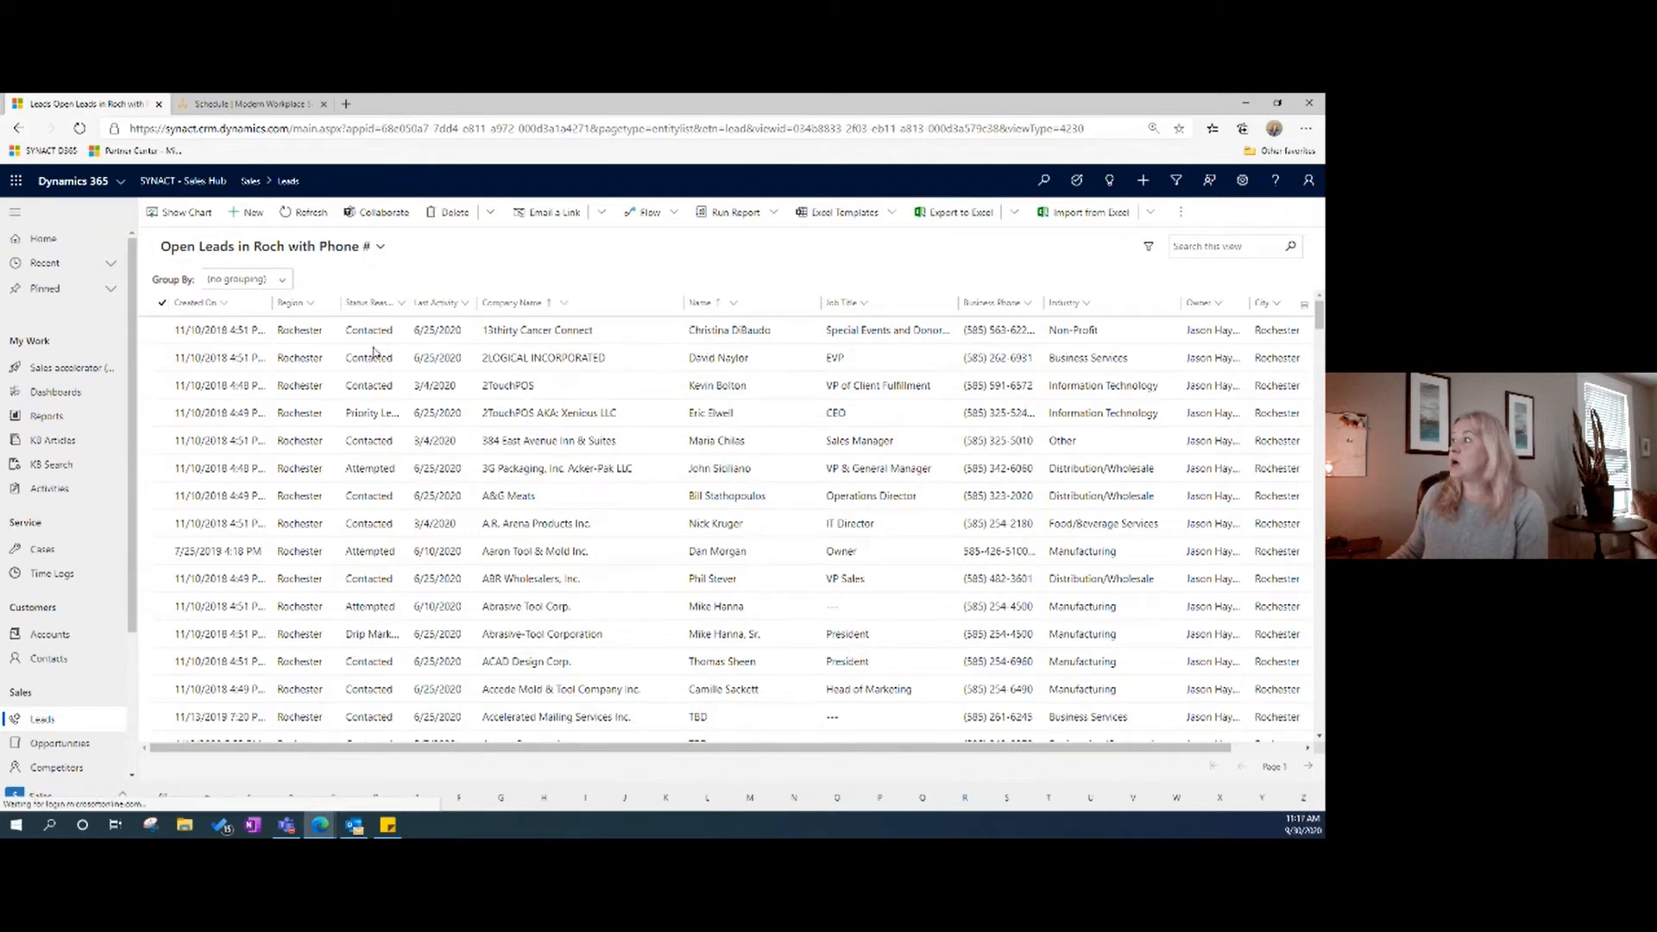
pyautogui.hscroll(2, 811, 768)
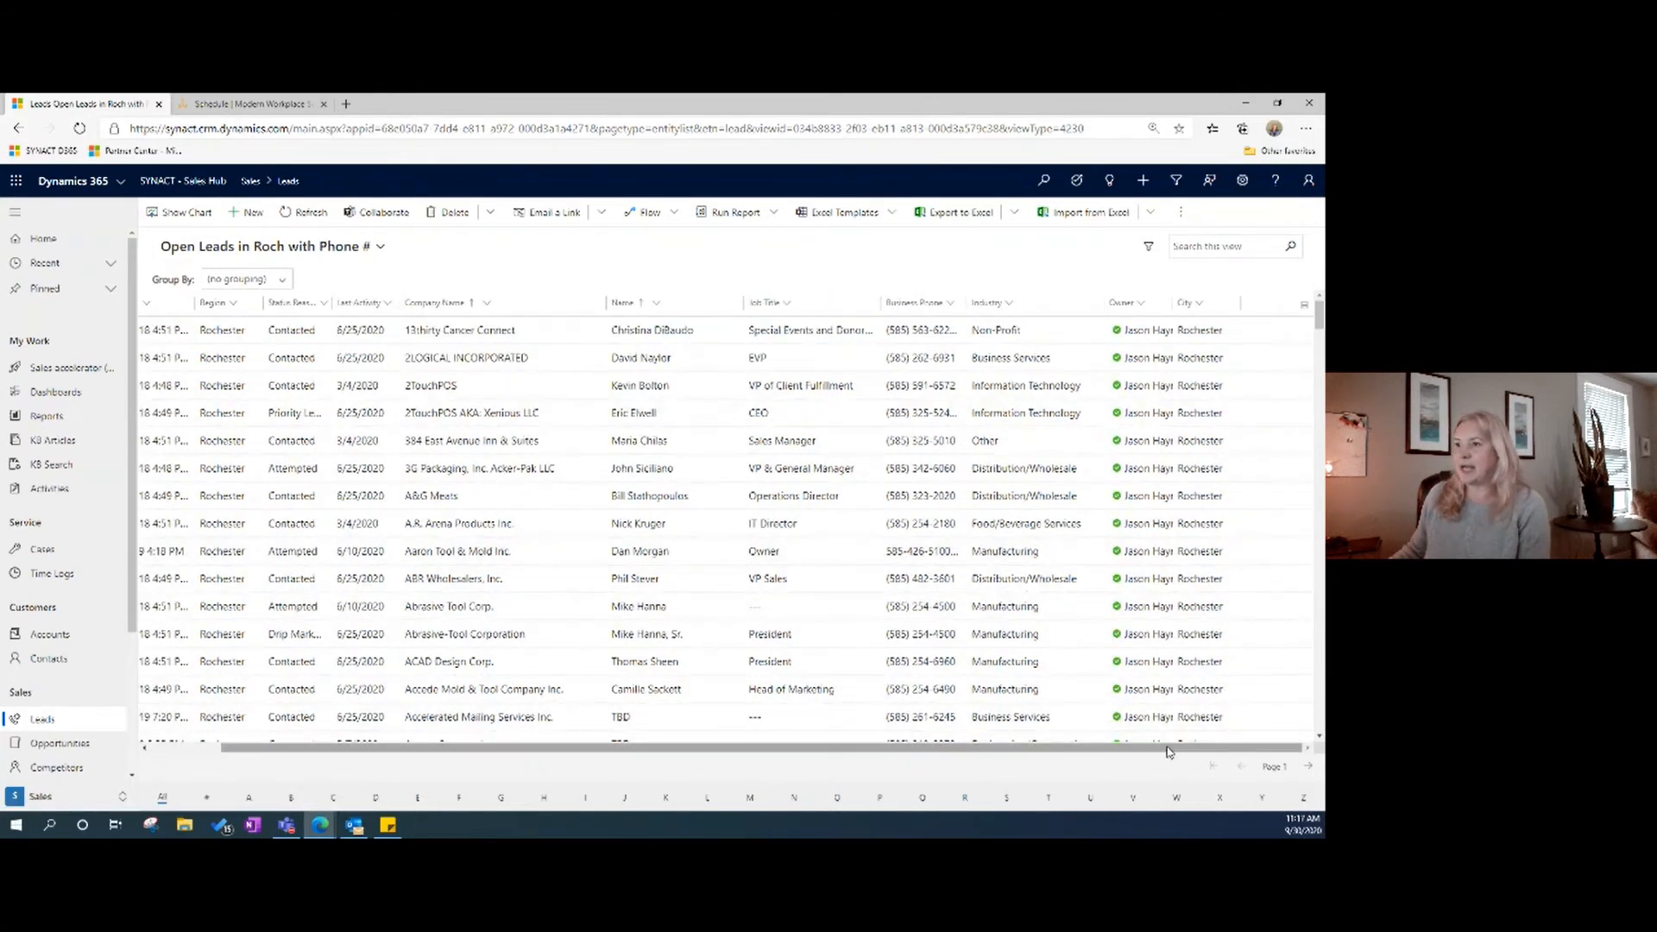
pyautogui.hscroll(-2, 990, 753)
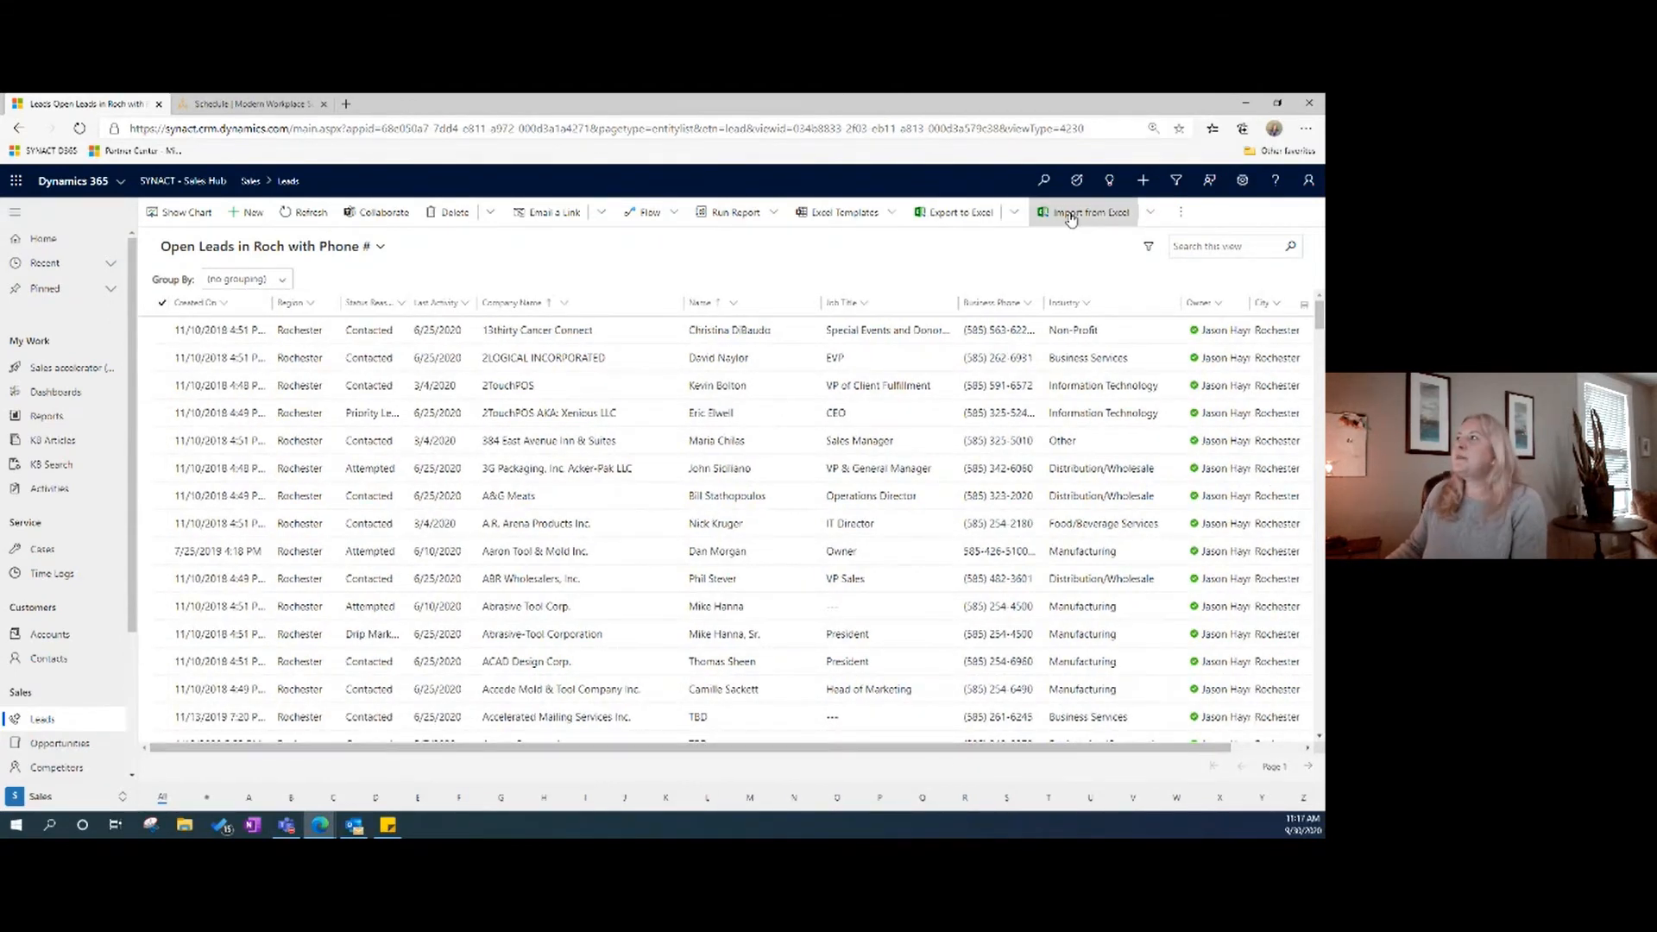
# Open the saved lead views in Advanced Find and start sharing Open Leads in Roch with Phone #.
pyautogui.click(1175, 183)
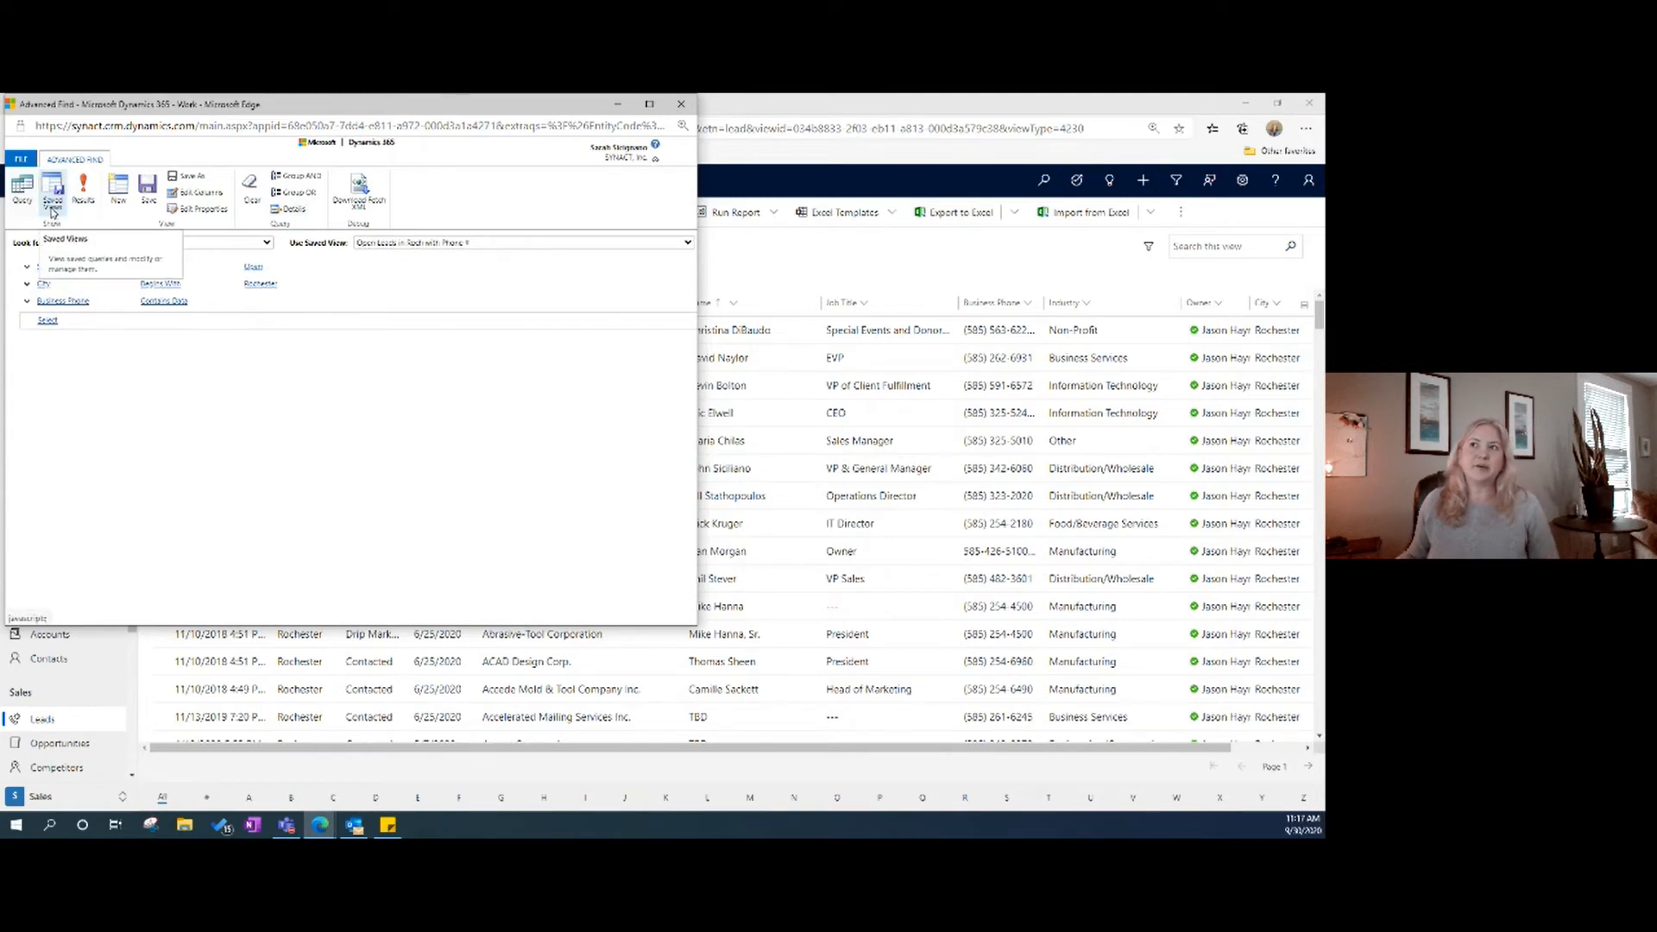
pyautogui.click(52, 207)
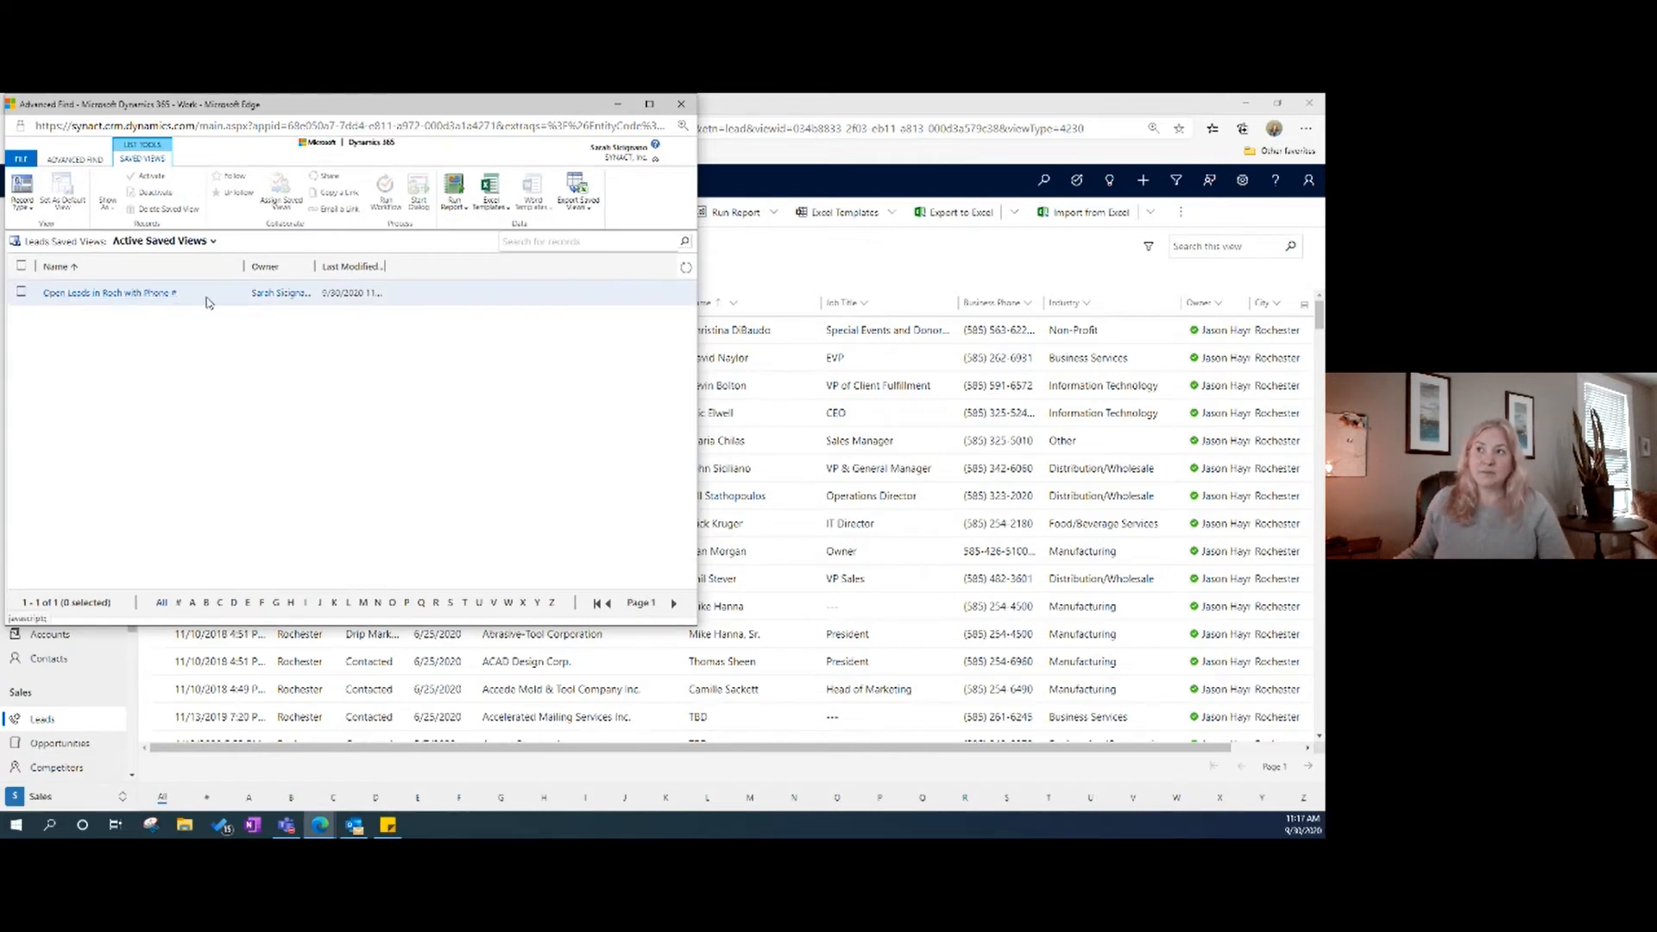
pyautogui.click(21, 293)
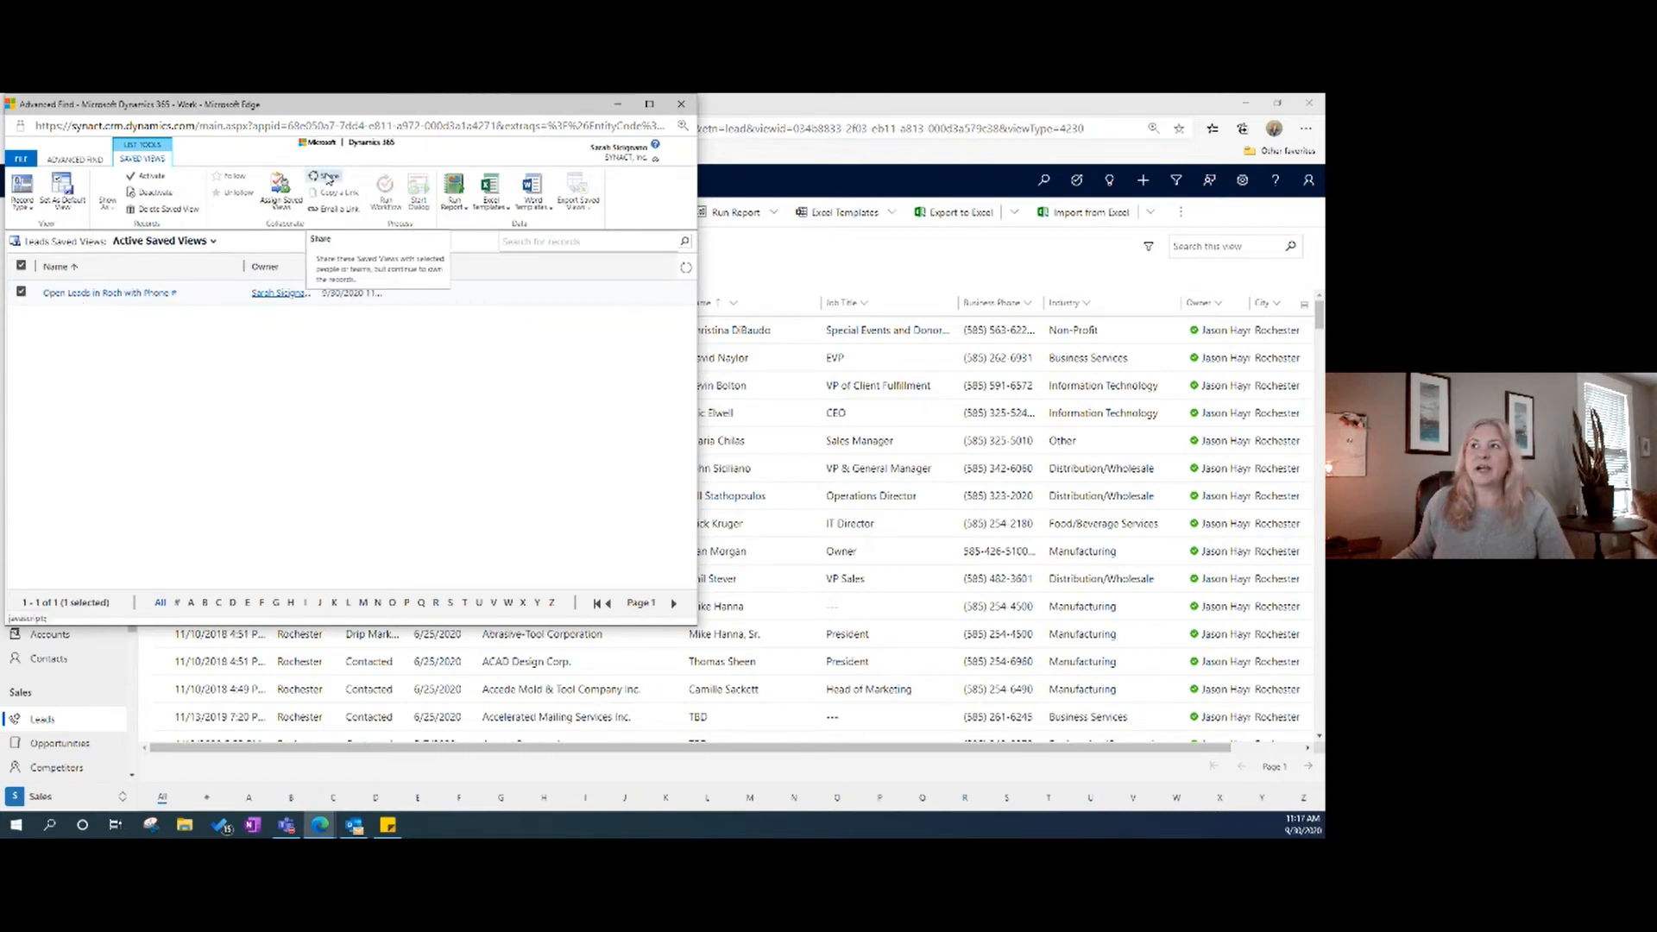
pyautogui.click(329, 178)
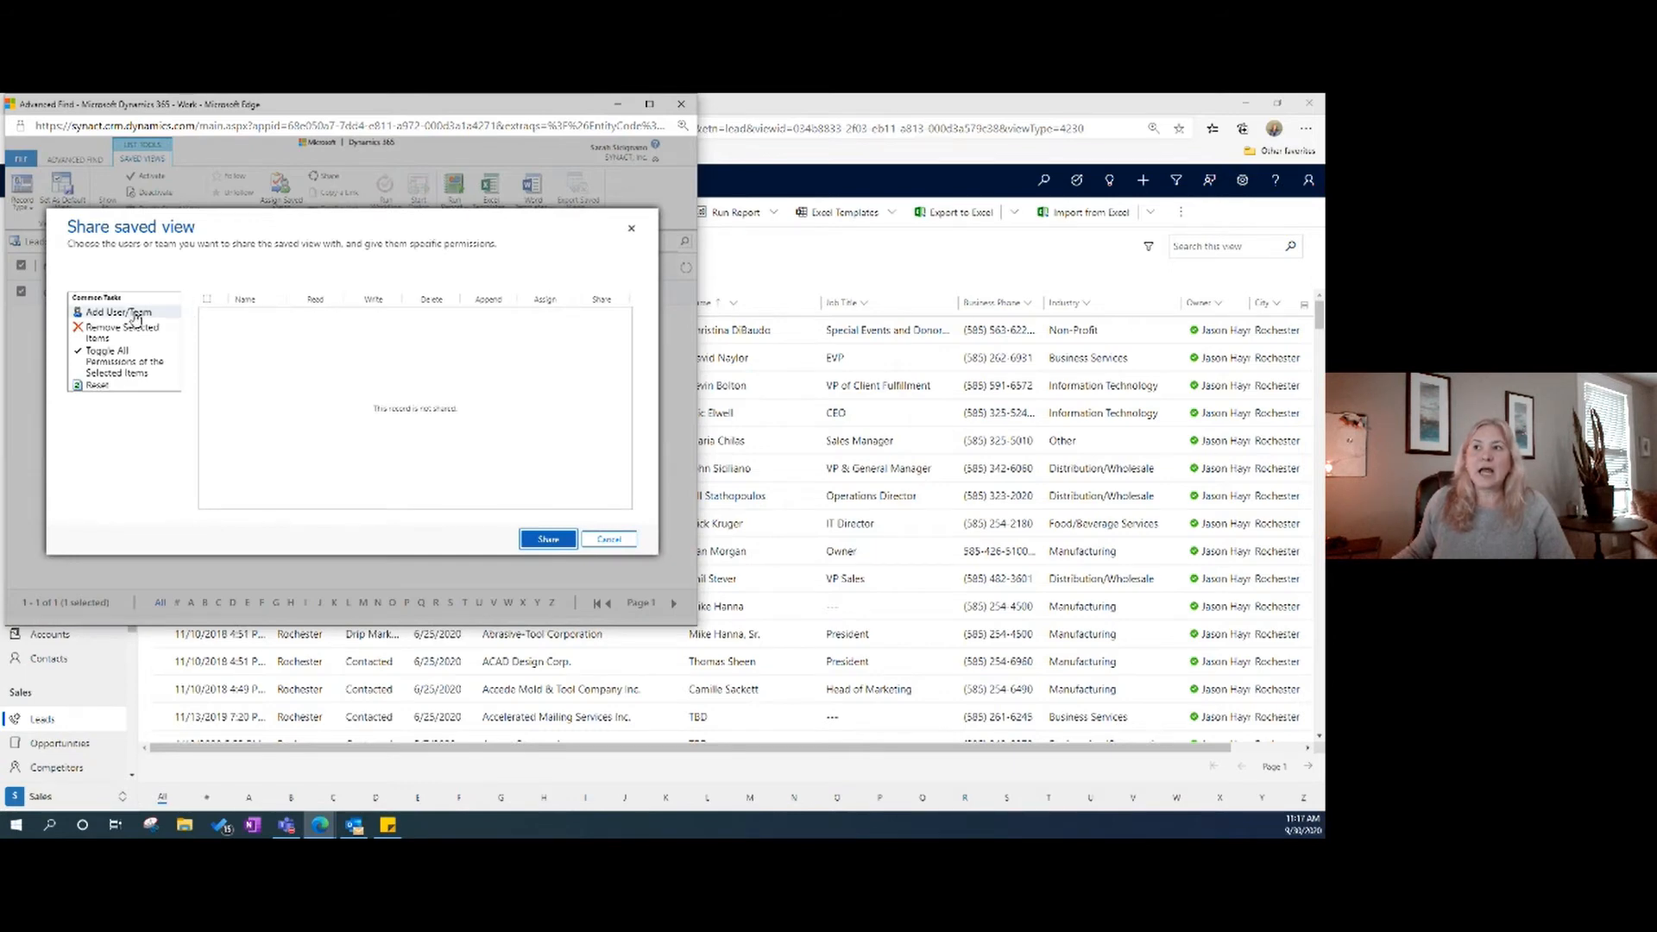
# Look up a colleague by first name among the users and add them to the saved view's sharing list.
pyautogui.click(117, 312)
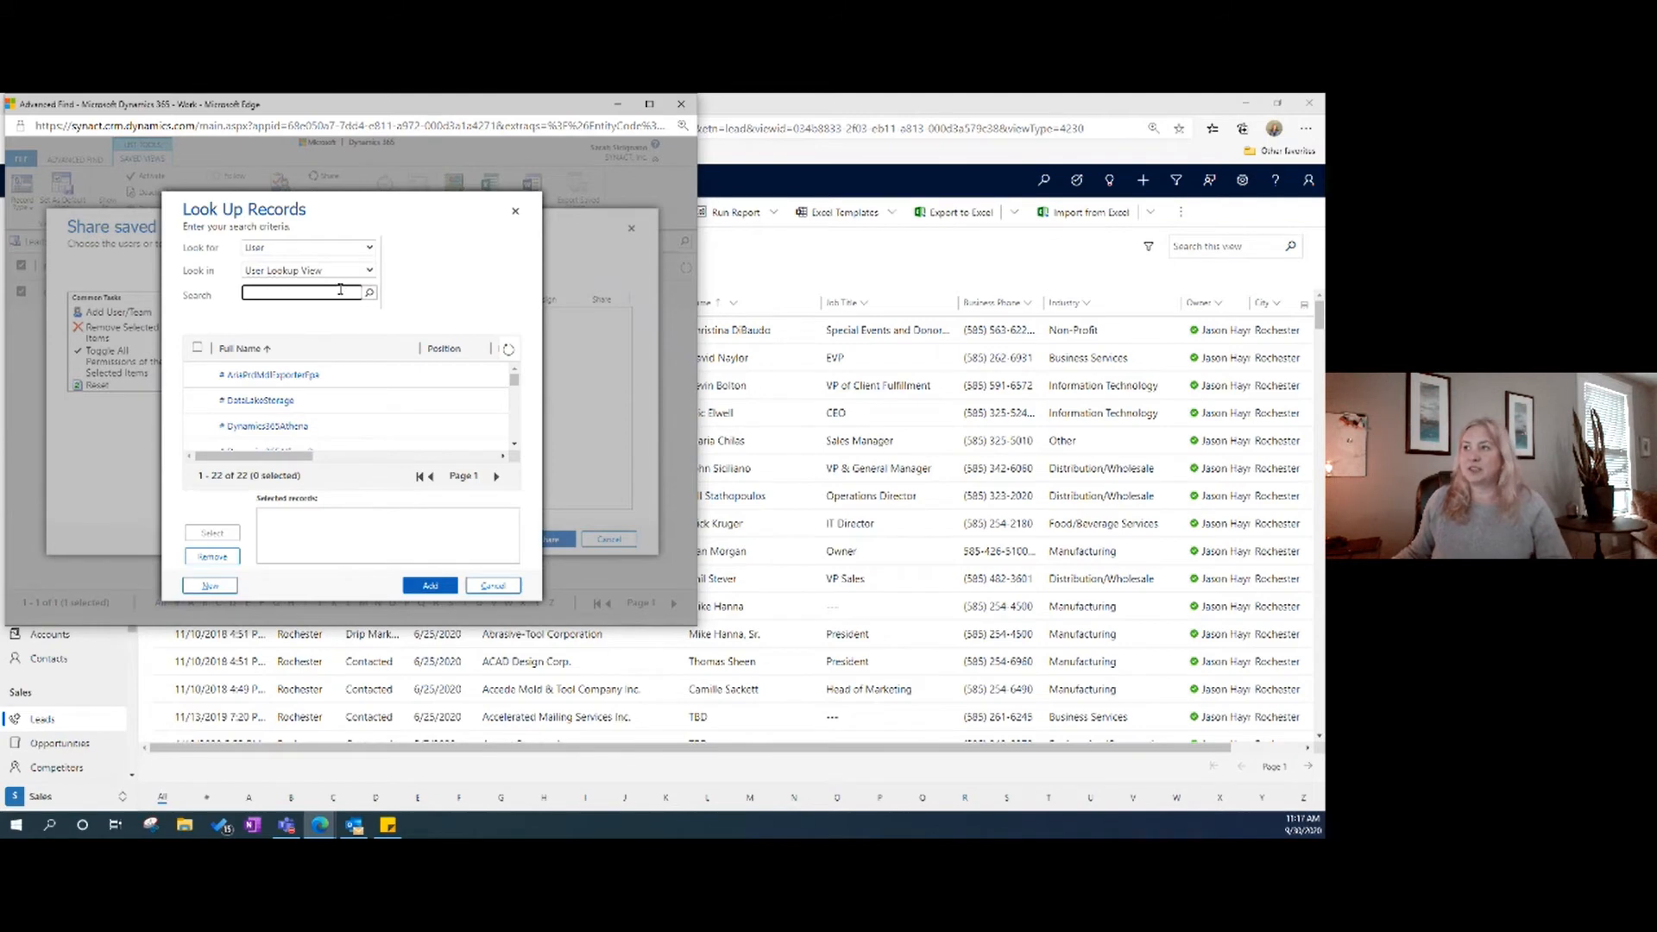
pyautogui.click(340, 289)
pyautogui.write('jordyn')
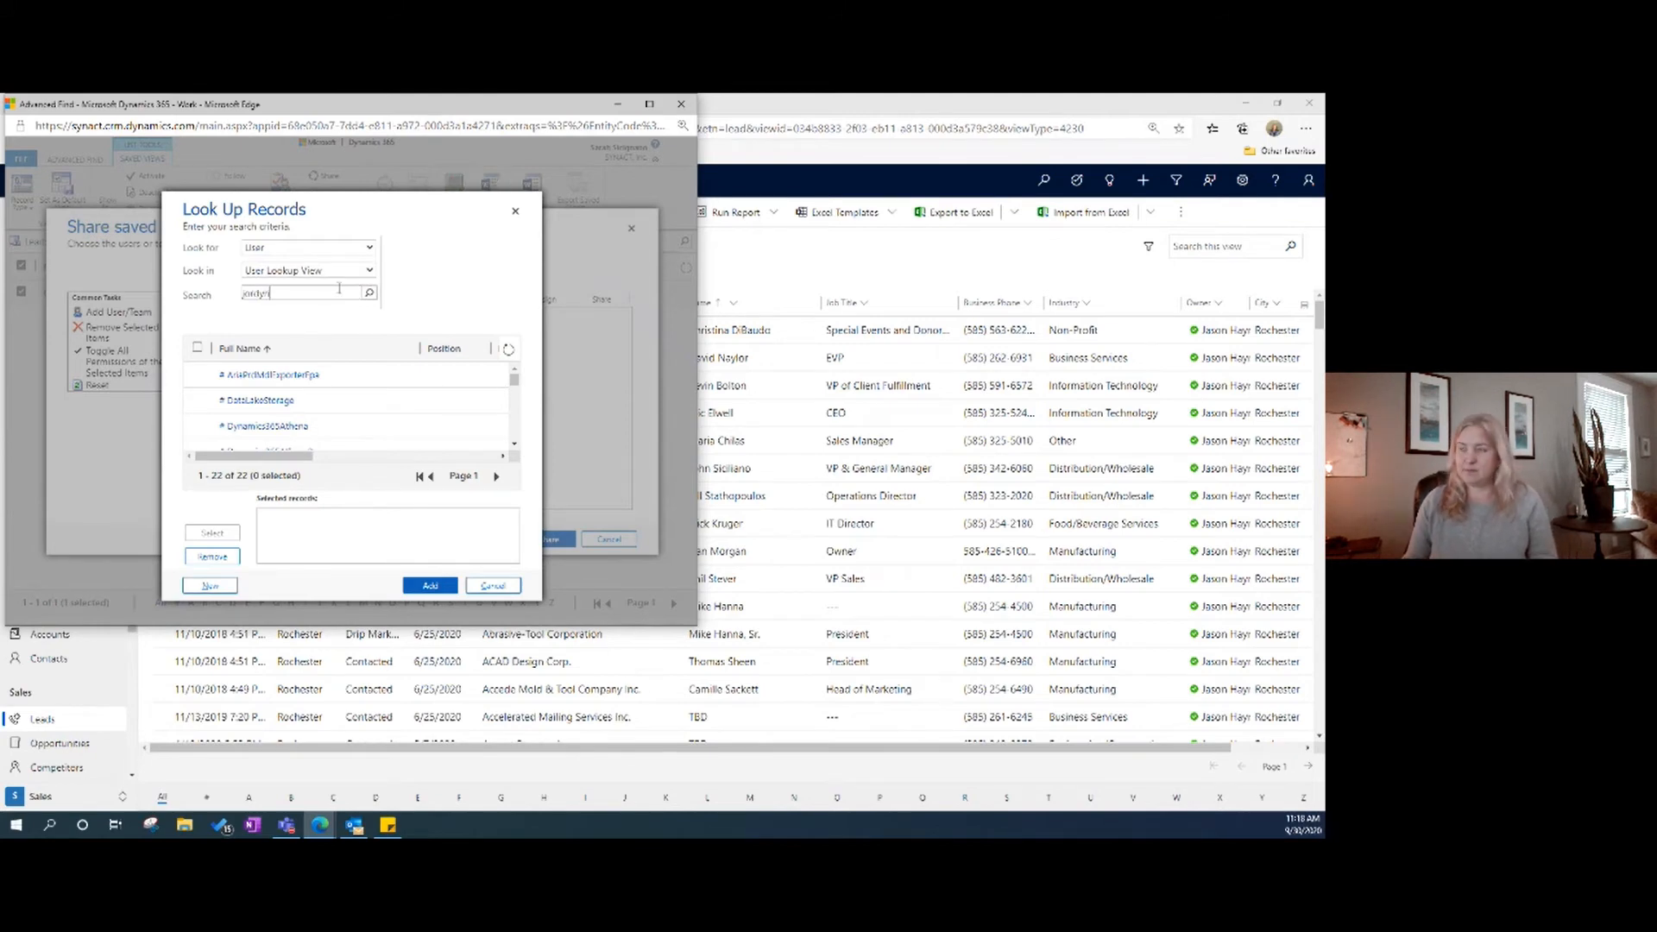
pyautogui.press('Return')
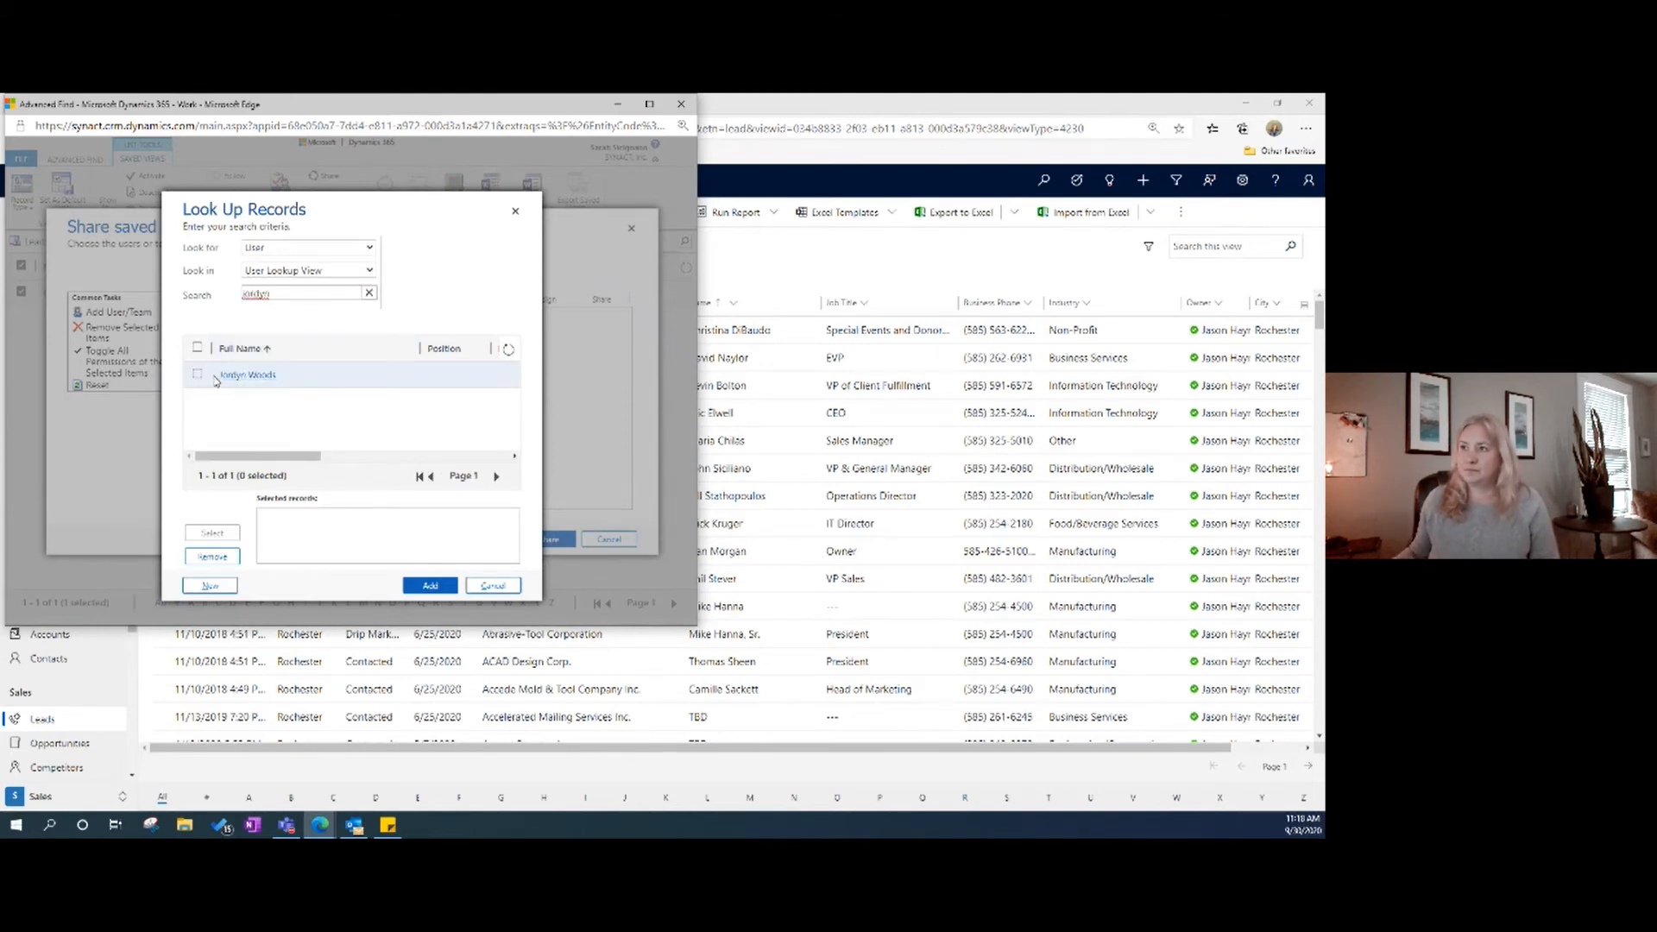
pyautogui.click(197, 375)
pyautogui.click(212, 532)
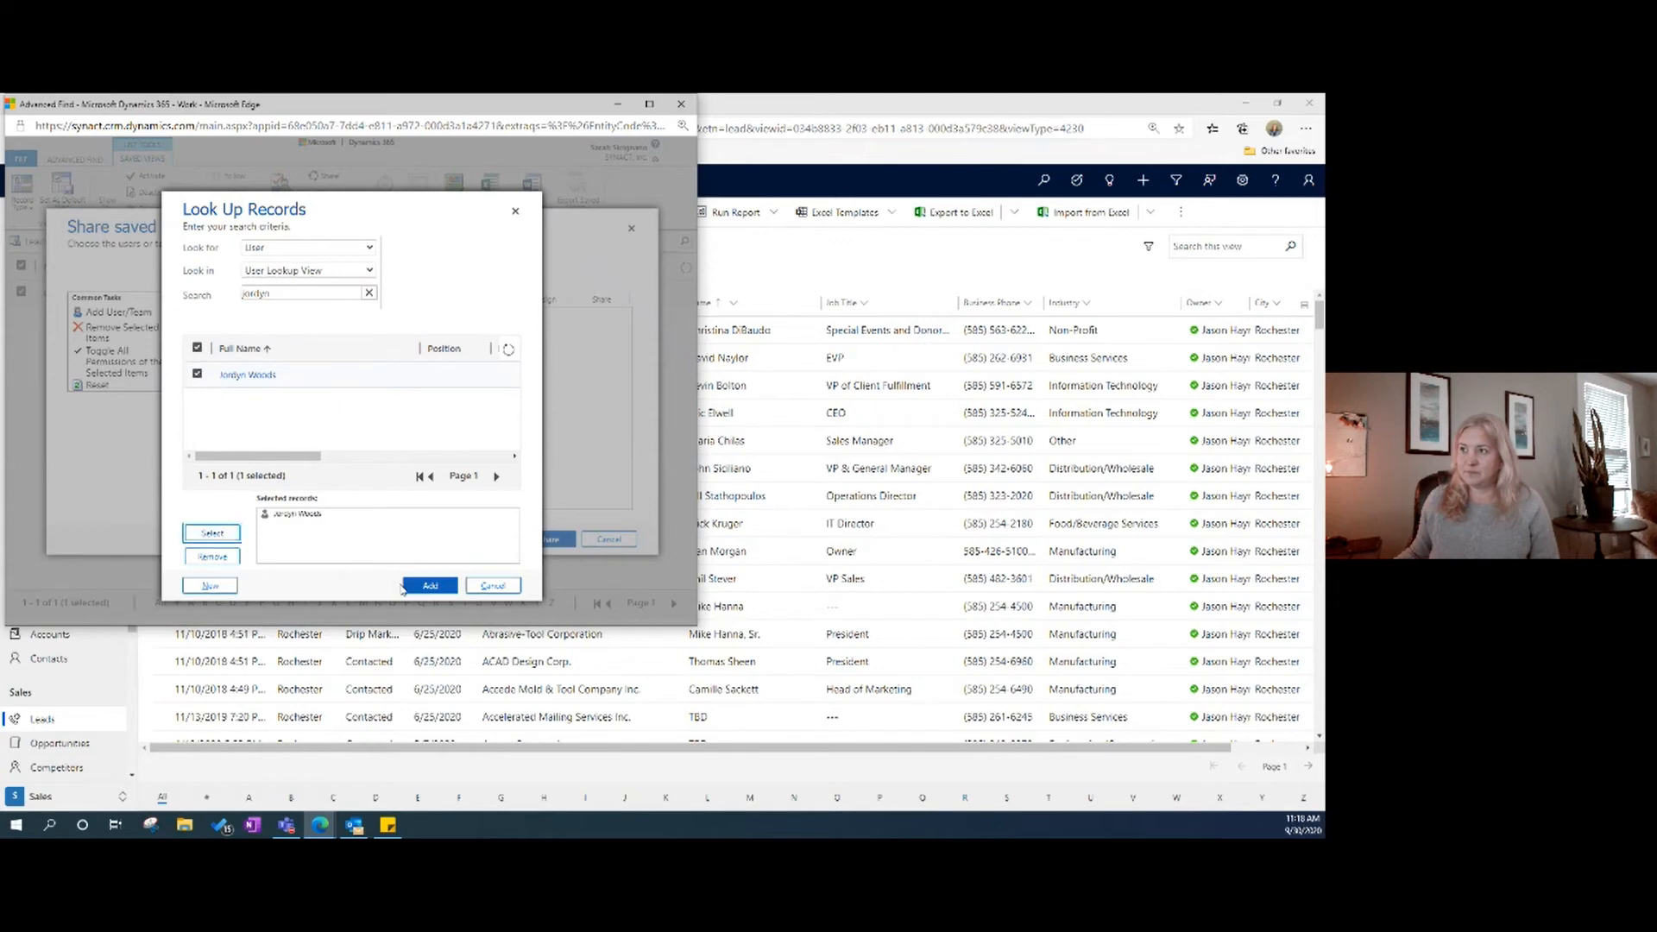
pyautogui.click(429, 585)
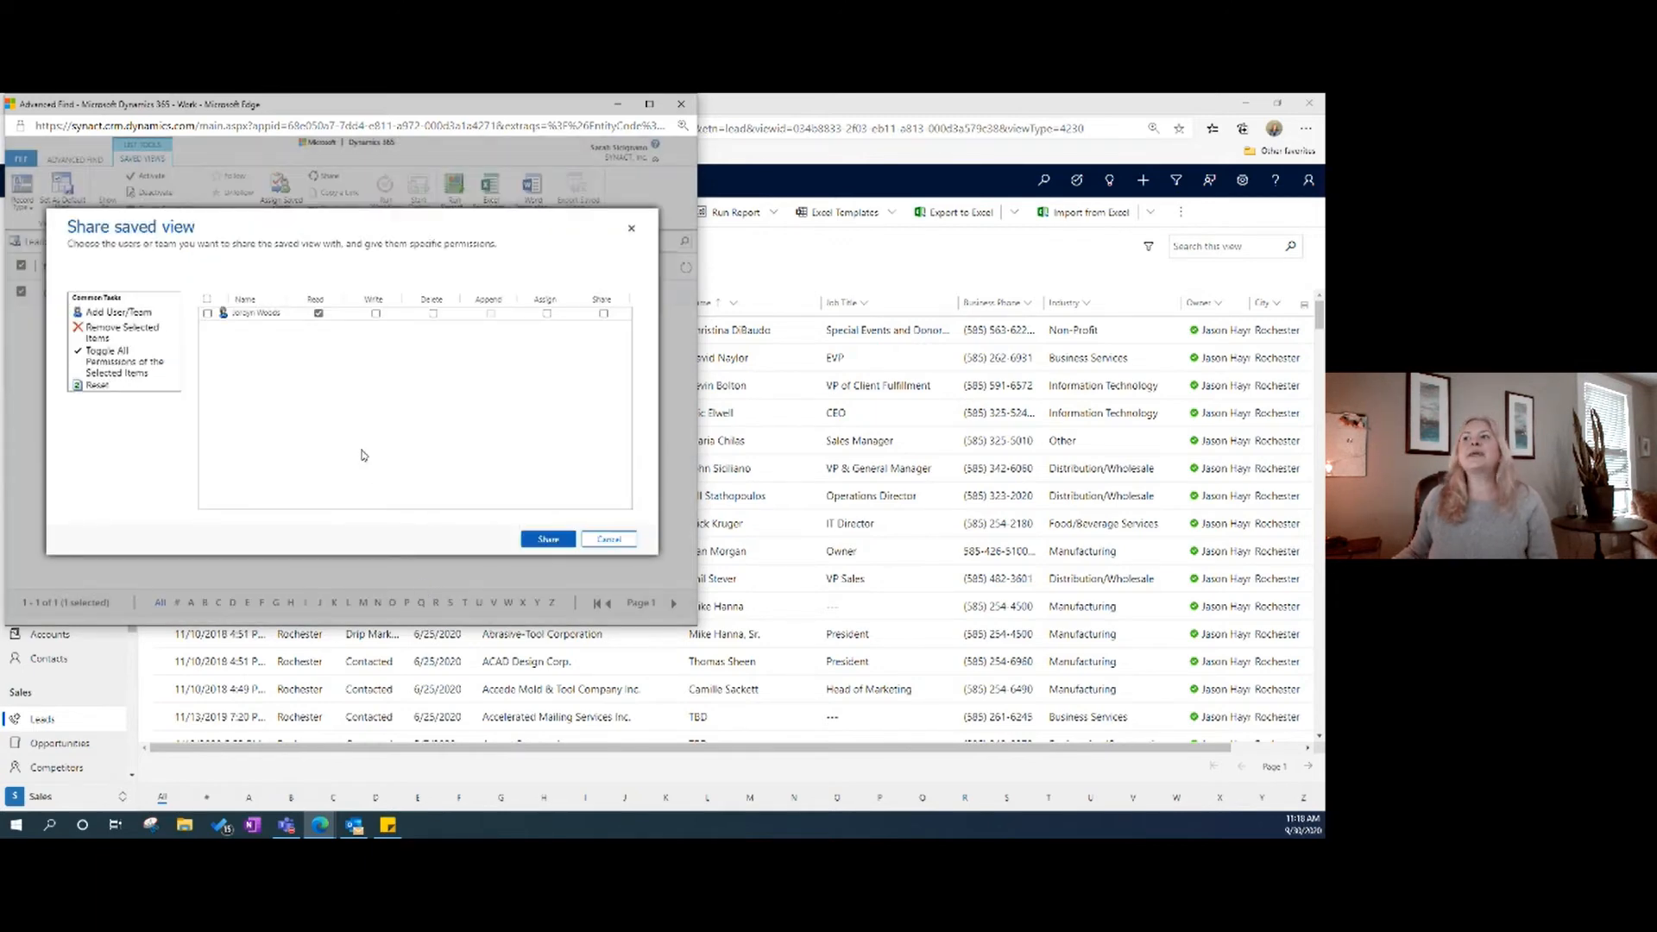
# Grant the added colleague Write, Delete, Assign and Share permissions and share the saved view.
pyautogui.click(375, 314)
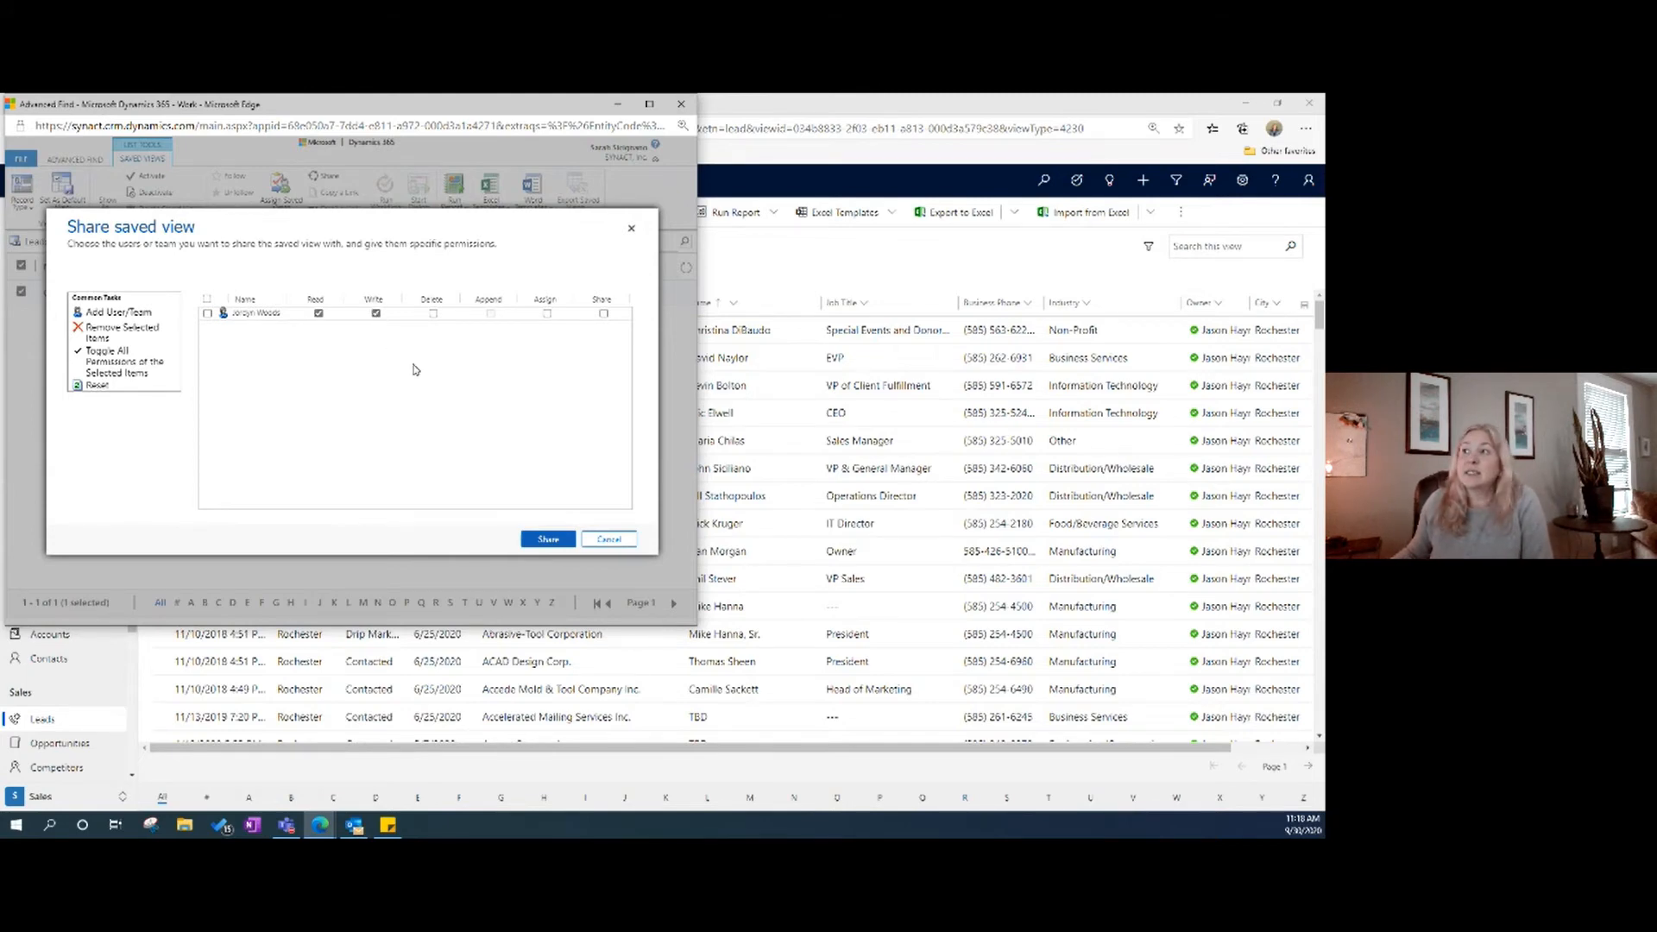
pyautogui.click(433, 314)
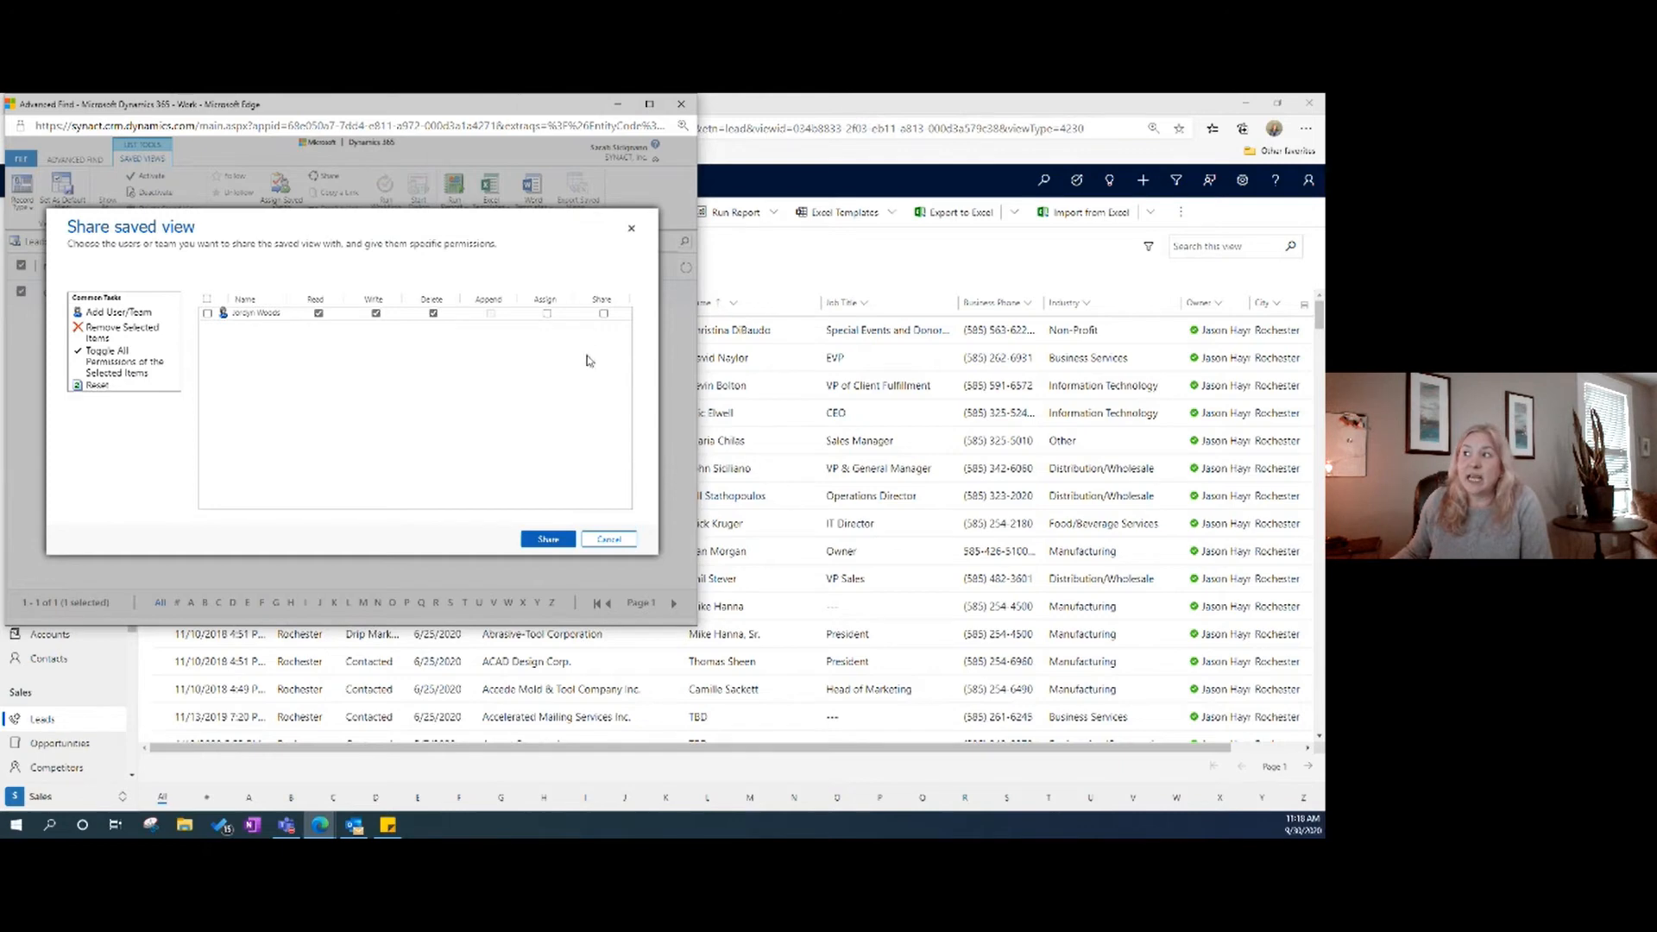
pyautogui.click(547, 314)
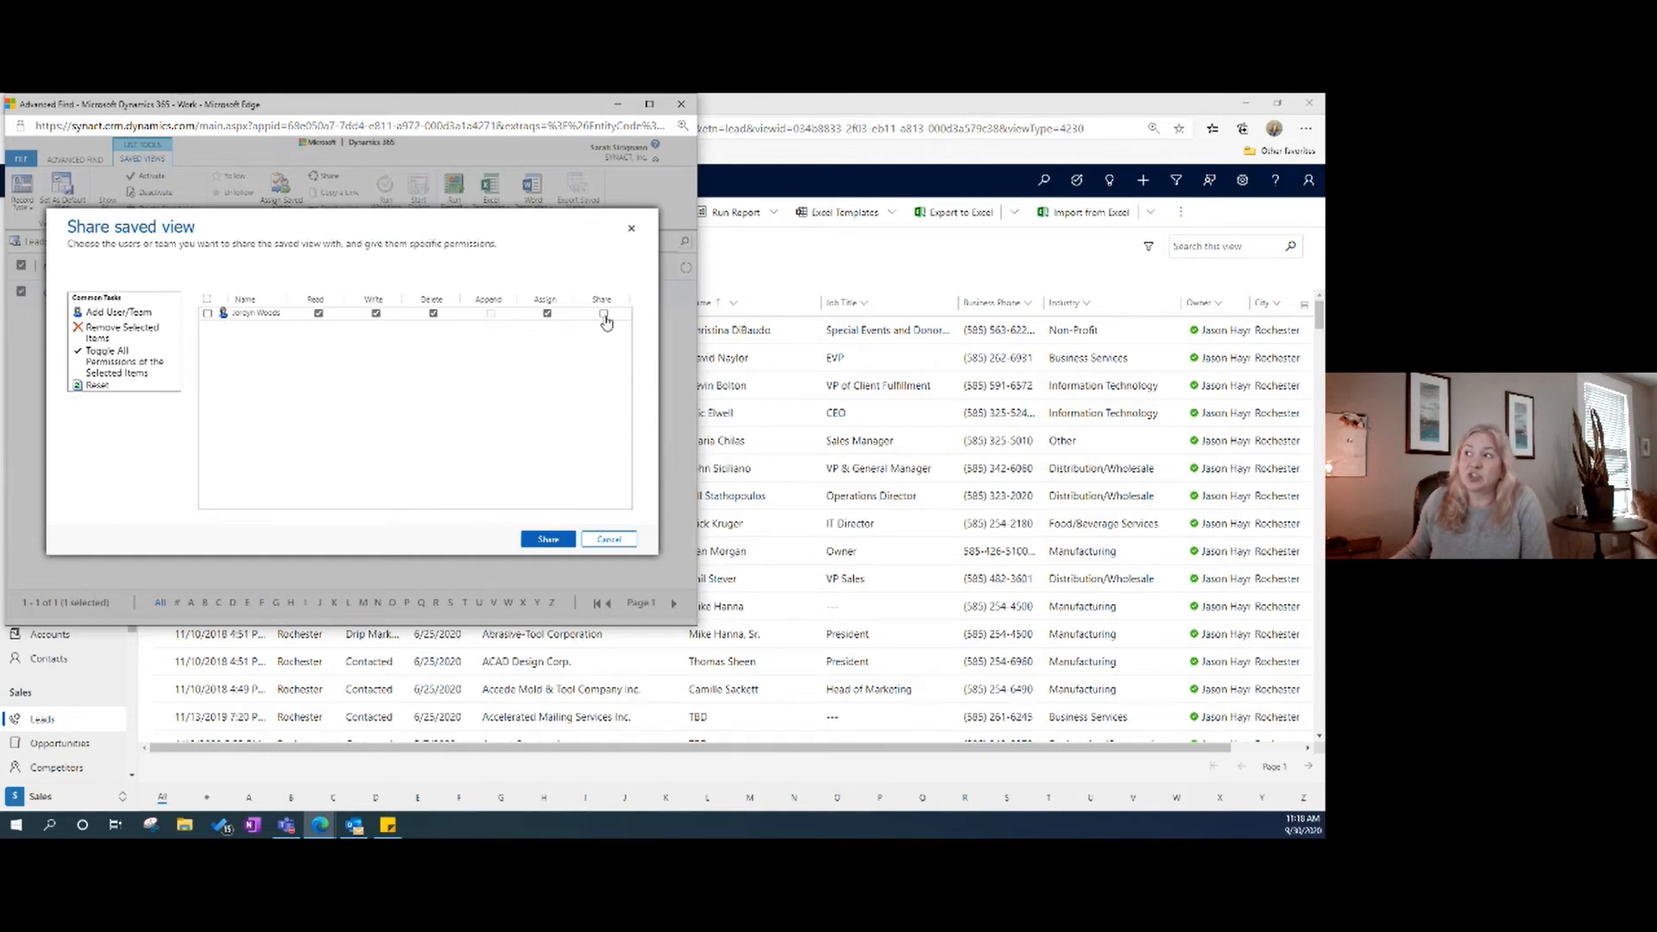
pyautogui.click(604, 314)
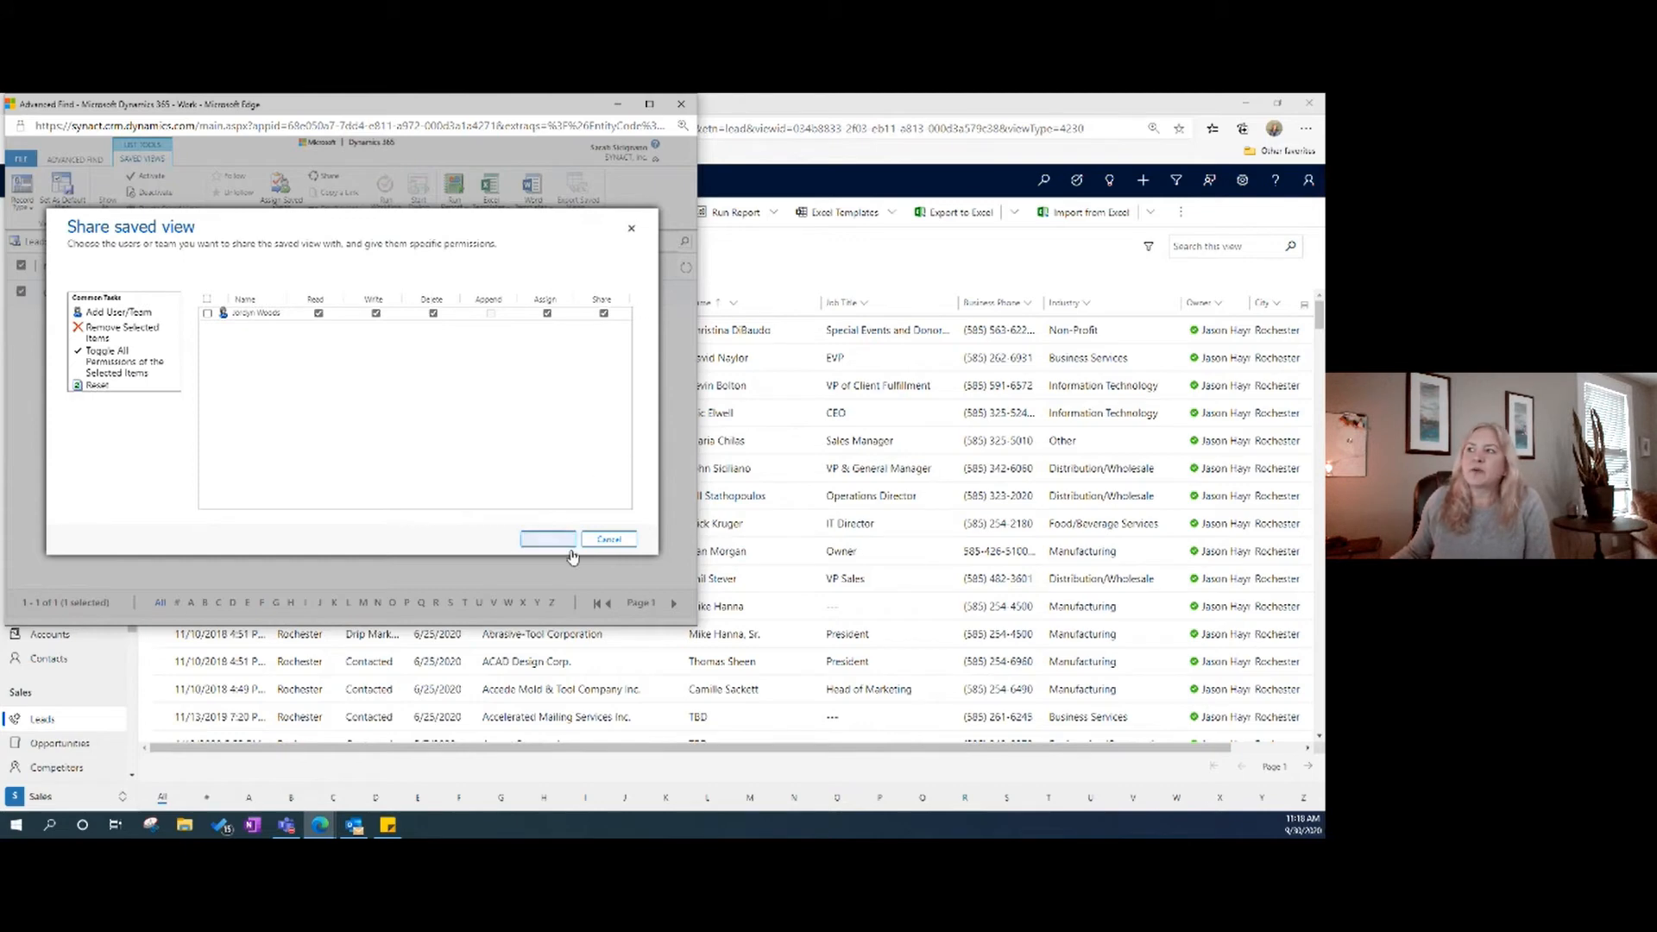
pyautogui.click(545, 539)
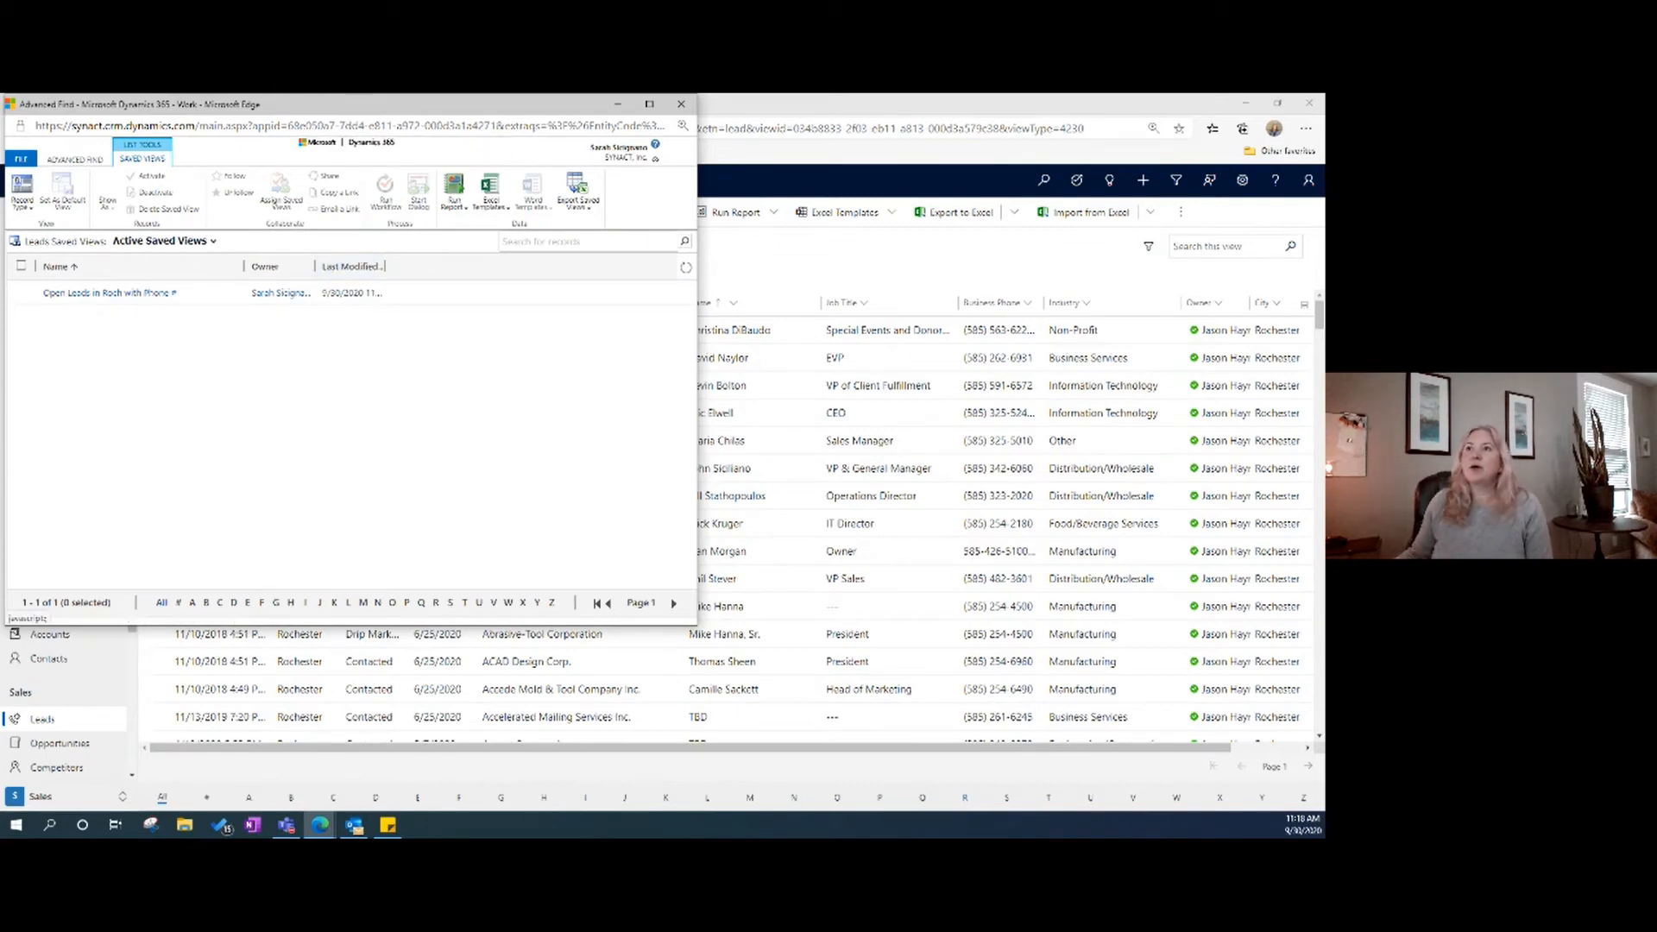
# Return to the Advanced Find query and look through the saved views available for Leads.
pyautogui.click(69, 161)
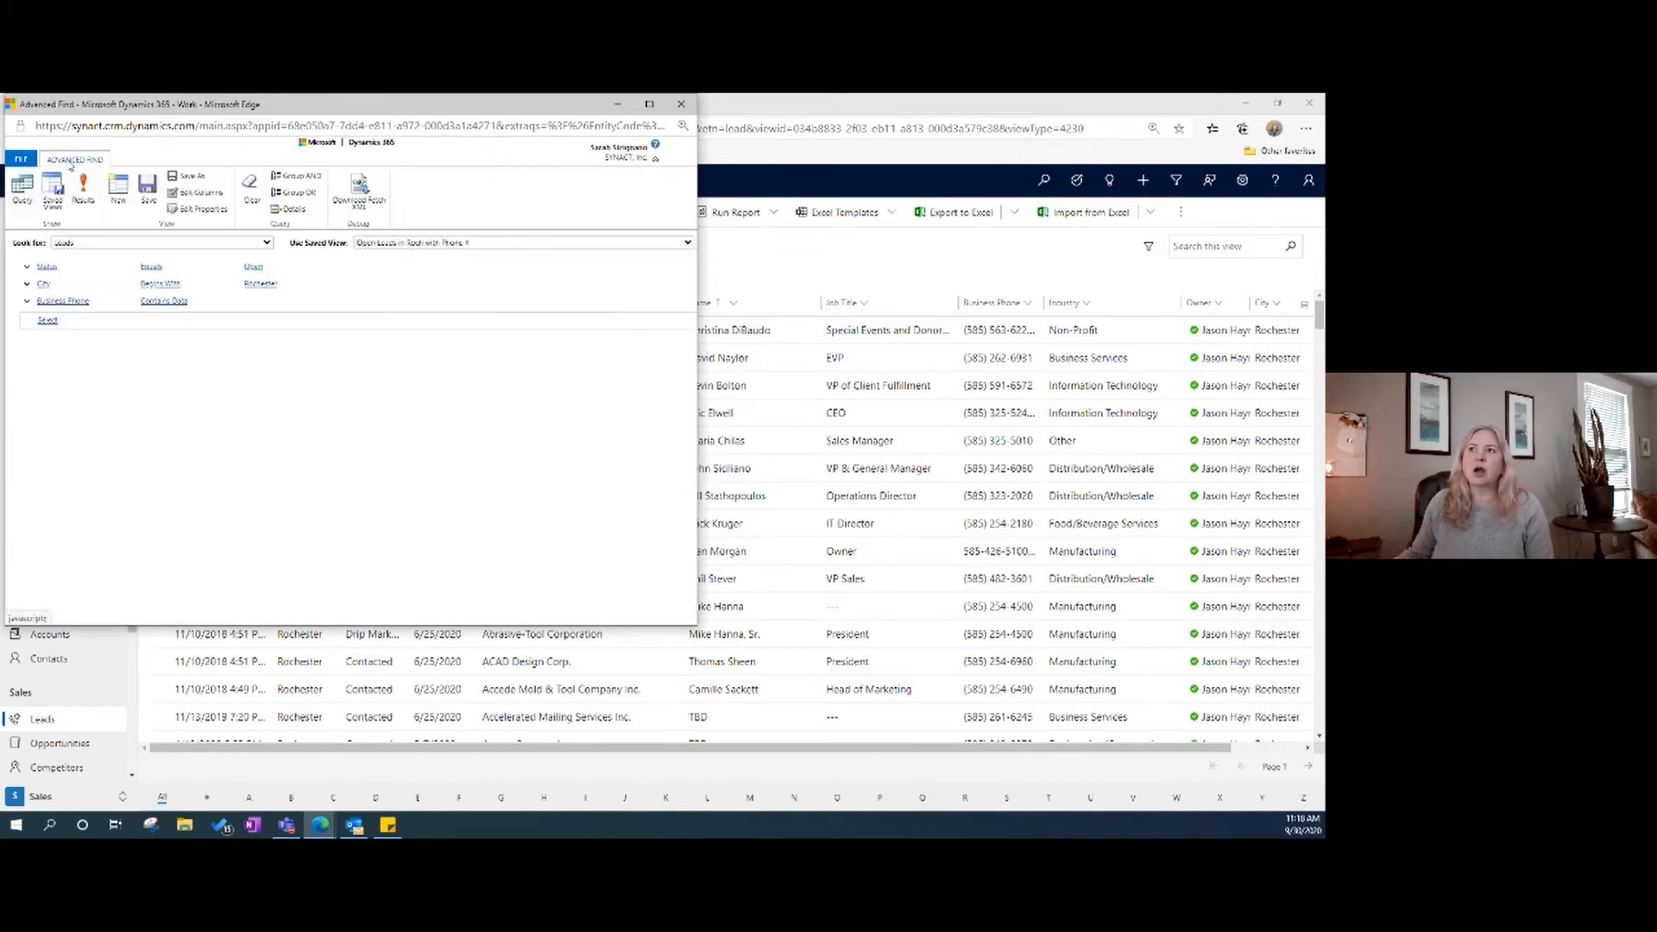
pyautogui.click(452, 244)
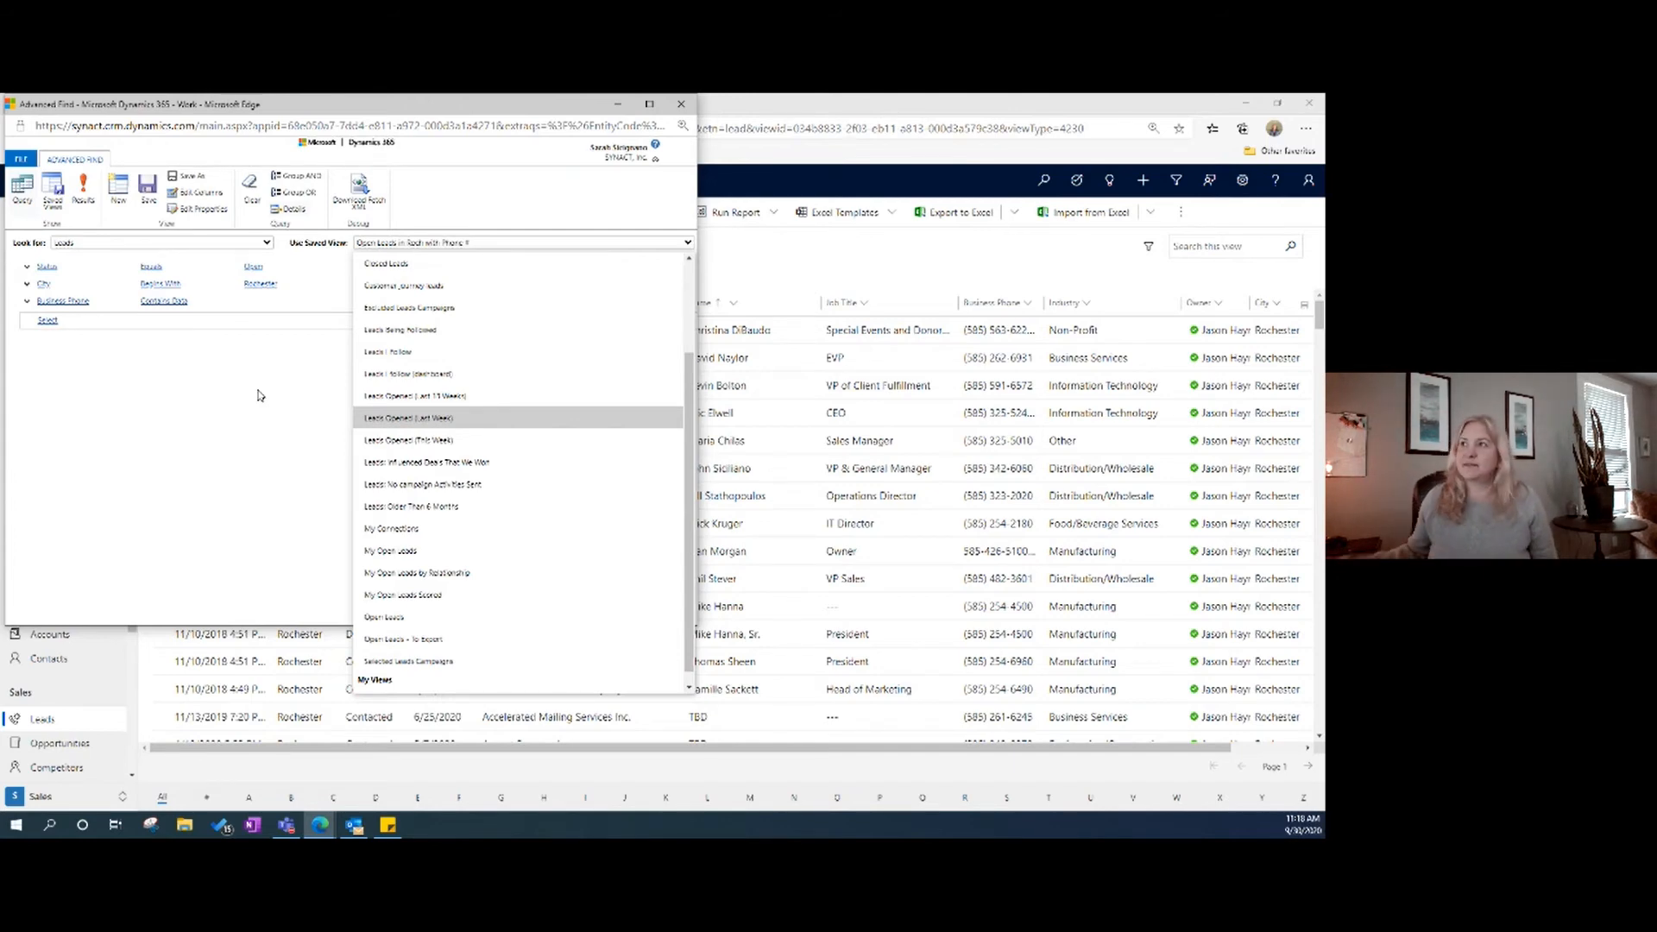
pyautogui.click(483, 205)
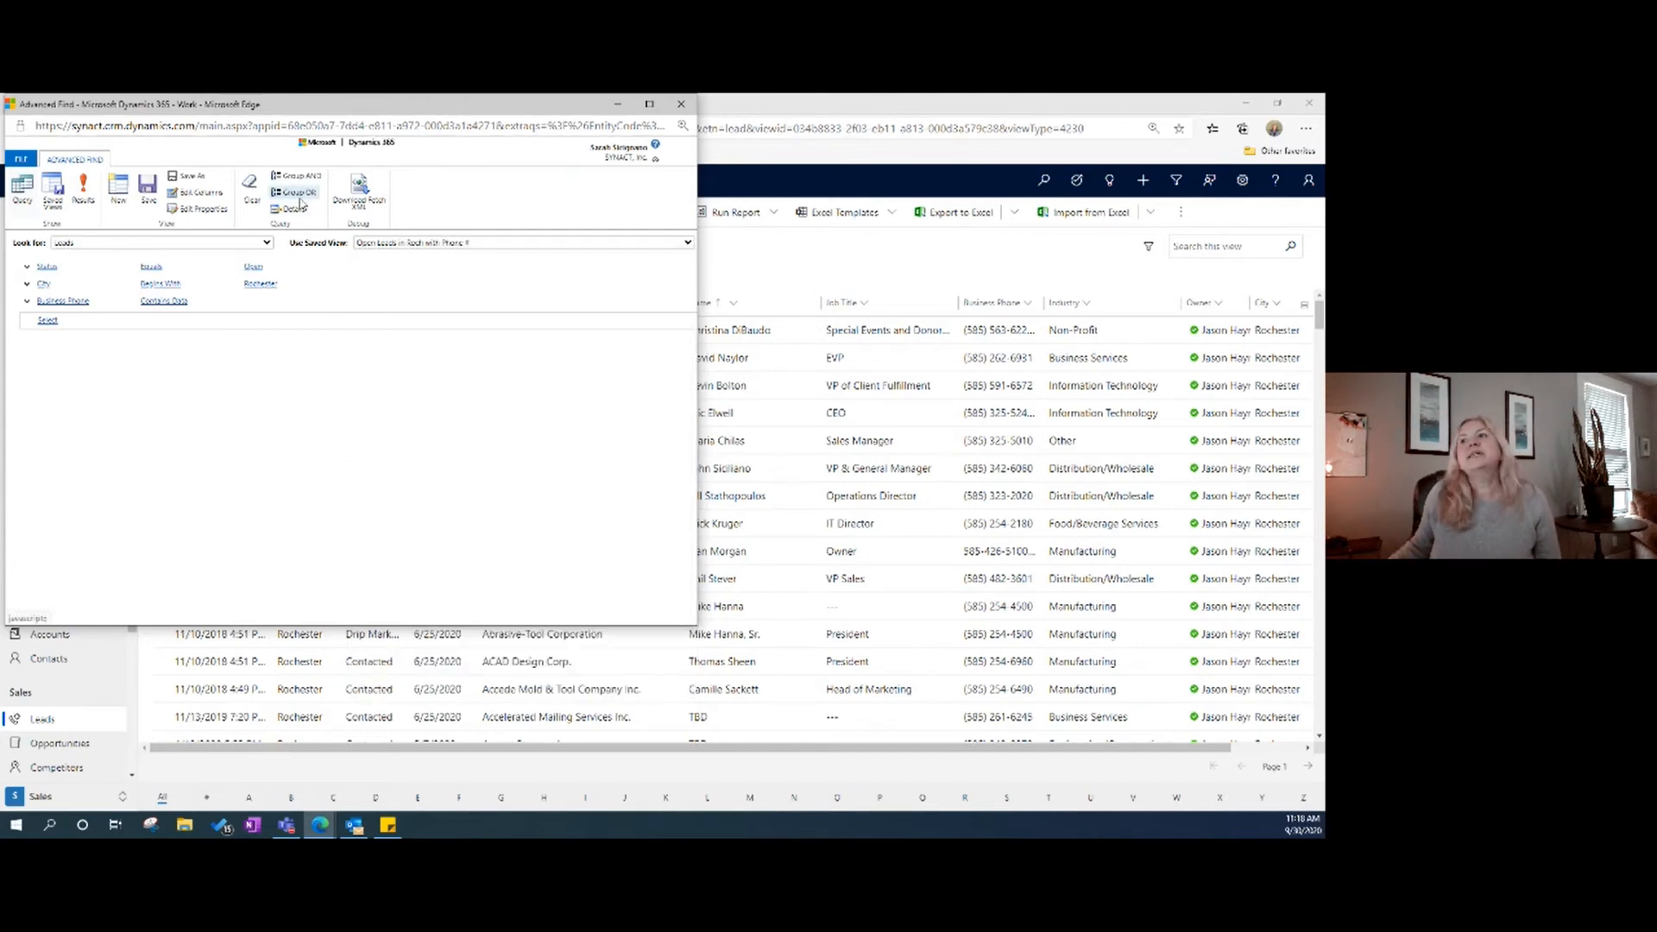
# Delete the Business Phone clause from the lead query.
pyautogui.click(44, 302)
pyautogui.click(44, 319)
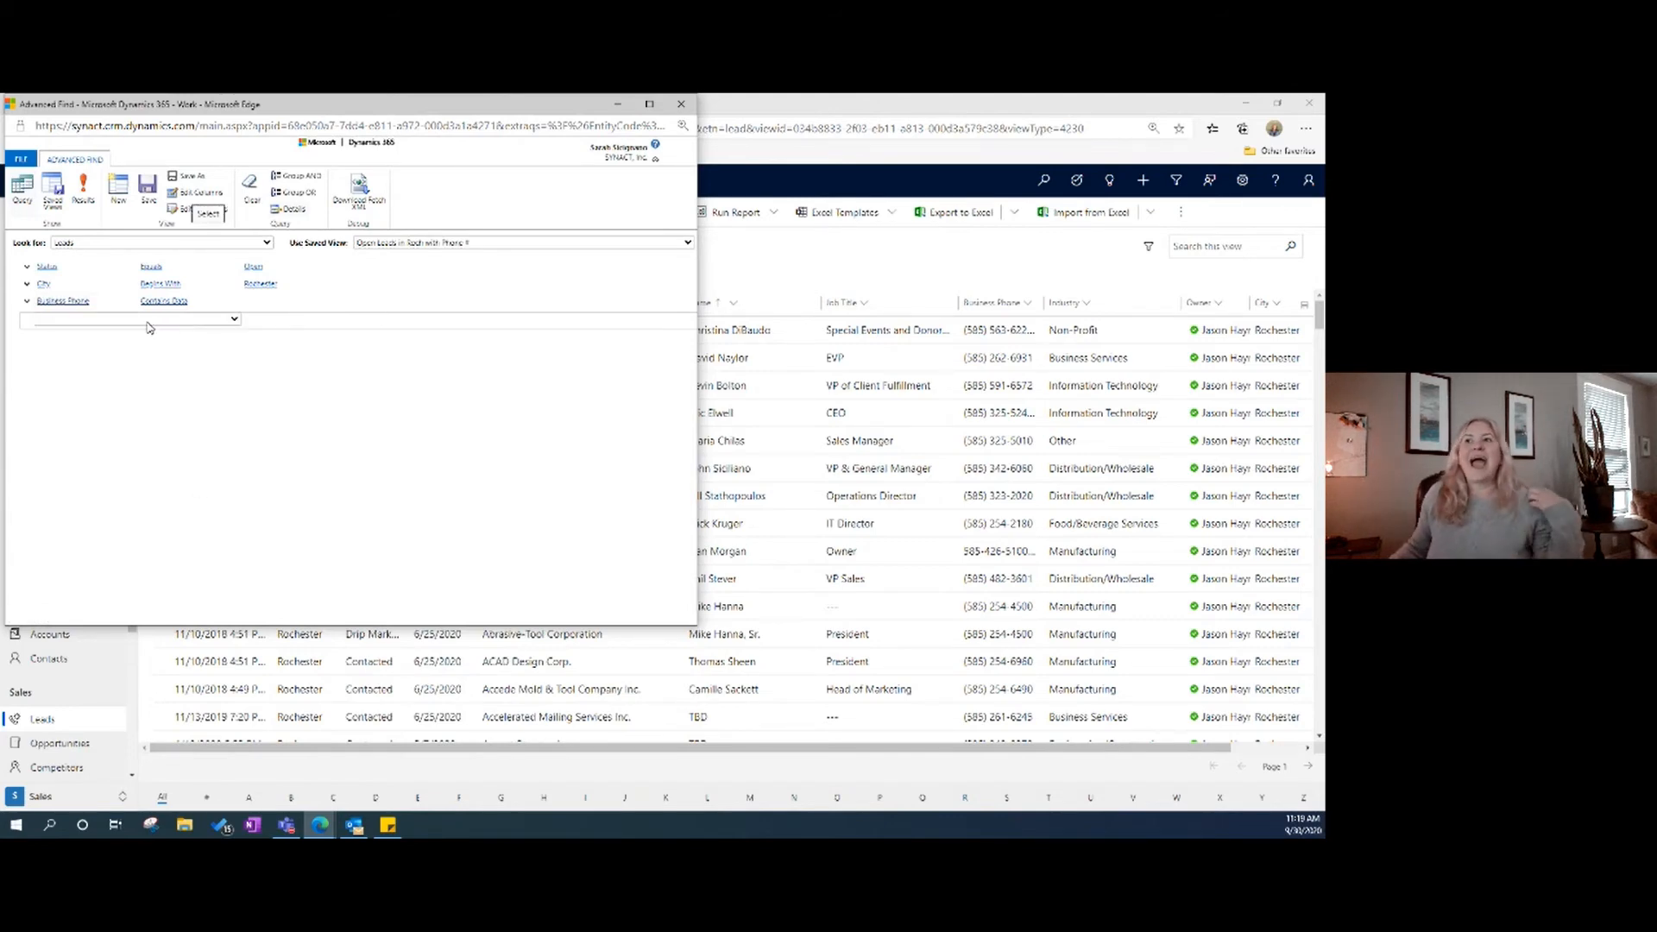
pyautogui.click(60, 300)
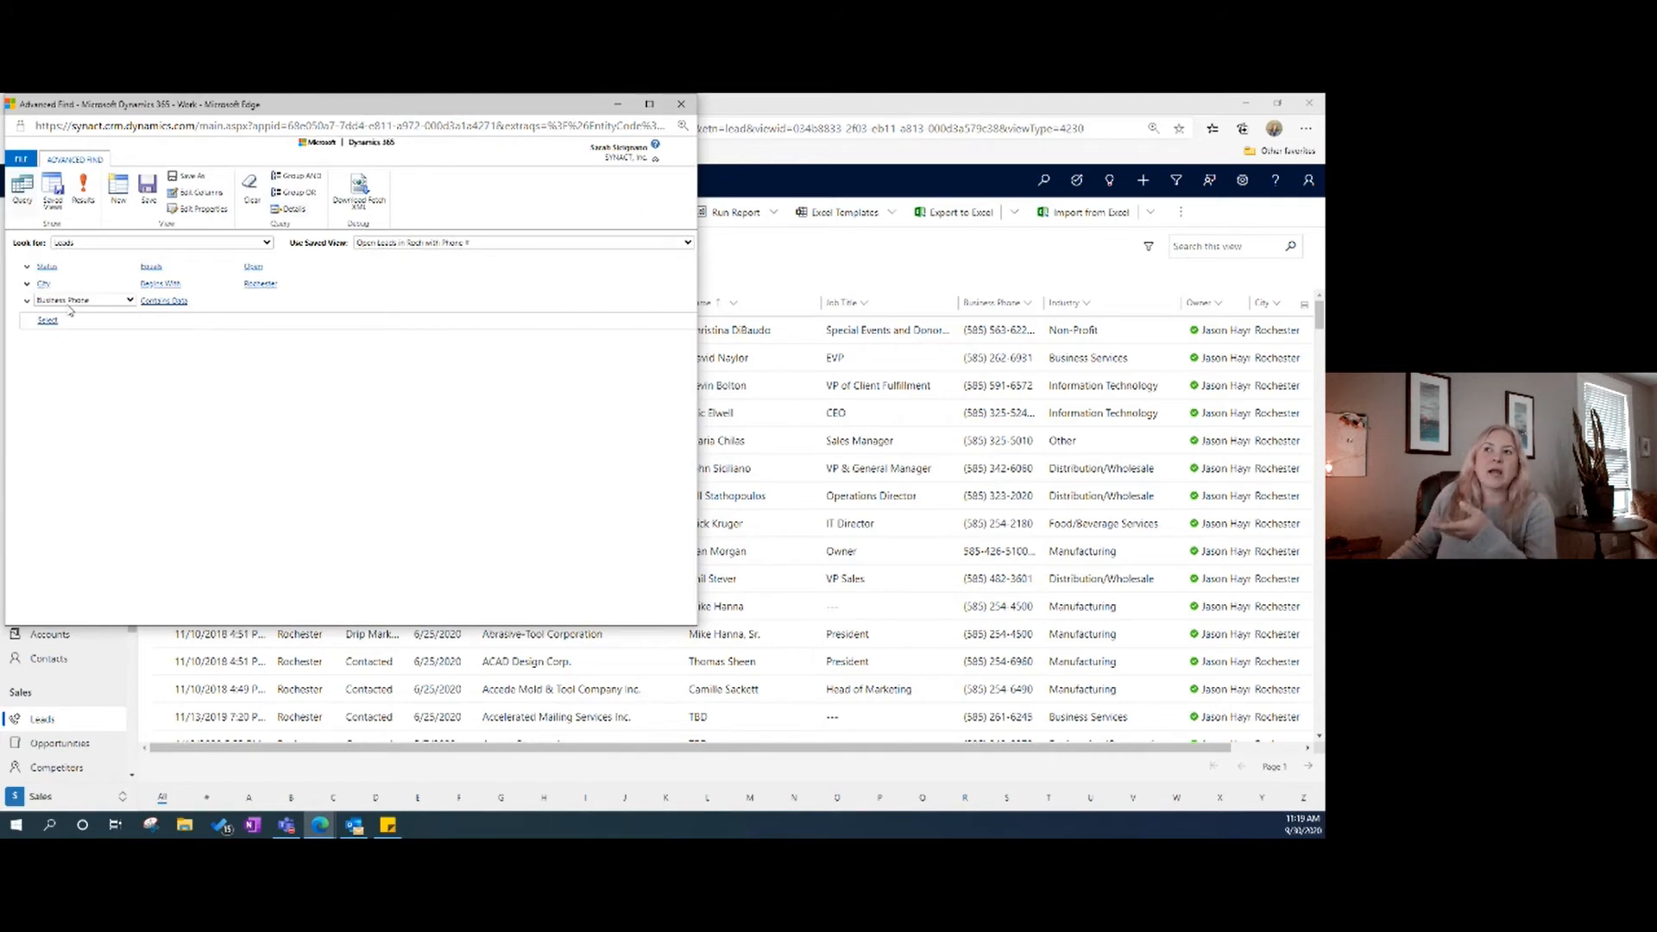
pyautogui.click(28, 302)
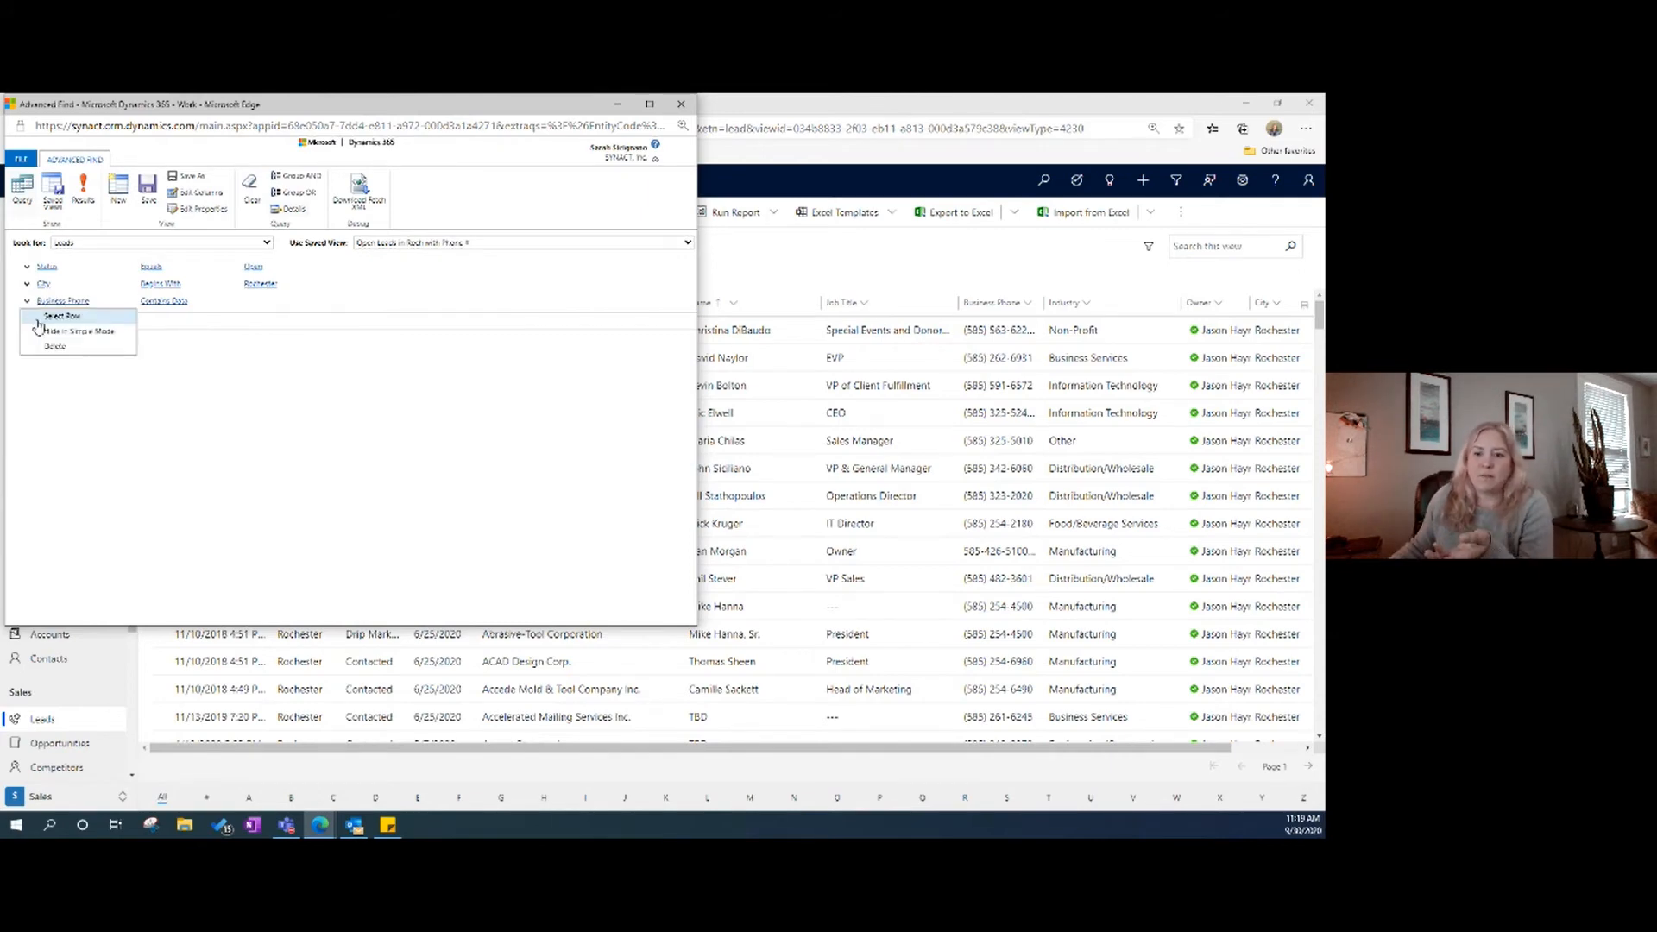
pyautogui.click(47, 347)
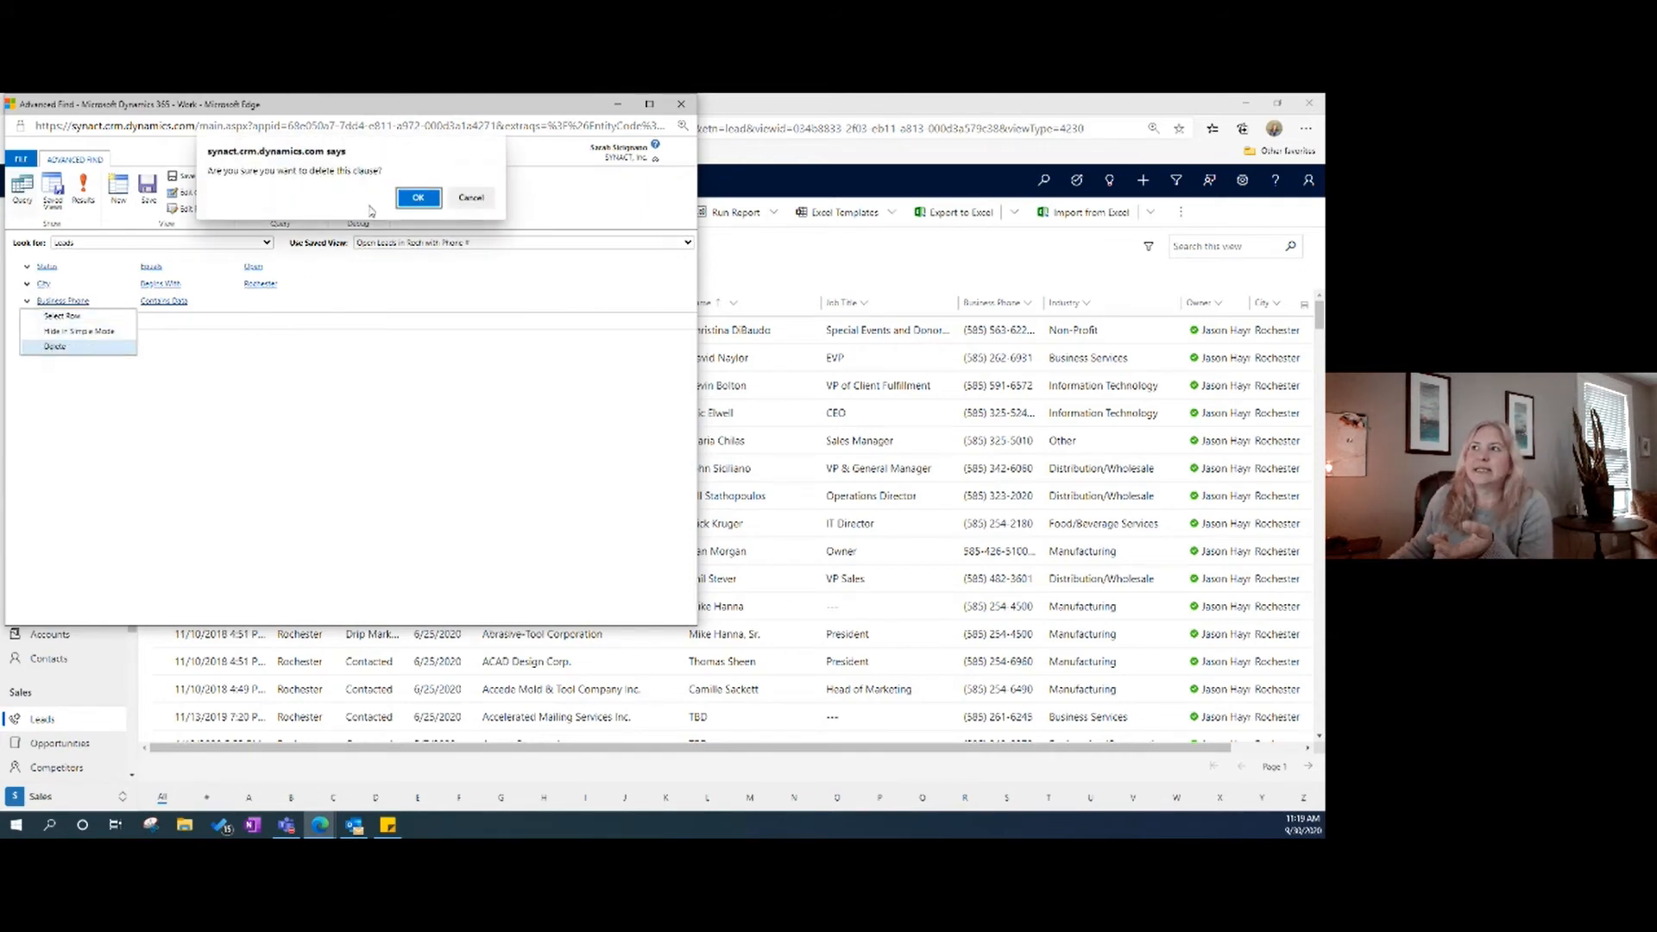
pyautogui.click(417, 197)
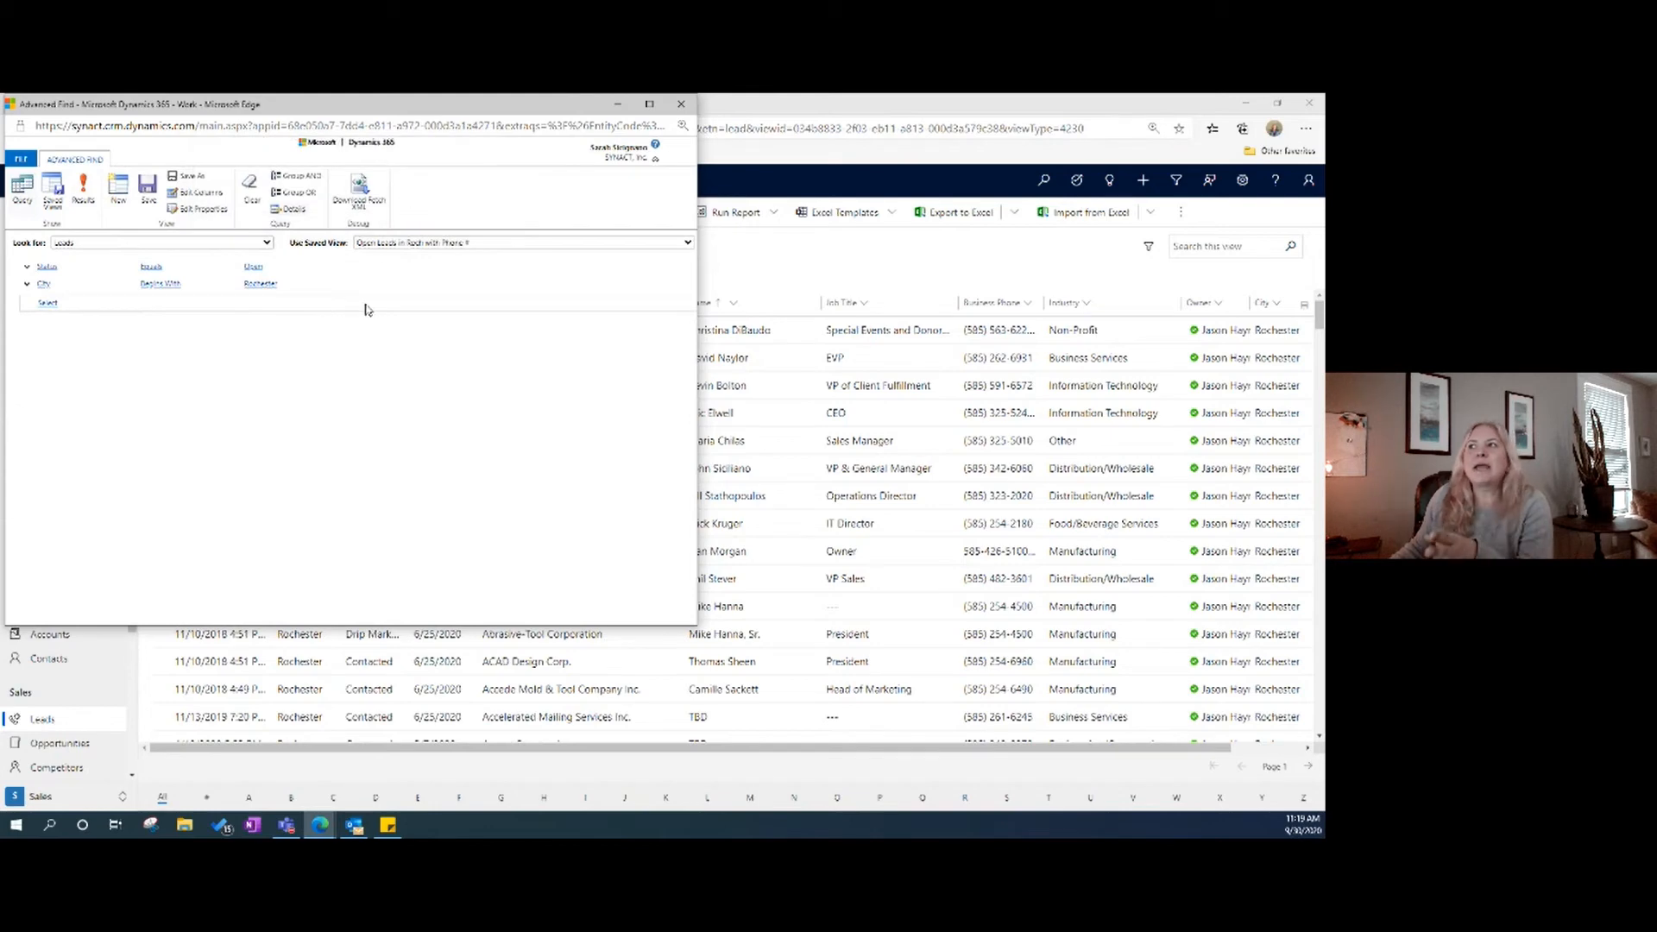
# Add a second City clause to the lead query with the operator Begins With and the value Syracuse.
pyautogui.click(196, 284)
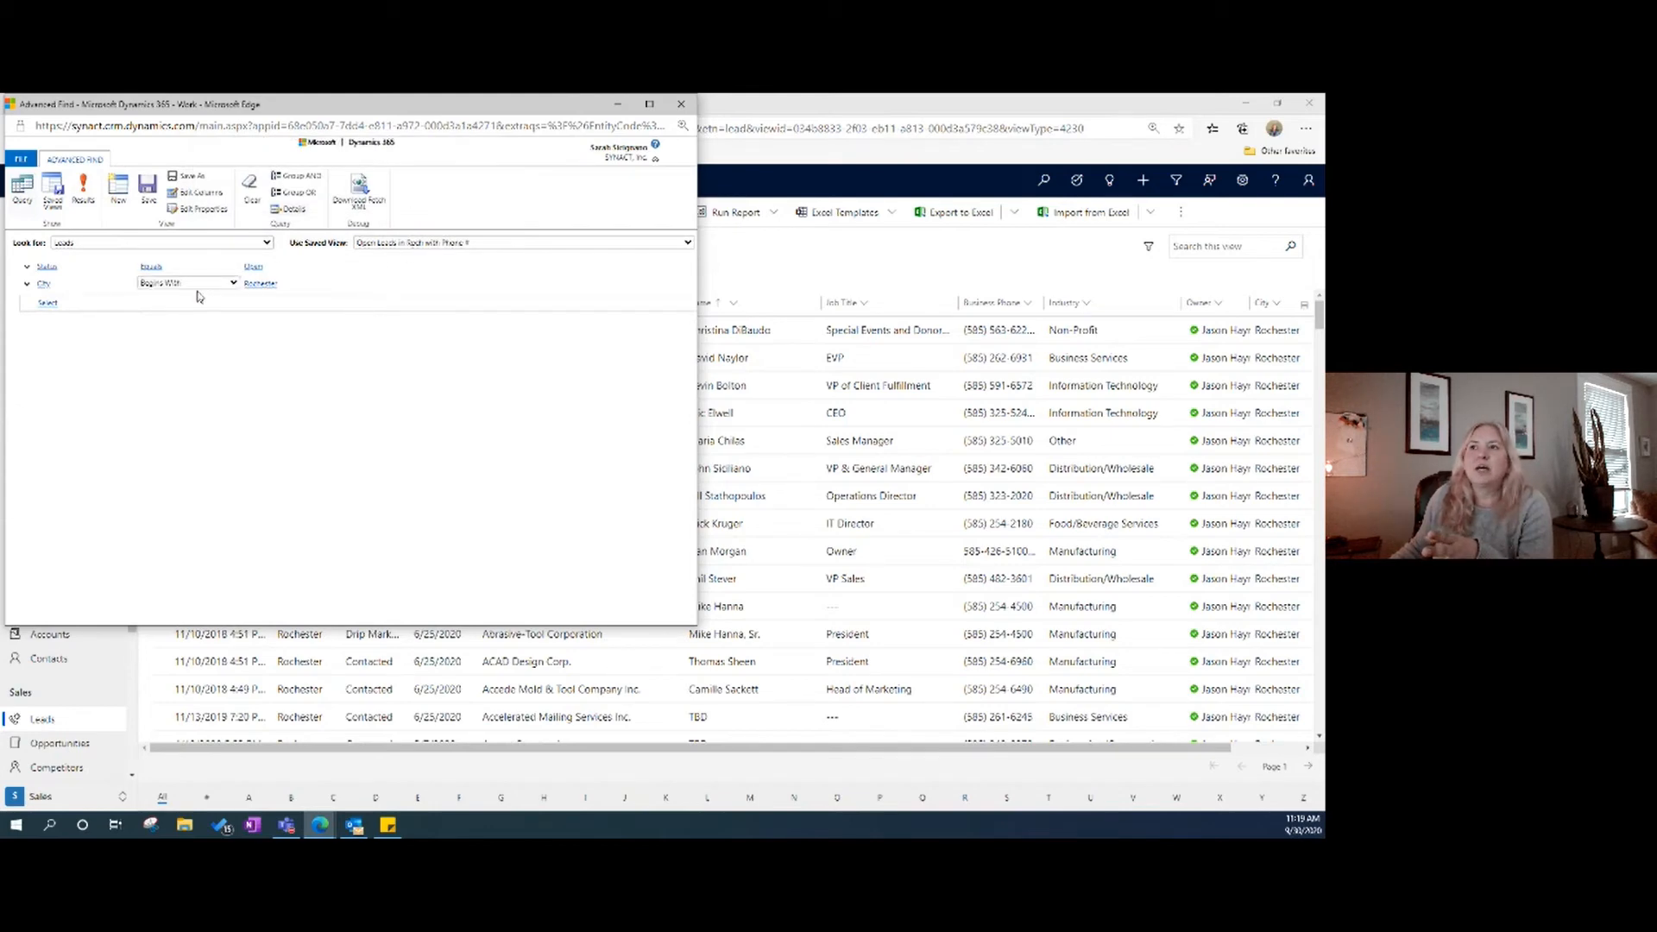
pyautogui.click(100, 292)
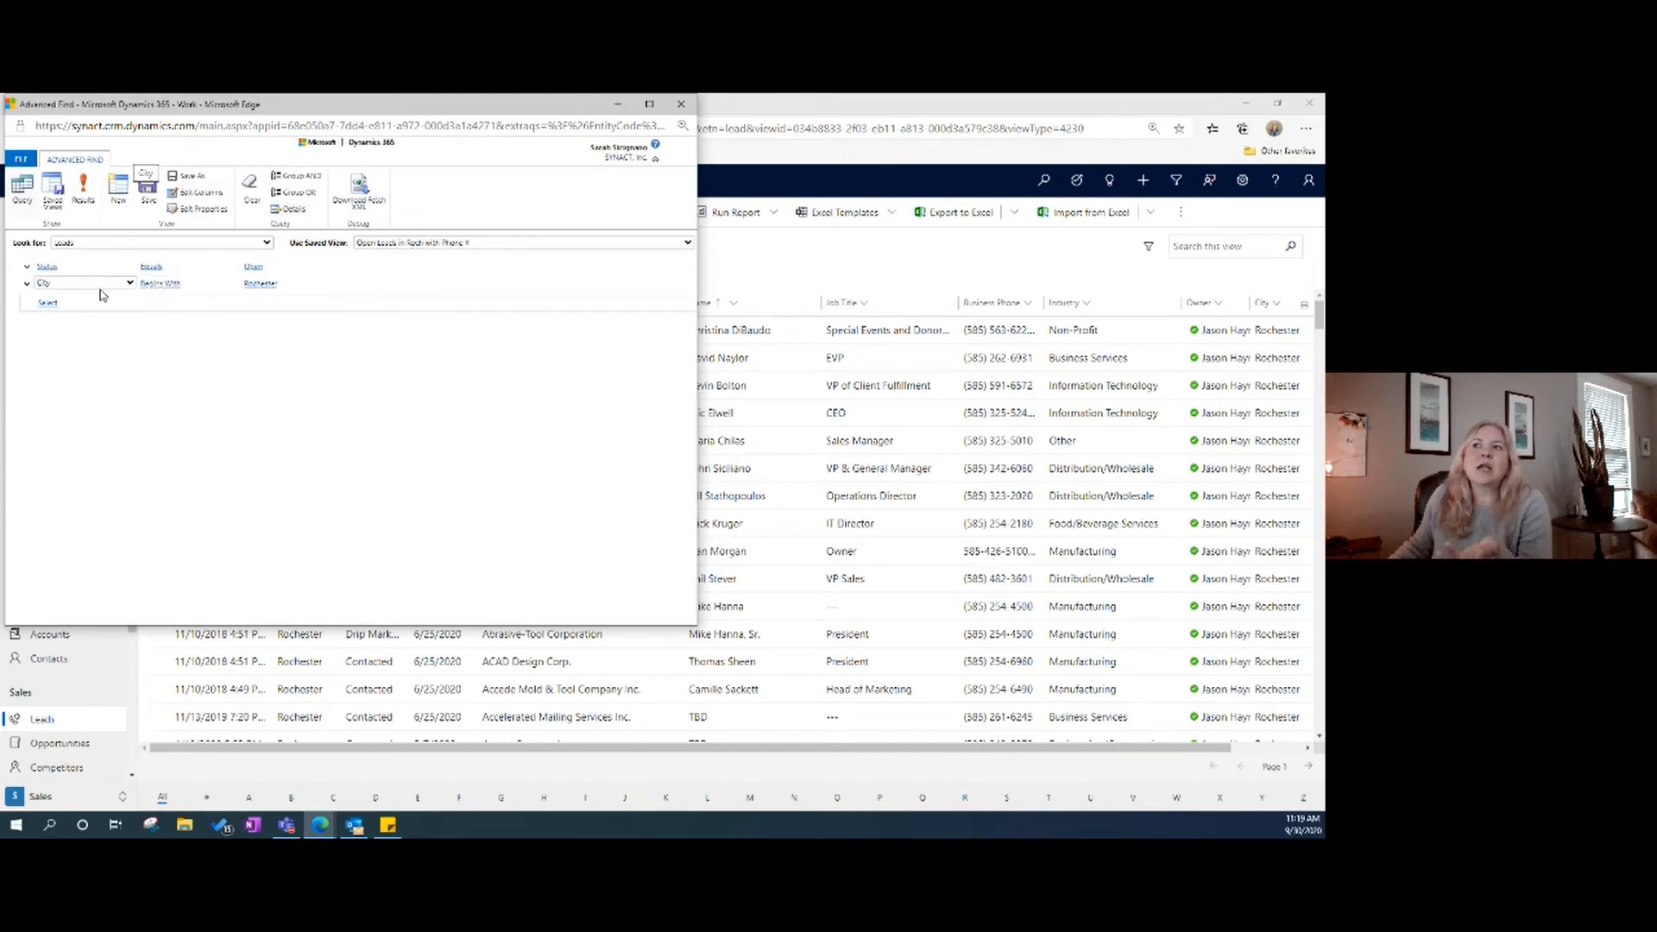
pyautogui.click(101, 302)
pyautogui.click(99, 304)
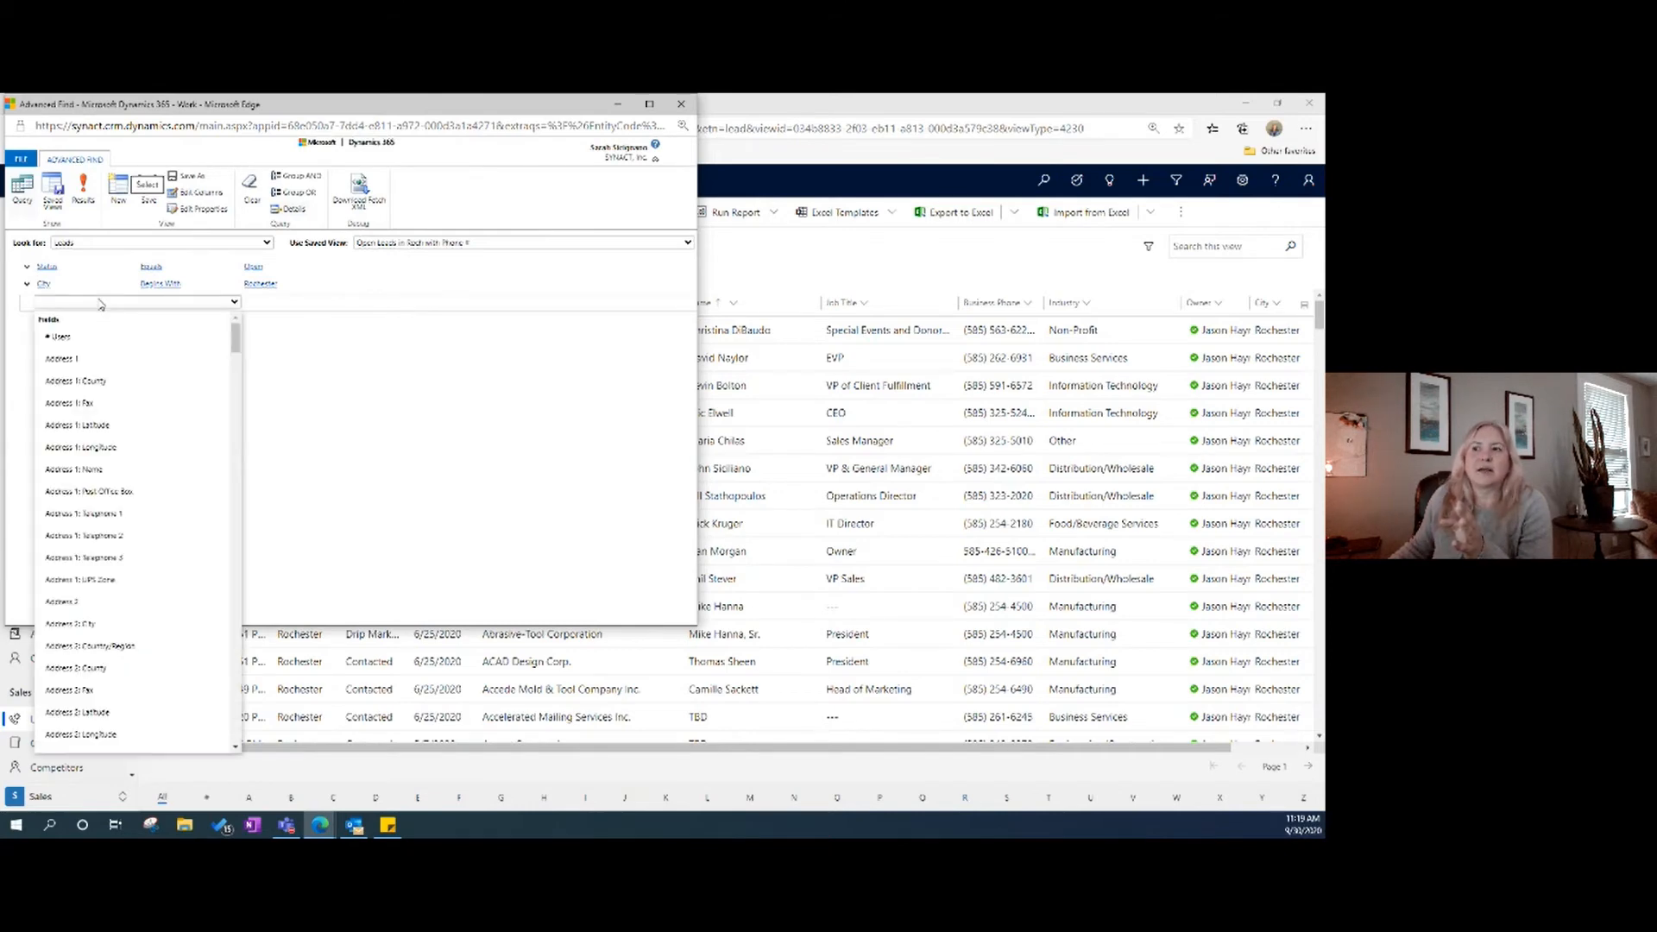
pyautogui.scroll(-3, 107, 652)
pyautogui.scroll(-5, 107, 652)
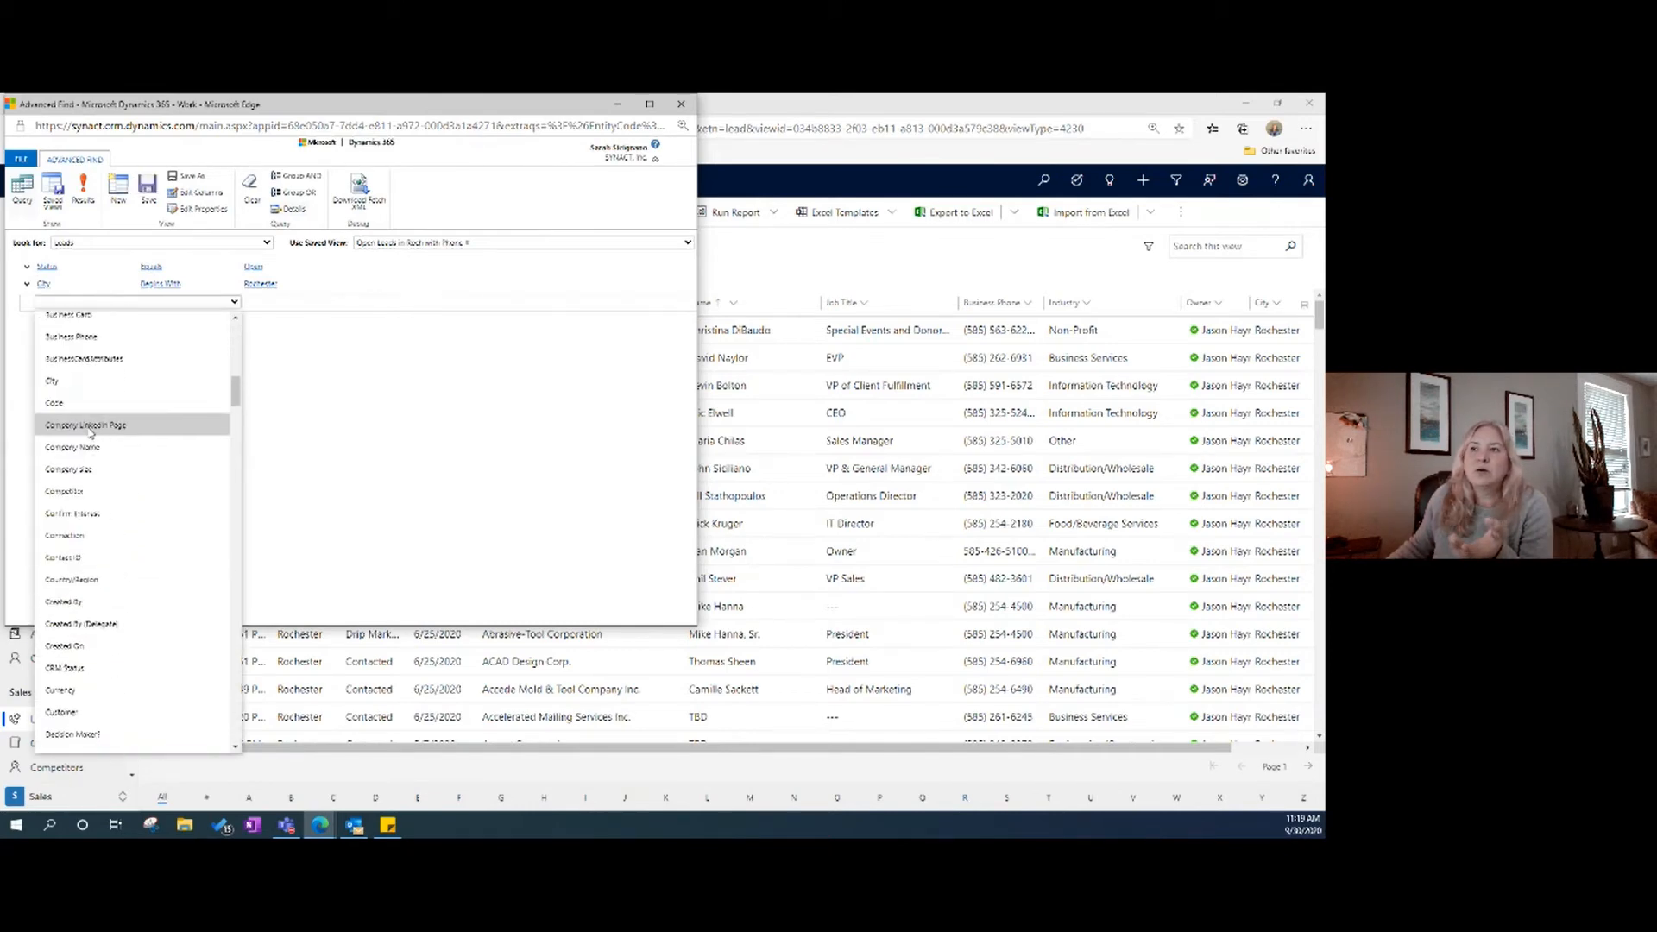
pyautogui.click(95, 380)
pyautogui.click(173, 301)
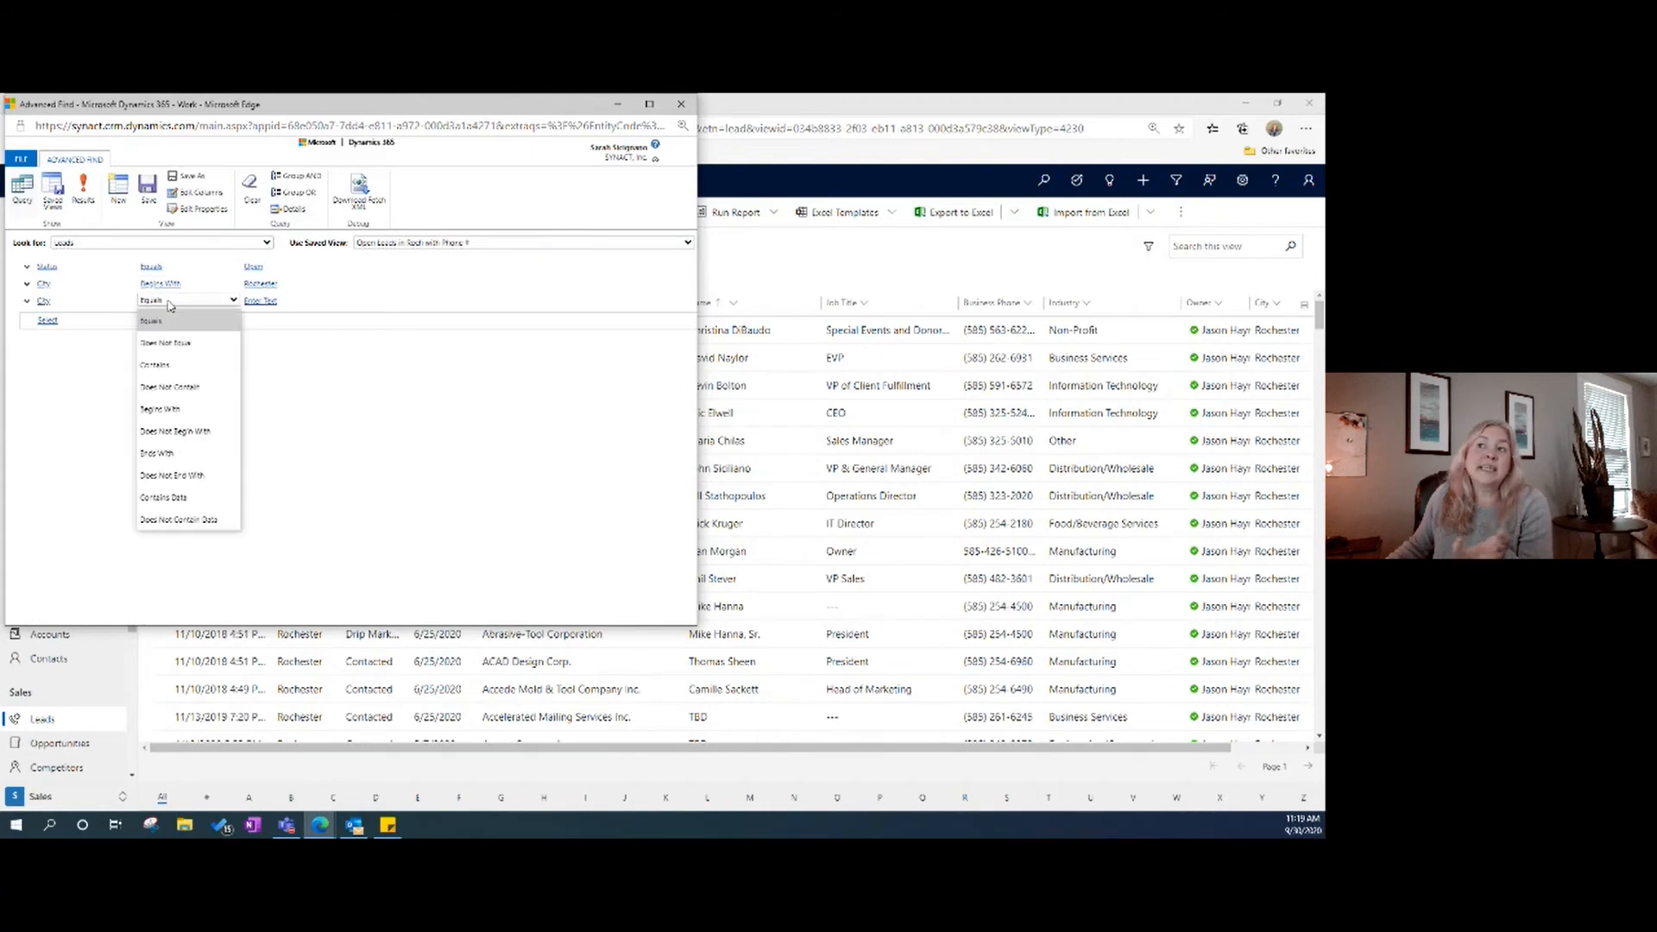
pyautogui.click(170, 411)
pyautogui.click(277, 300)
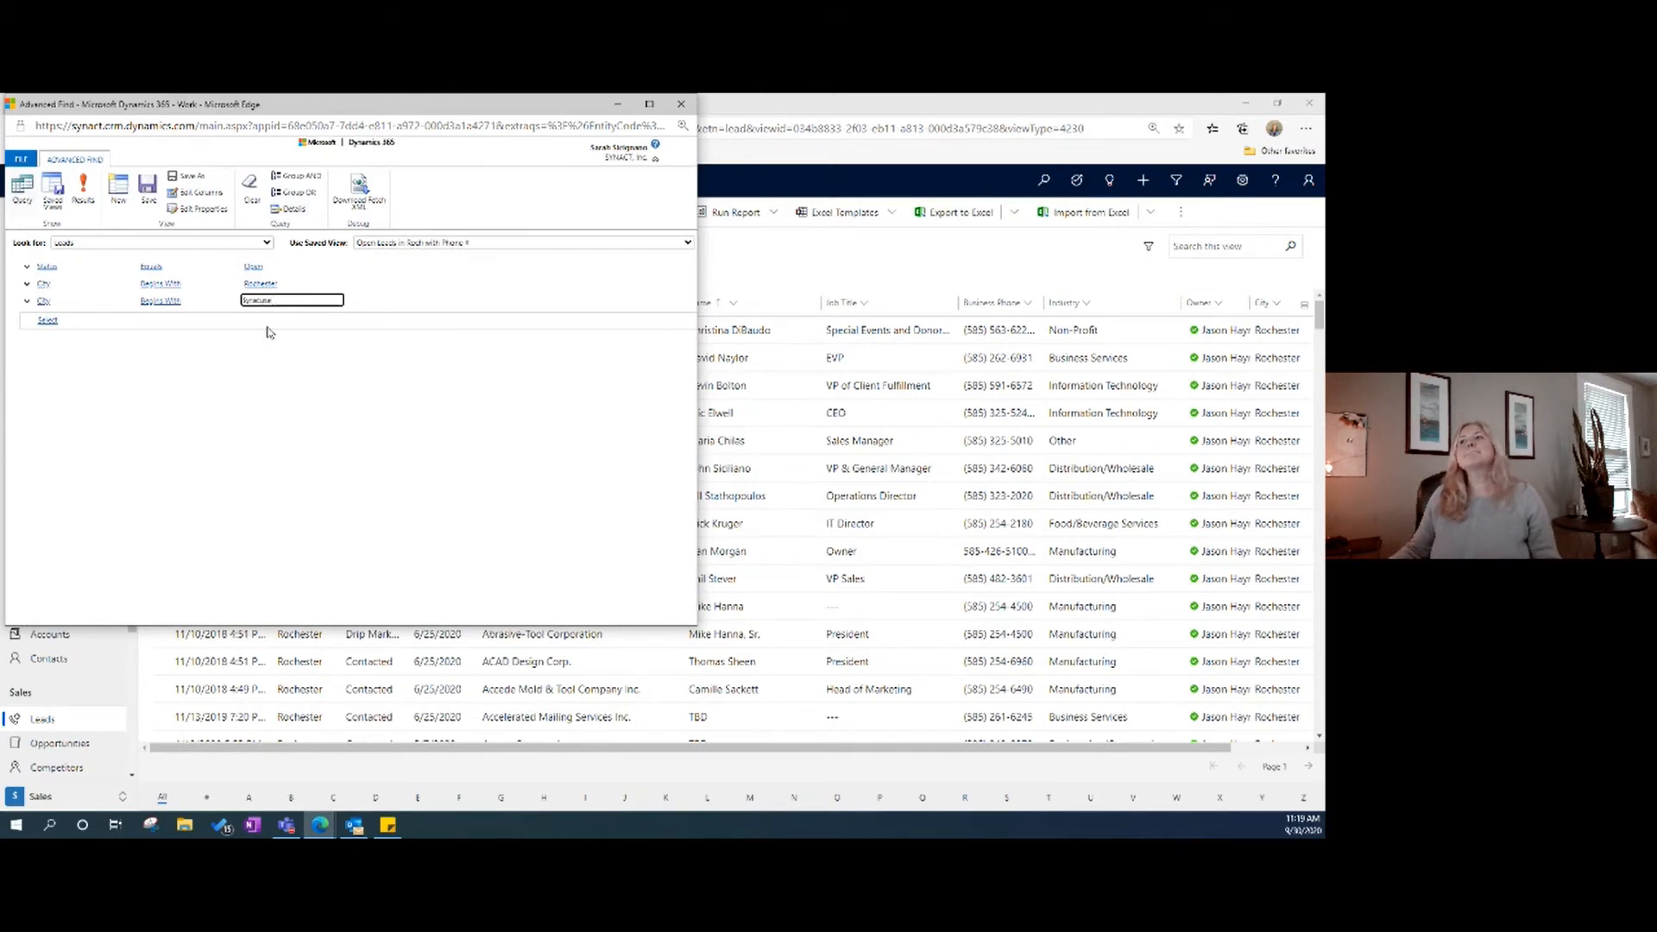
pyautogui.click(294, 377)
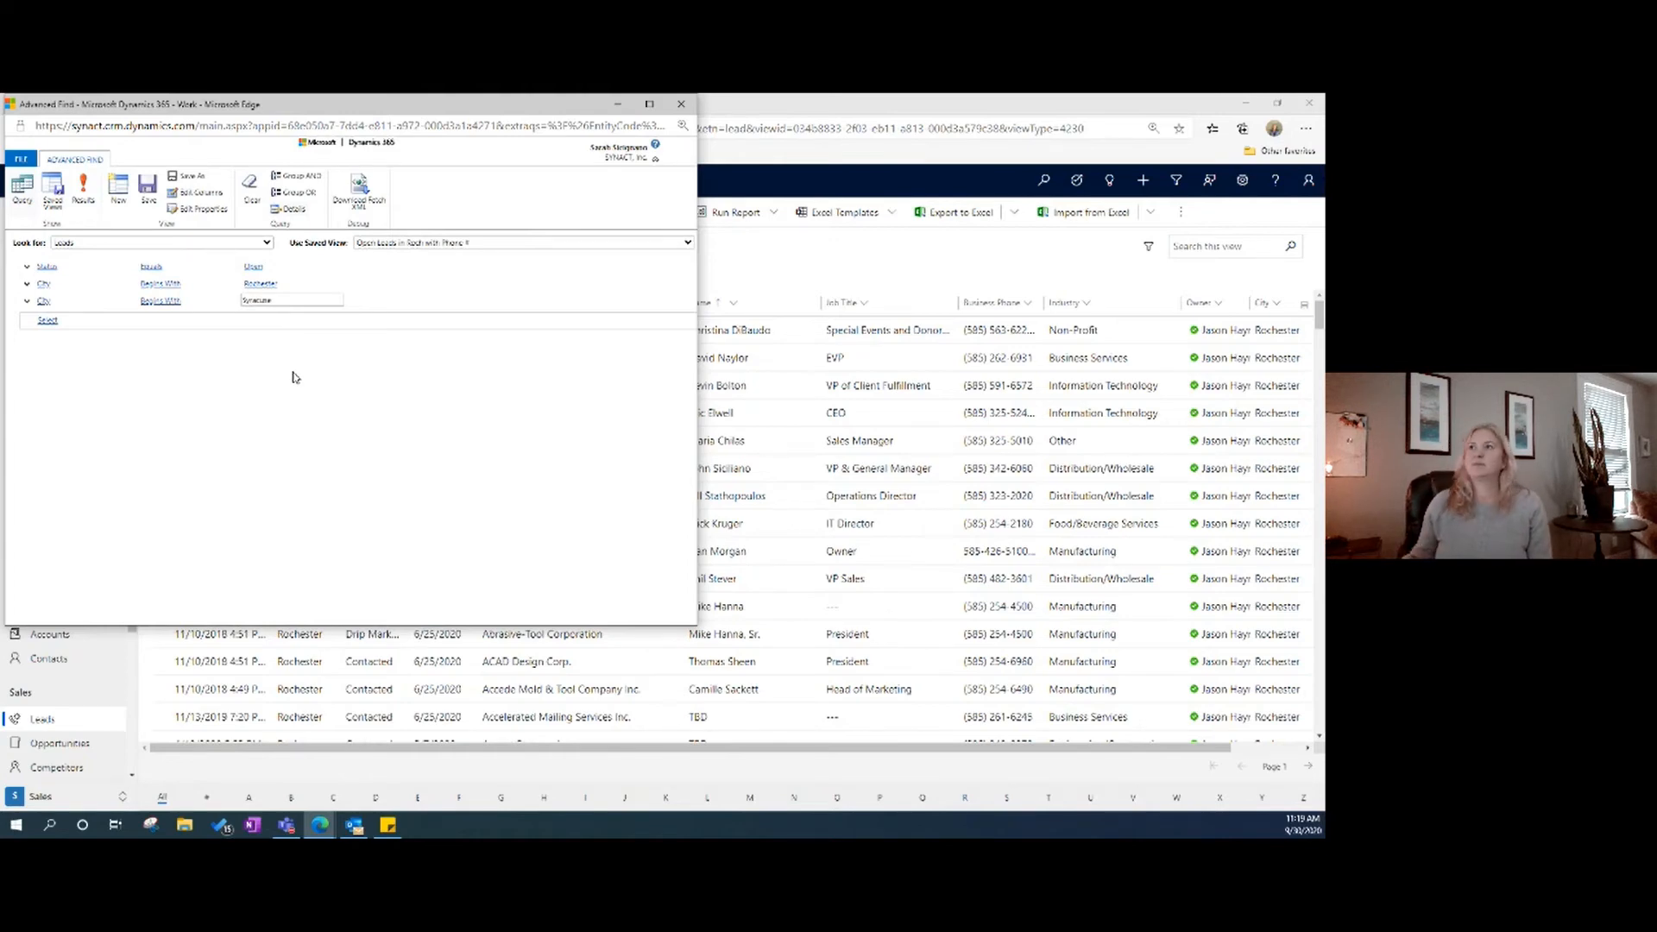
# Run the lead query with the two ungrouped City clauses and return to its criteria.
pyautogui.click(85, 198)
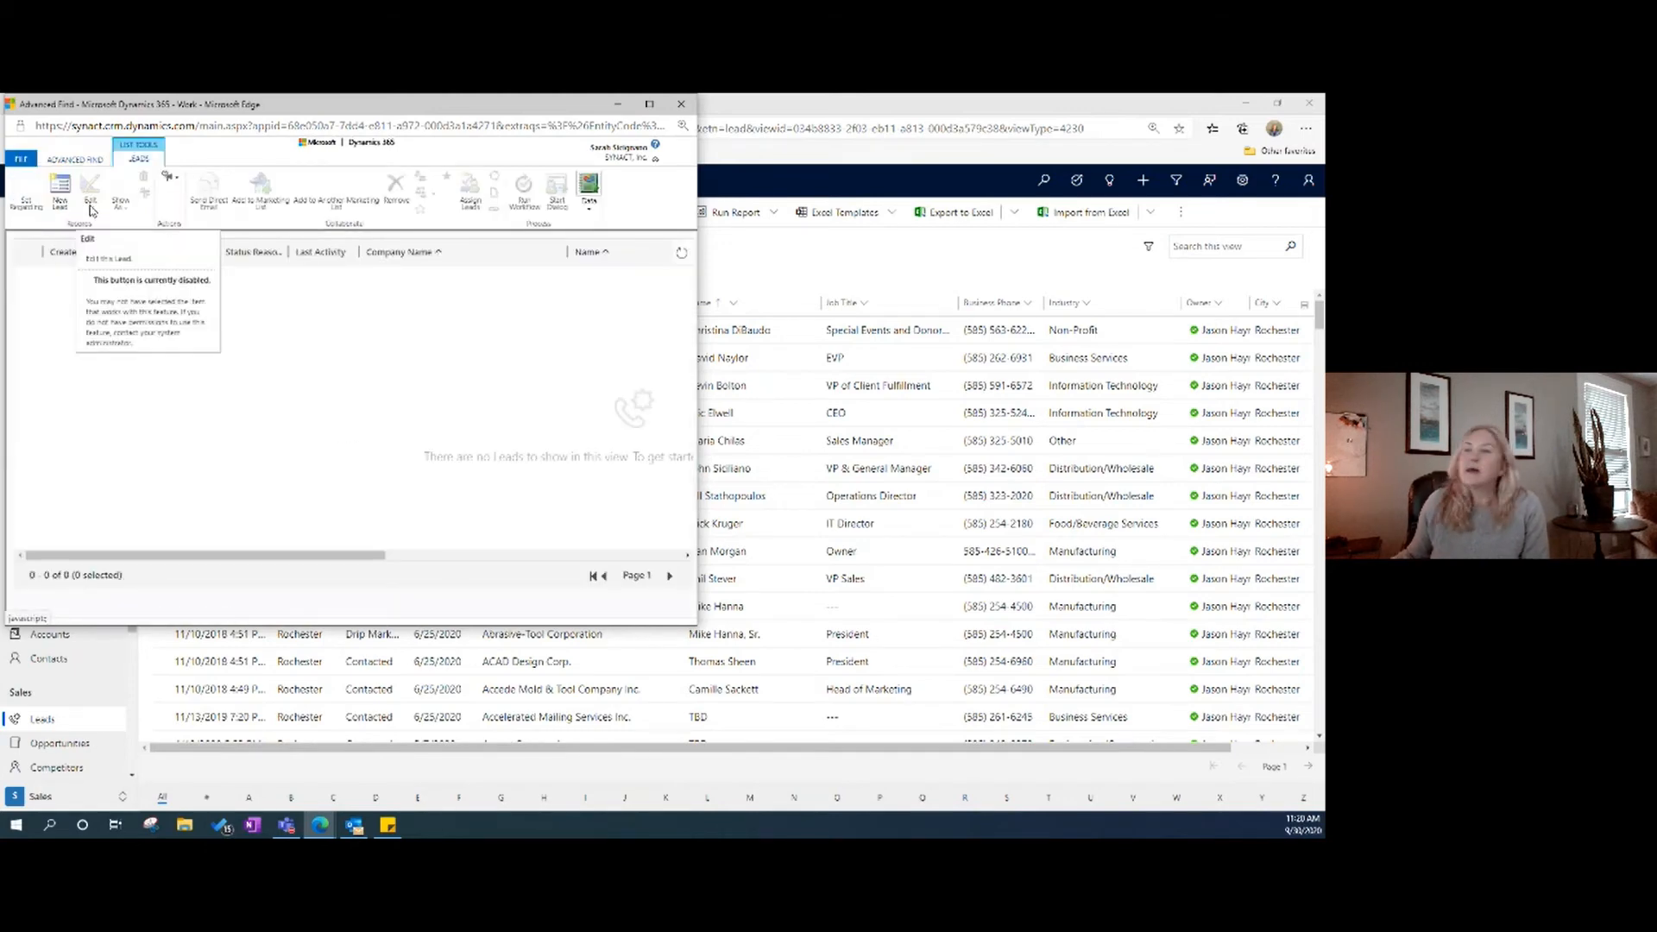
pyautogui.click(76, 159)
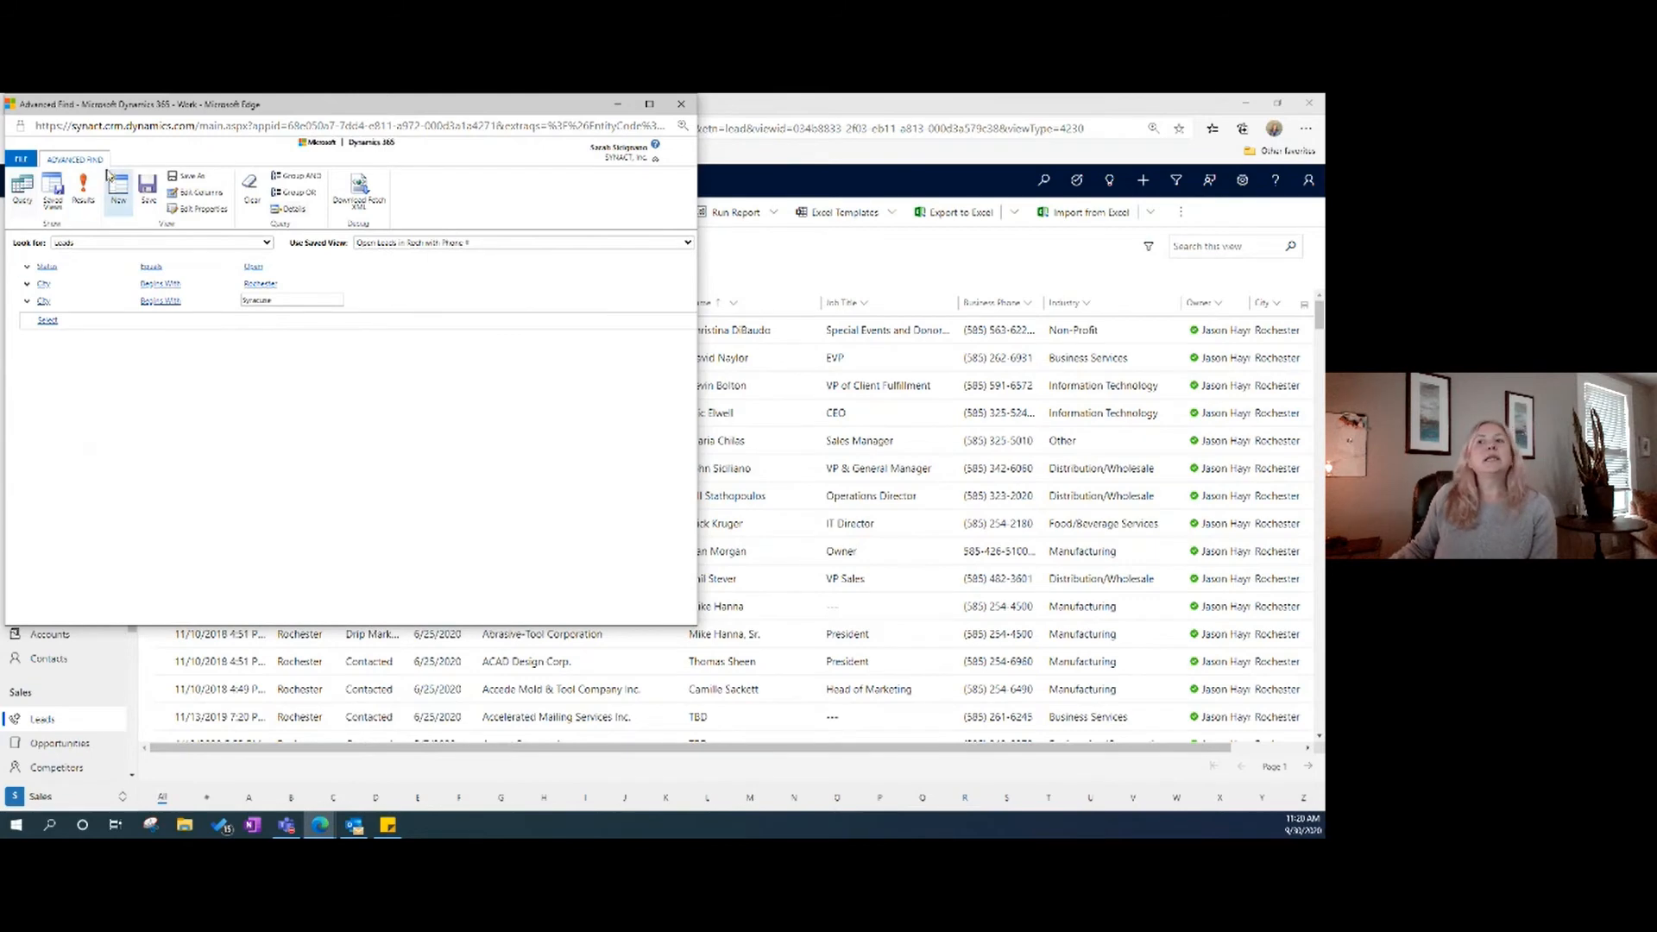
pyautogui.click(260, 283)
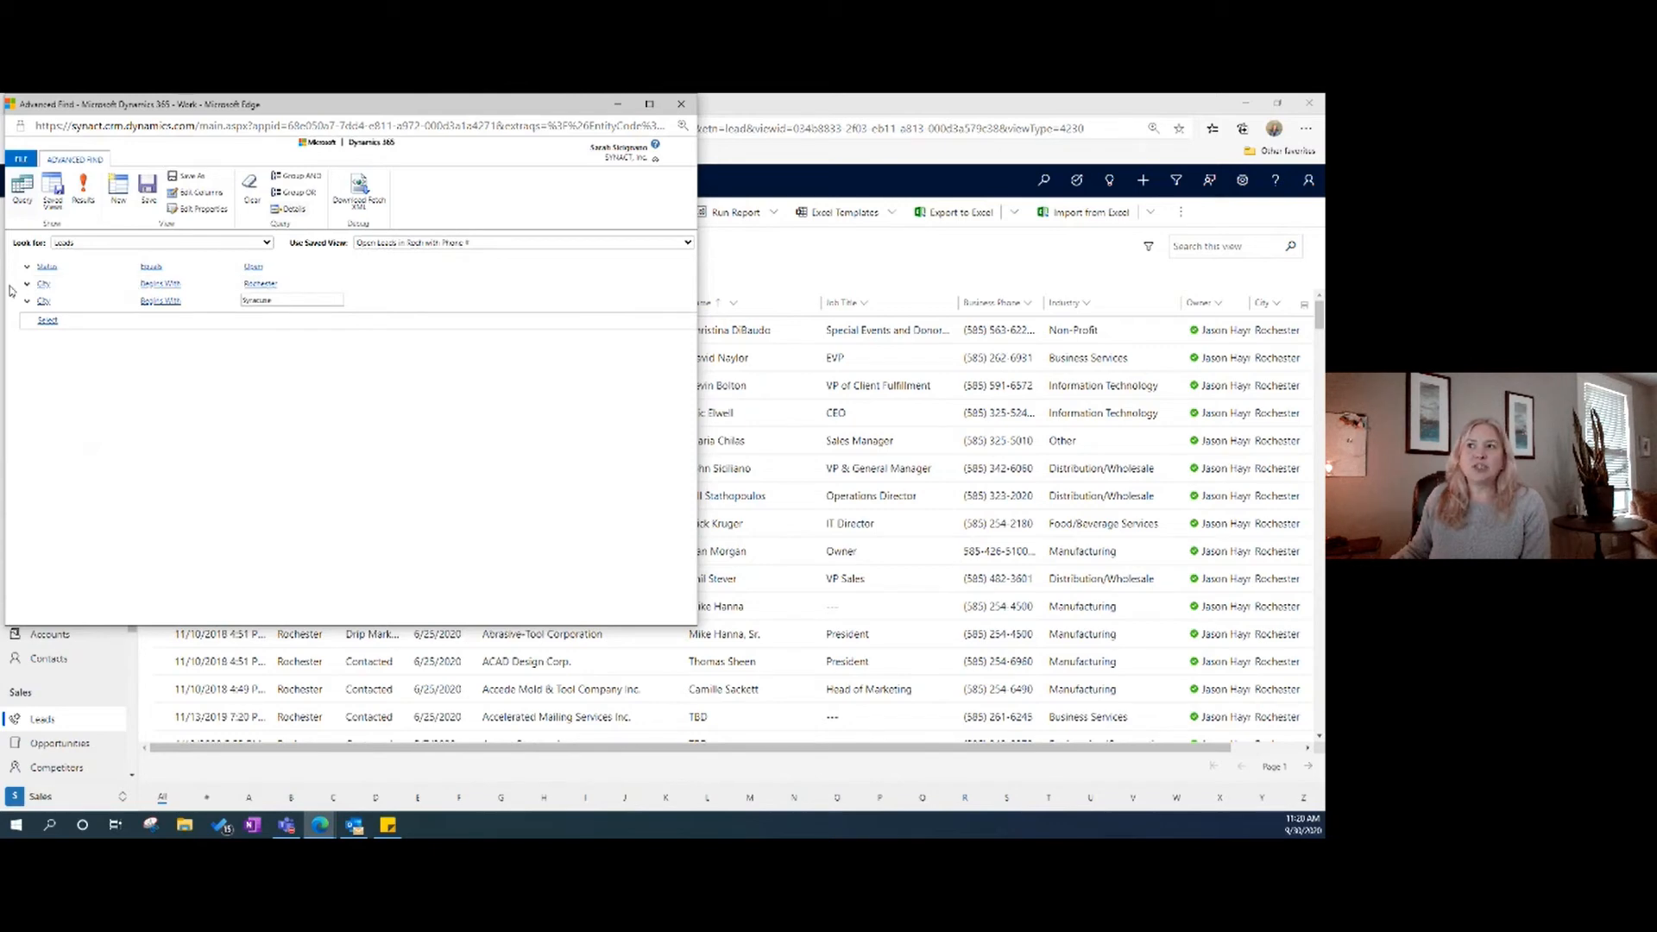
# Select the Rochester and Syracuse City clauses and combine them with Group OR.
pyautogui.click(27, 287)
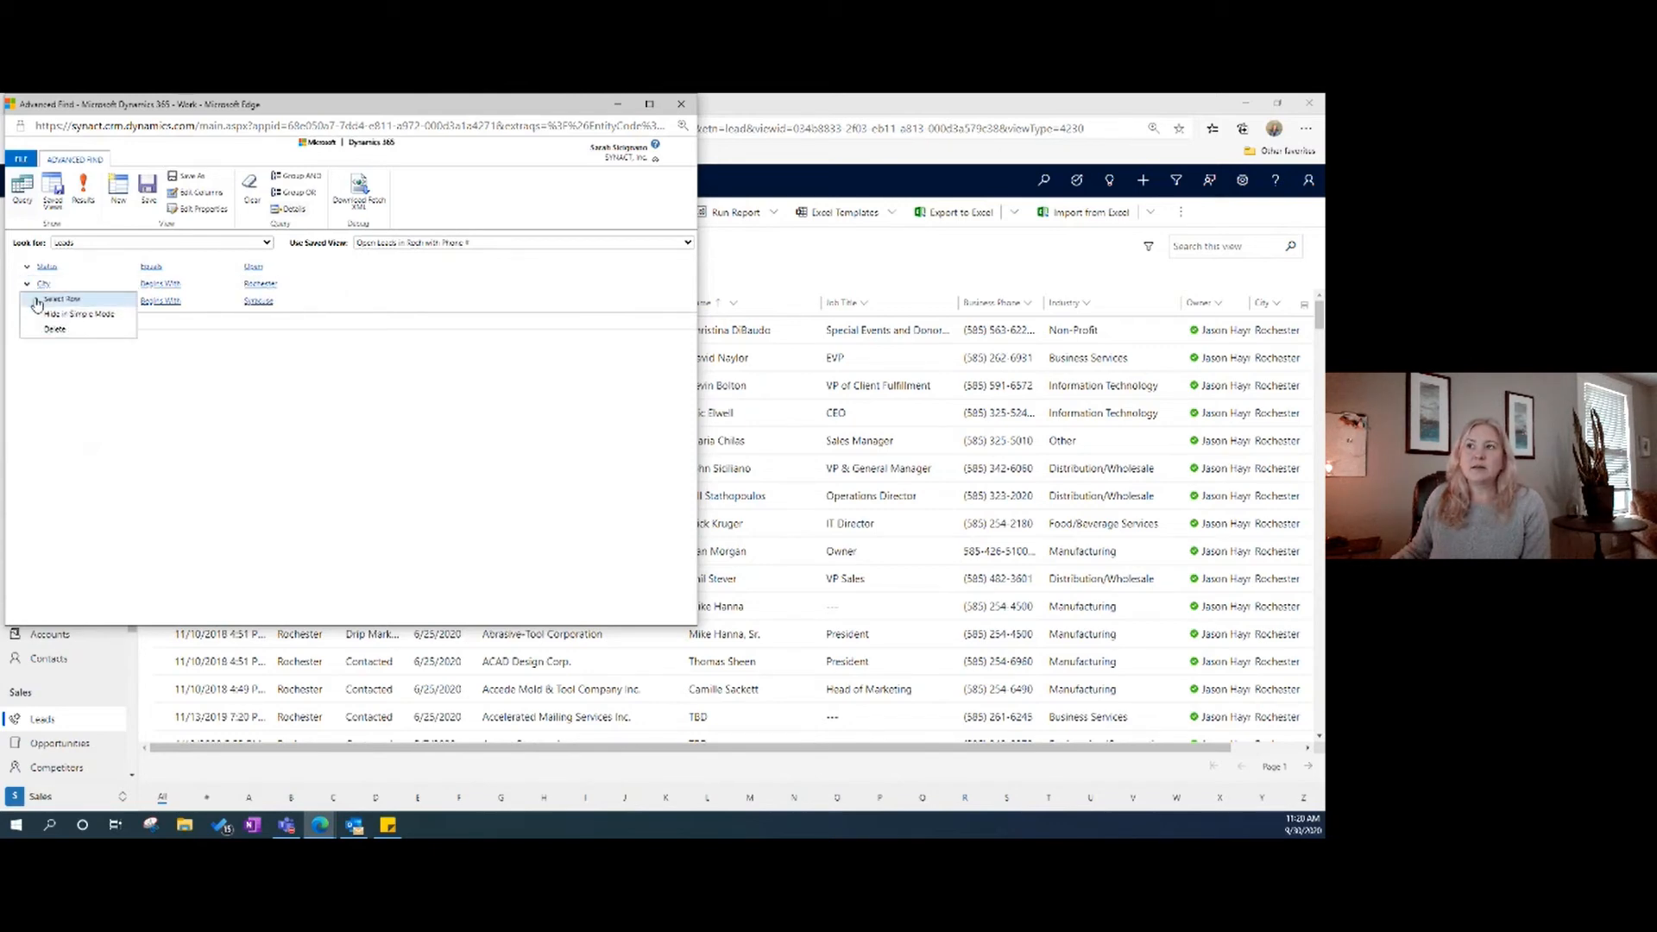
pyautogui.click(41, 299)
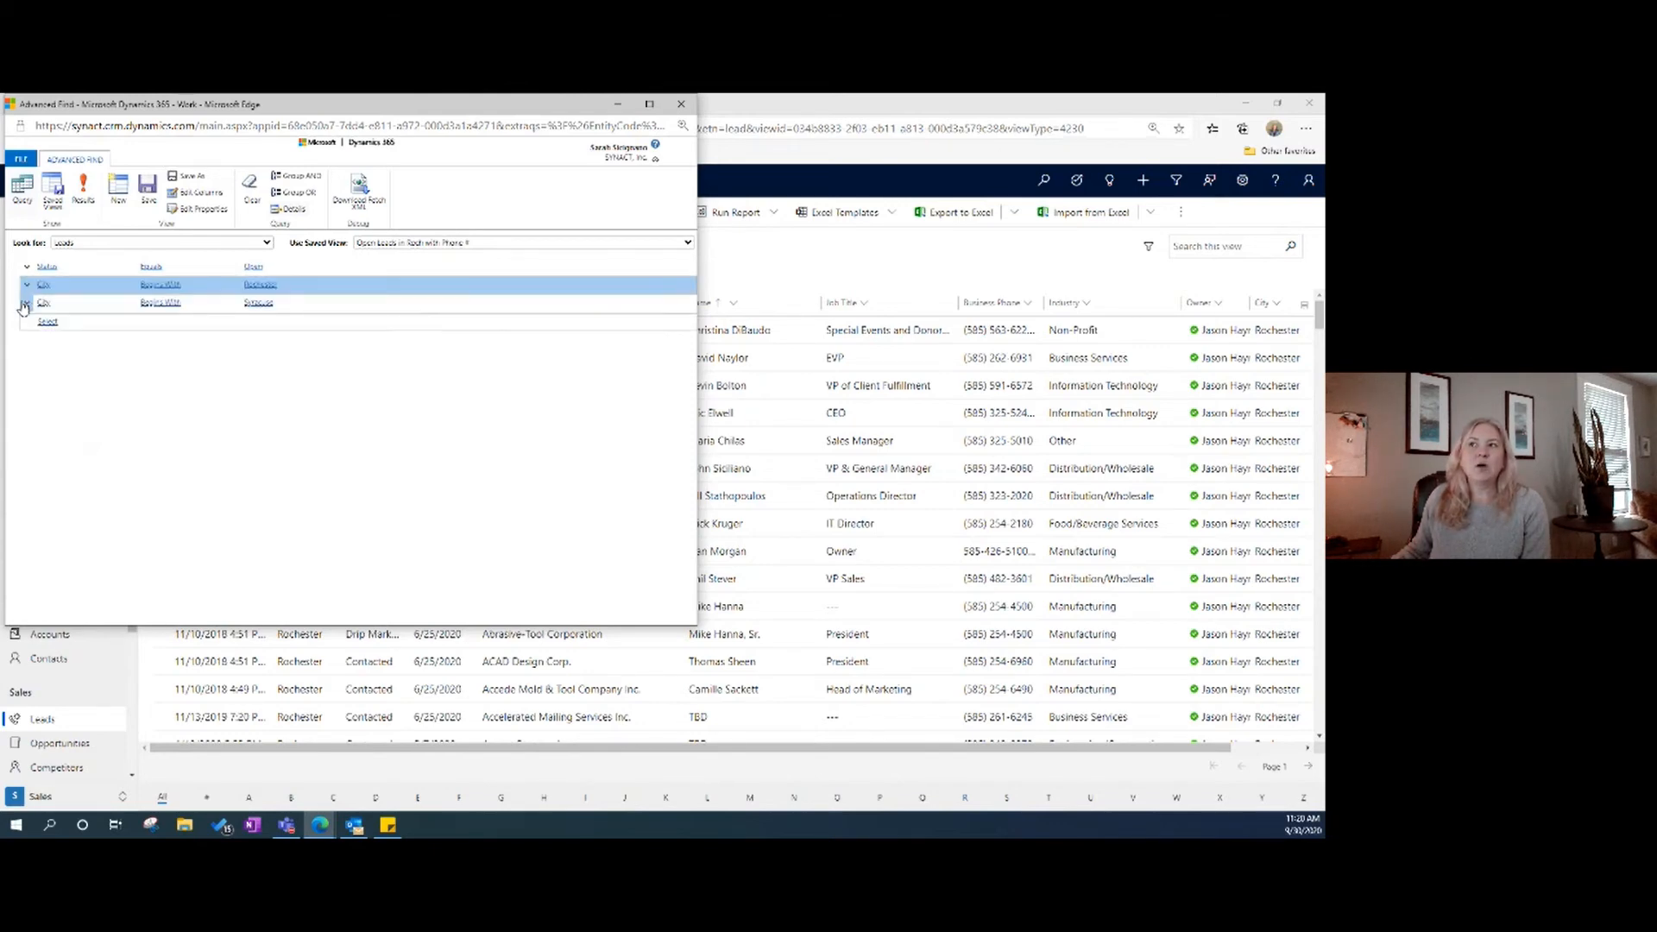
pyautogui.click(25, 304)
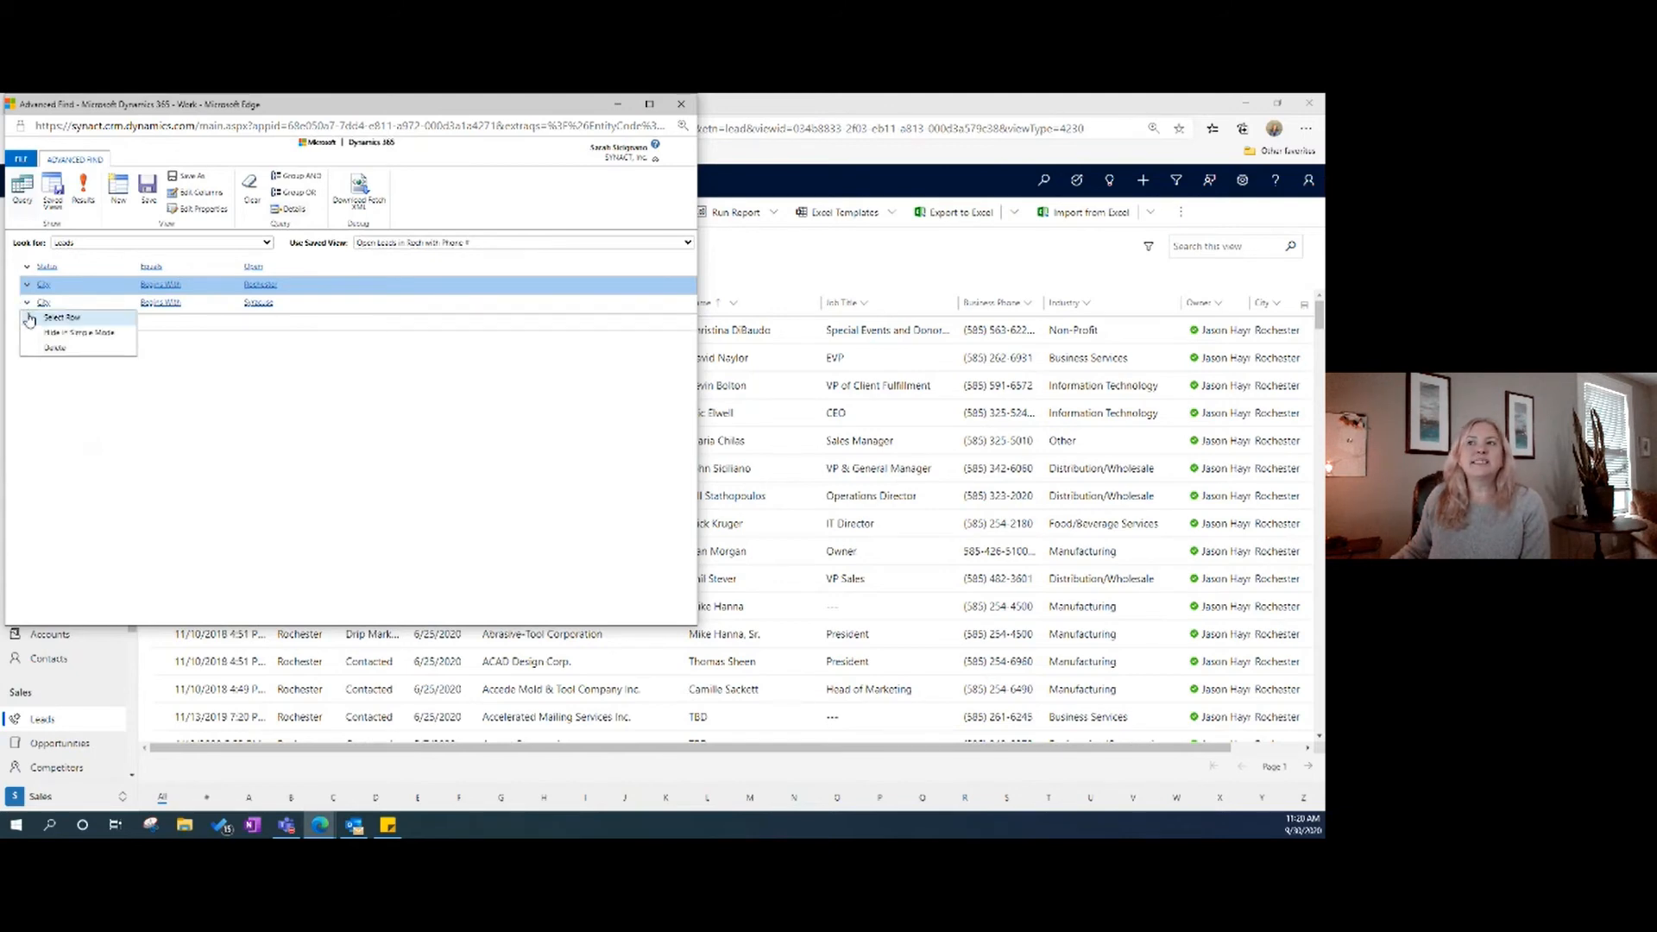
pyautogui.click(48, 318)
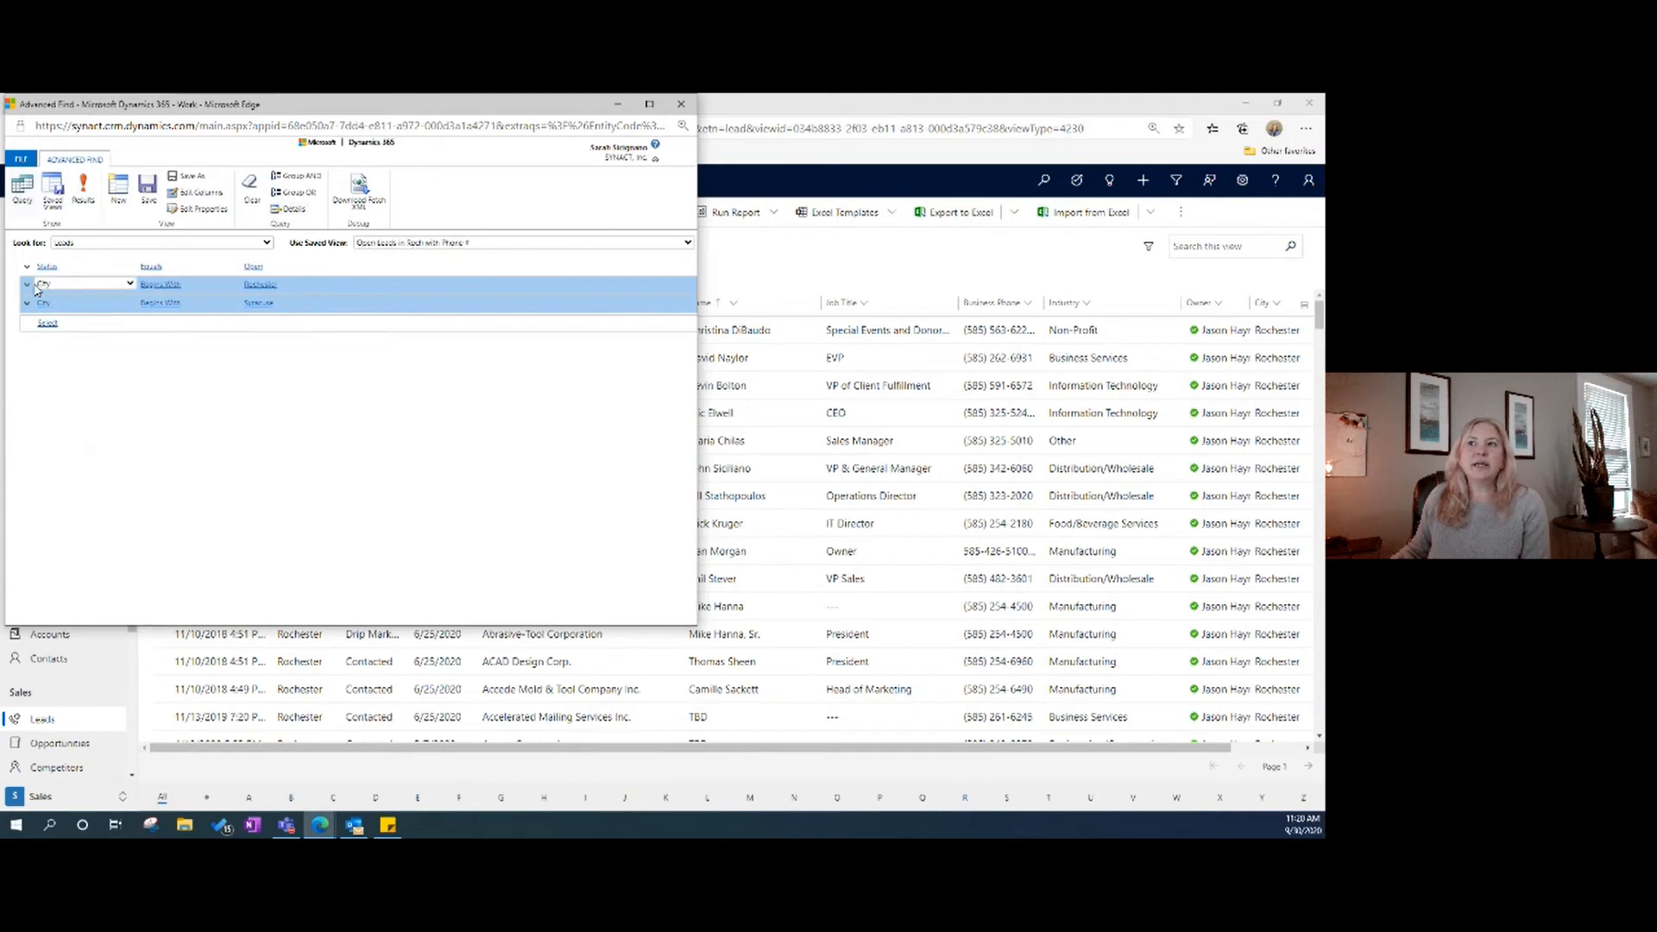
pyautogui.click(29, 288)
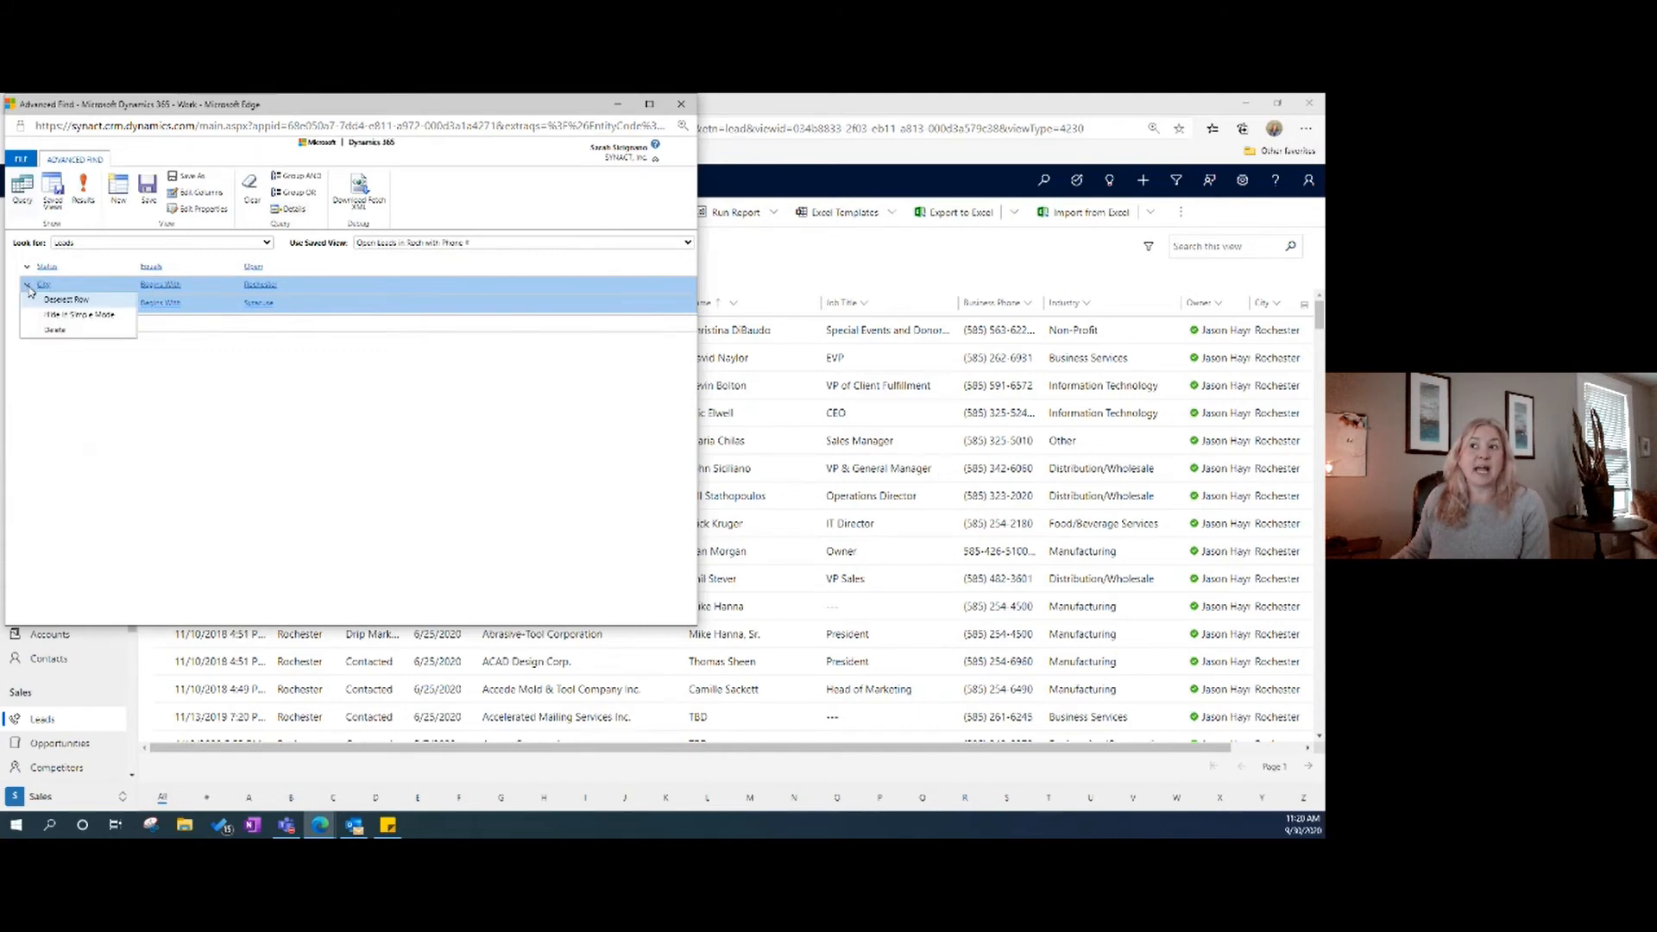
pyautogui.click(29, 290)
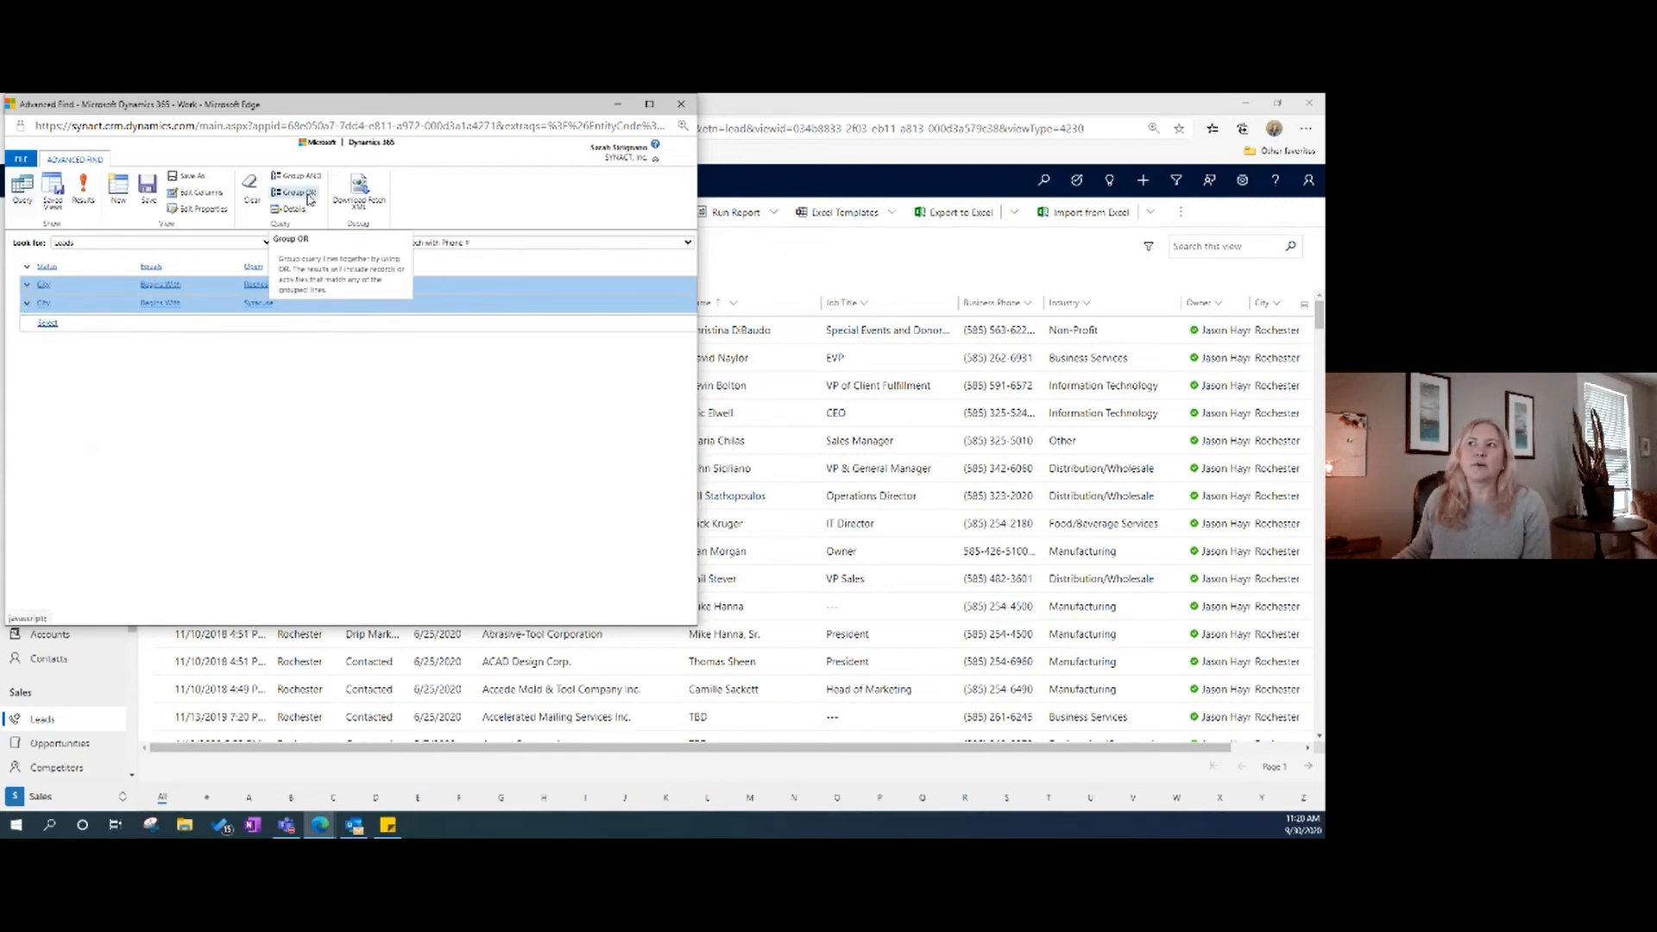
pyautogui.click(309, 198)
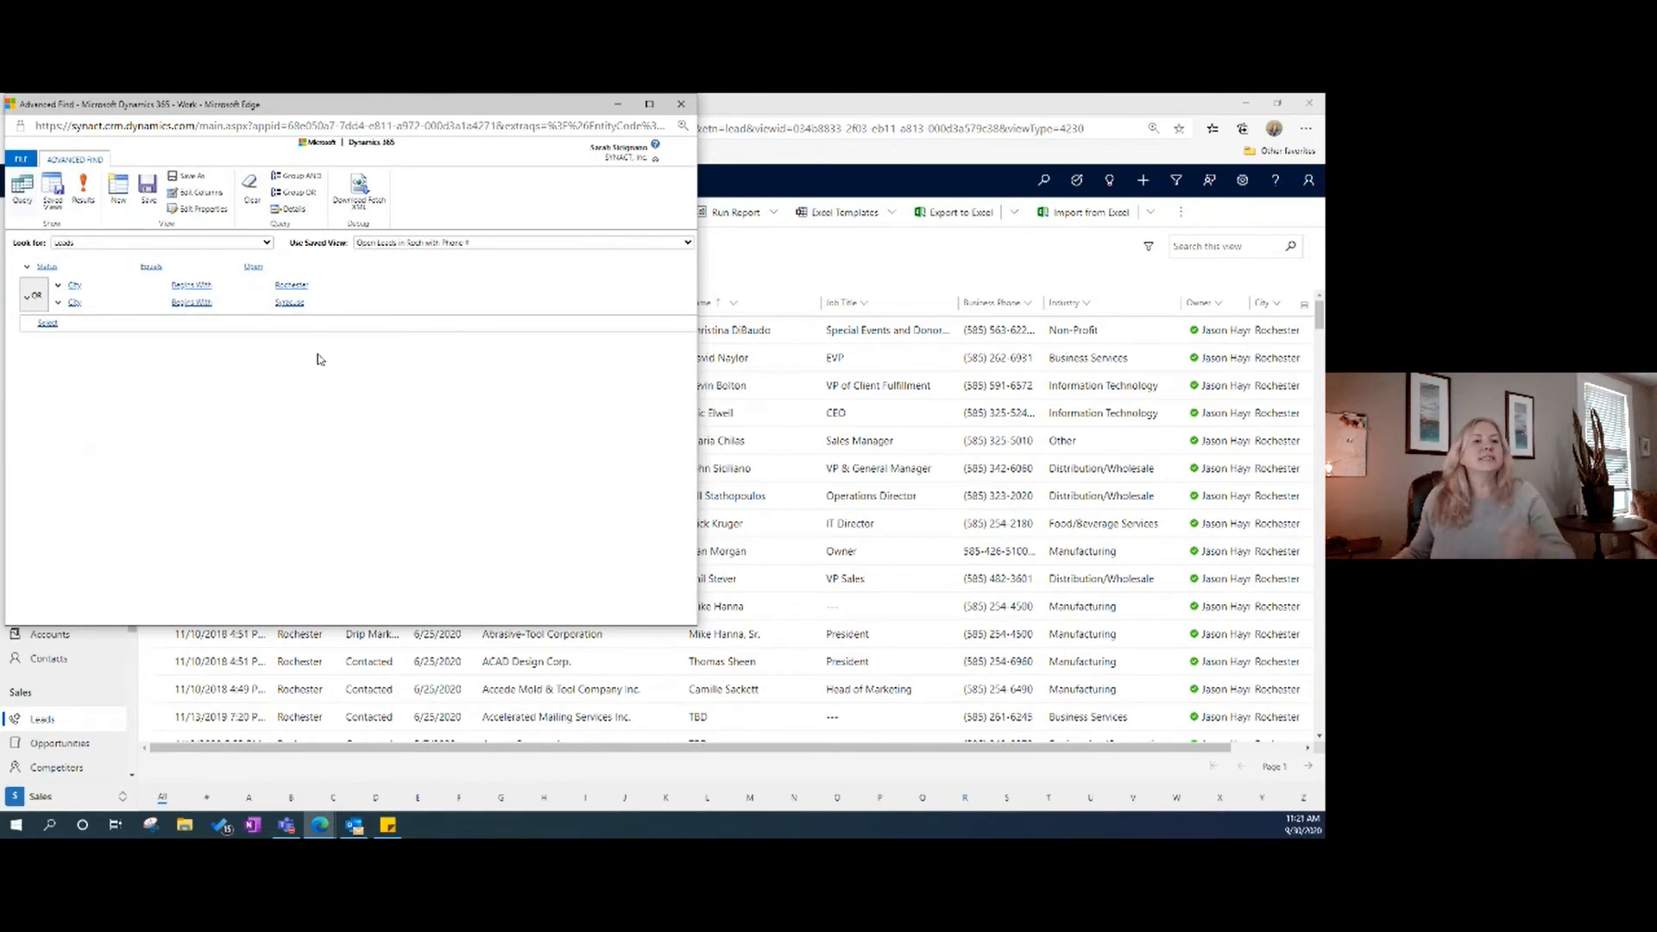
# Run the OR-grouped query, examine the regions of the listed leads, and return to the criteria.
pyautogui.click(83, 191)
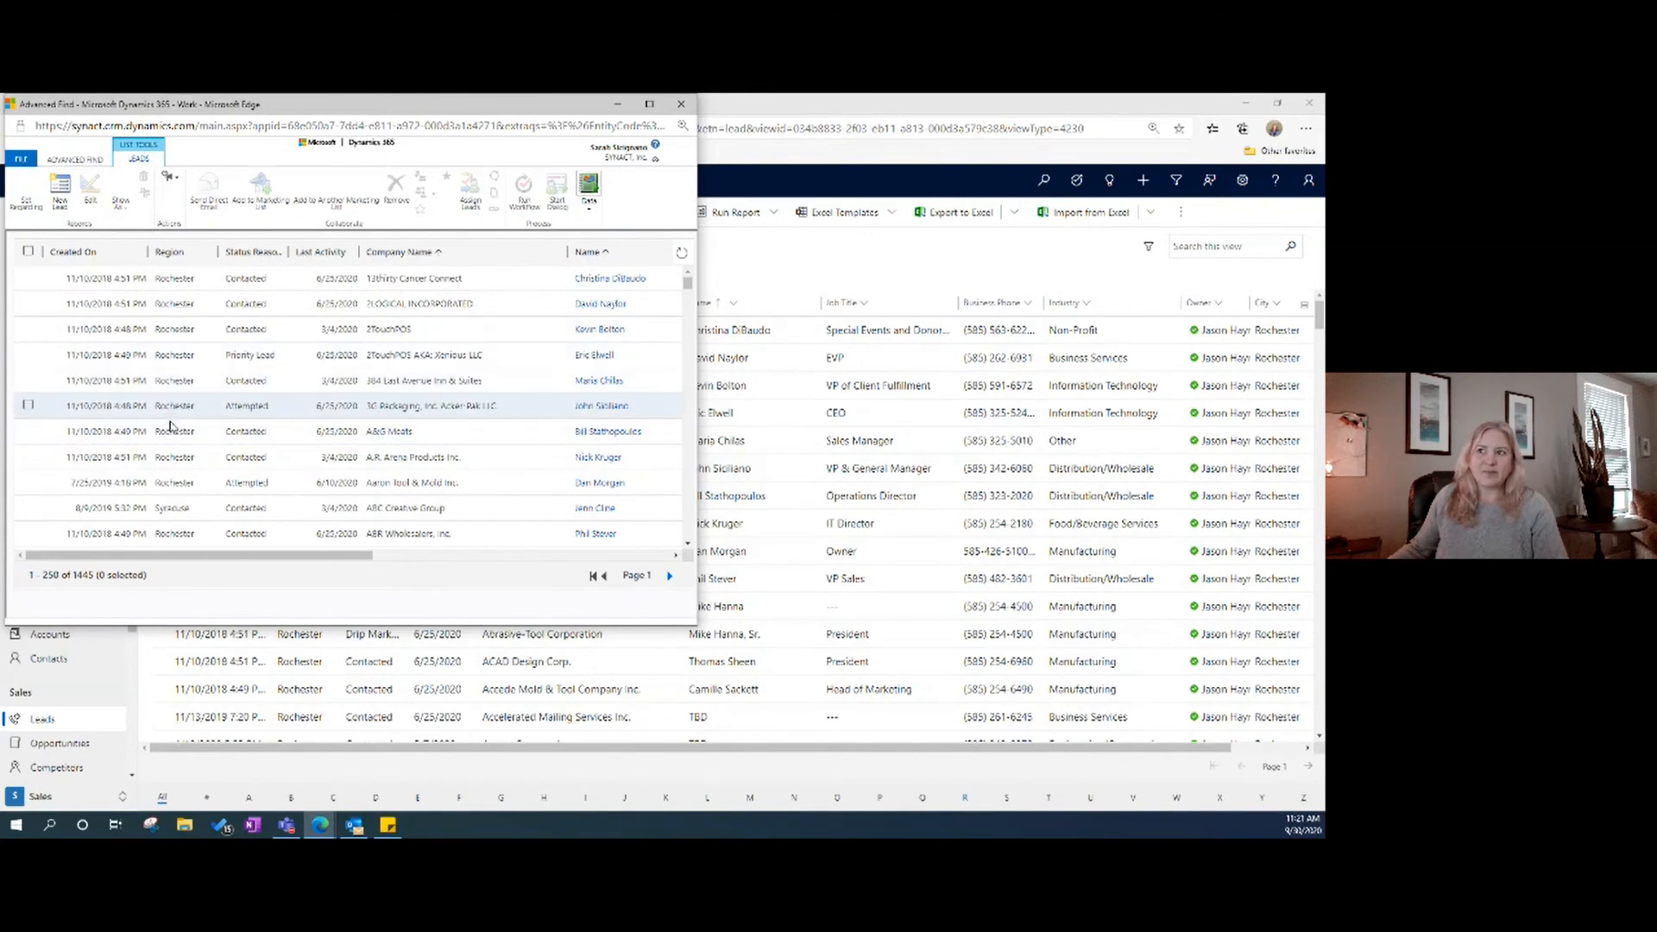
pyautogui.scroll(-4, 184, 509)
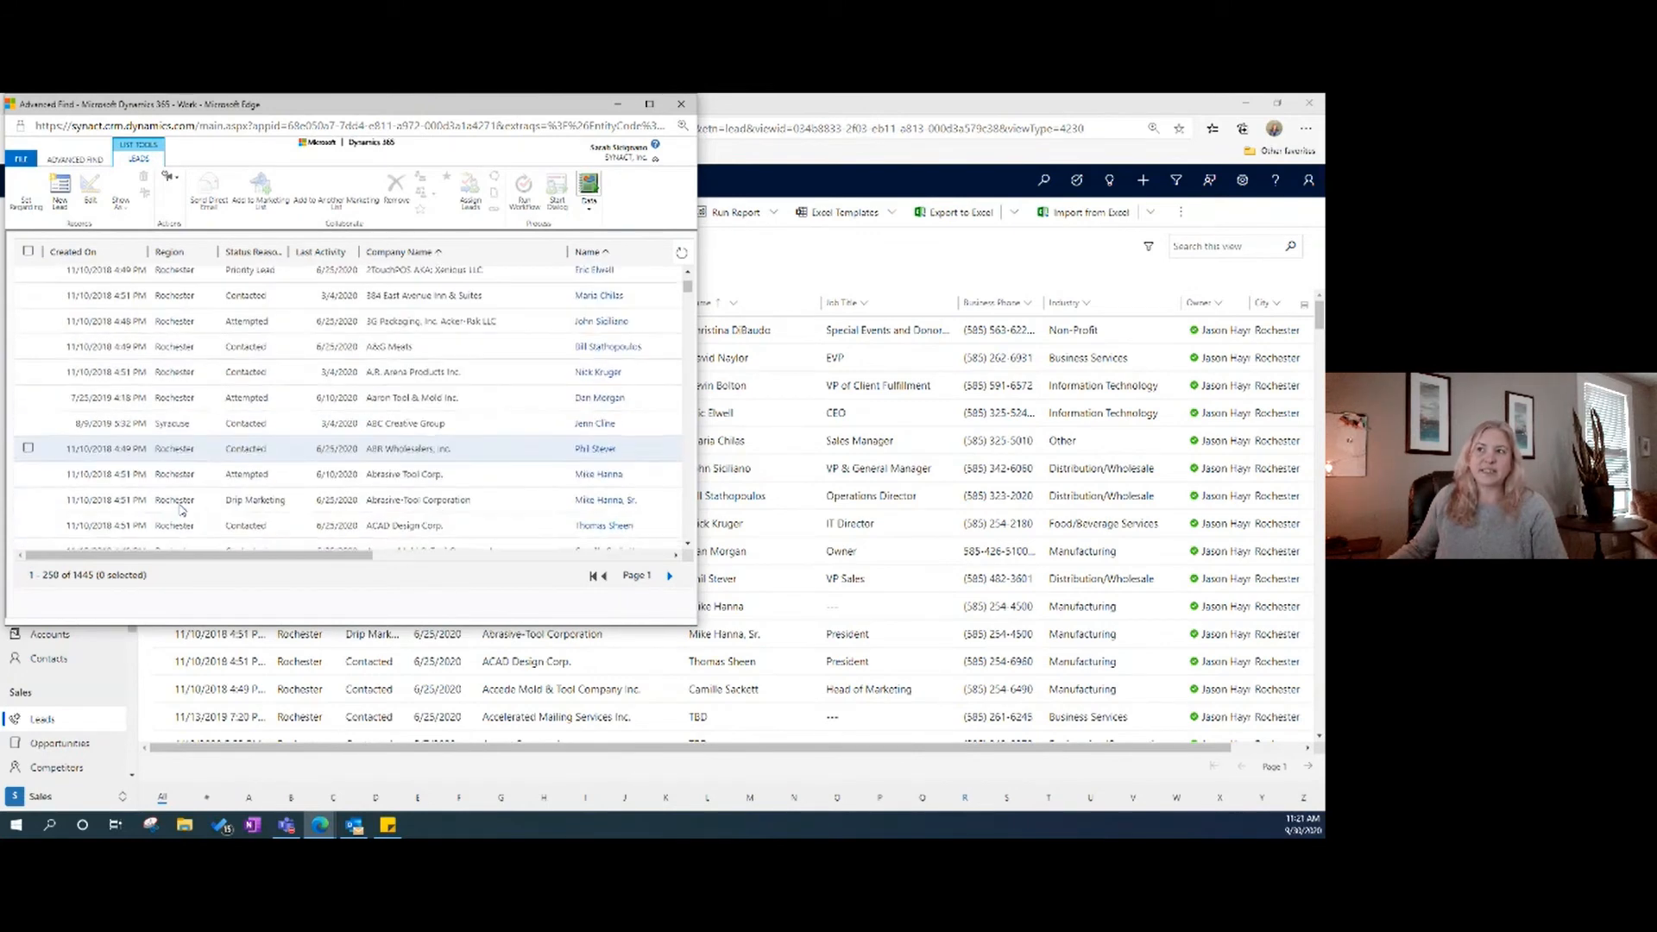
pyautogui.scroll(-5, 181, 462)
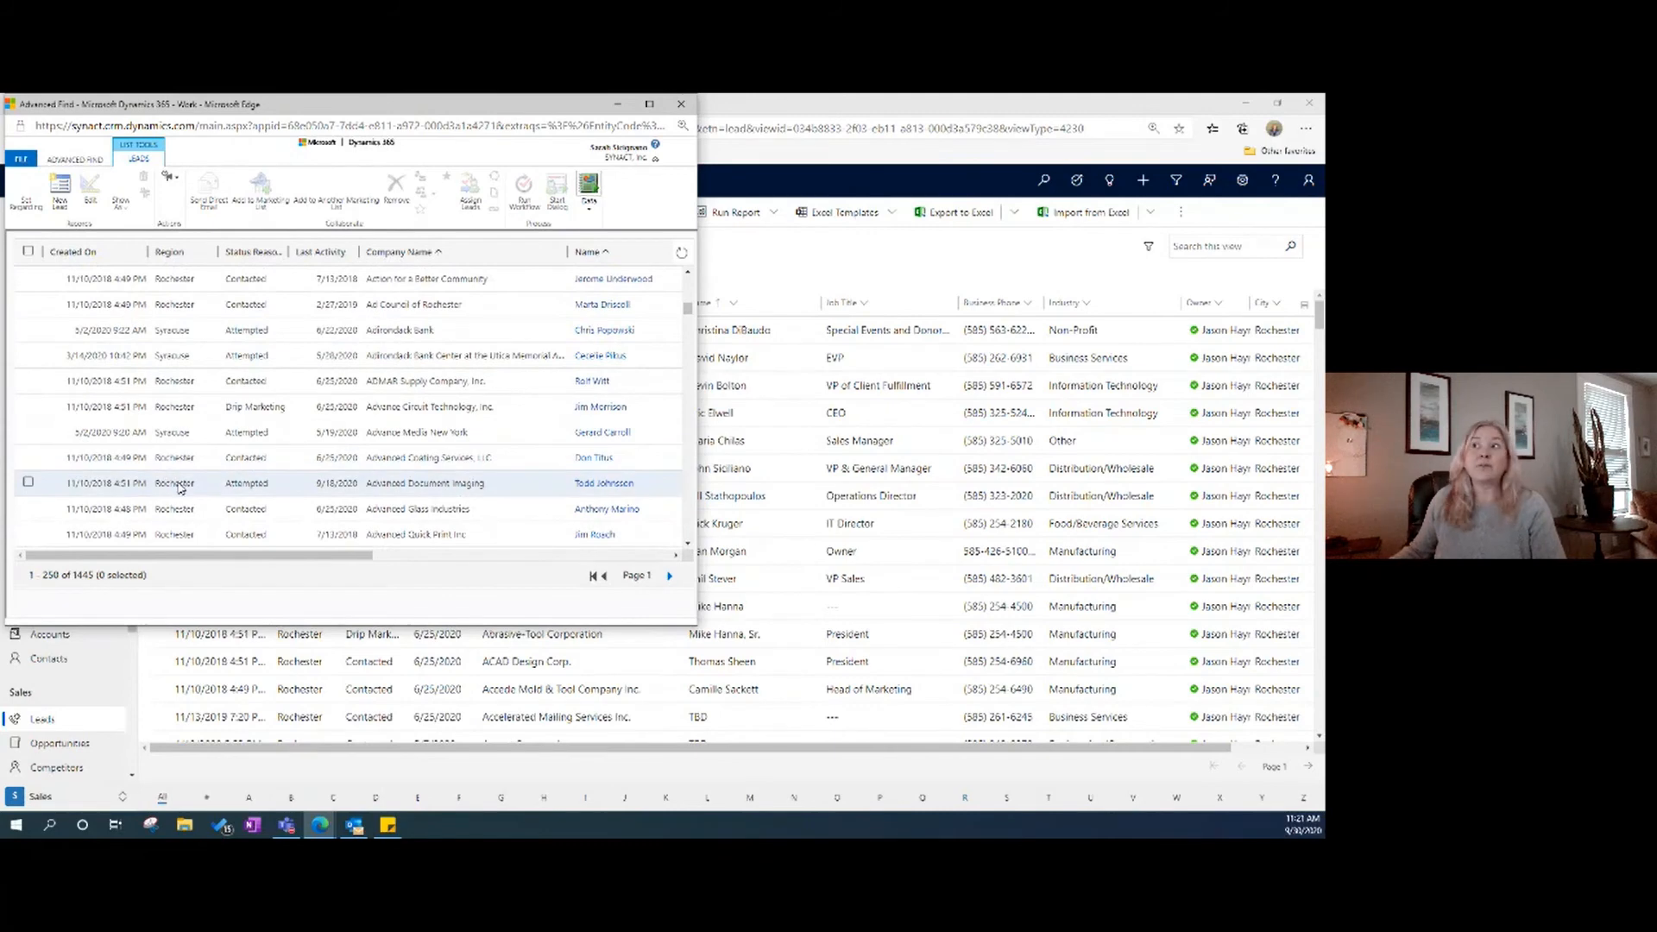
pyautogui.click(61, 160)
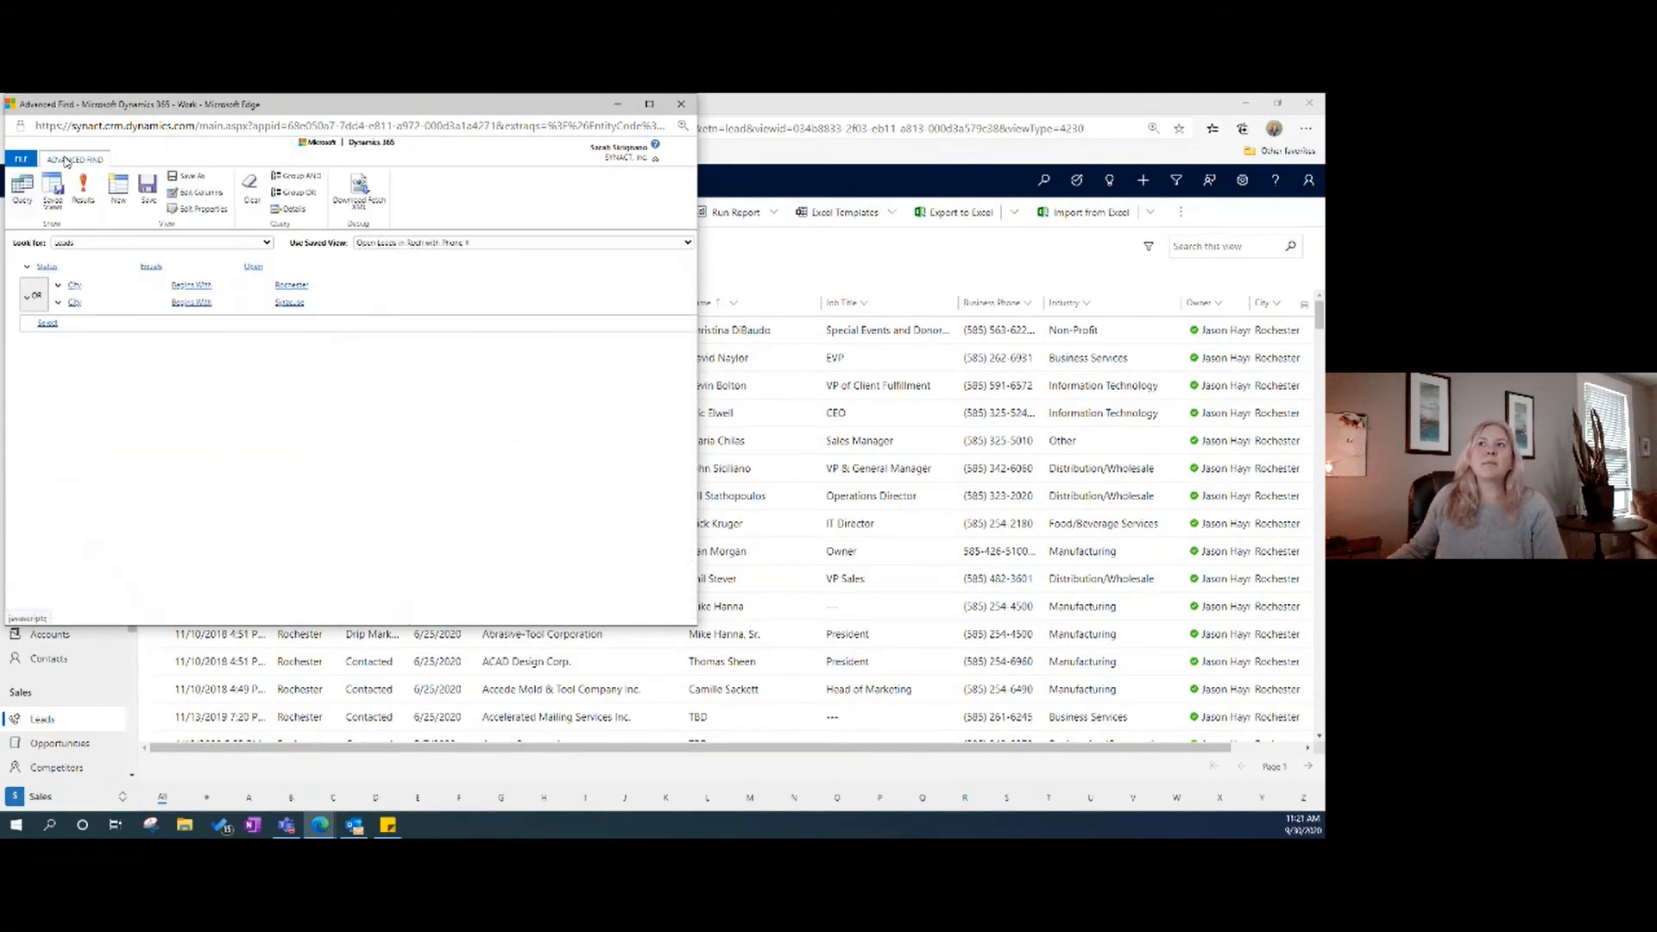
# Save the query as a new view named "Open Leads in Roch and SYR".
pyautogui.click(194, 177)
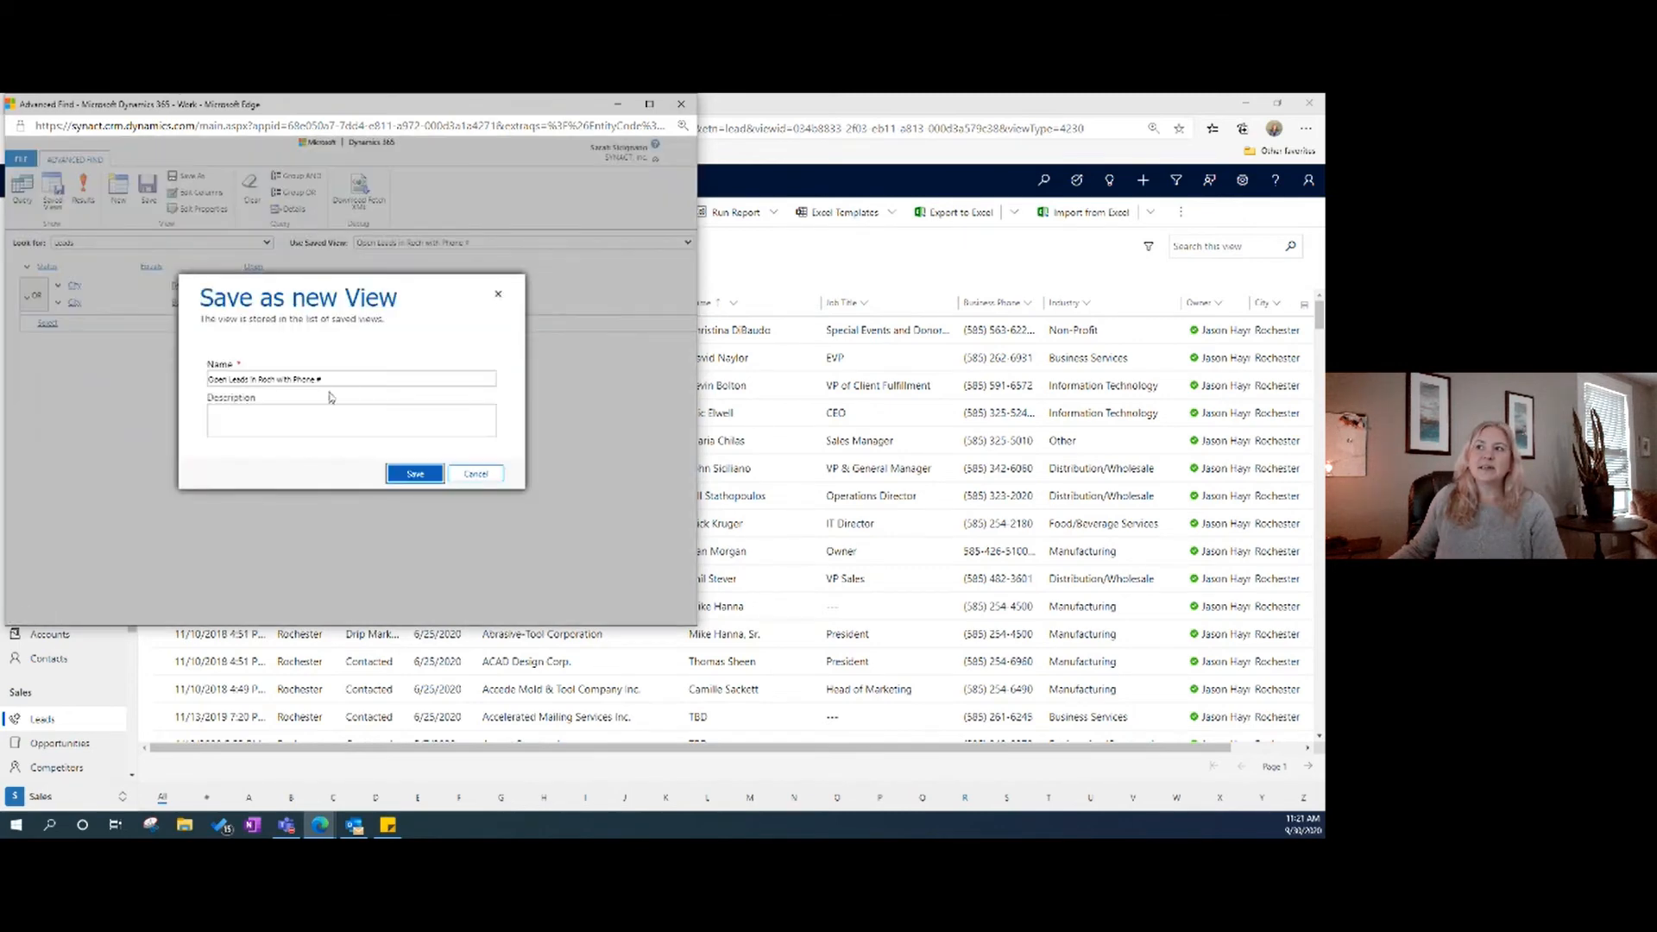
pyautogui.click(344, 380)
pyautogui.moveTo(343, 380); pyautogui.dragTo(276, 378)
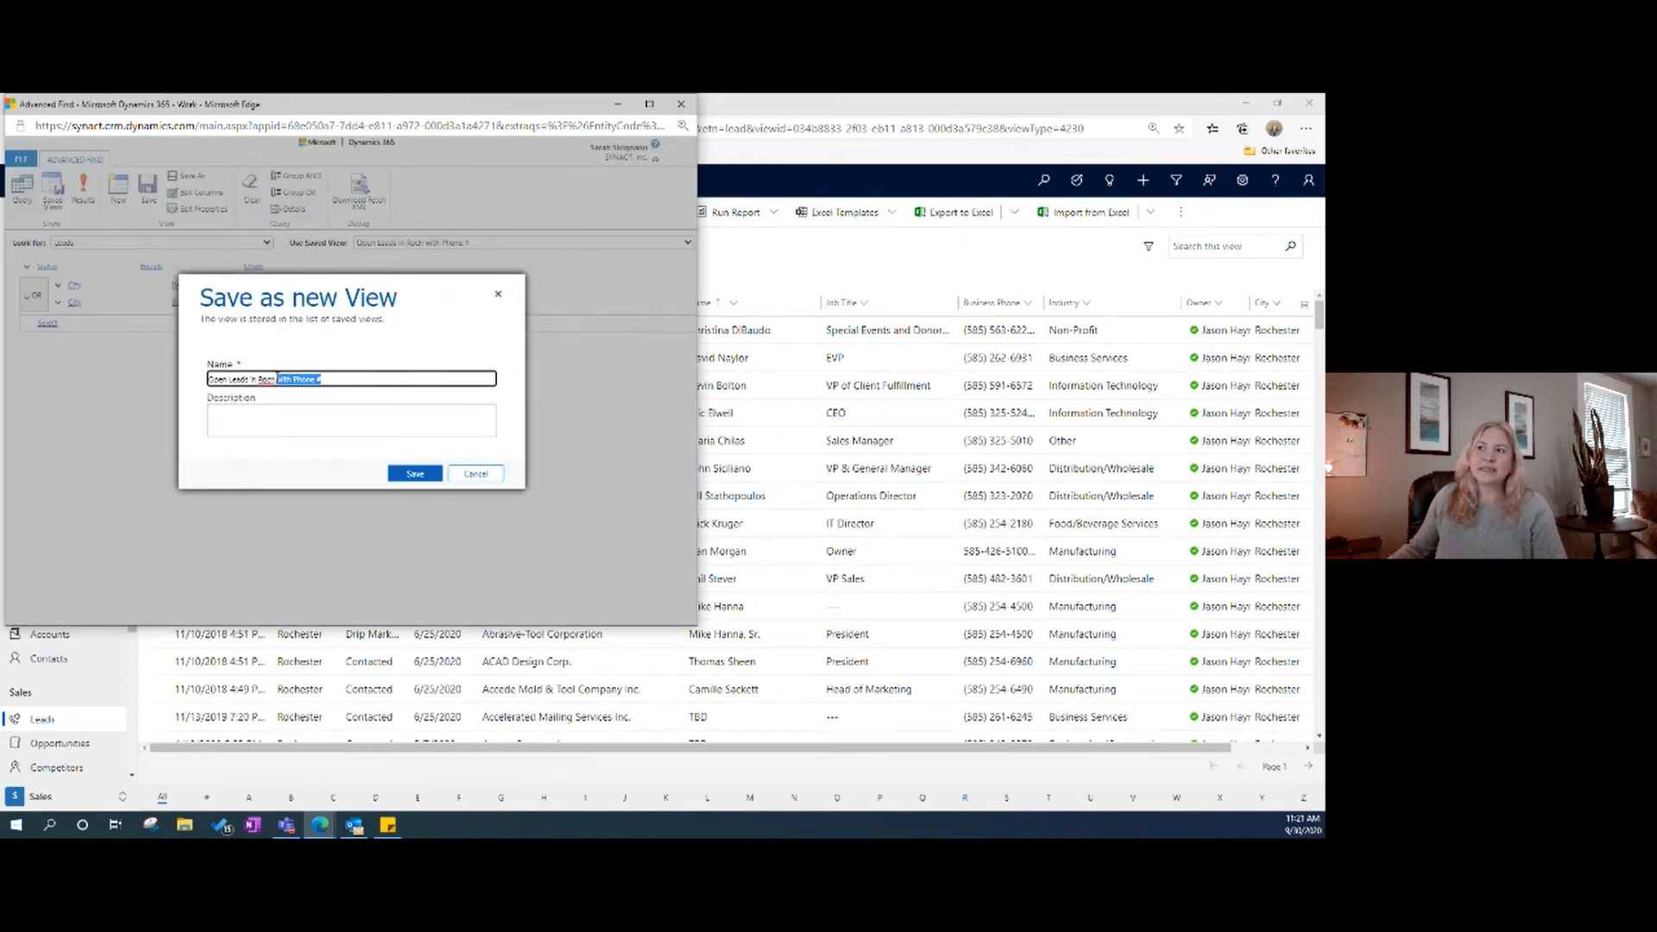
pyautogui.write('and SYR')
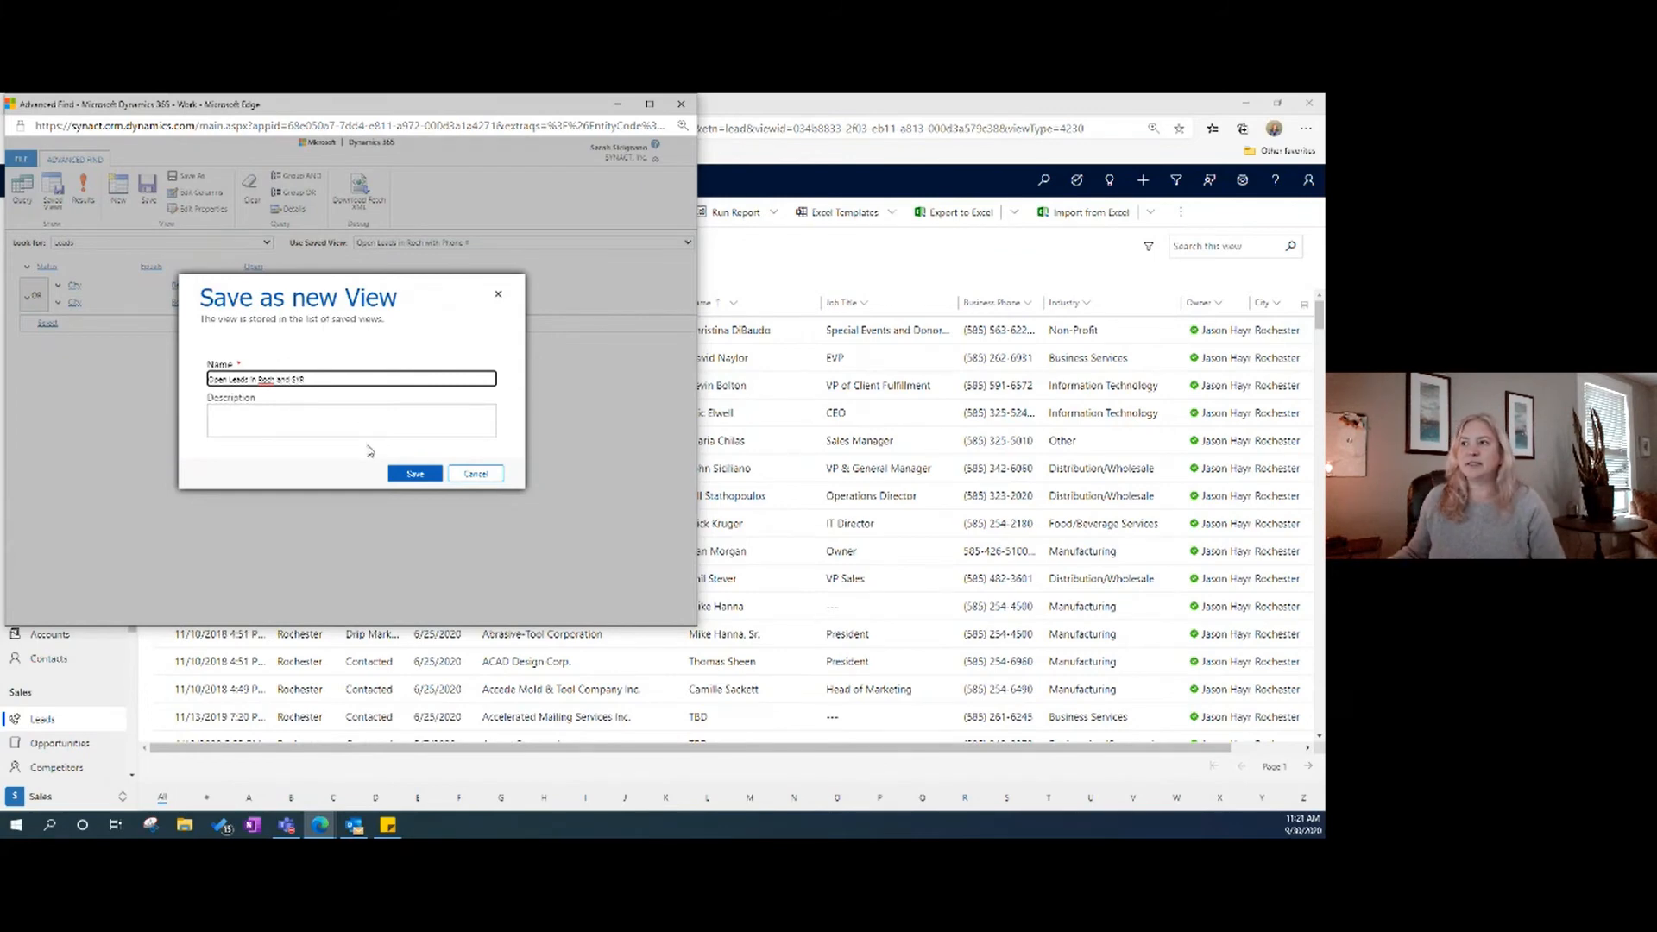
pyautogui.click(406, 474)
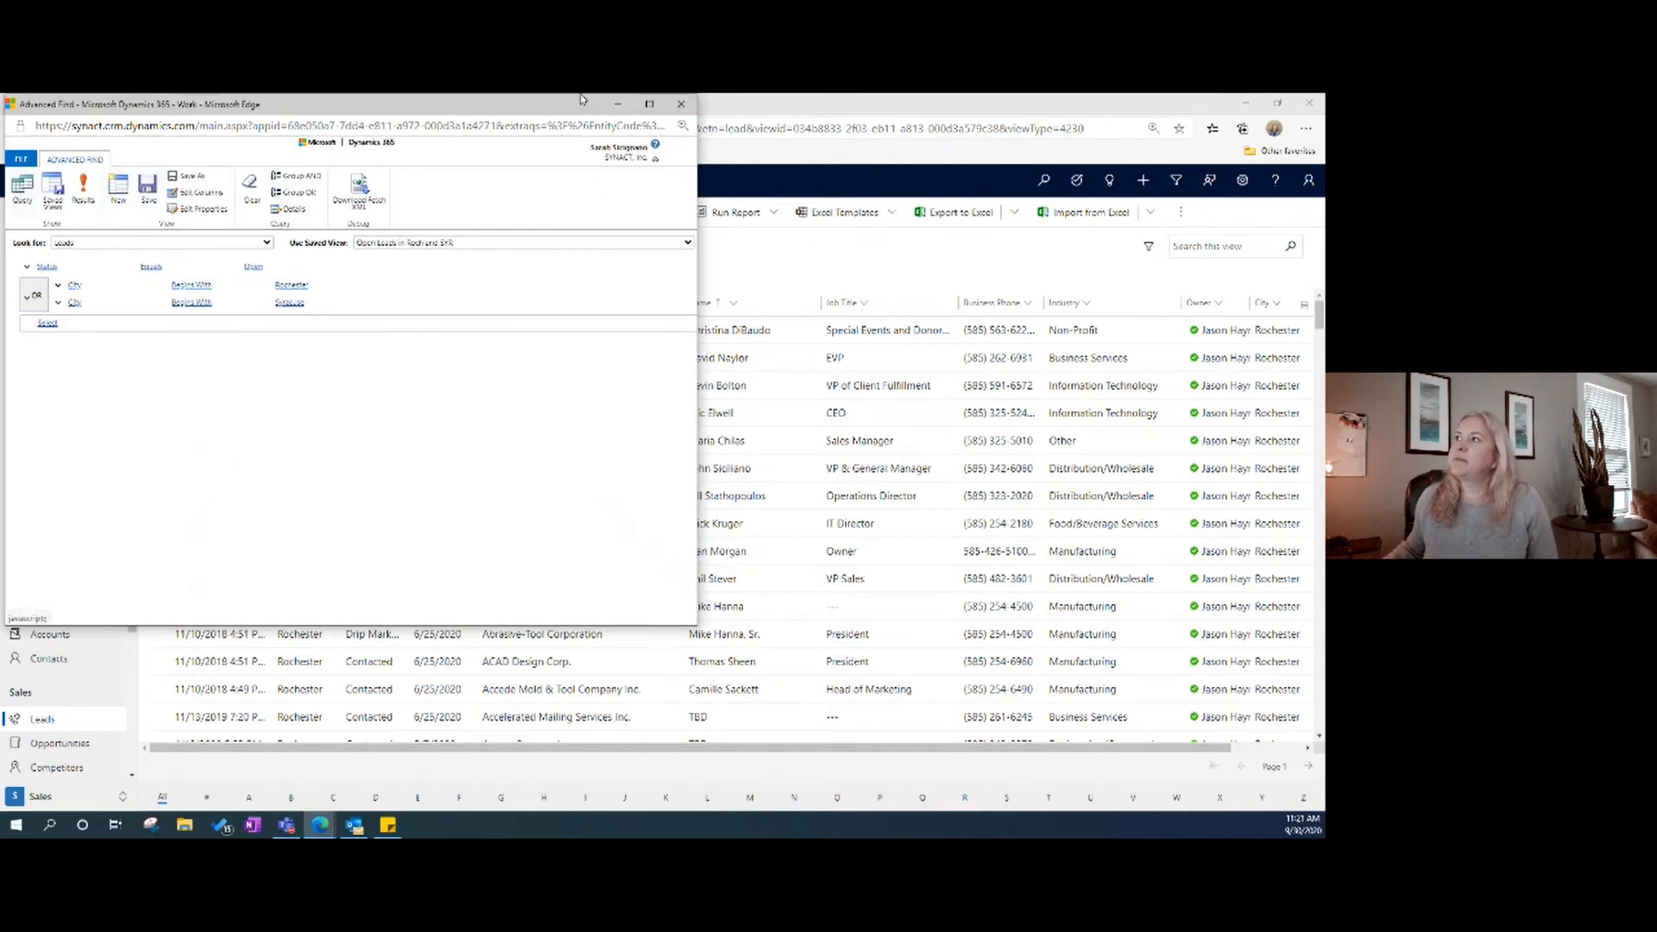
# Close Advanced Find, reload the Leads page, and display the "Open Leads in Roch and SYR" view.
pyautogui.click(681, 104)
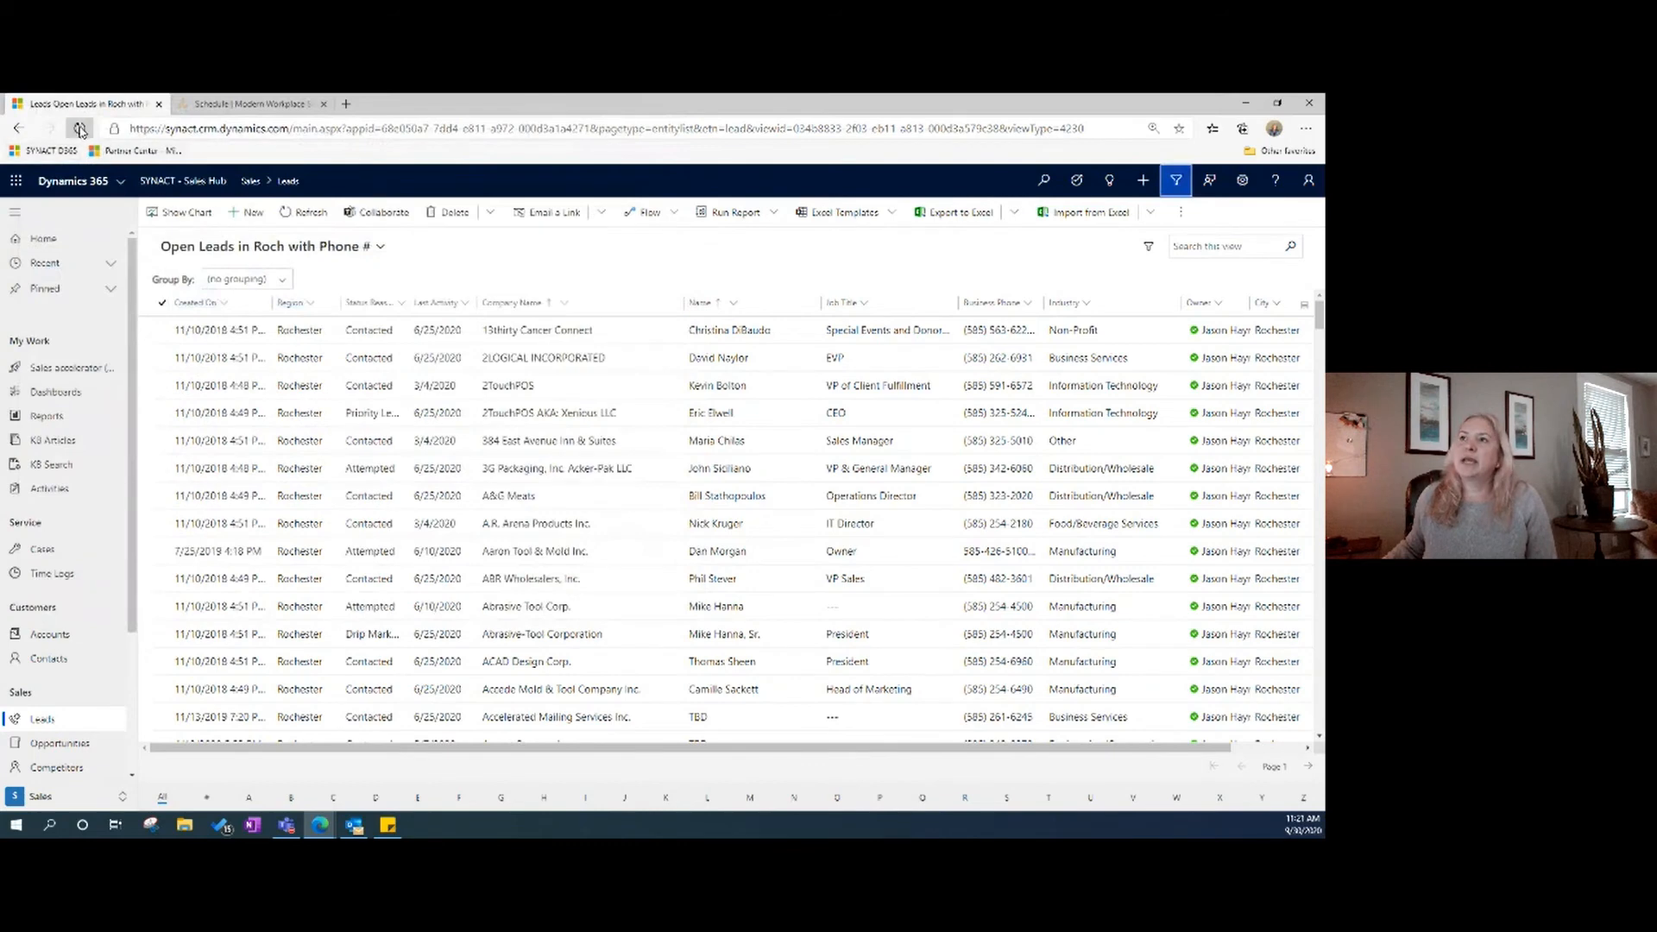
pyautogui.click(81, 130)
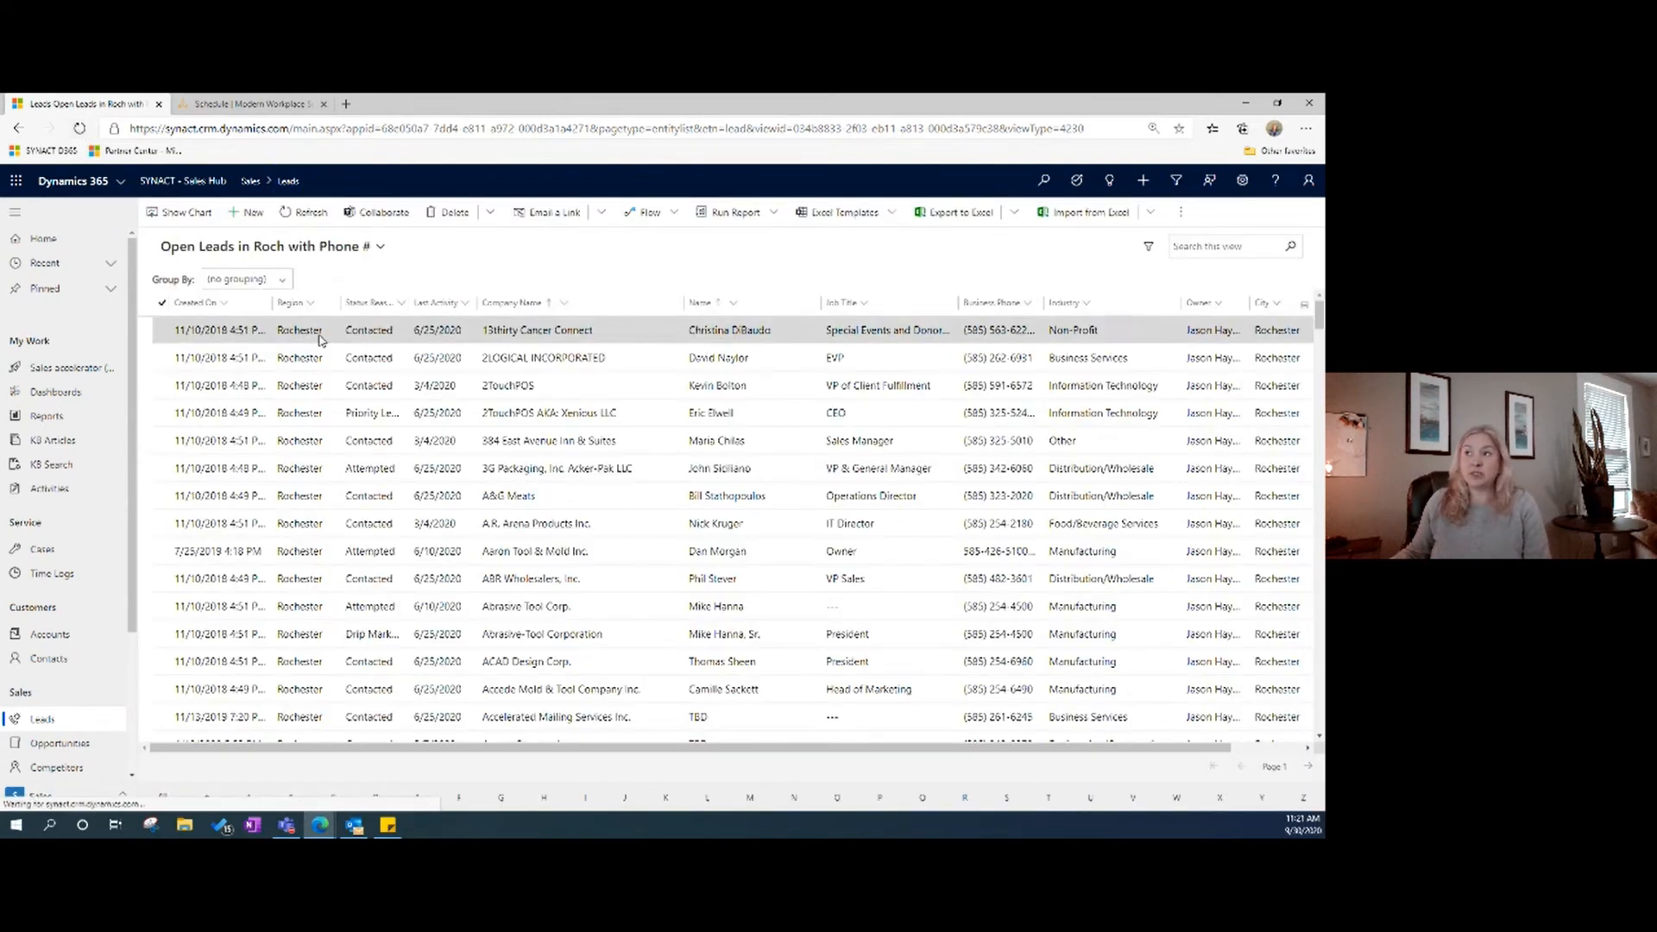
pyautogui.click(341, 247)
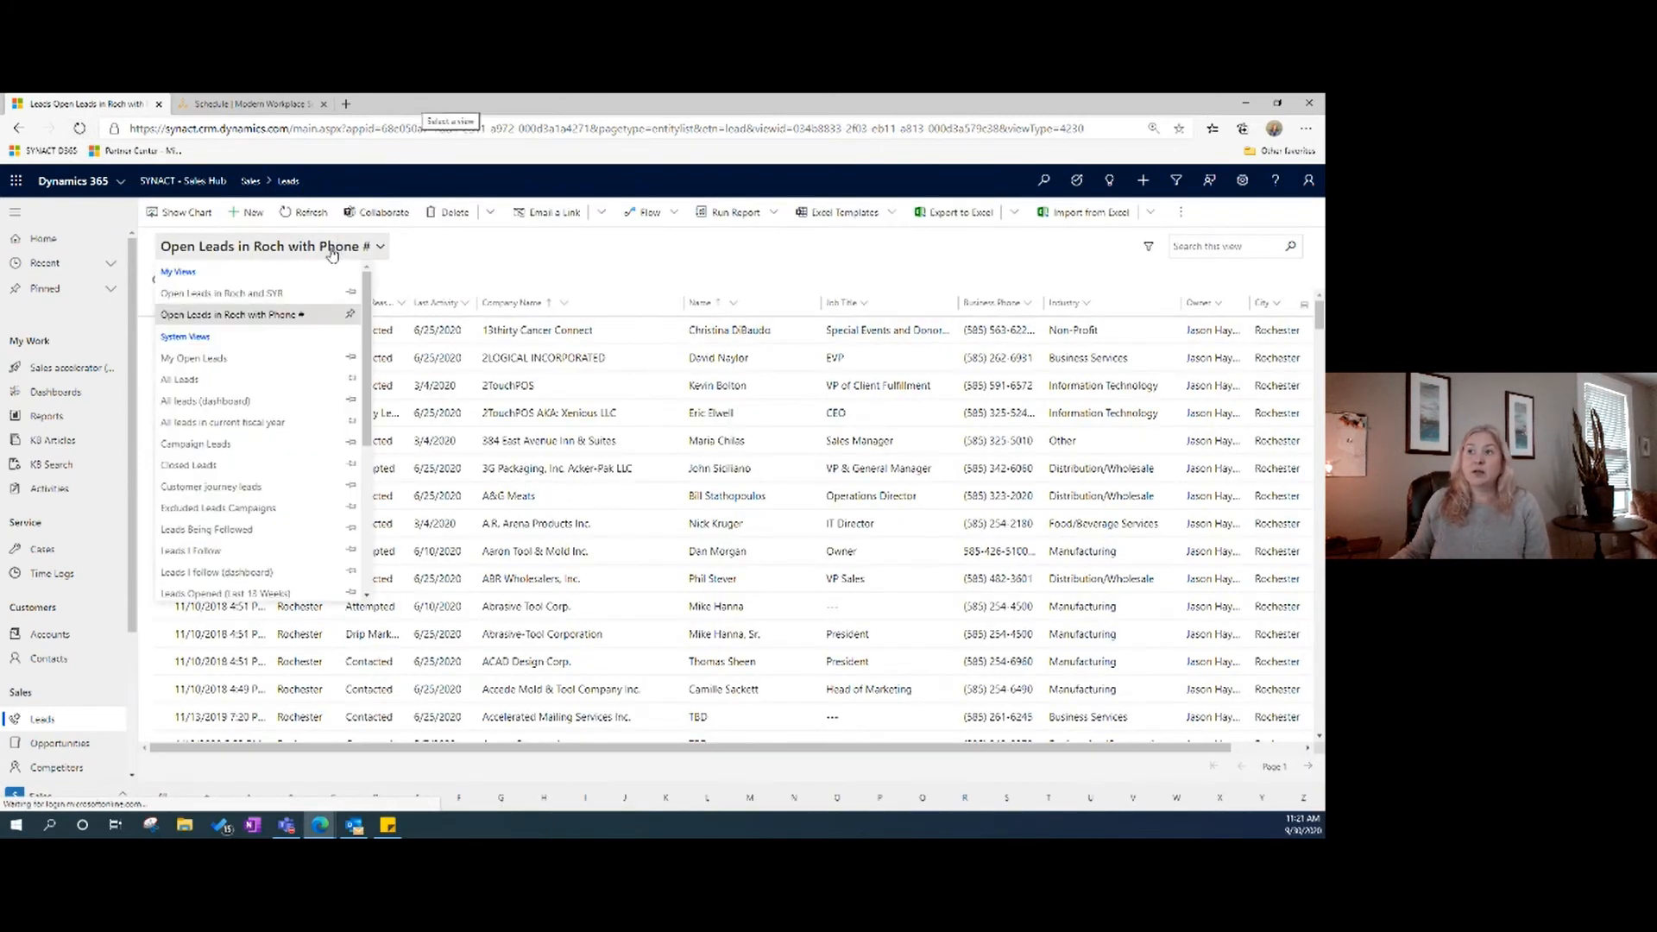
pyautogui.click(253, 294)
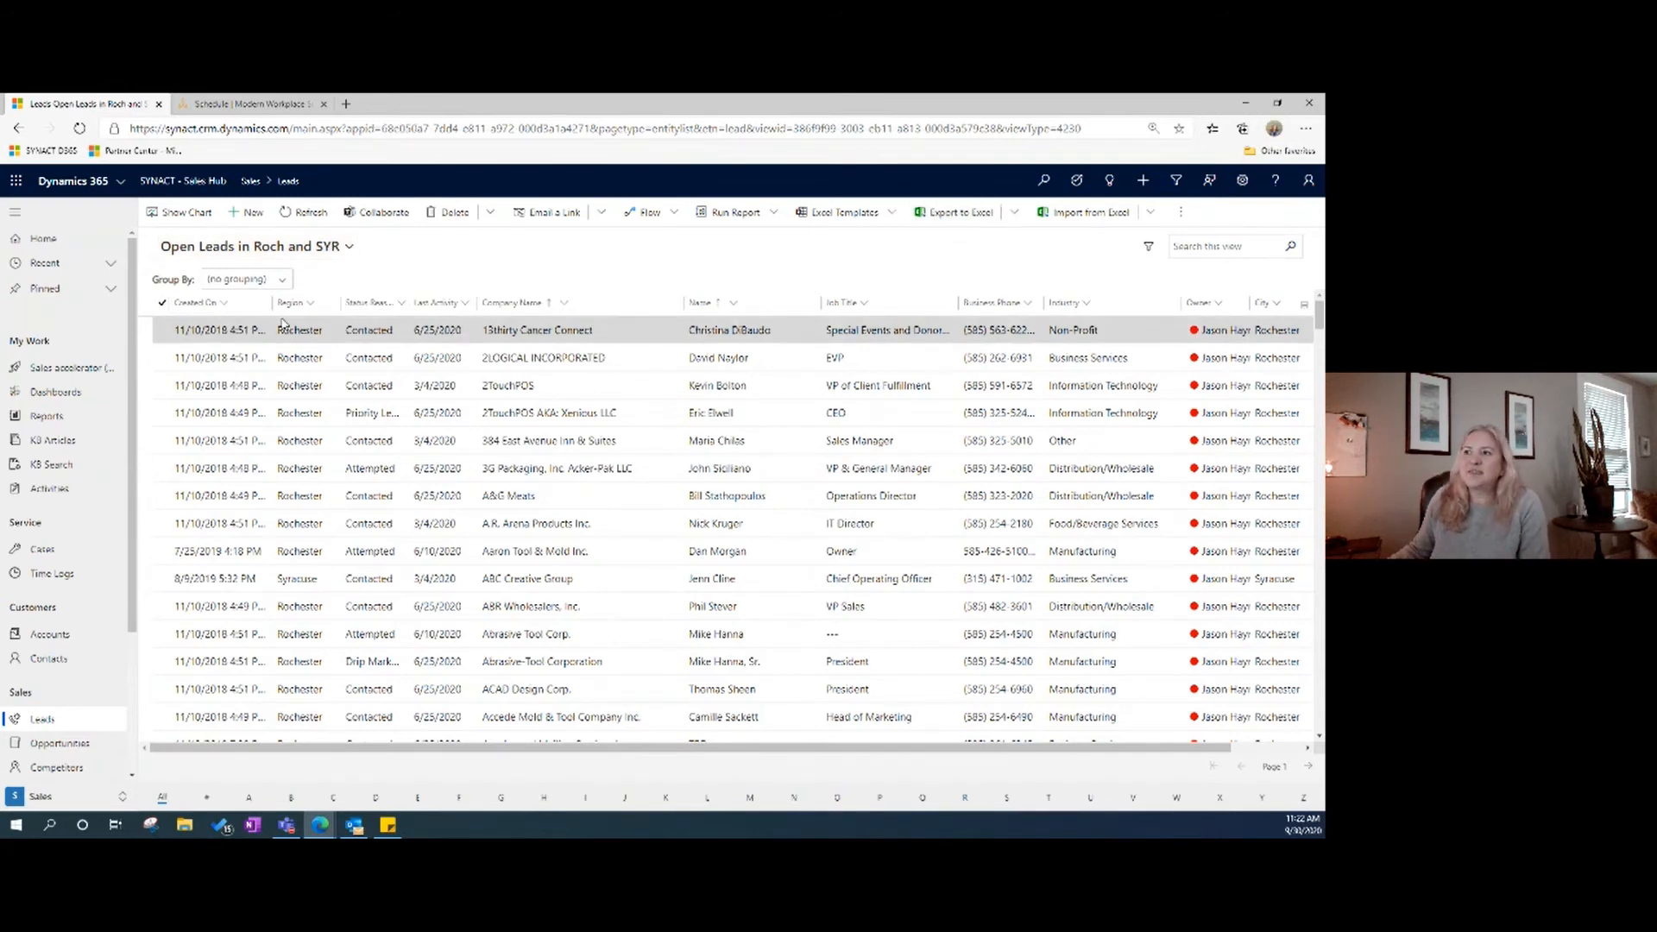
# Filter the Status Reason column of the leads list to Equals Attempted.
pyautogui.click(401, 304)
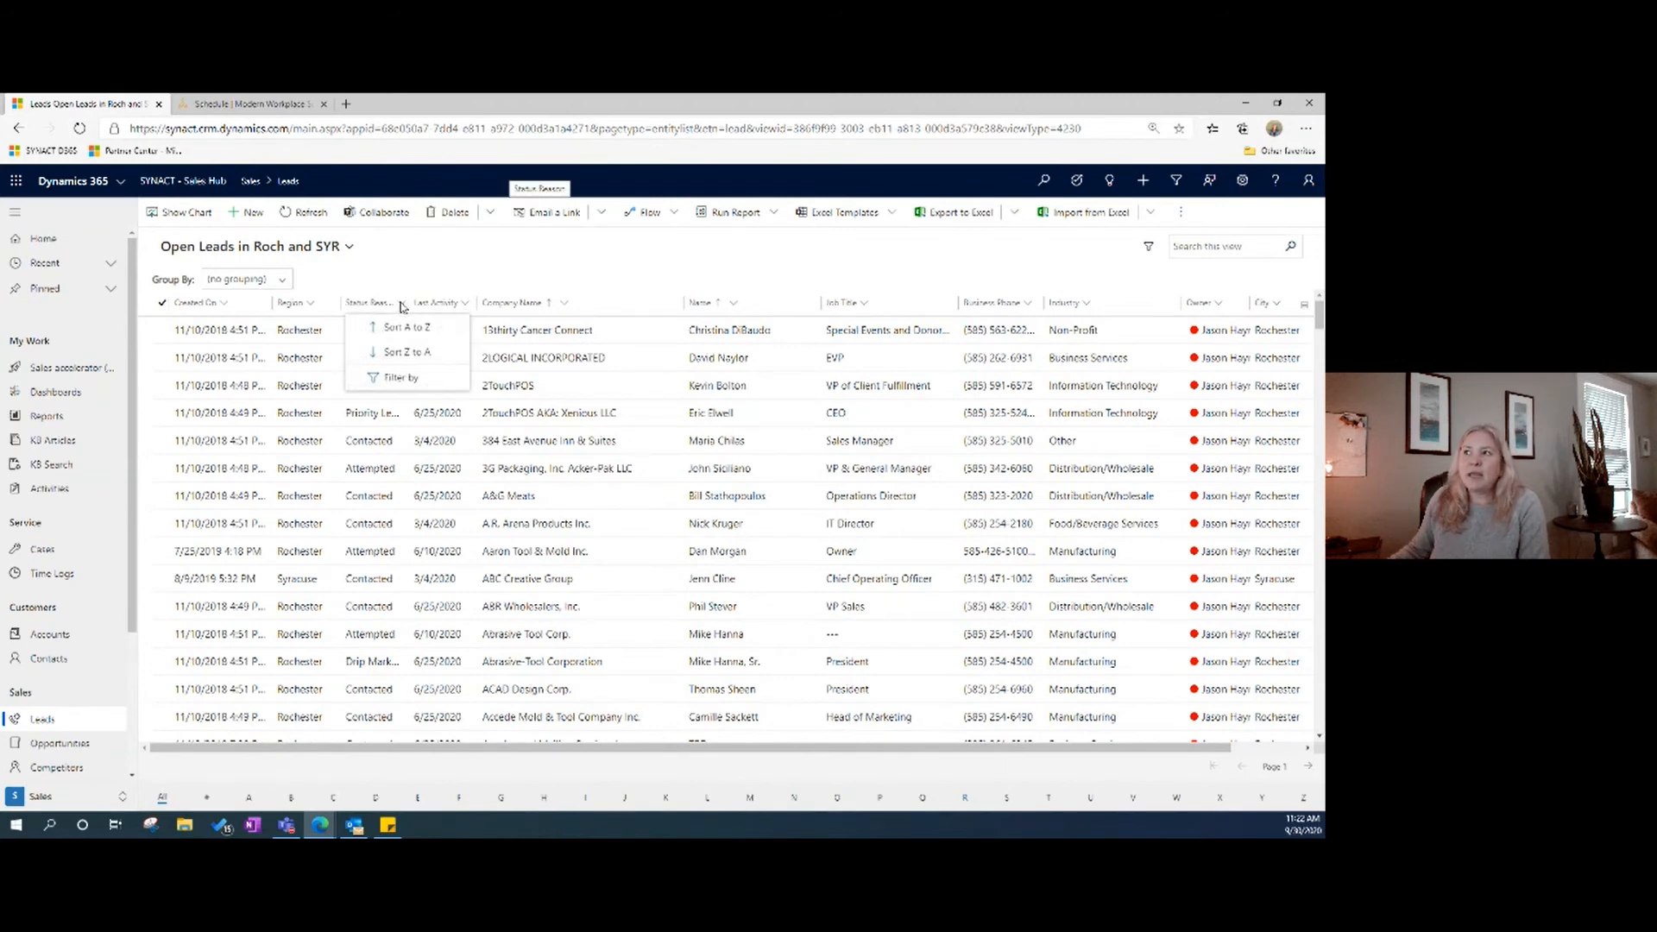
pyautogui.click(384, 373)
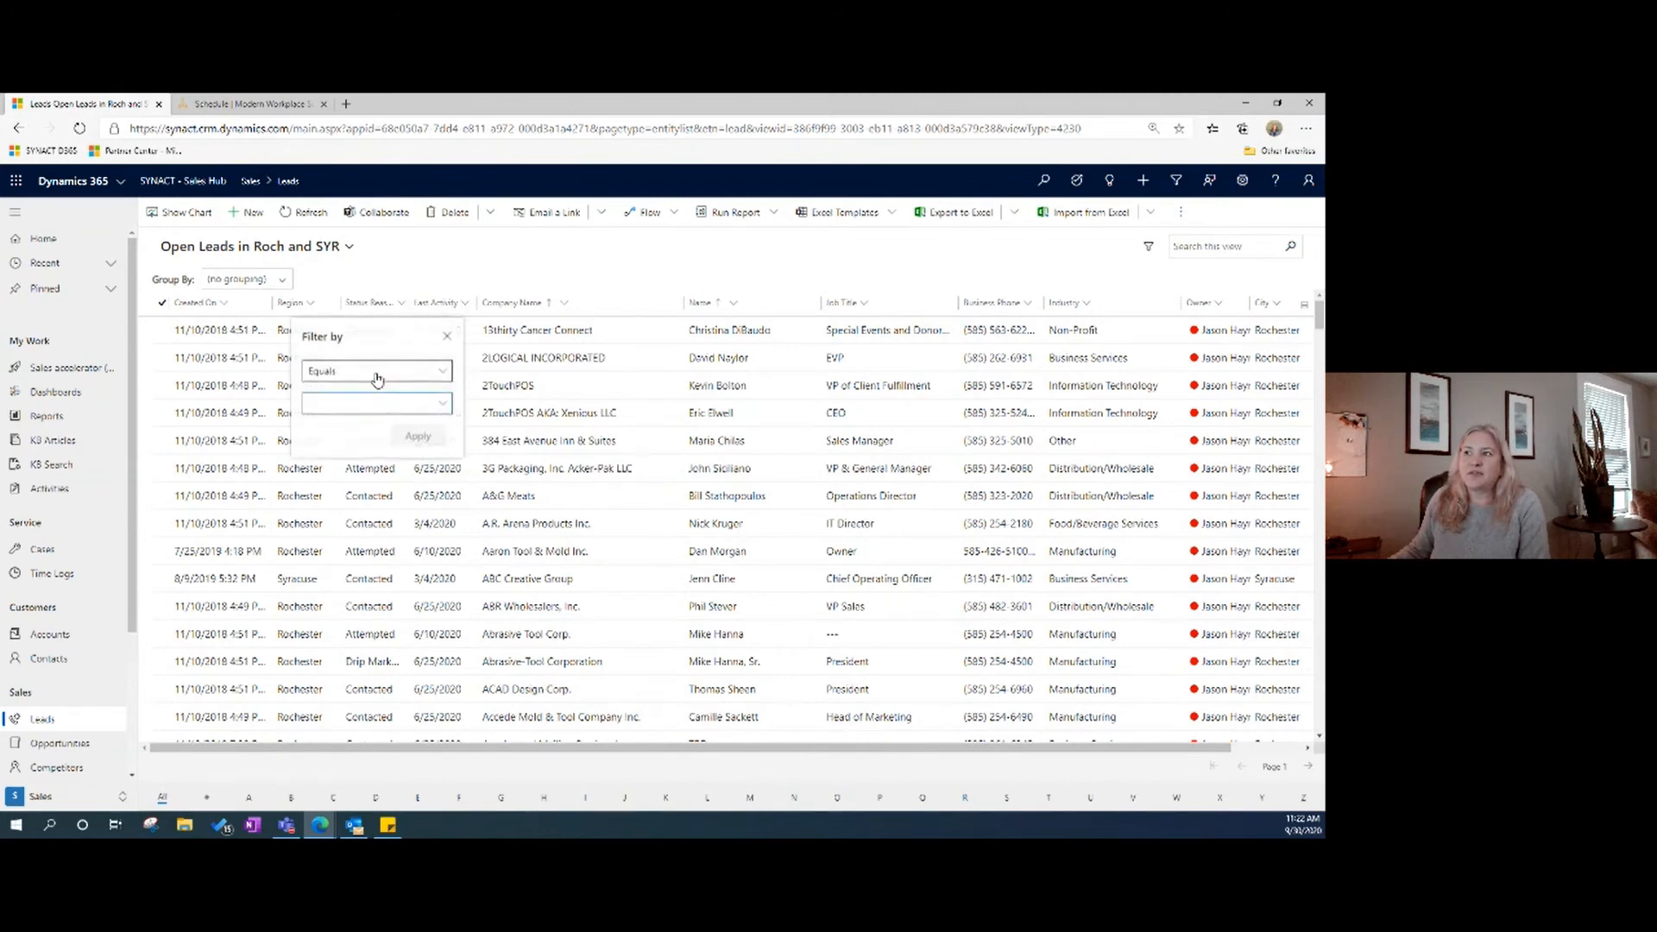
pyautogui.click(431, 403)
pyautogui.click(344, 447)
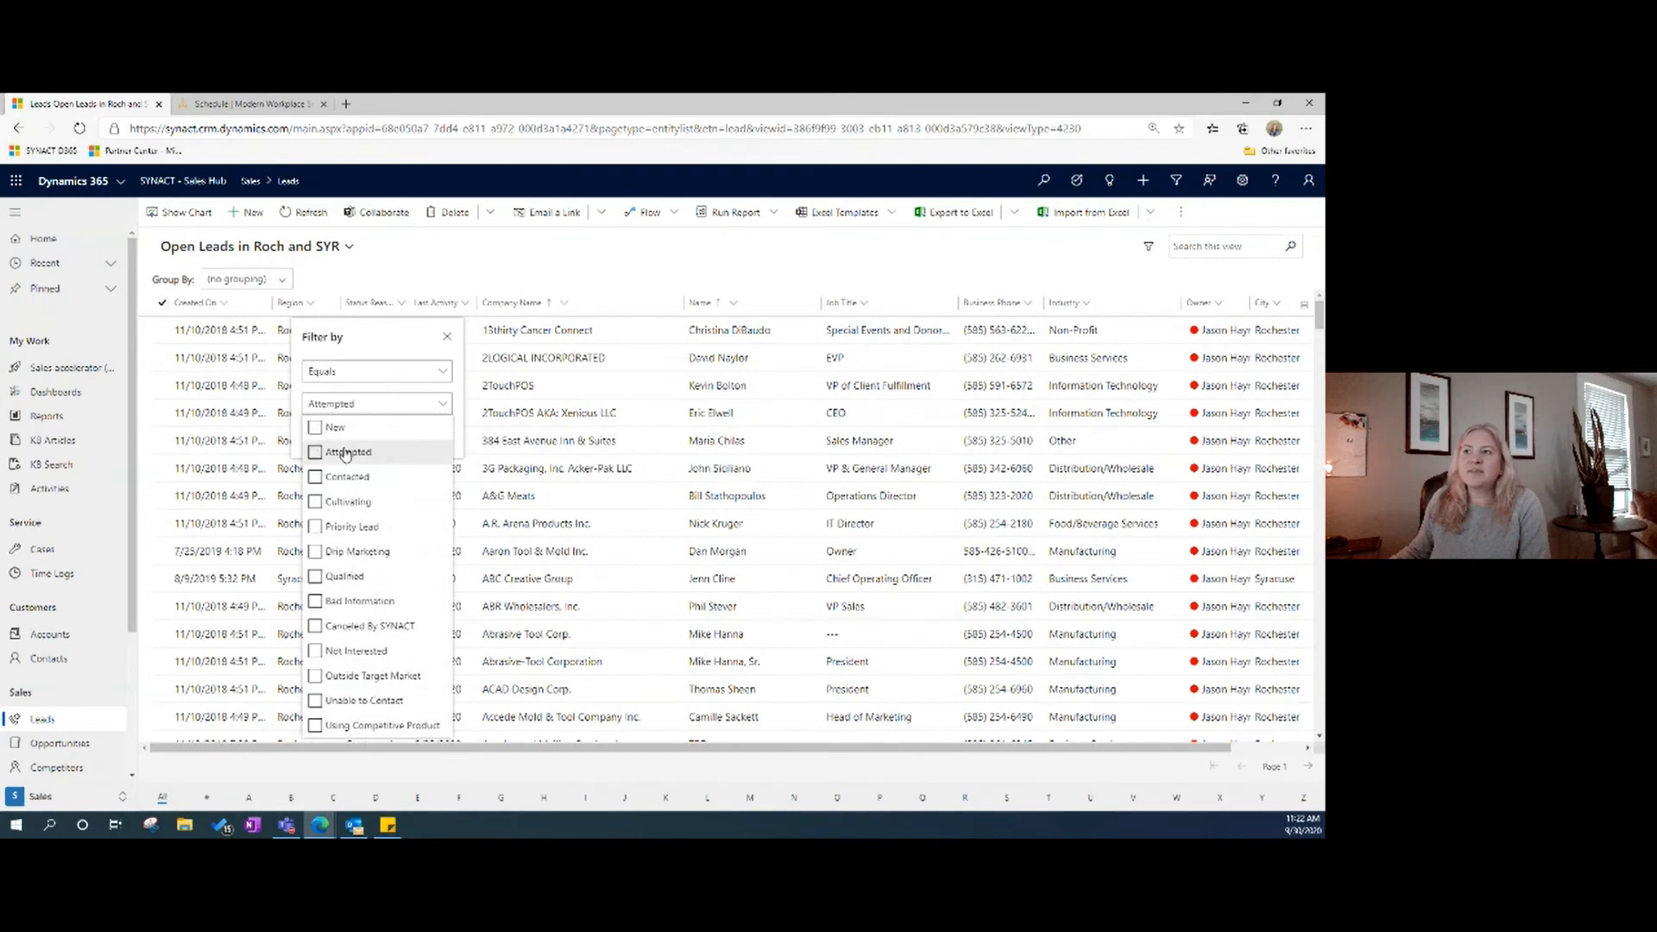
pyautogui.click(380, 336)
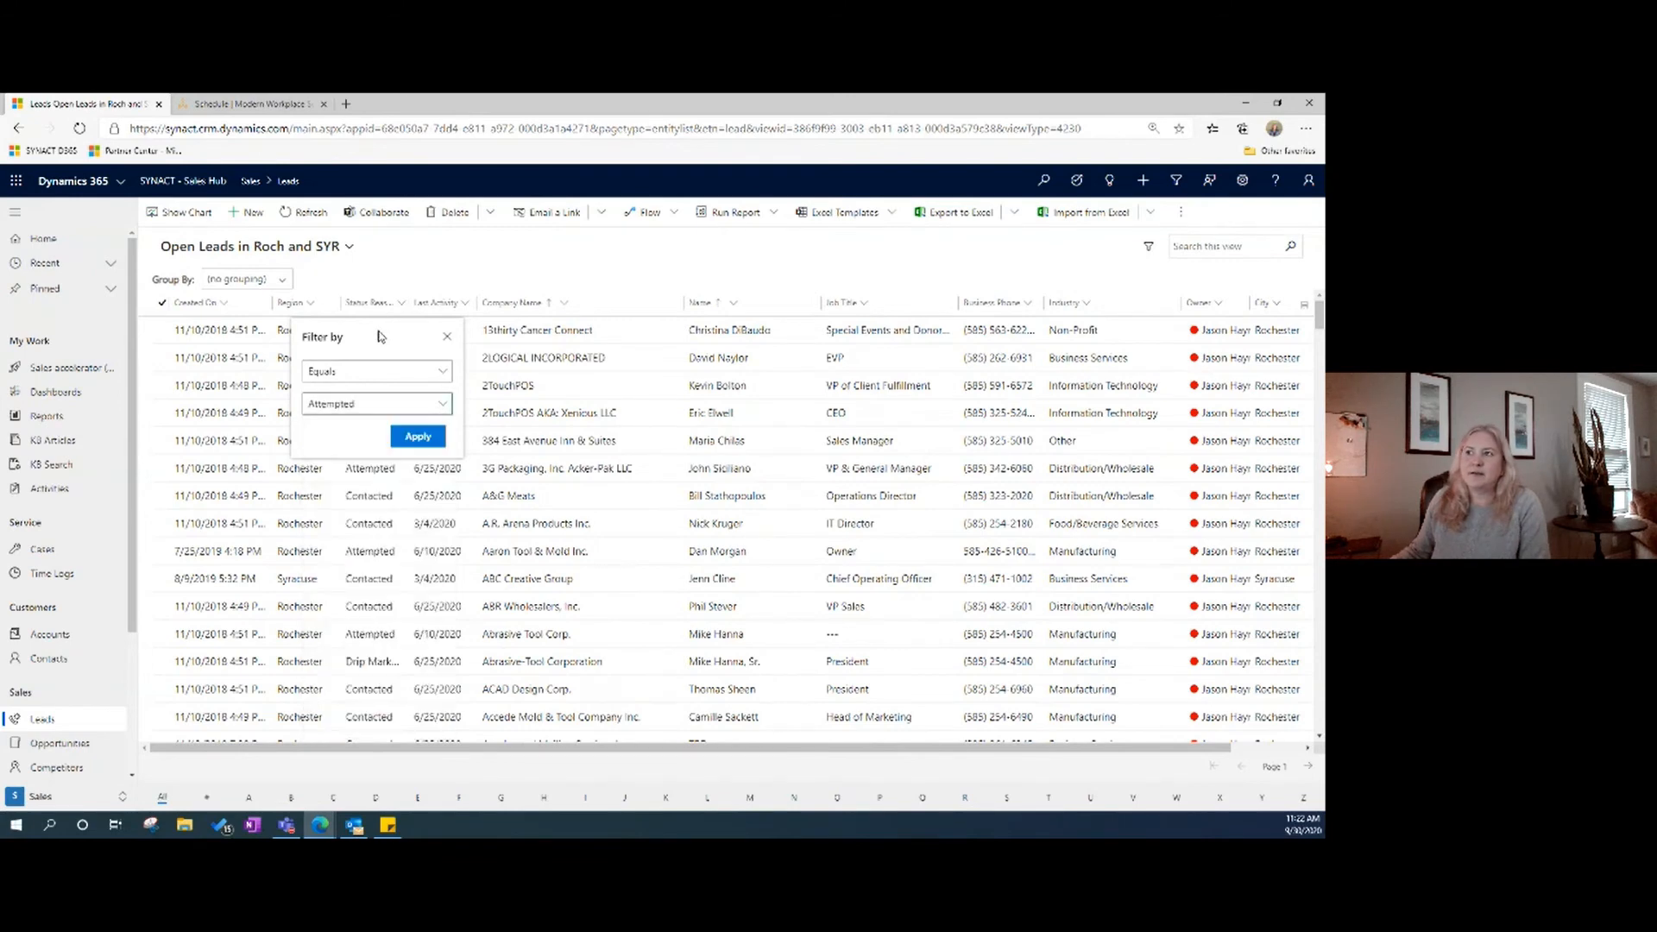
pyautogui.click(407, 441)
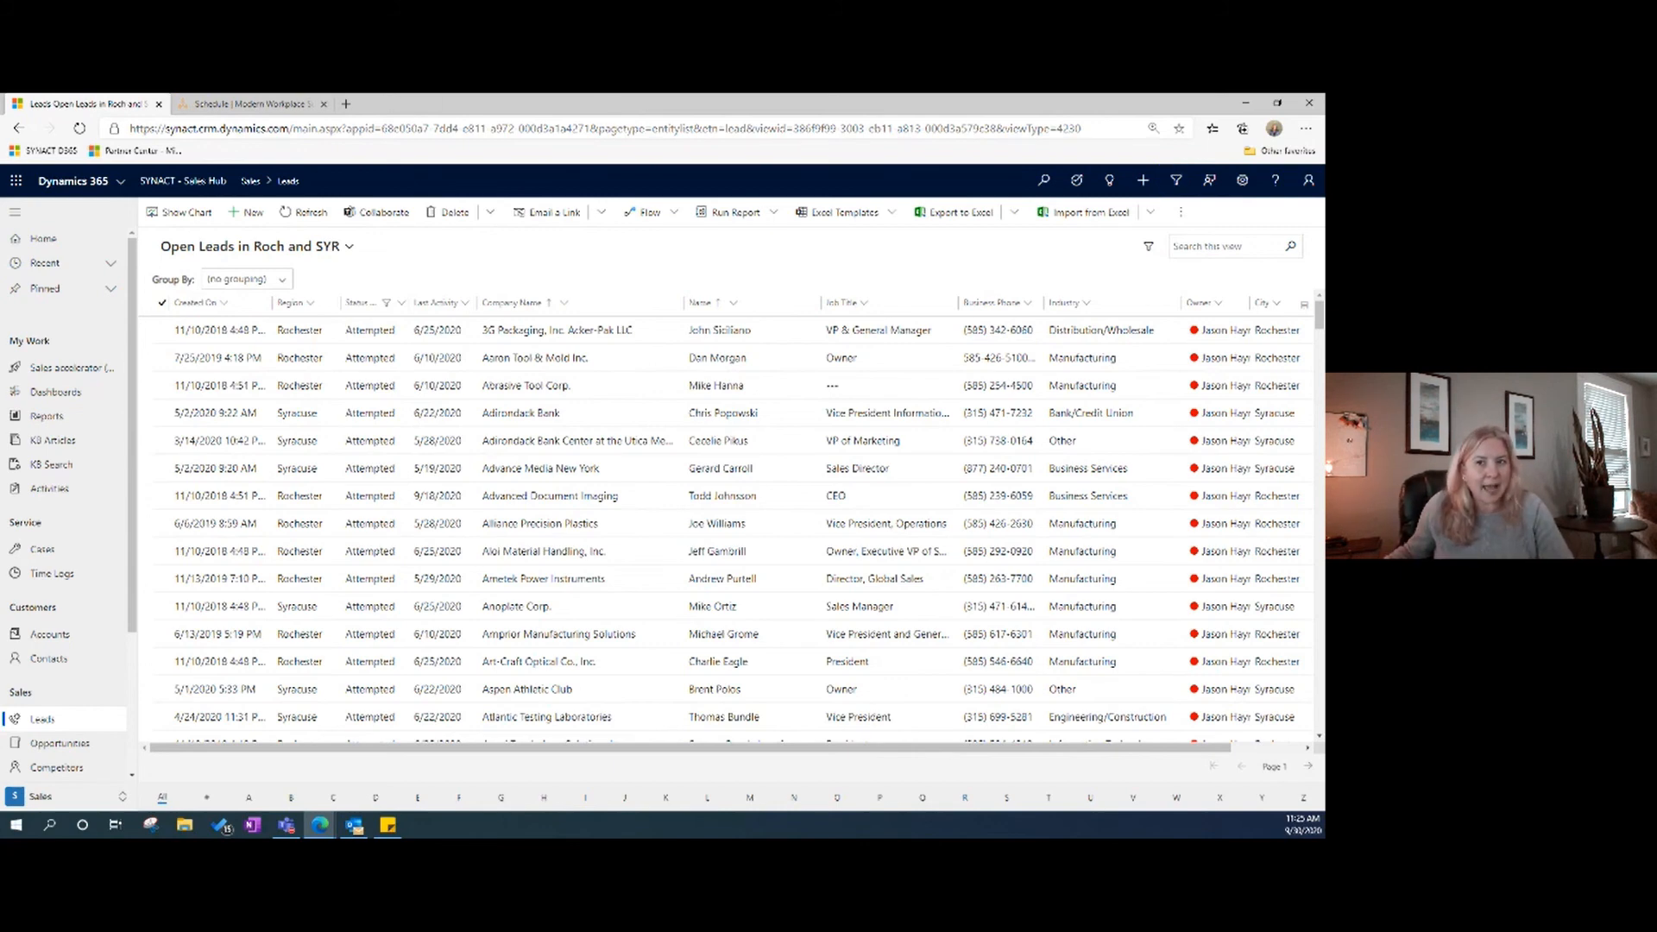
# Switch the leads list to the Open Leads system view and open Advanced Find from it.
pyautogui.hotkey('alt', 'Tab')
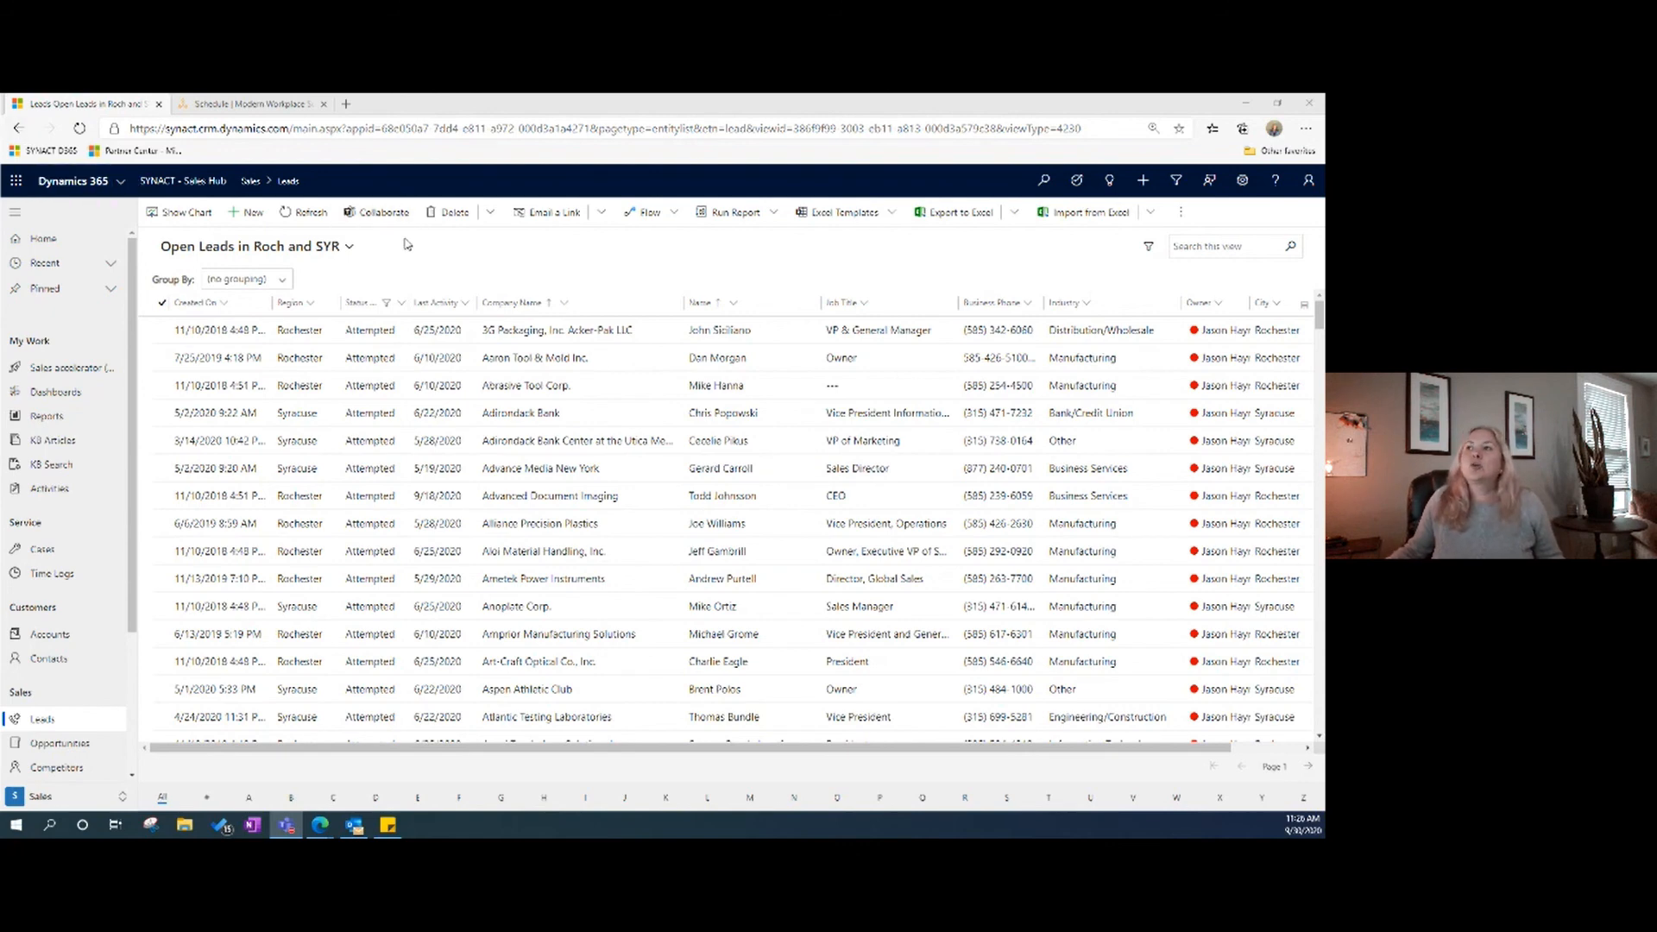
pyautogui.click(328, 247)
pyautogui.scroll(-3, 316, 437)
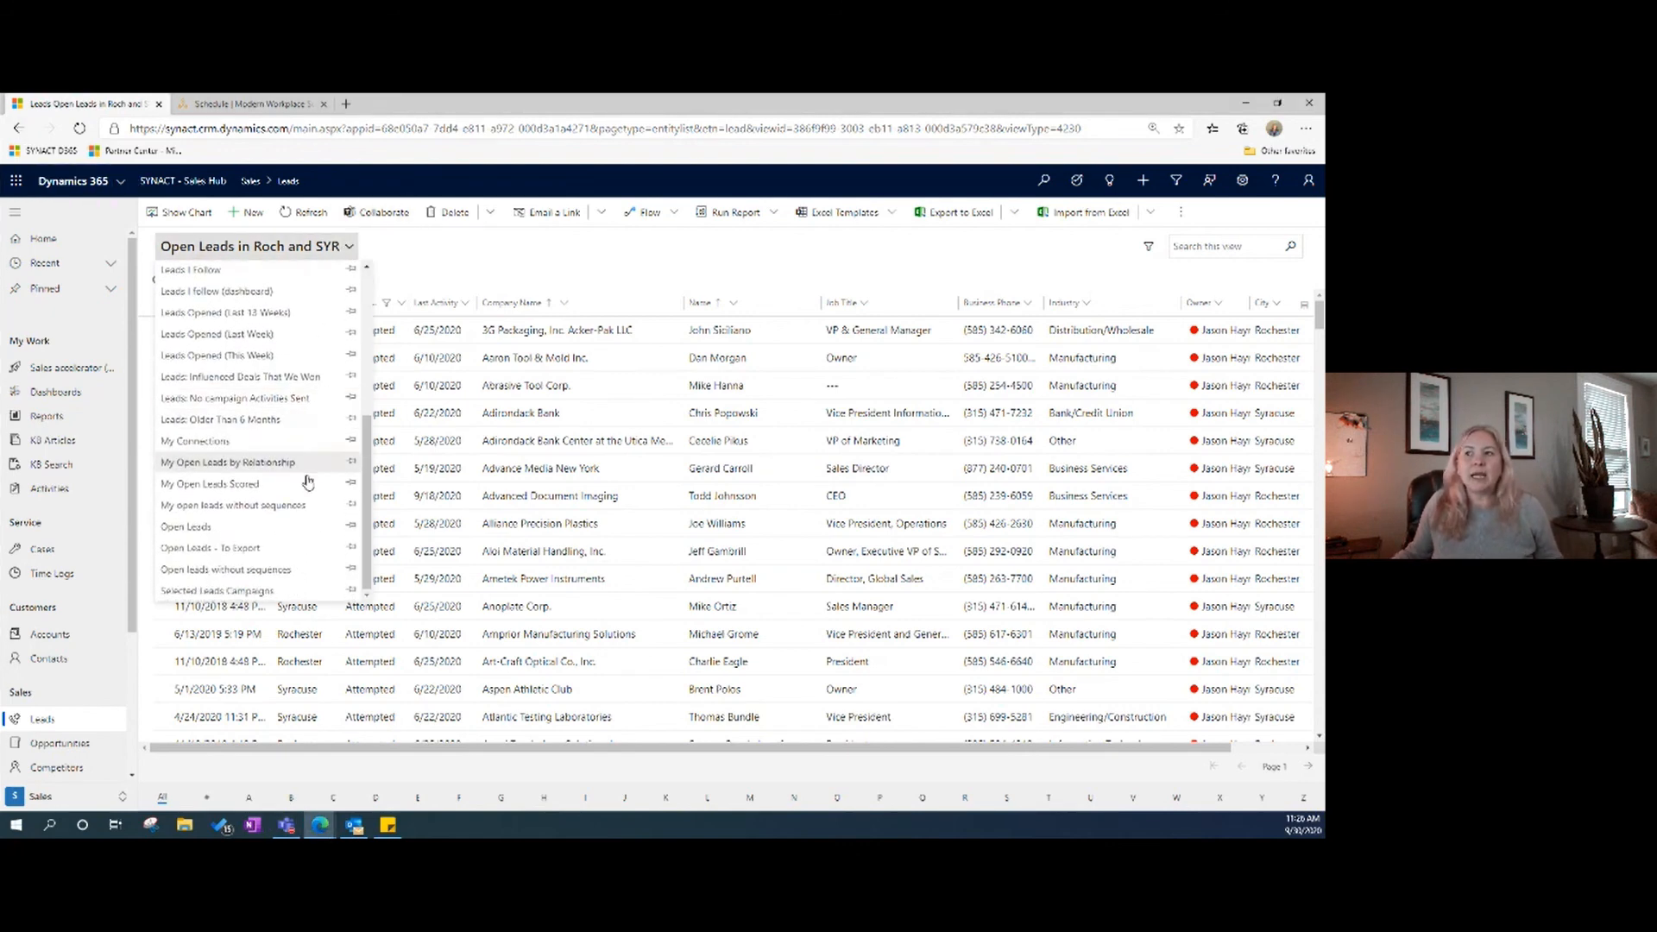
pyautogui.click(297, 530)
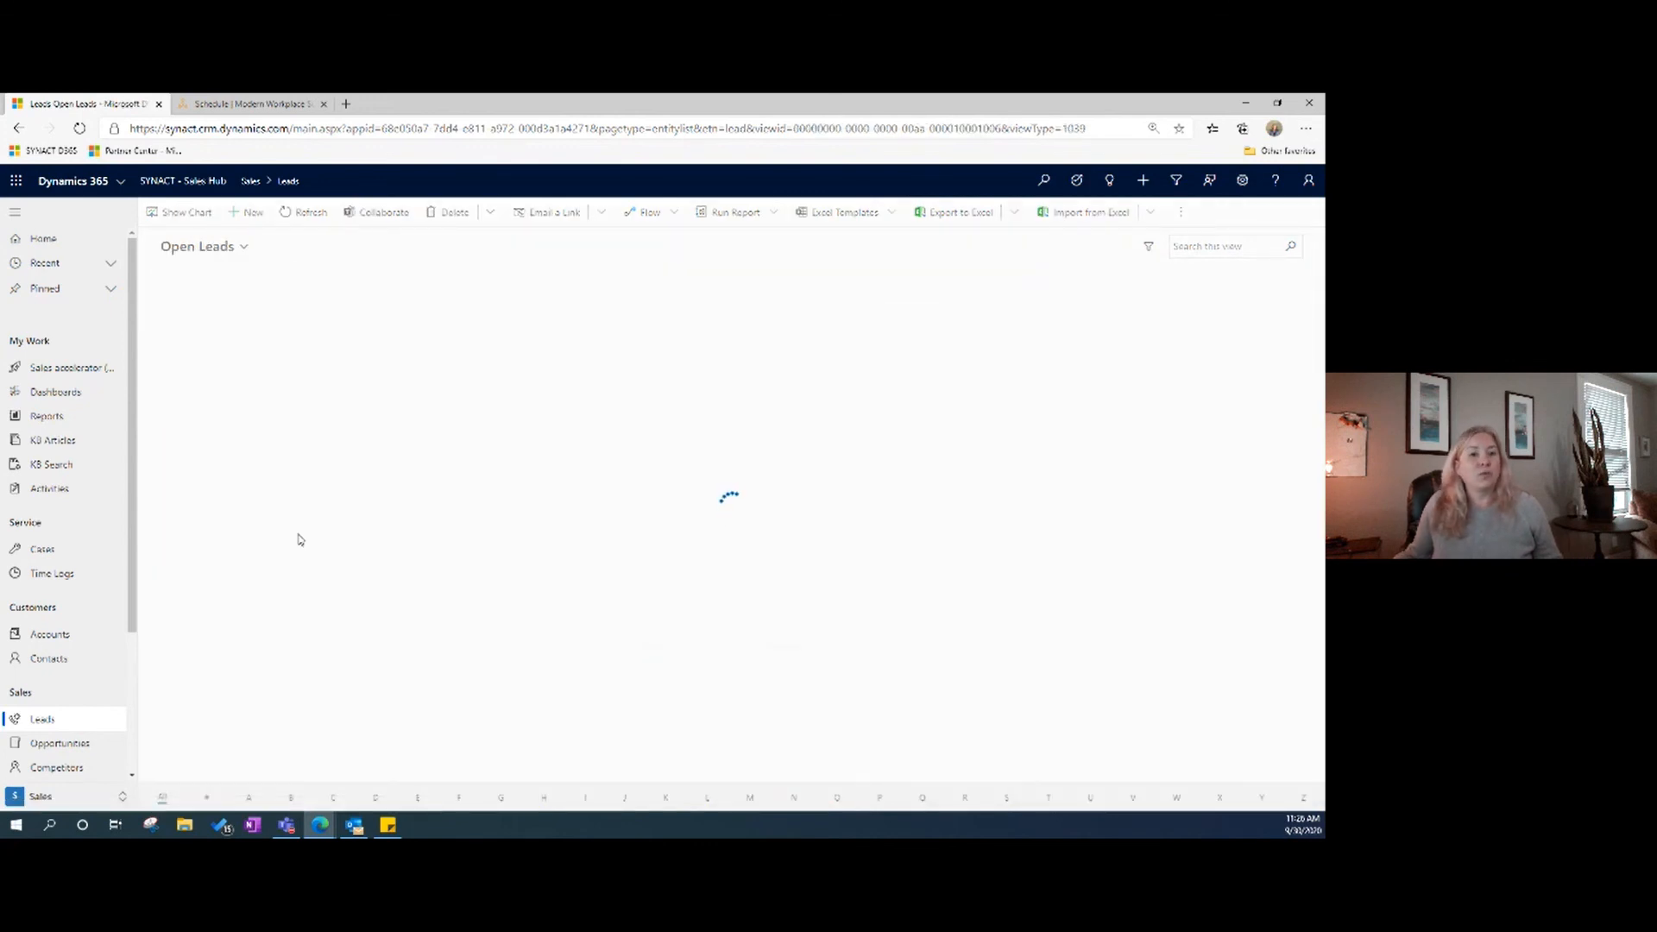
pyautogui.click(1175, 181)
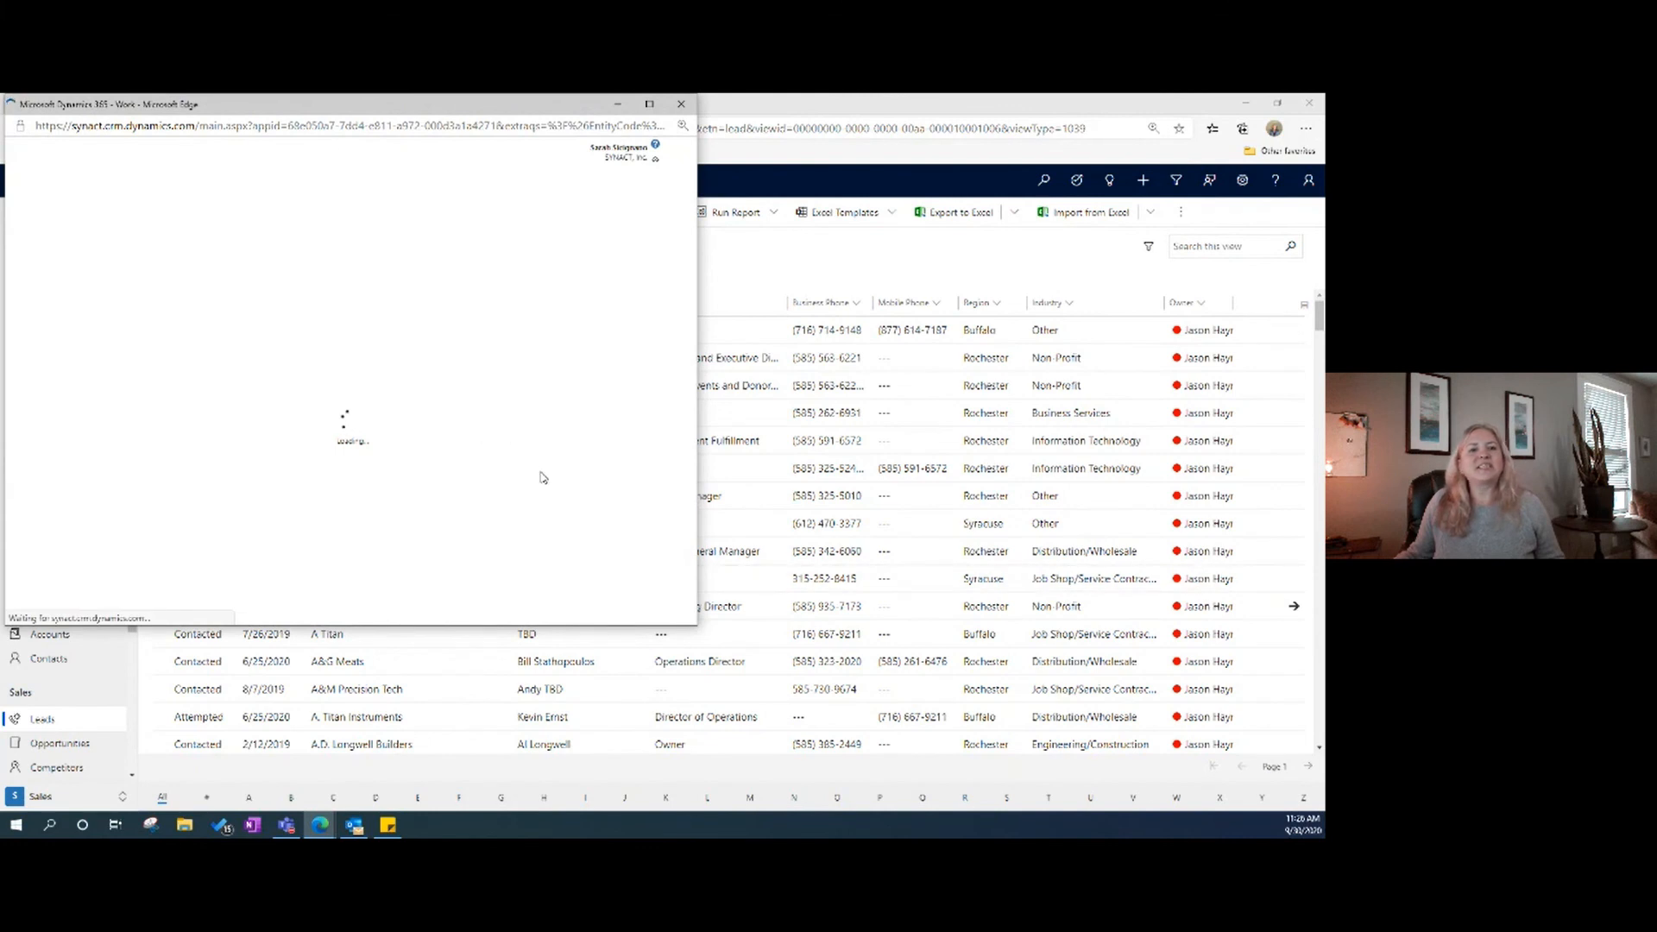